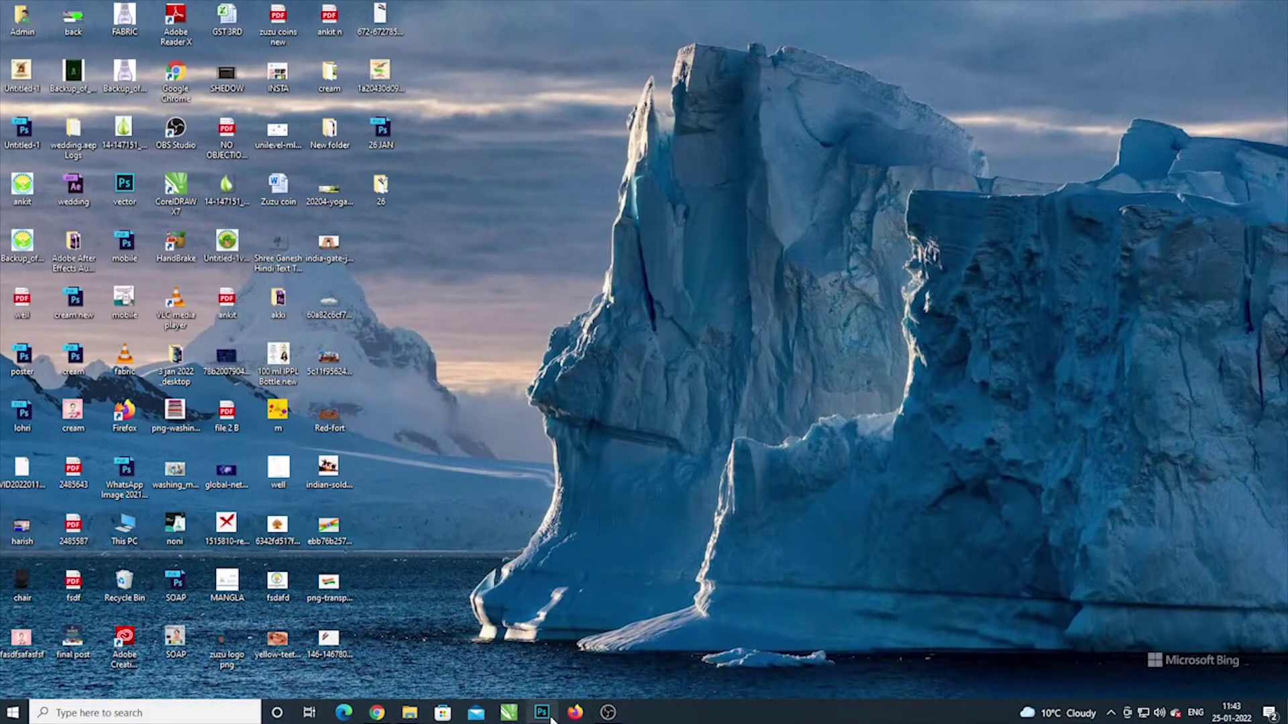
Step: Create a new white document of 12 × 12 inches at 300 ppi
left_click(542, 713)
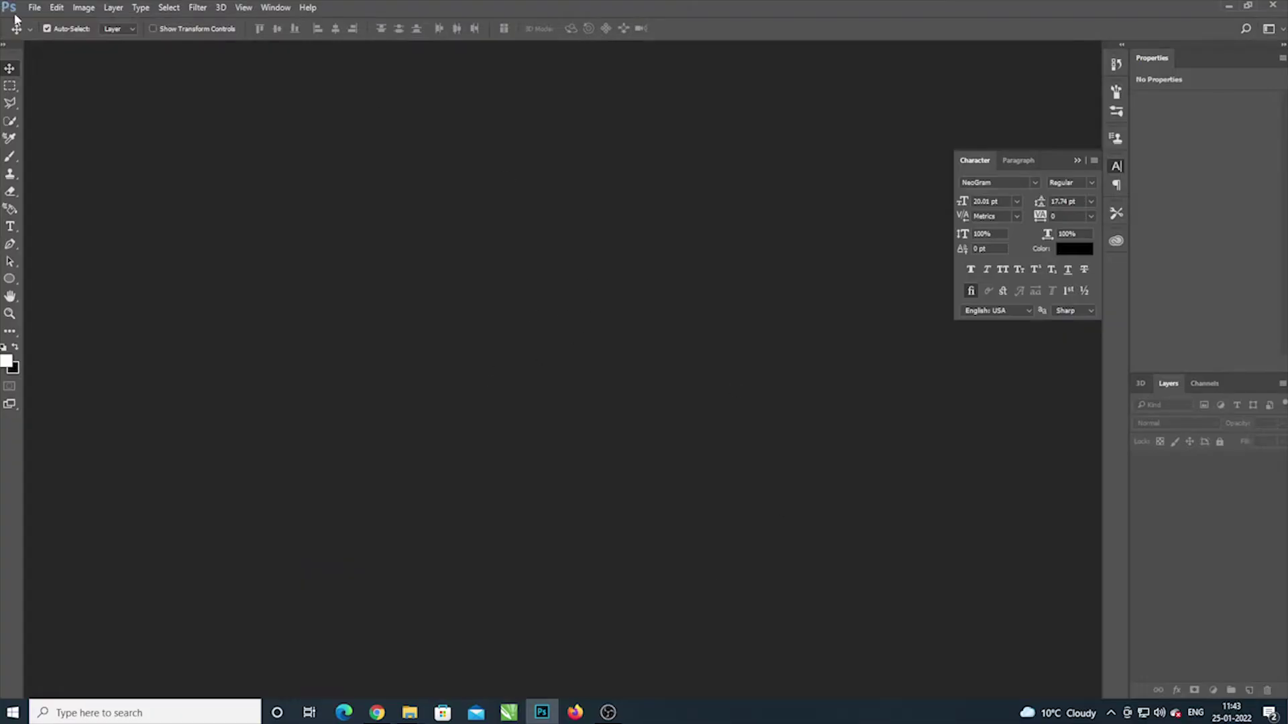
left_click(35, 8)
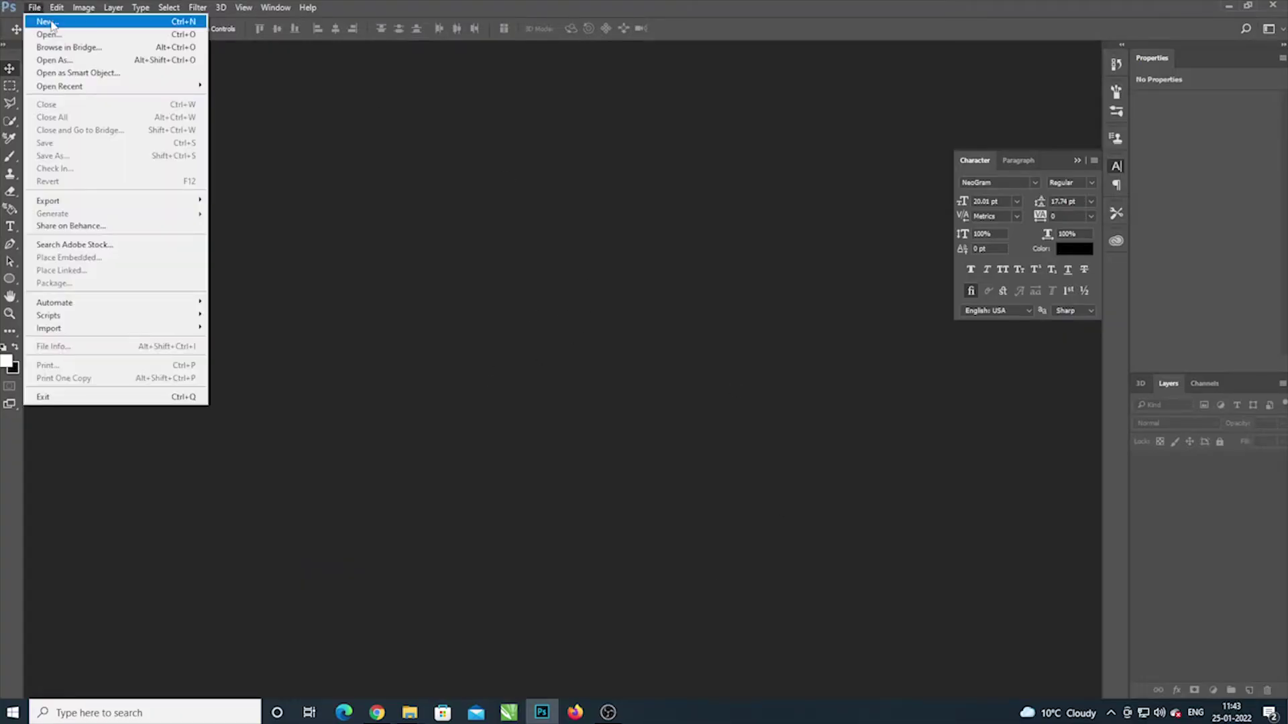
left_click(47, 21)
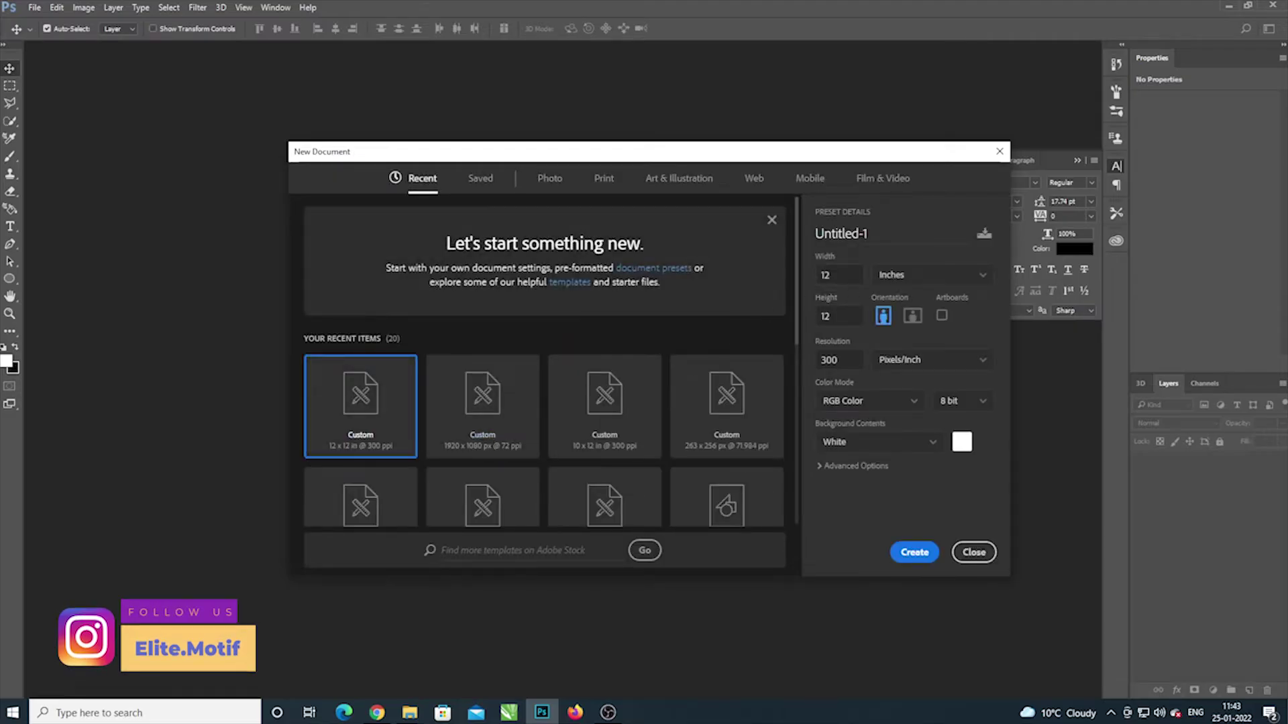
key("Tab")
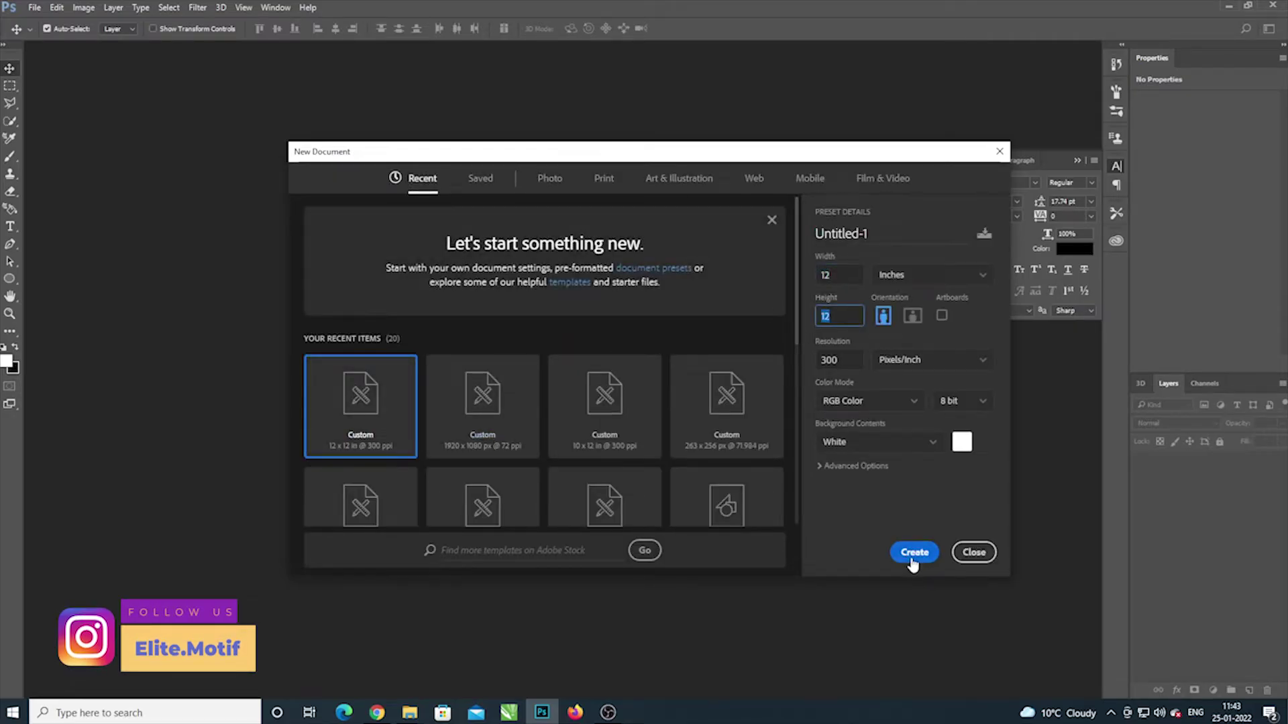
left_click(911, 560)
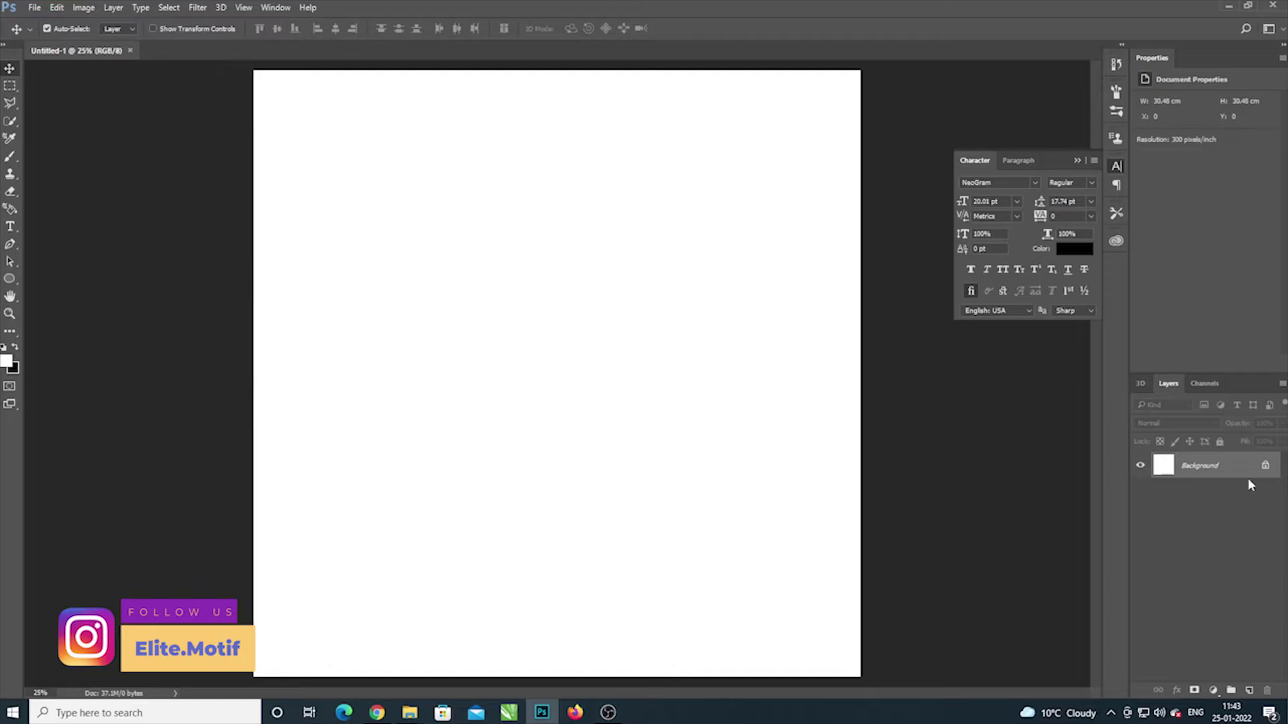
Step: Unlock the background as Layer 0 and add a pale cream #ffedb7 Solid Color fill layer
left_click(1267, 468)
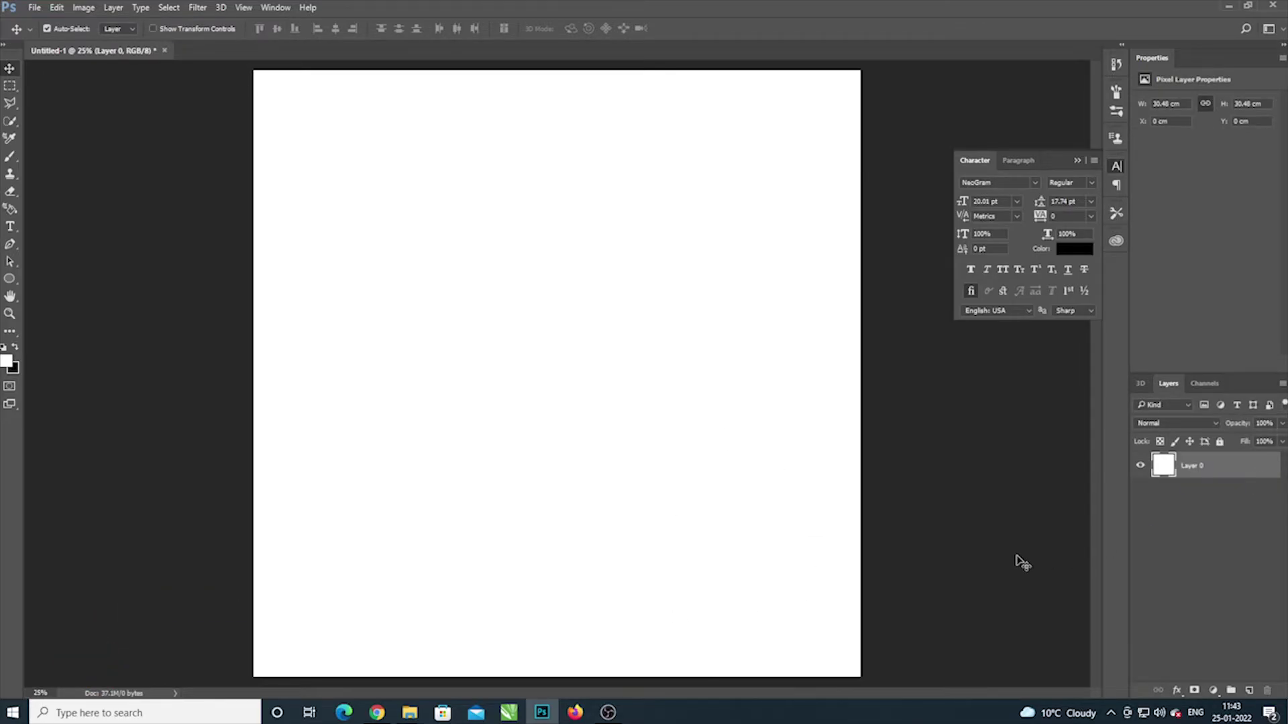
left_click(1212, 692)
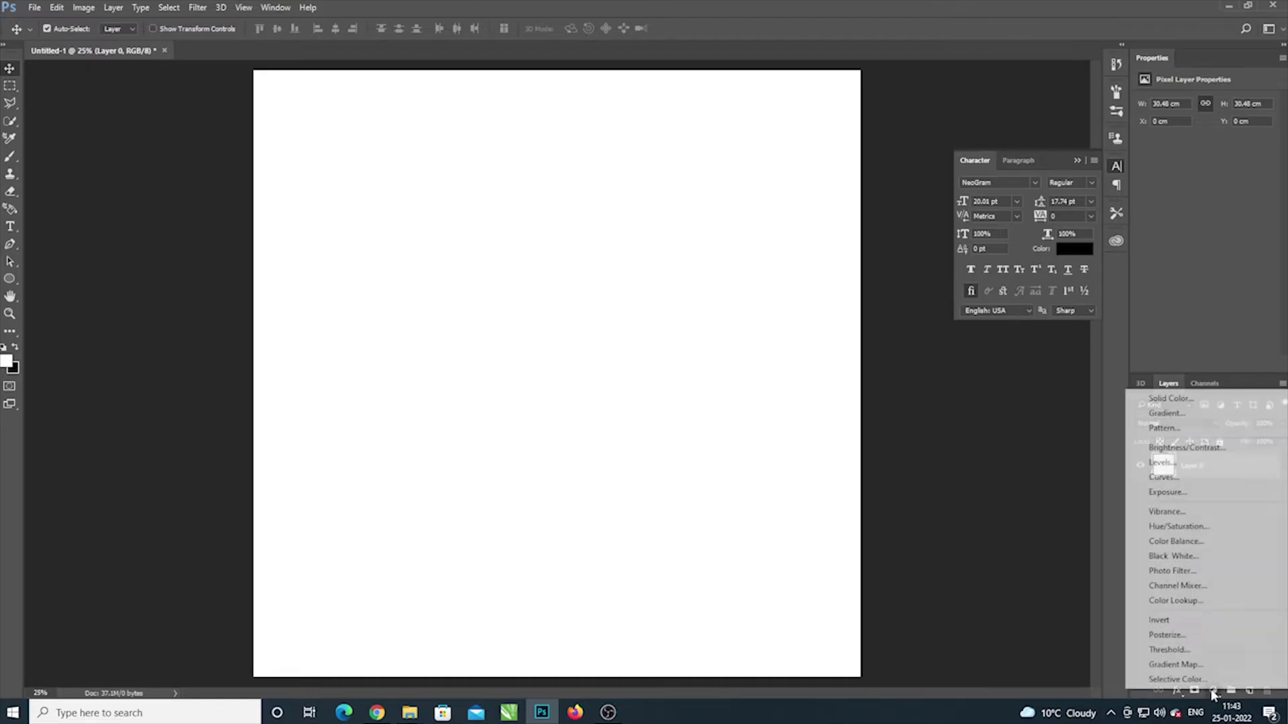
left_click(1170, 399)
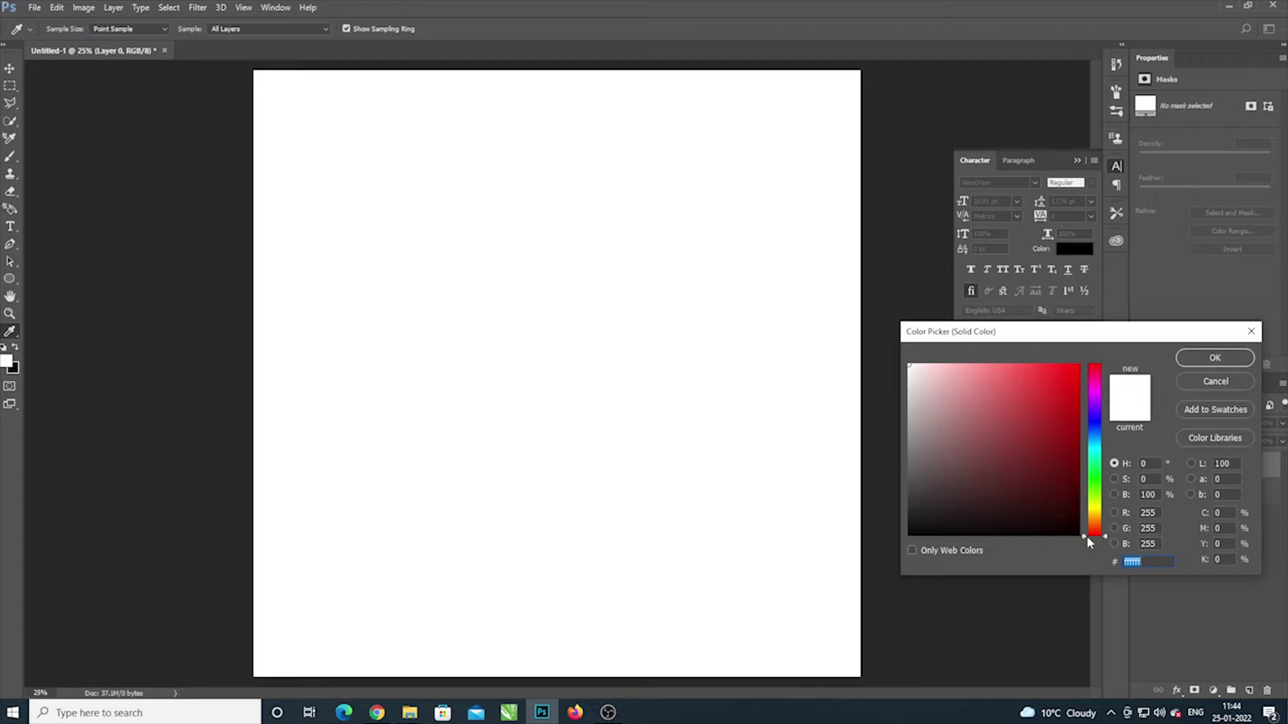
left_click_drag(1085, 534, 1088, 518)
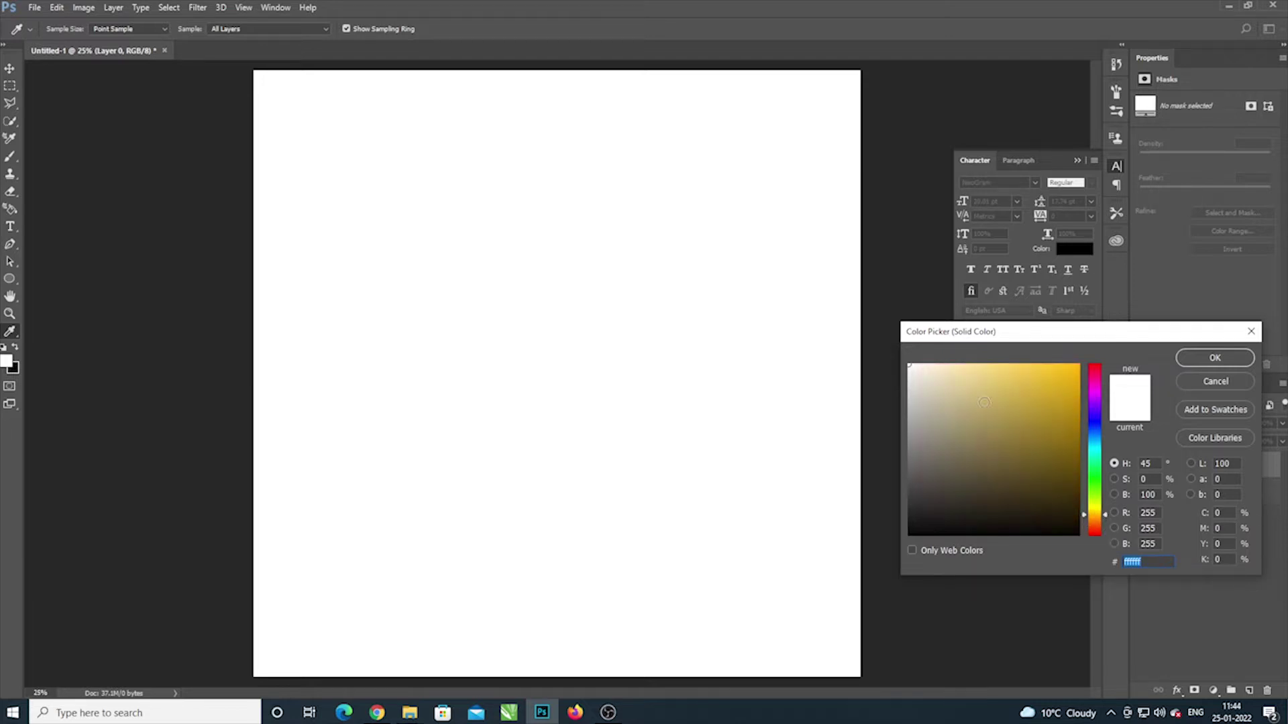
left_click_drag(940, 368, 952, 359)
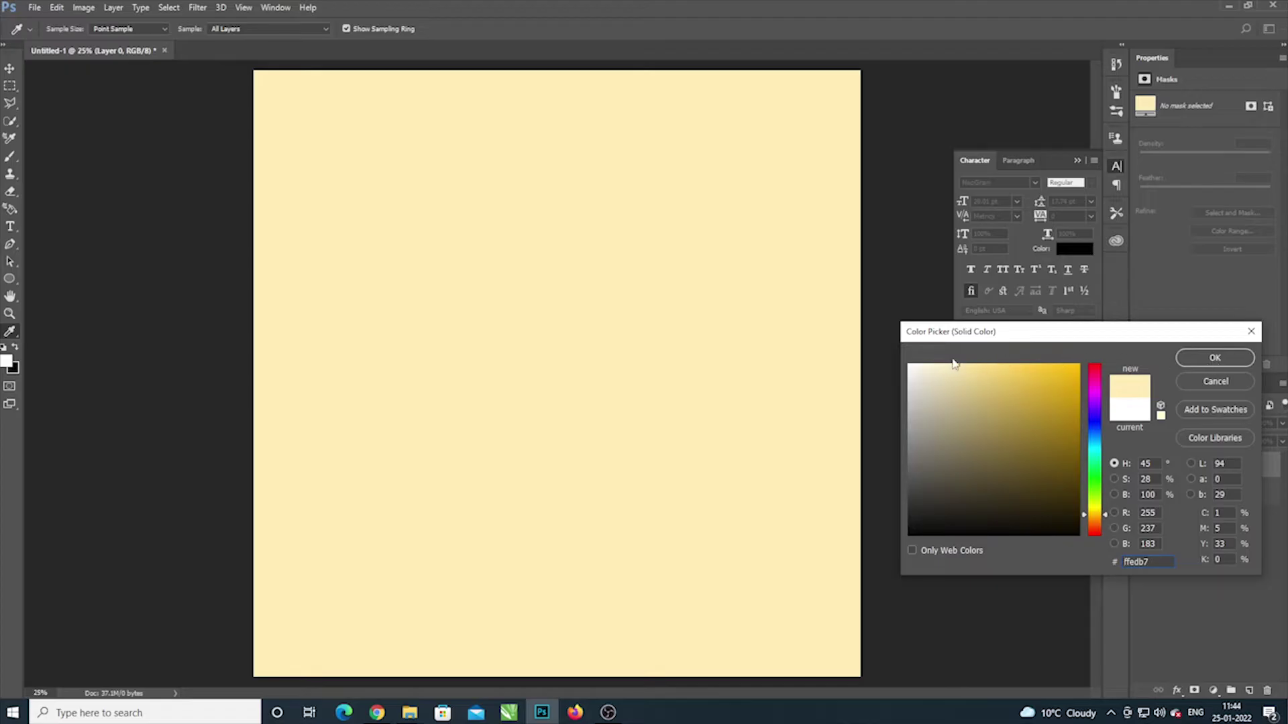
left_click(1215, 358)
left_click(6, 71)
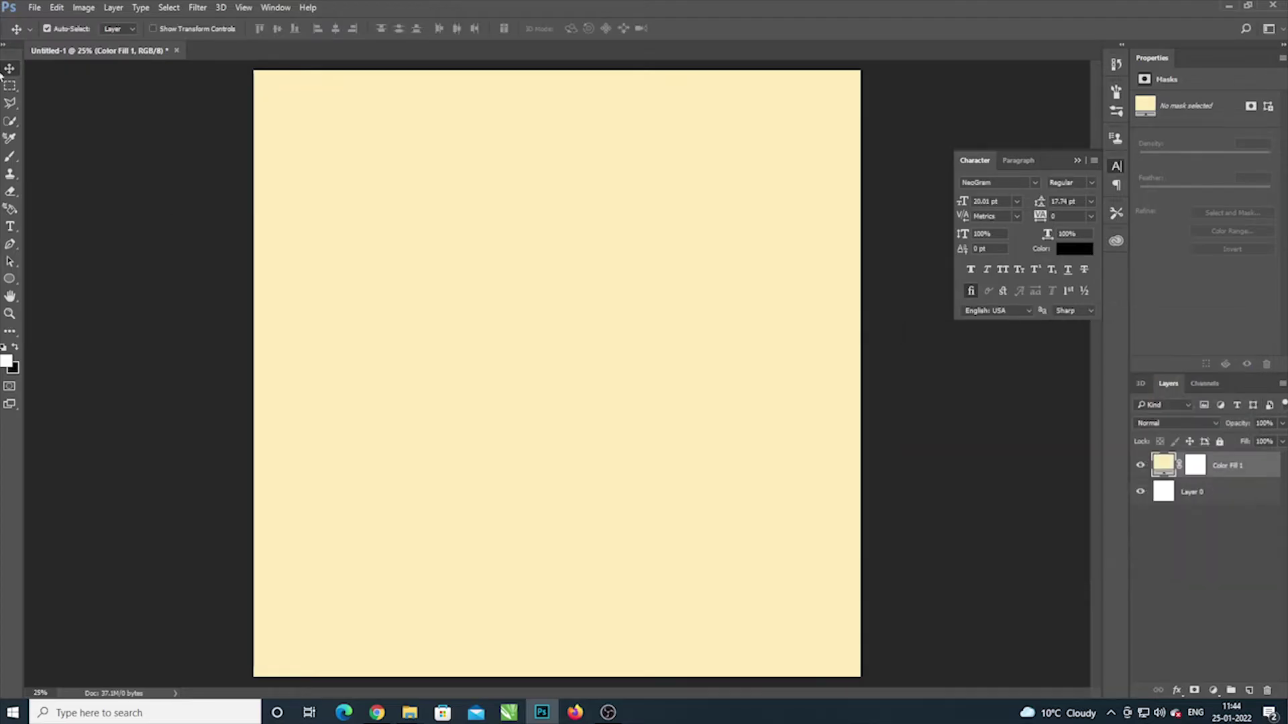
left_click(1229, 5)
Step: Place the India Gate PNG from folder 26 onto the cream canvas
double_click(380, 191)
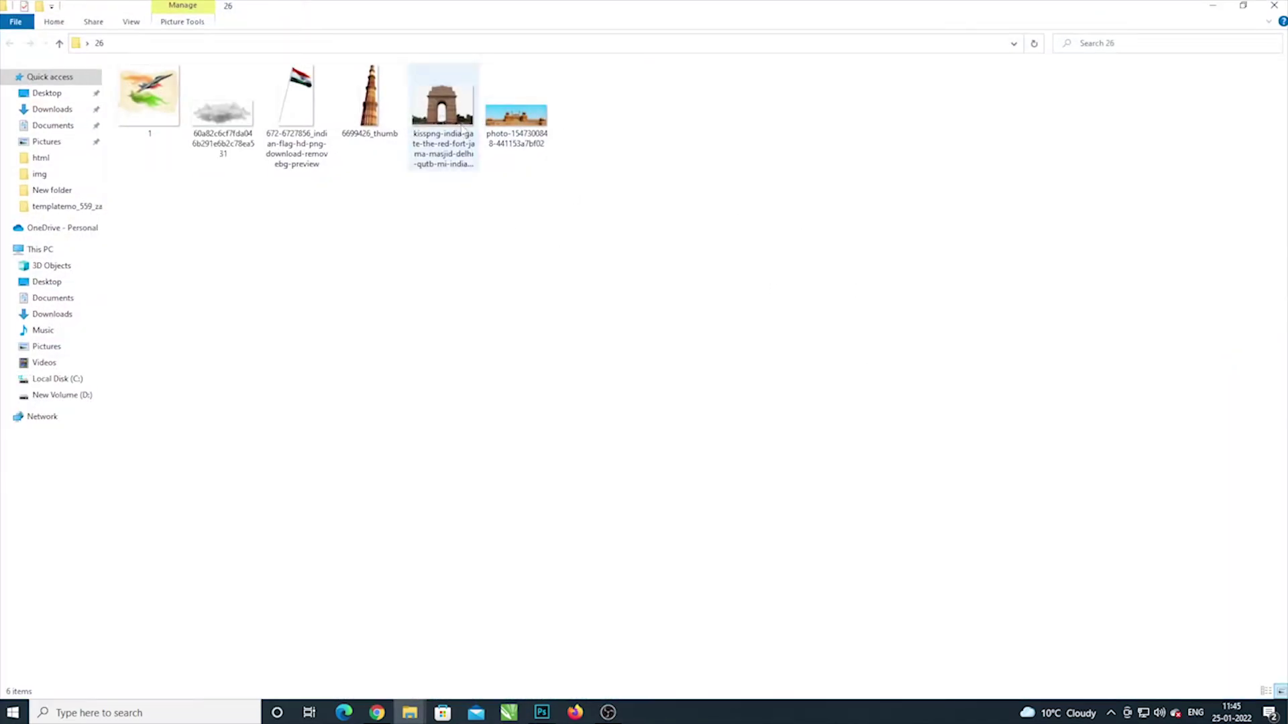
left_click(453, 124)
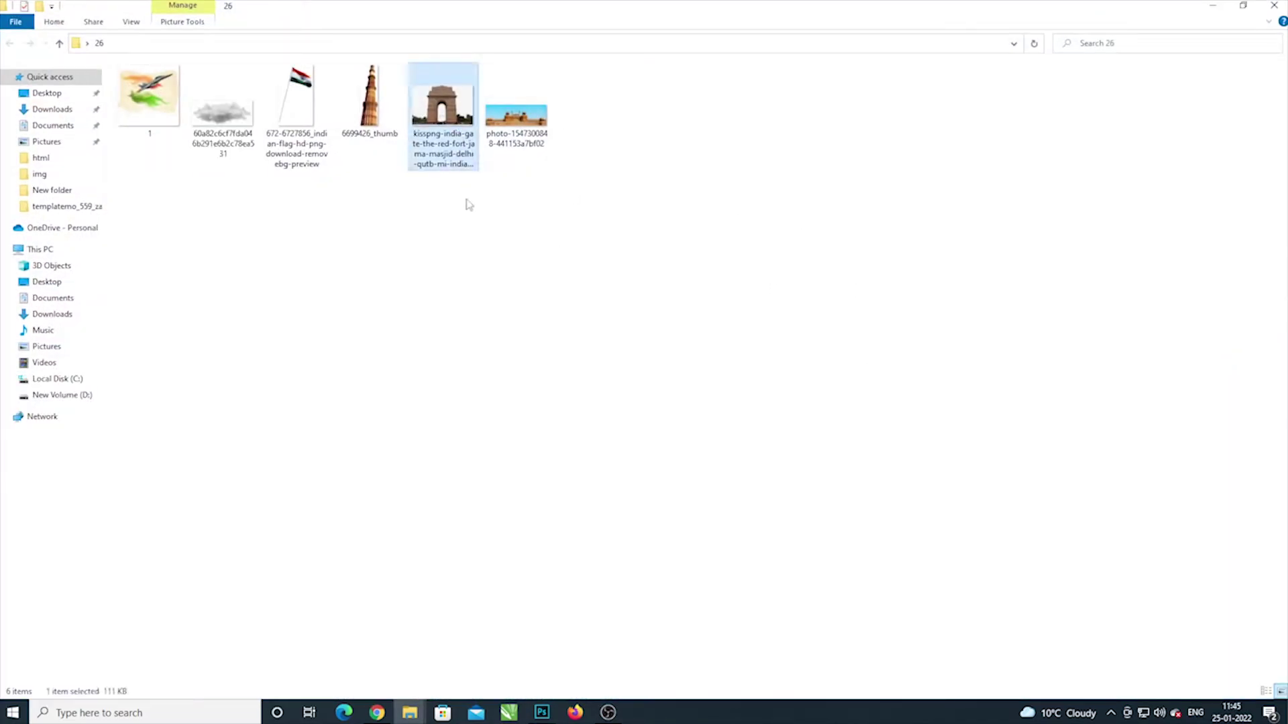
mouse_move(438, 127)
left_mouse_down()
mouse_move(496, 439)
mouse_move(561, 321)
left_mouse_up()
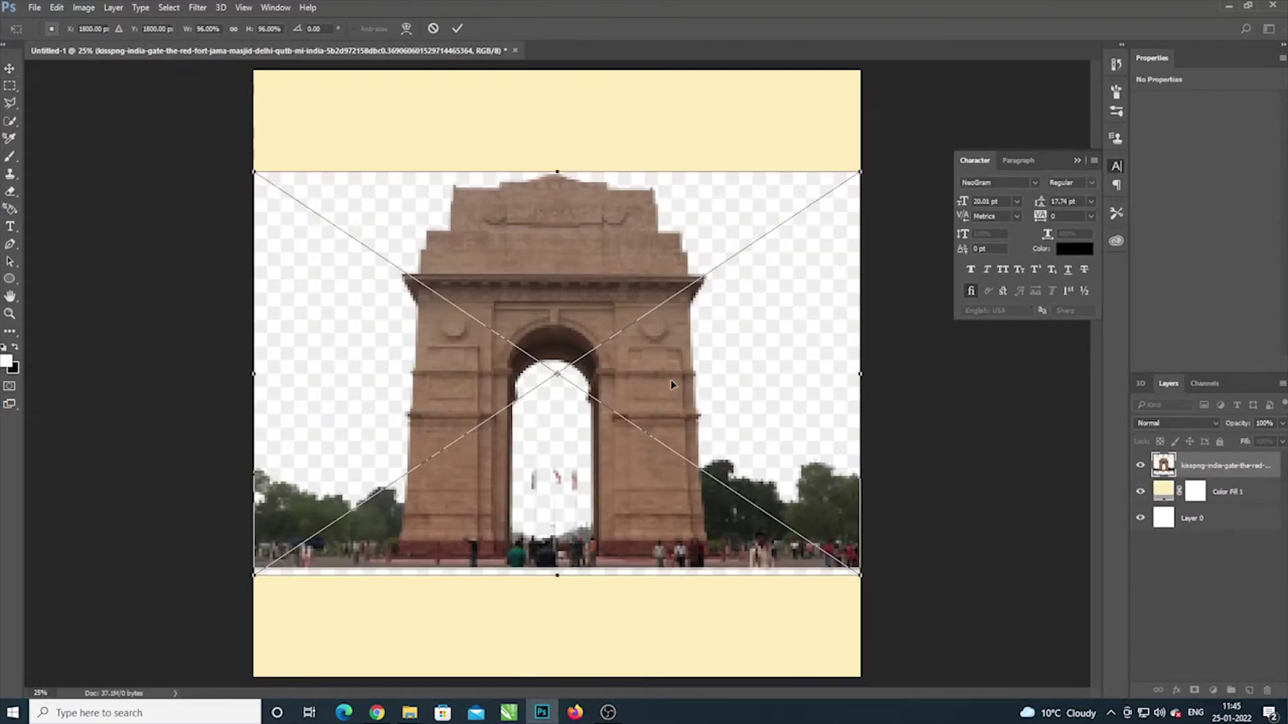
key("Return")
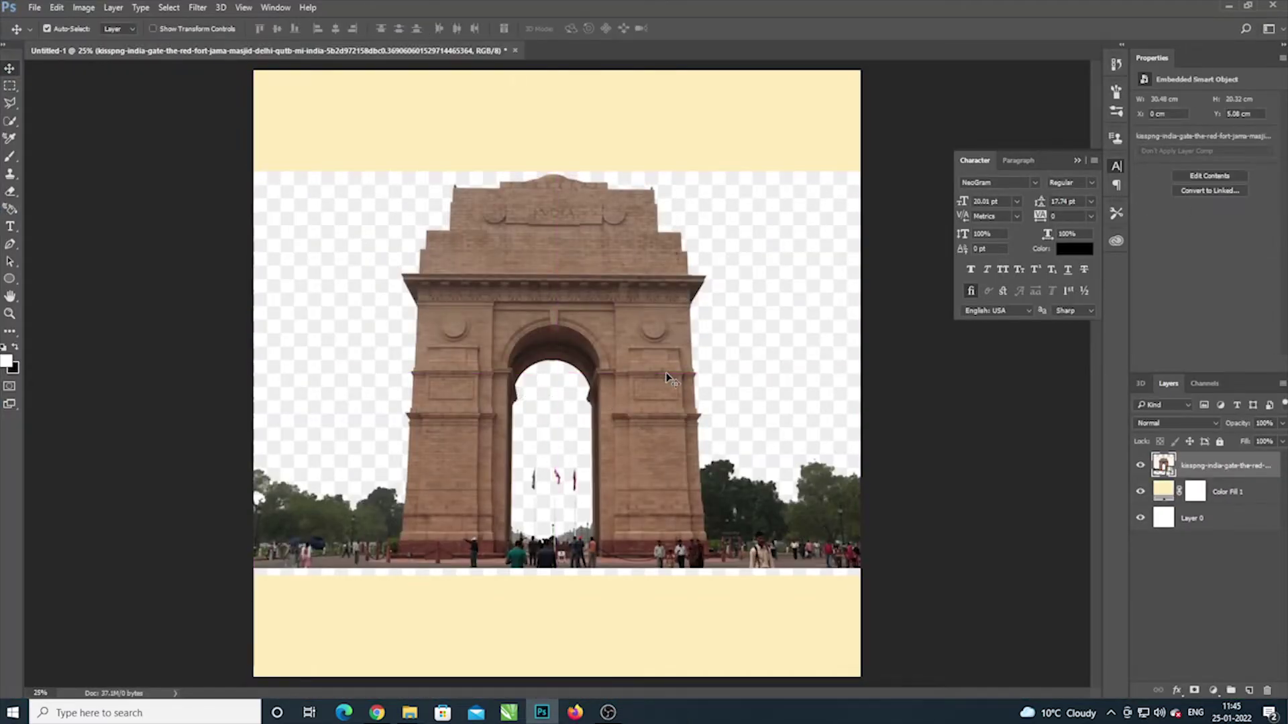
Step: Scale the India Gate down to about 82% and nudge it left
key("ctrl+t")
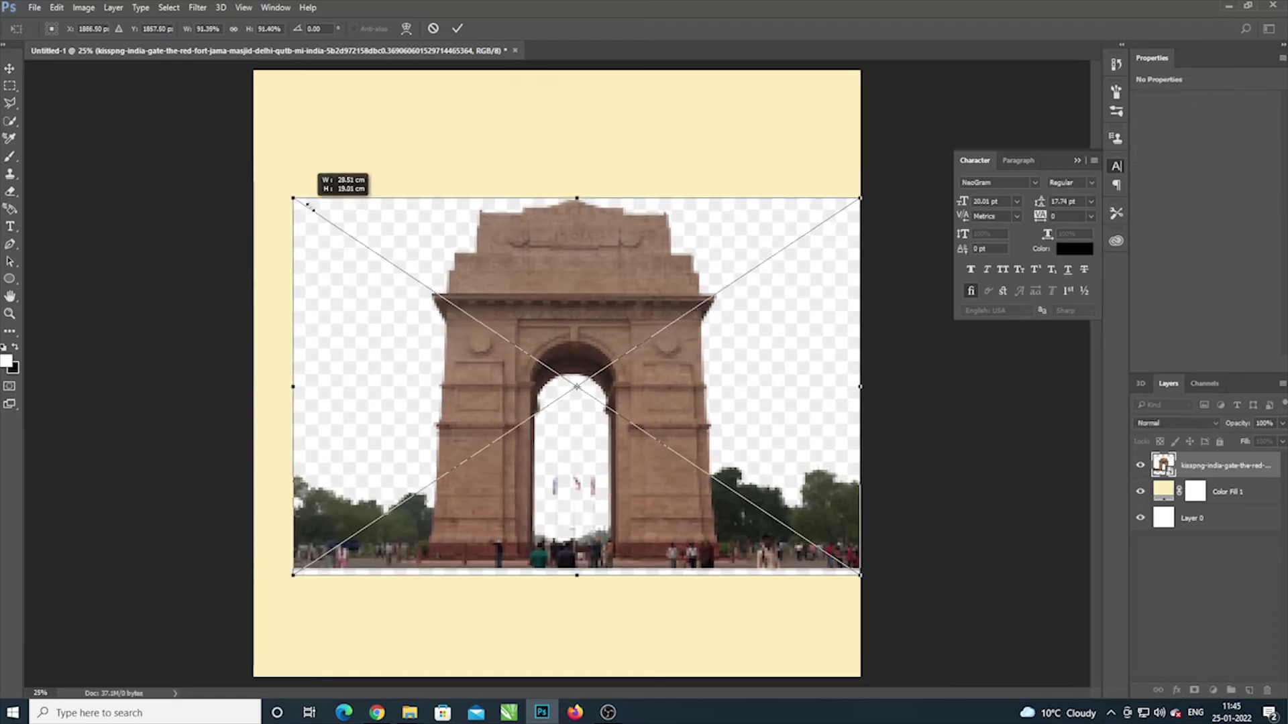
left_click_drag(254, 172, 345, 230)
left_click_drag(436, 290, 408, 292)
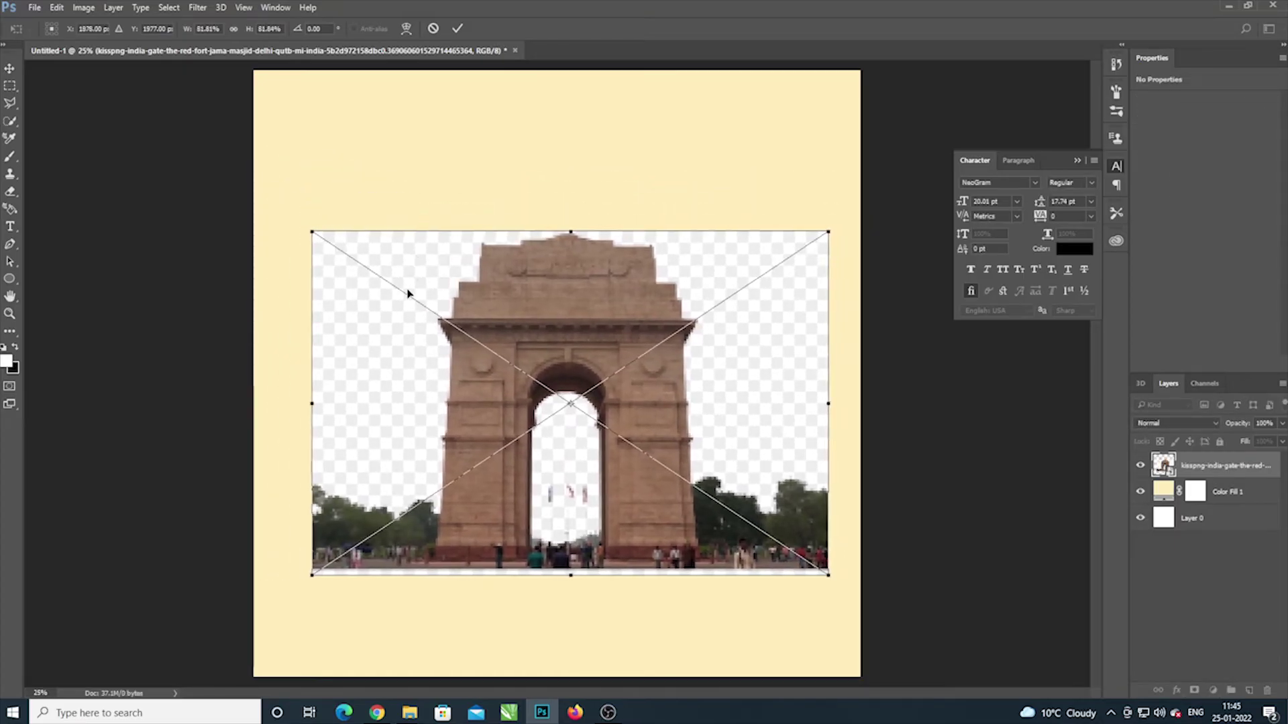
key("Return")
Step: Choose the Magic Eraser and rasterize the India Gate layer
left_click(12, 211)
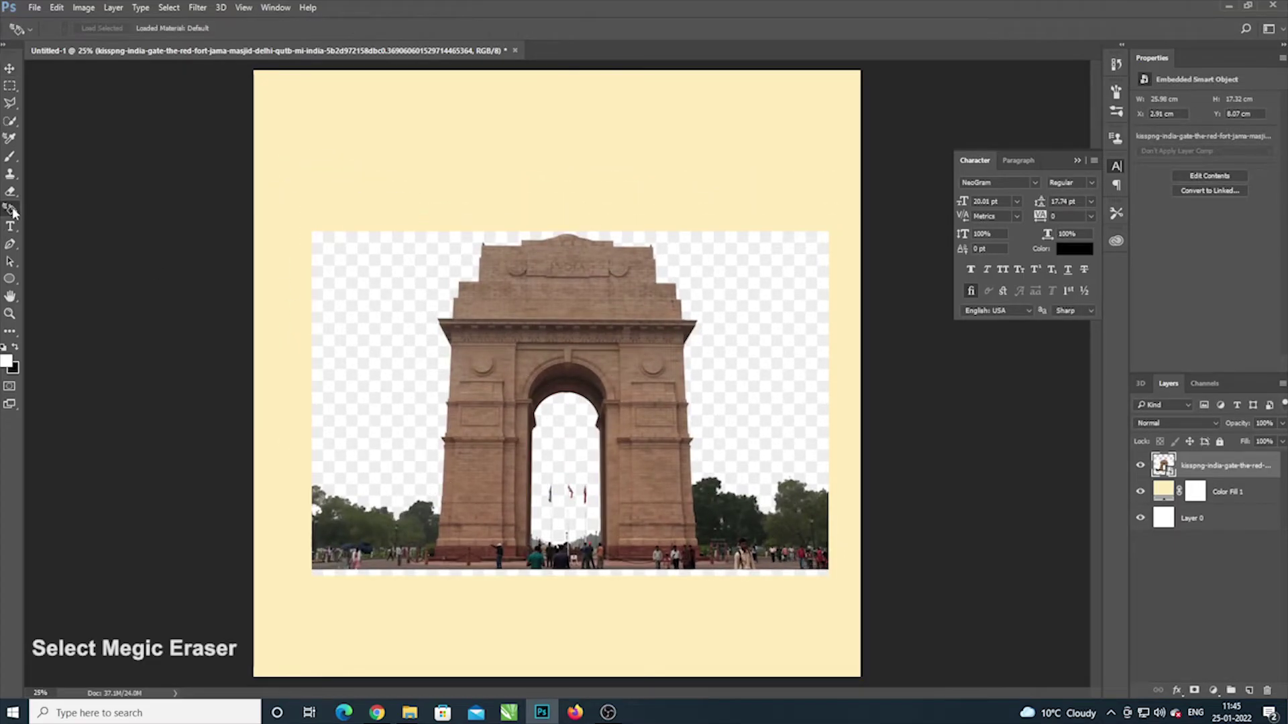
left_click(20, 195)
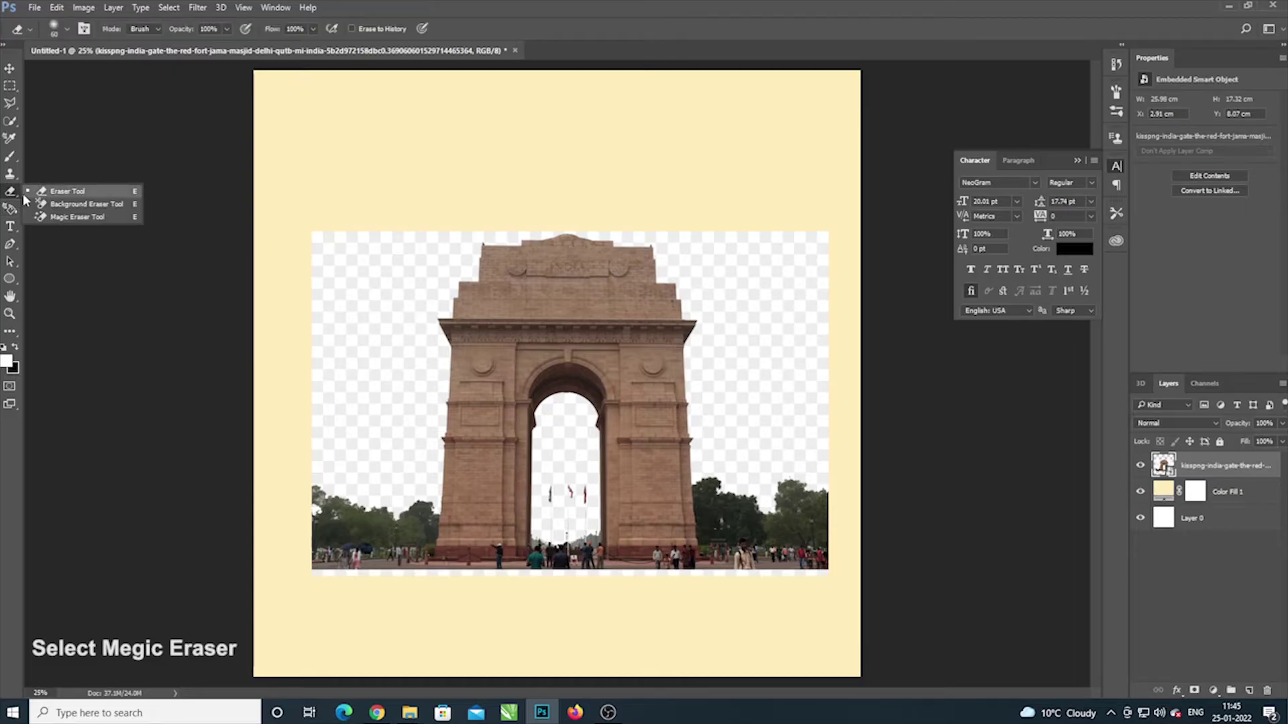
left_click(78, 219)
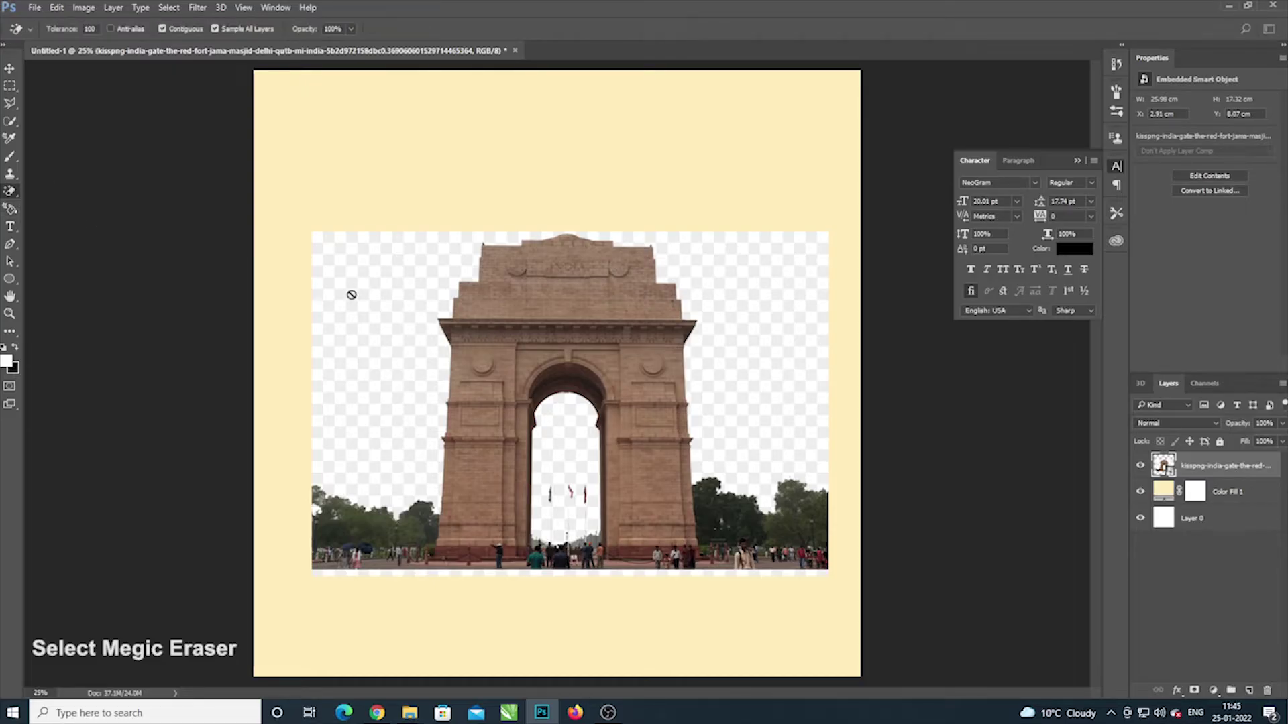
right_click(1211, 468)
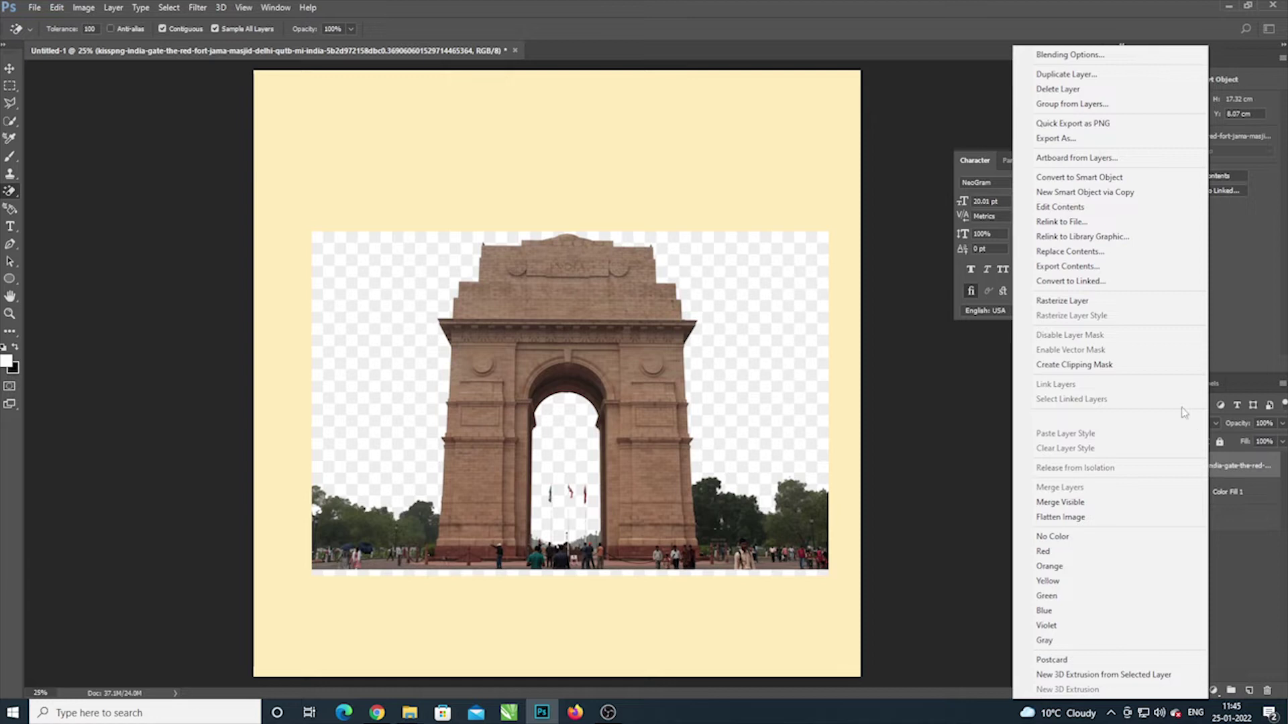
left_click(1064, 308)
Step: Erase the checkerboard around the gate and inside its arch, then shift the gate slightly
left_click(391, 315)
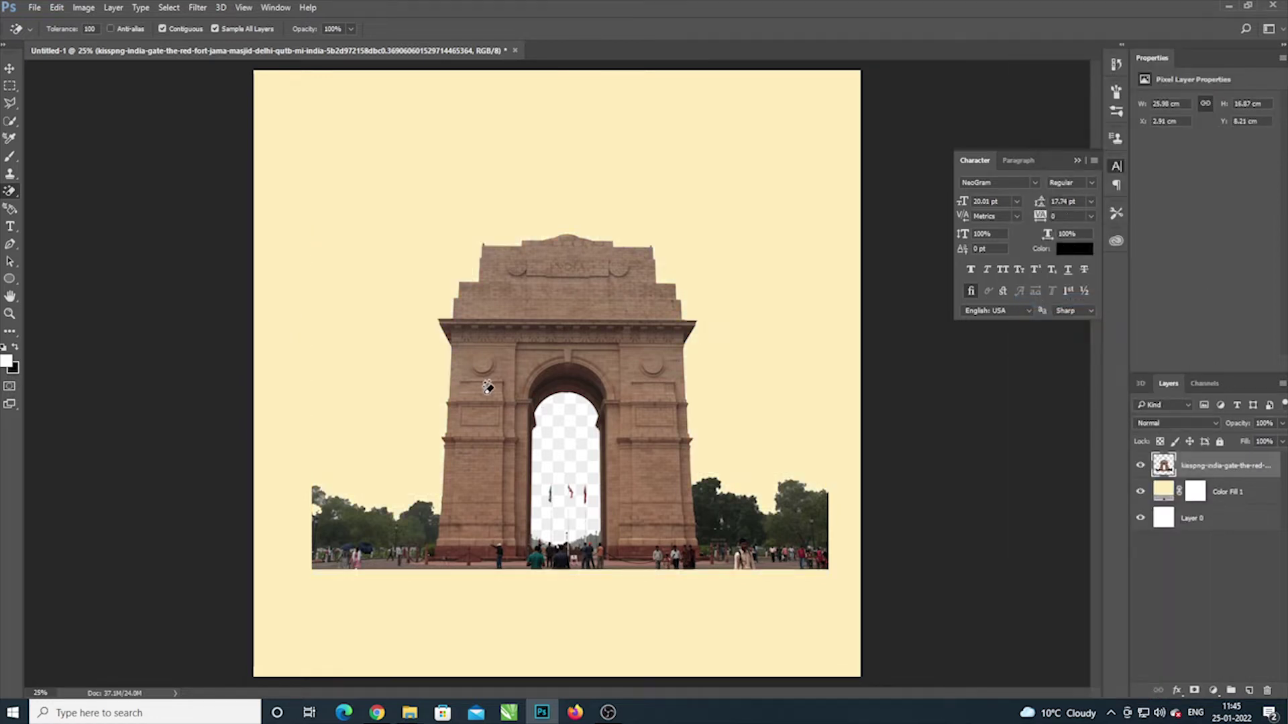
left_click(560, 416)
left_click(8, 69)
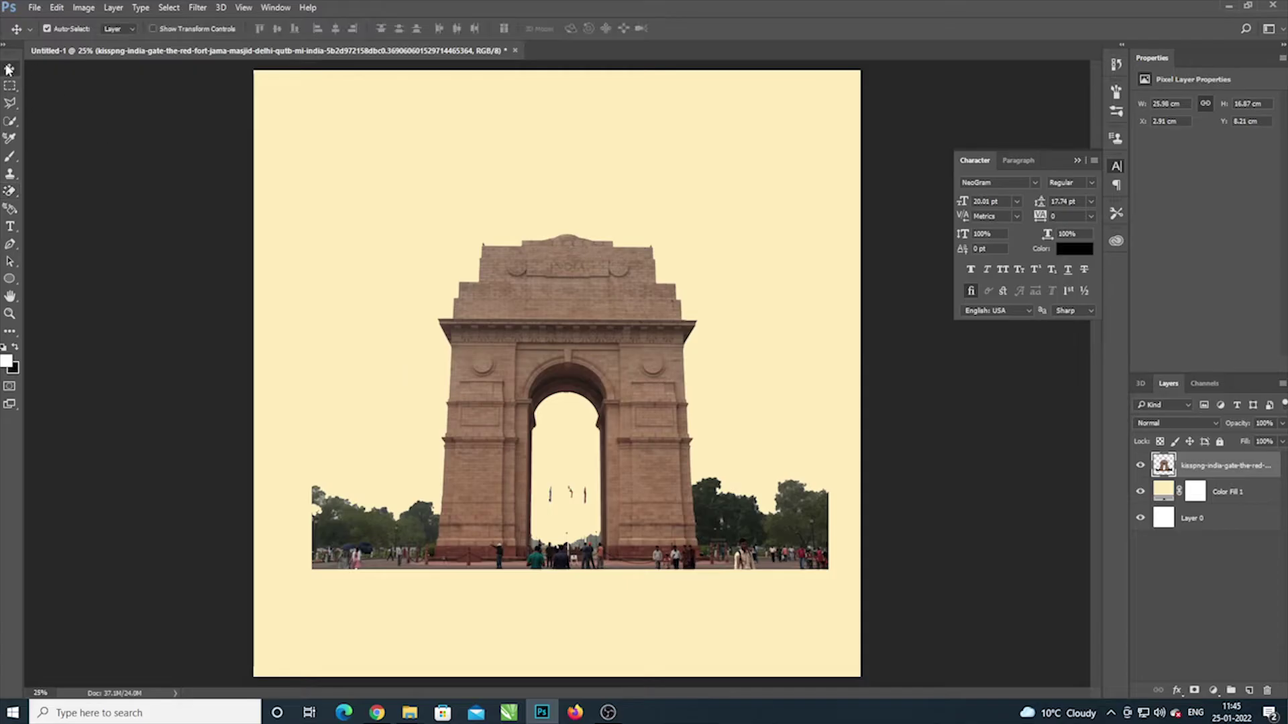
left_click_drag(674, 461, 661, 479)
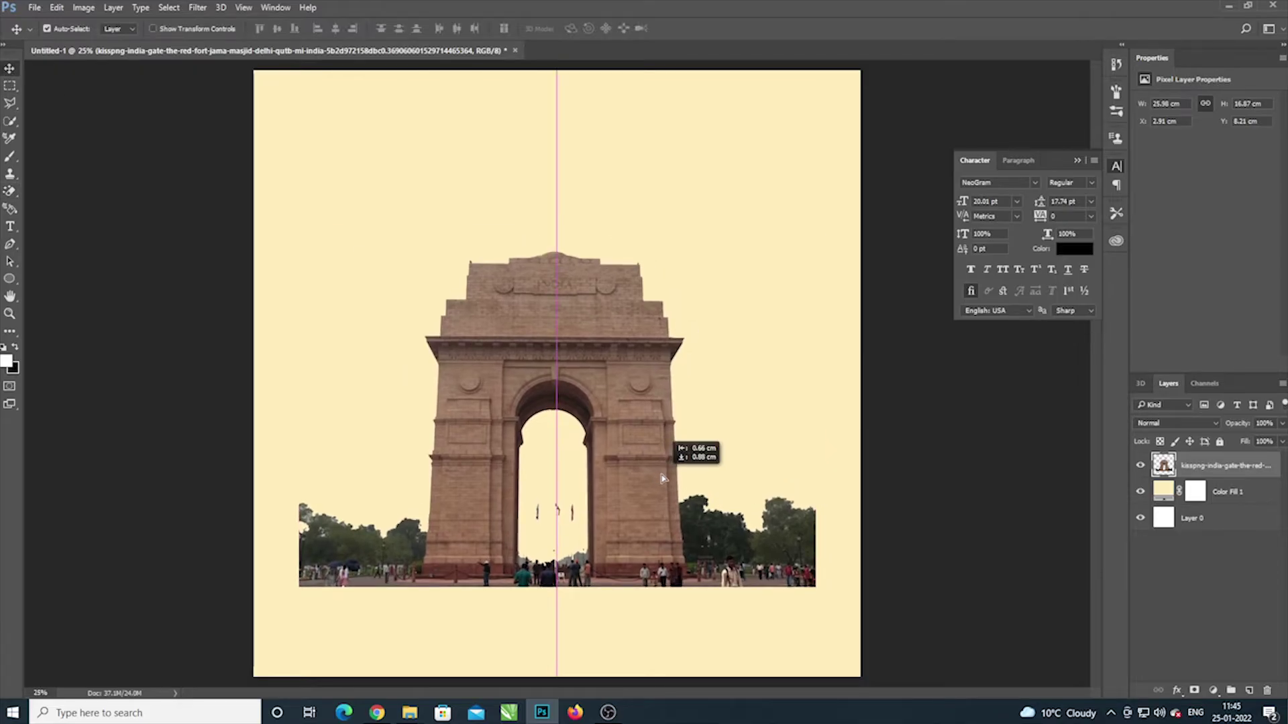
mouse_move(408, 712)
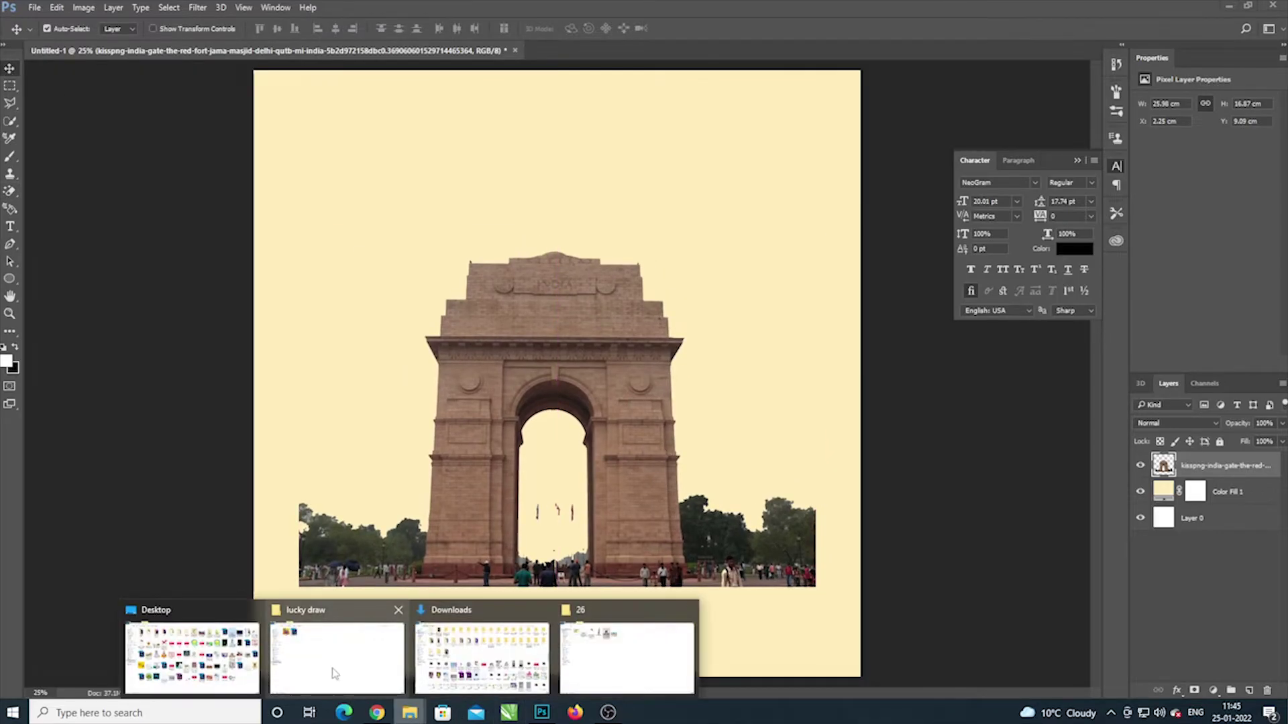
Step: Place the cloud image and move it down to the India Gate's base
left_click(650, 656)
mouse_move(223, 110)
left_mouse_down()
mouse_move(252, 196)
mouse_move(619, 345)
left_mouse_up()
key("Return")
left_click_drag(607, 392, 605, 579)
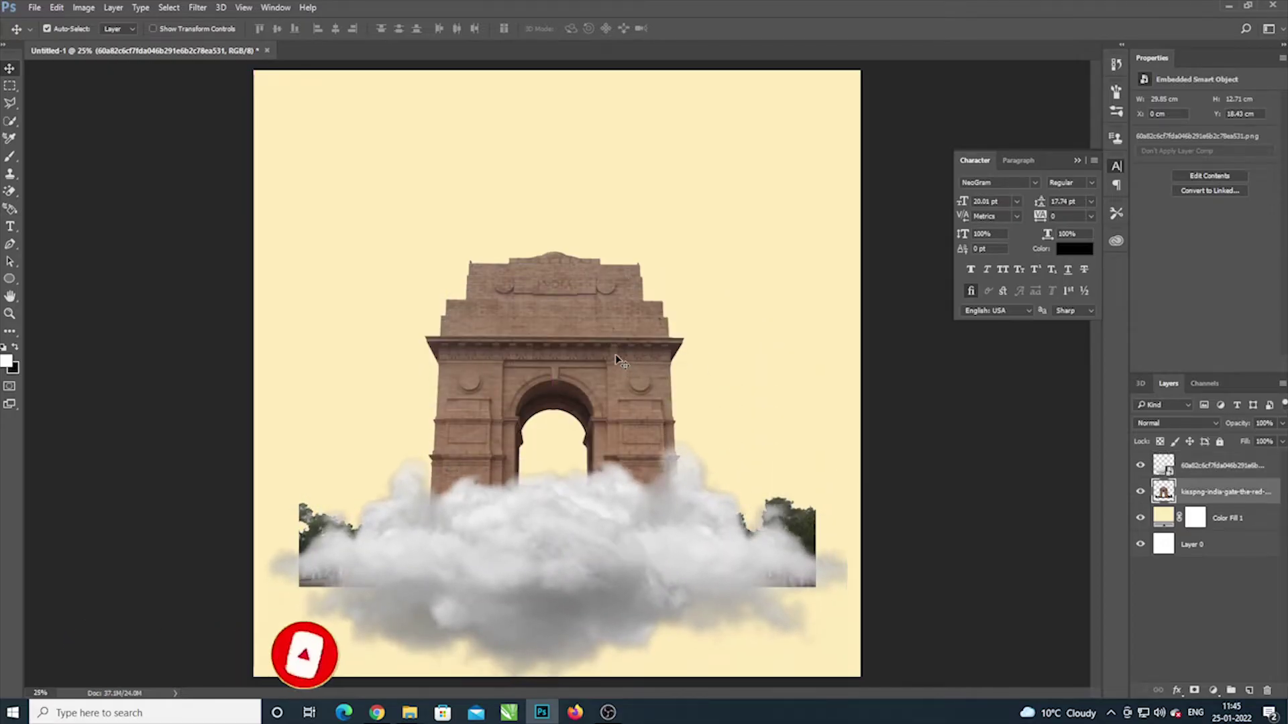
Step: Raise the India Gate and shrink it to 73% above the cloud
left_click_drag(614, 355, 626, 315)
key("ctrl+t")
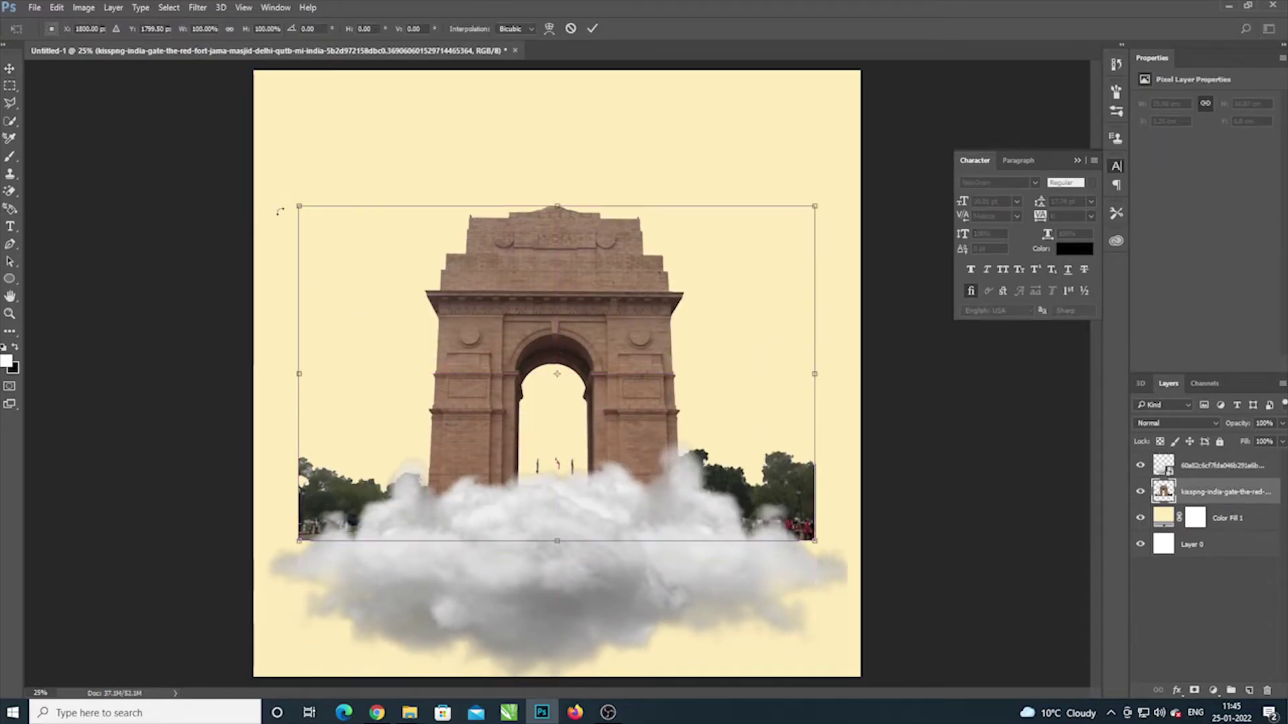
left_click_drag(299, 208, 437, 293)
mouse_move(577, 350)
left_mouse_down()
mouse_move(524, 354)
mouse_move(518, 312)
mouse_move(516, 325)
left_mouse_up()
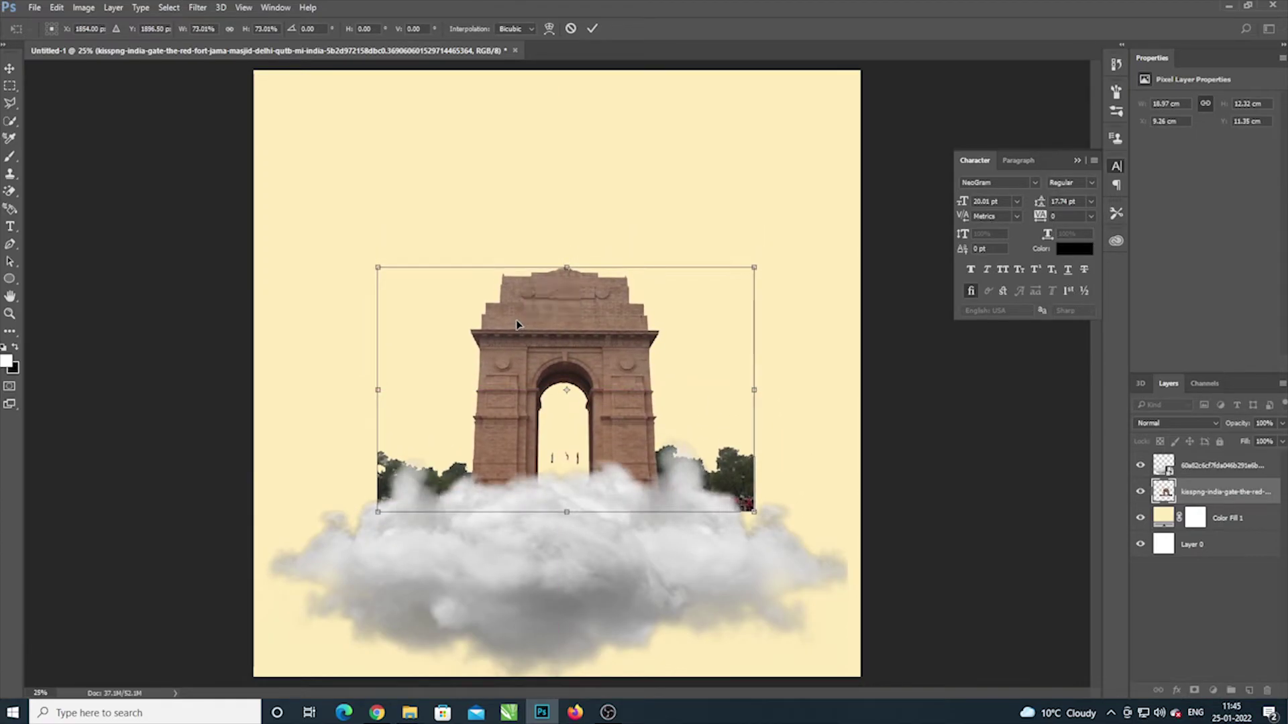
key("Return")
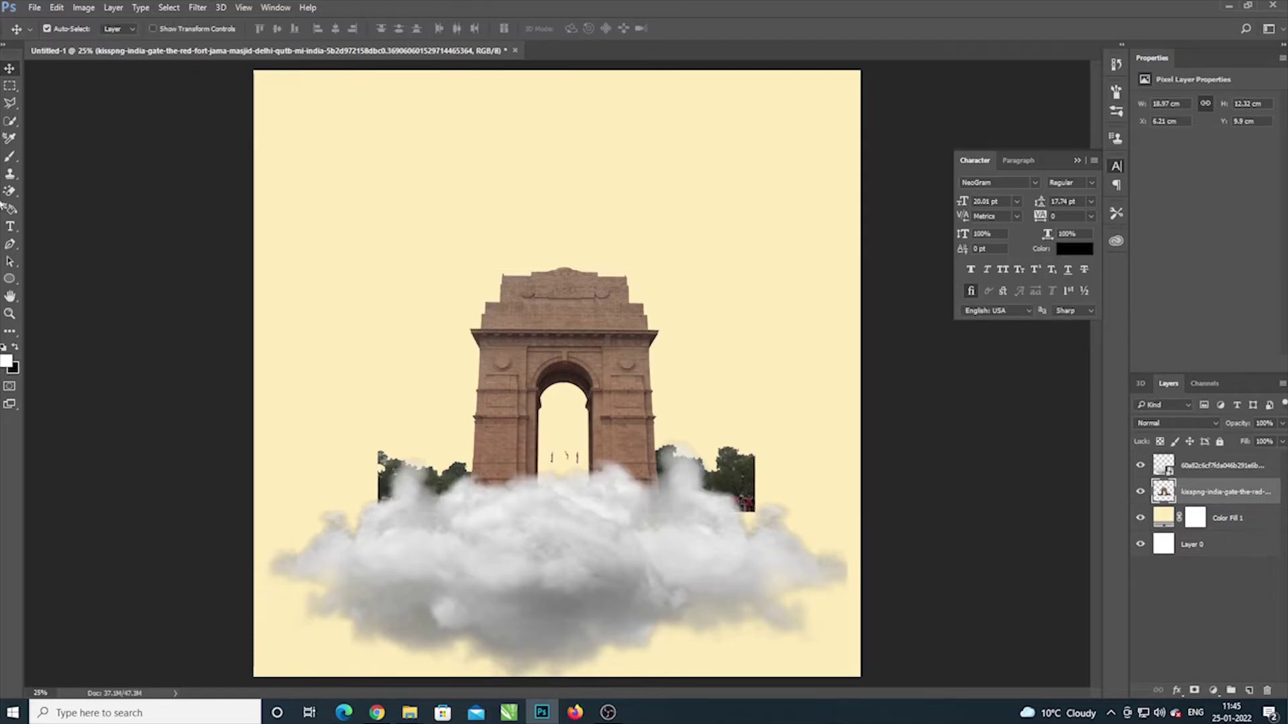
Step: Erase the left and right tree clusters beside the India Gate
left_click(10, 193)
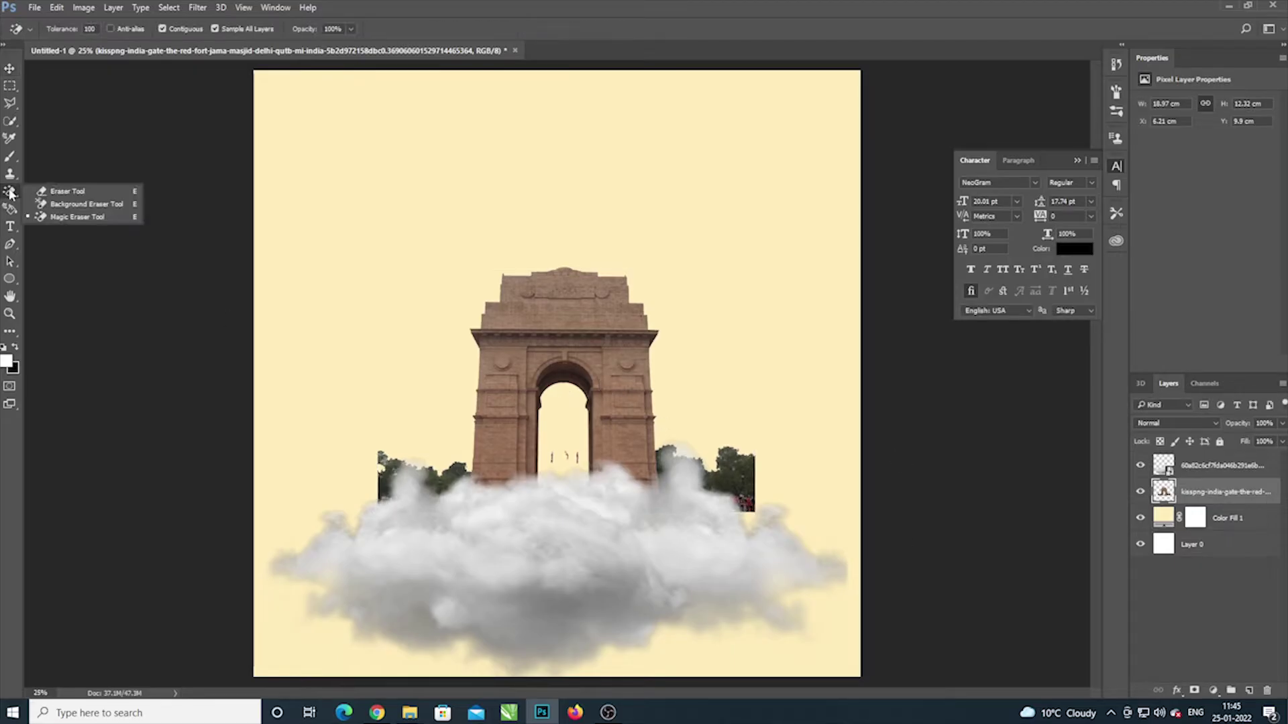
left_click(61, 192)
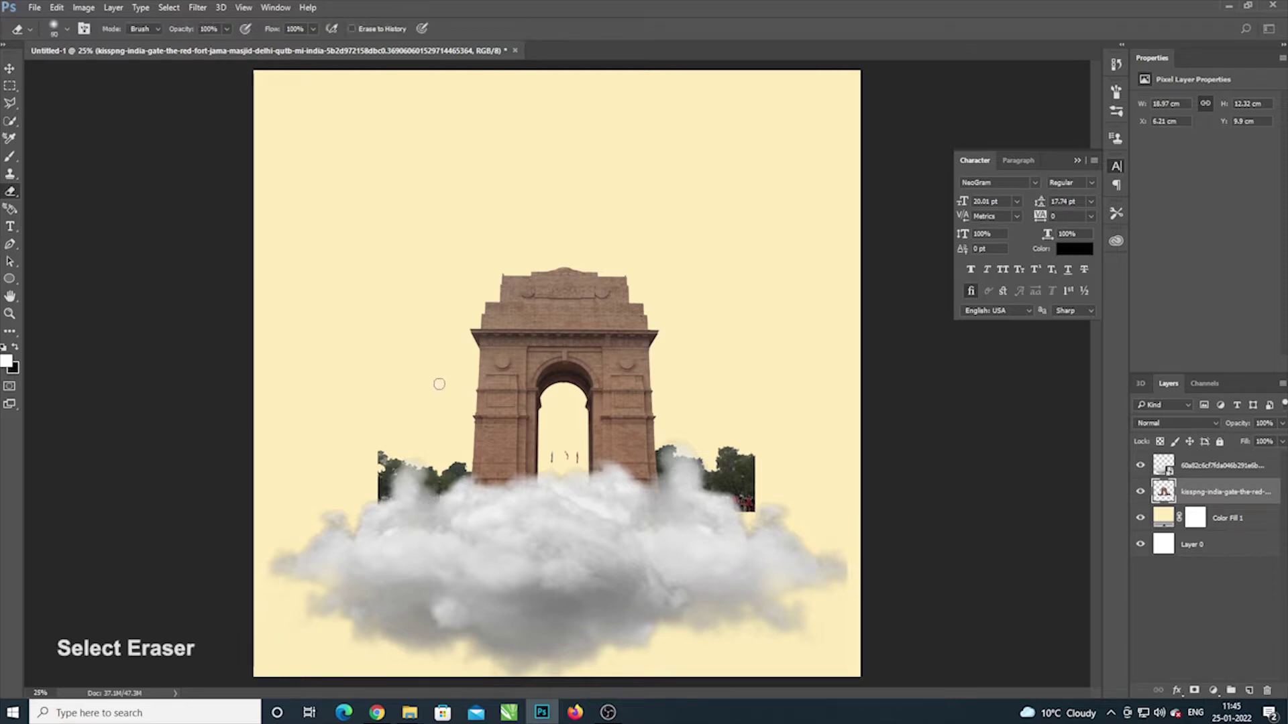
mouse_move(384, 435)
left_mouse_down()
mouse_move(405, 475)
mouse_move(379, 495)
mouse_move(448, 456)
mouse_move(429, 510)
mouse_move(445, 454)
mouse_move(447, 507)
left_mouse_up()
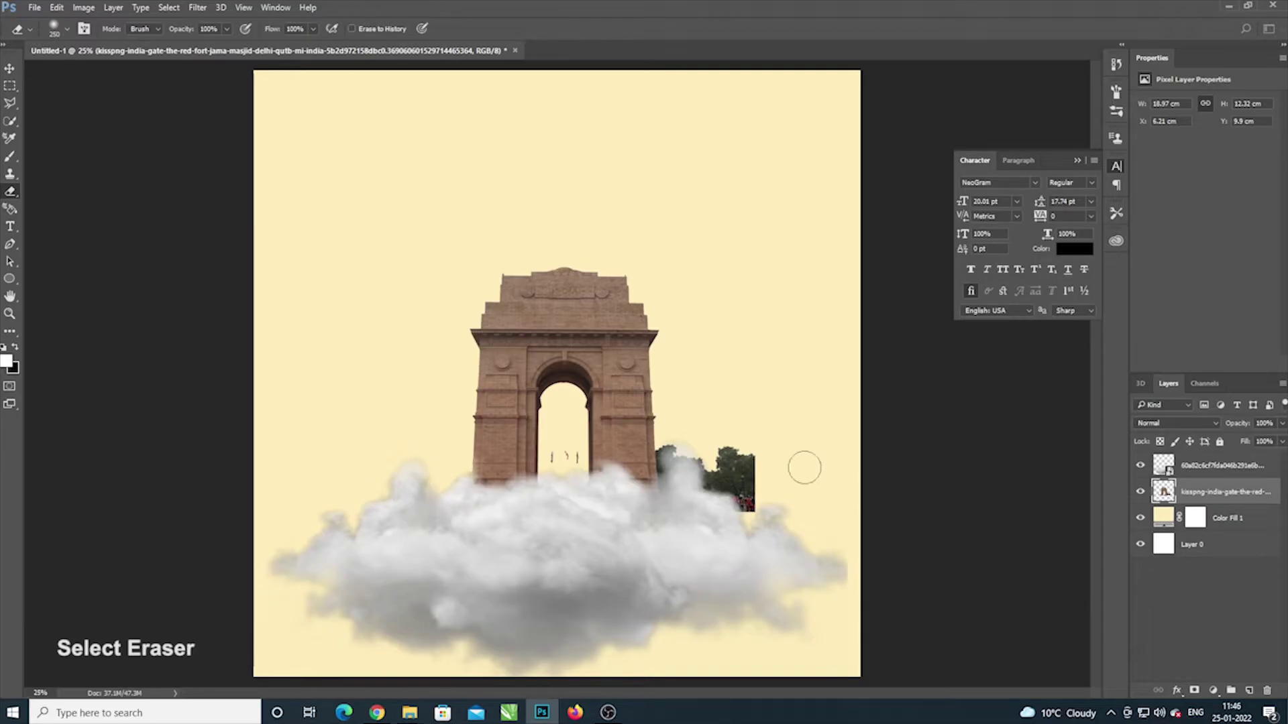
mouse_move(804, 467)
left_mouse_down()
mouse_move(748, 497)
mouse_move(755, 506)
mouse_move(738, 477)
mouse_move(721, 500)
mouse_move(708, 463)
mouse_move(694, 493)
mouse_move(672, 448)
mouse_move(680, 495)
left_mouse_up()
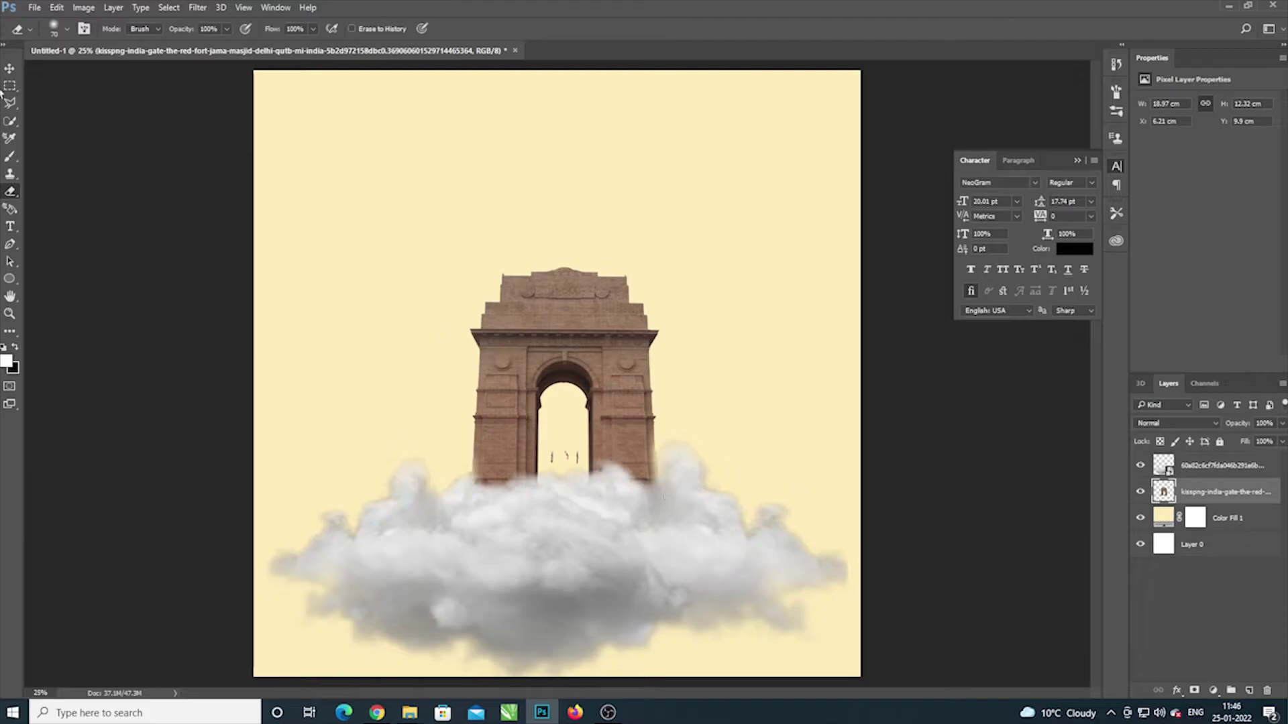
Step: Enlarge the India Gate to about 105%, centre it, and realign the cloud beneath
left_click(10, 69)
left_click_drag(628, 386, 624, 395)
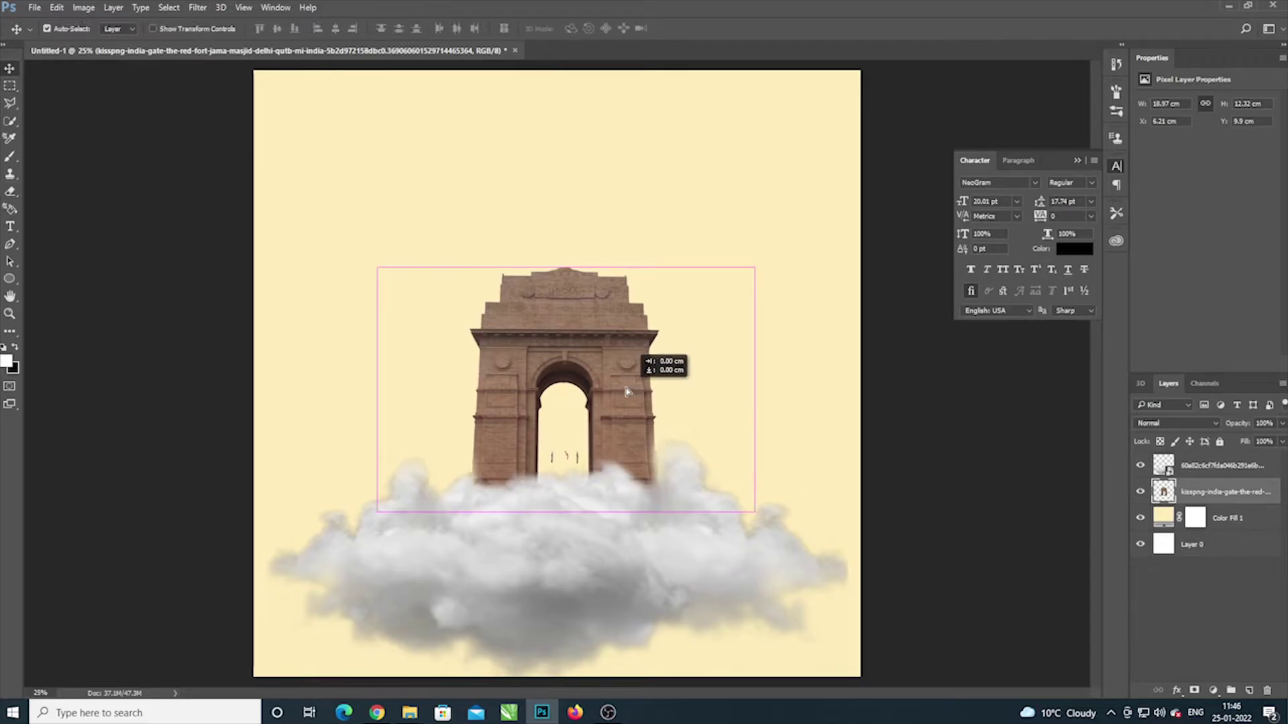
key("ctrl+t")
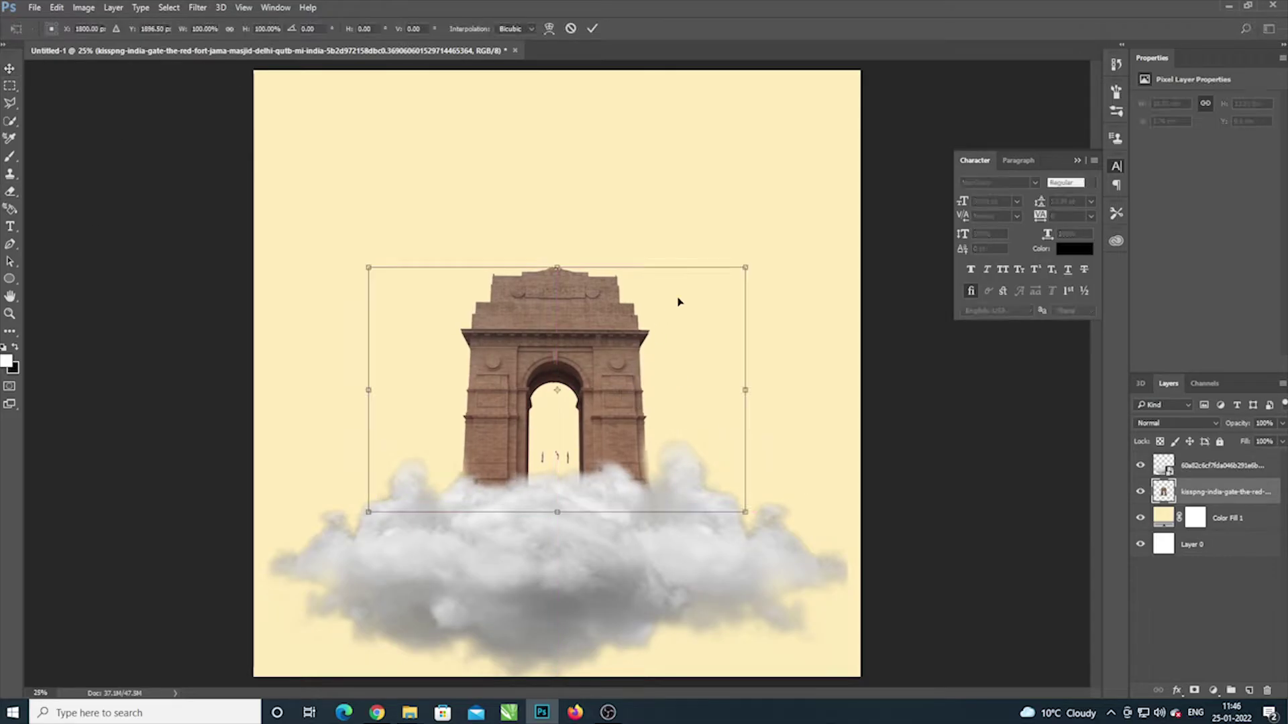
left_click_drag(746, 267, 768, 254)
left_click_drag(676, 403, 667, 402)
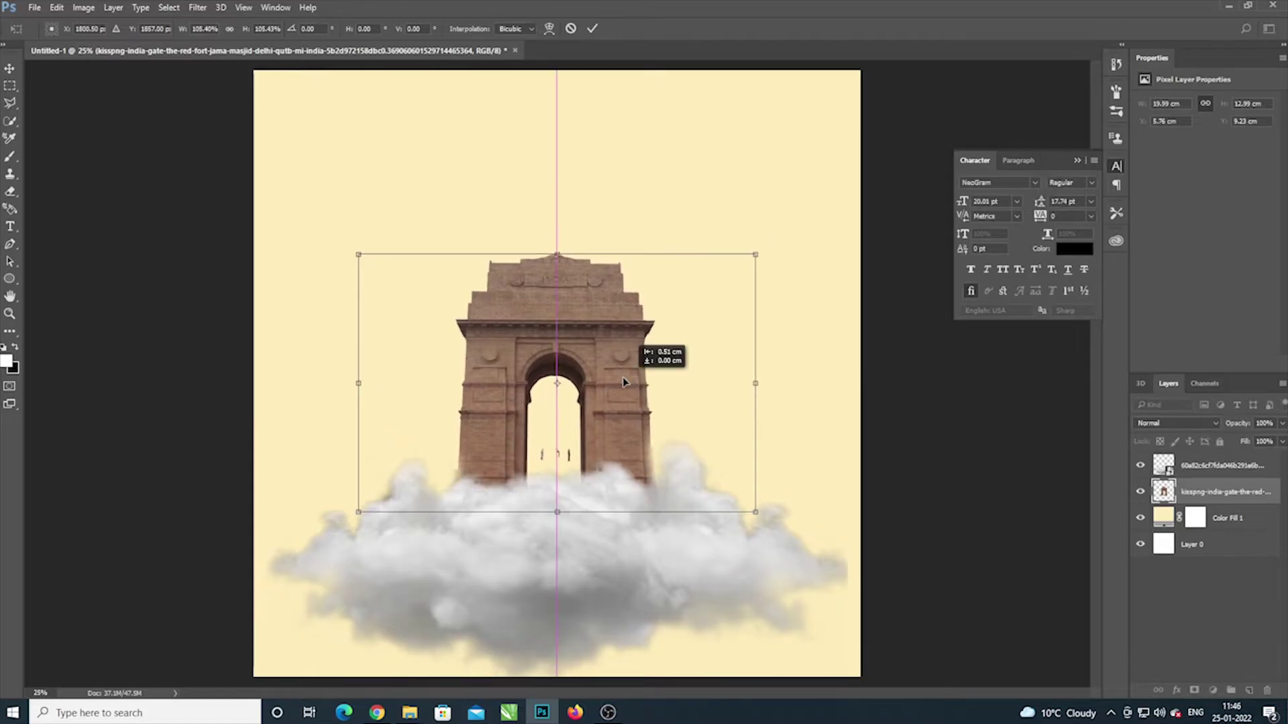
key("Return")
mouse_move(557, 590)
left_mouse_down()
mouse_move(561, 607)
mouse_move(544, 581)
left_mouse_up()
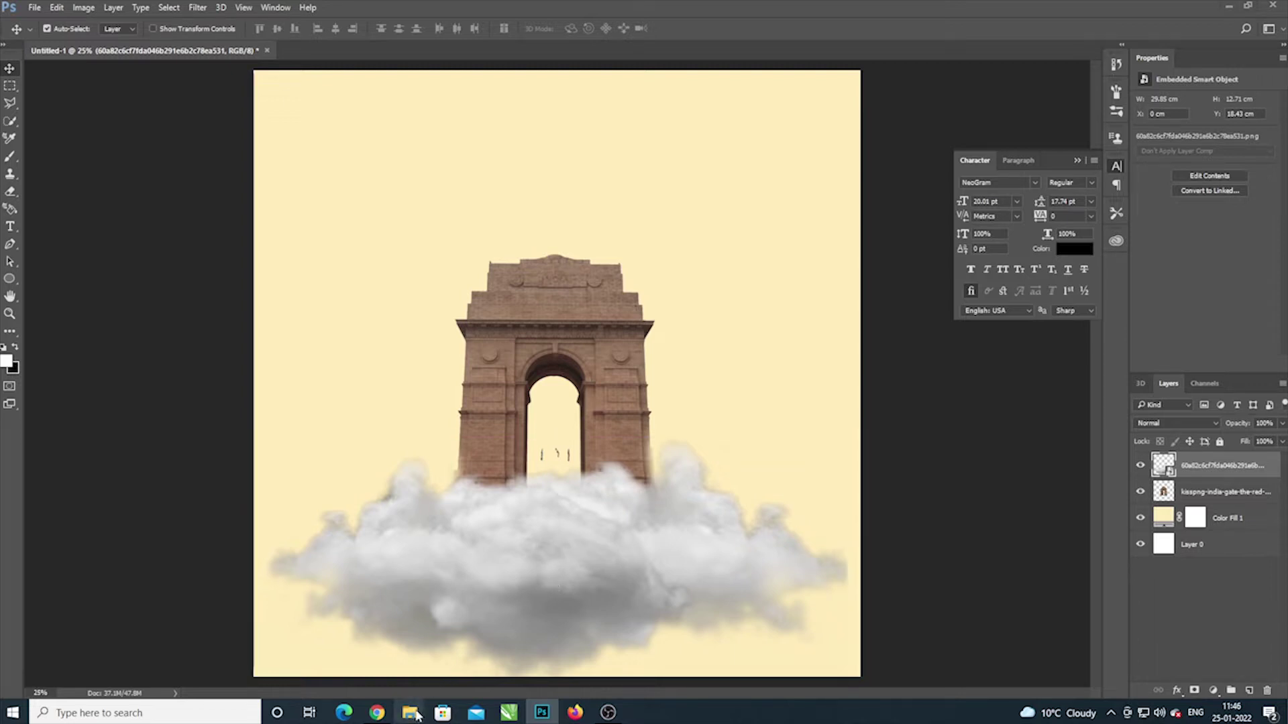
Step: Place the Qutub Minar image, shrink it, and move it beside the India Gate
mouse_move(409, 712)
left_click(647, 648)
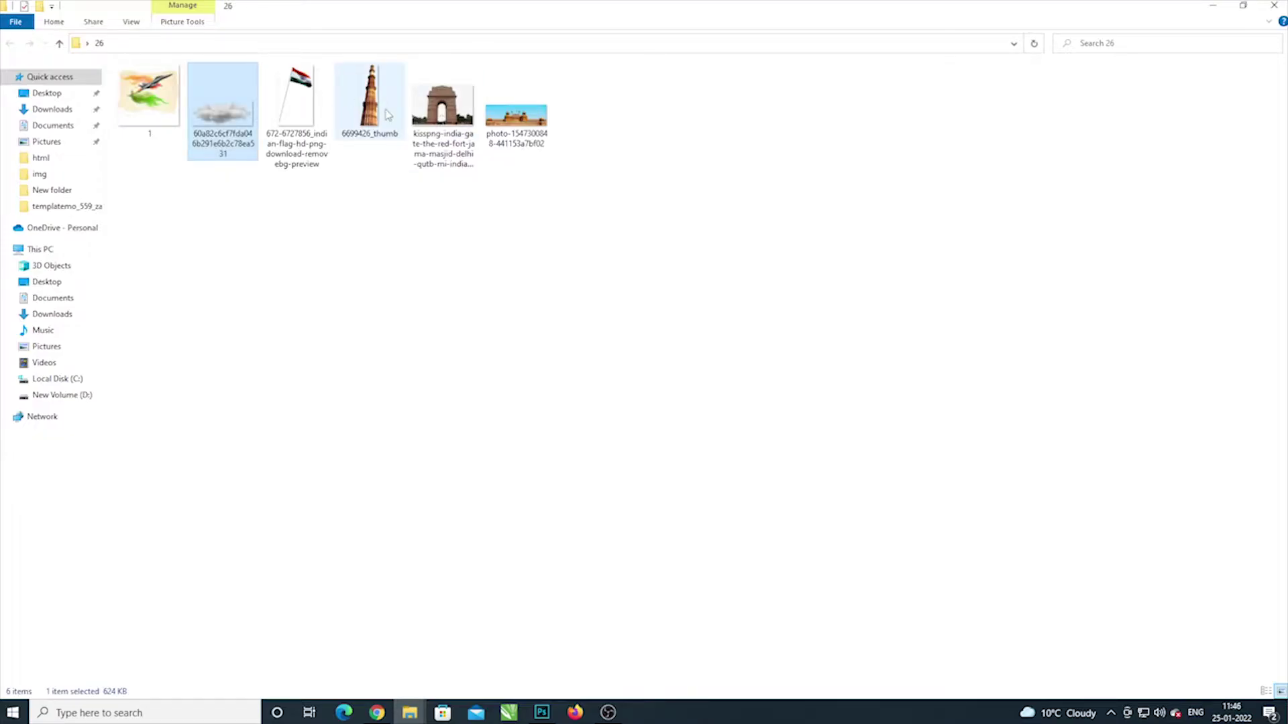
mouse_move(375, 119)
left_mouse_down()
mouse_move(544, 712)
mouse_move(762, 259)
left_mouse_up()
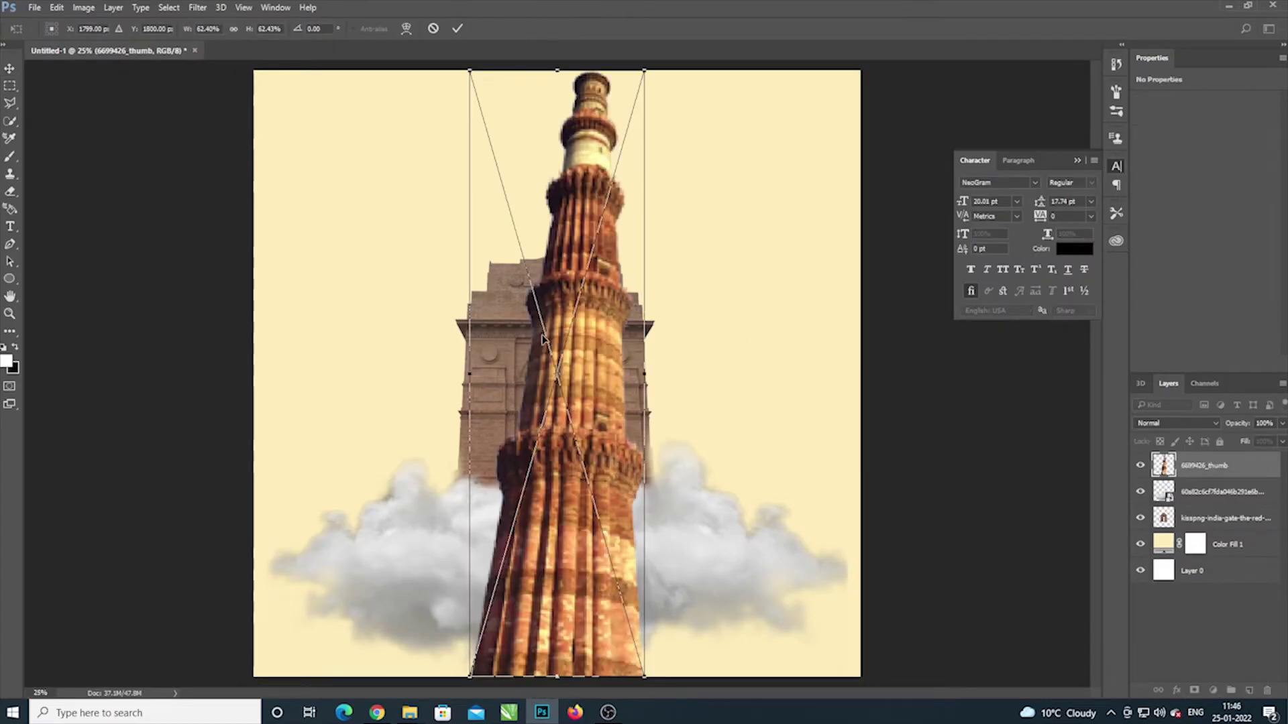
left_click_drag(468, 65, 554, 356)
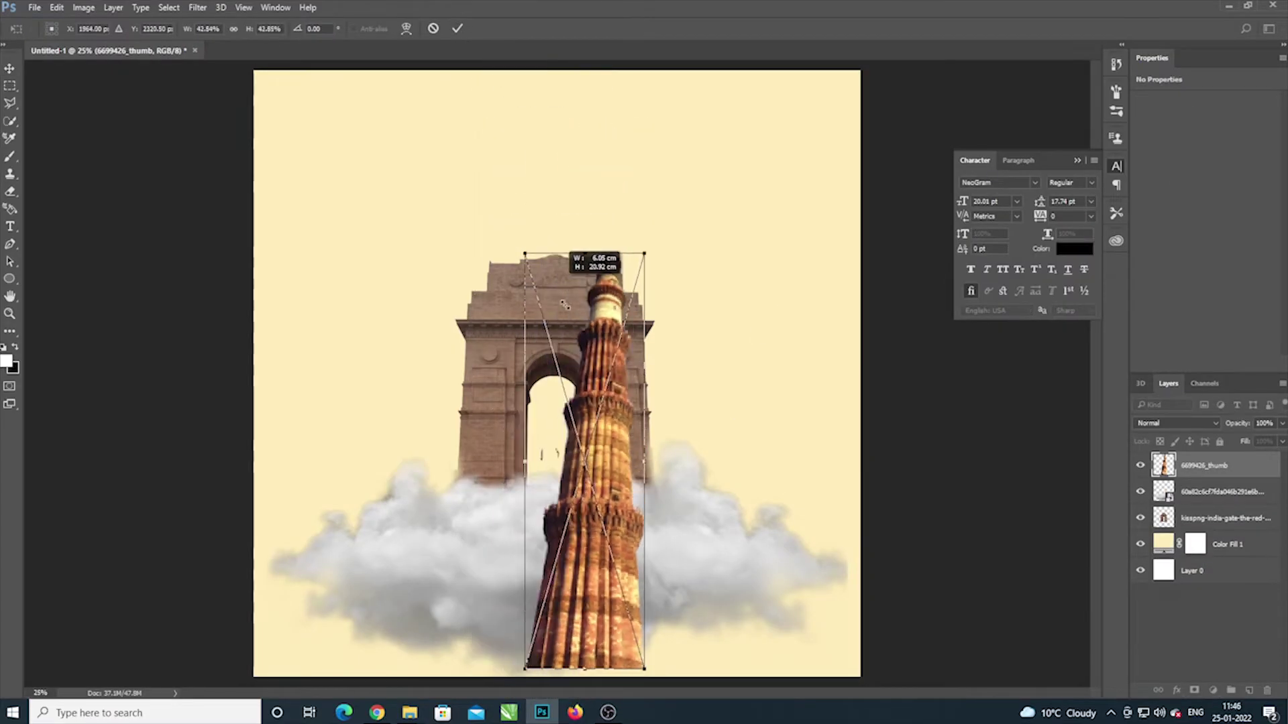
left_click_drag(615, 458, 681, 300)
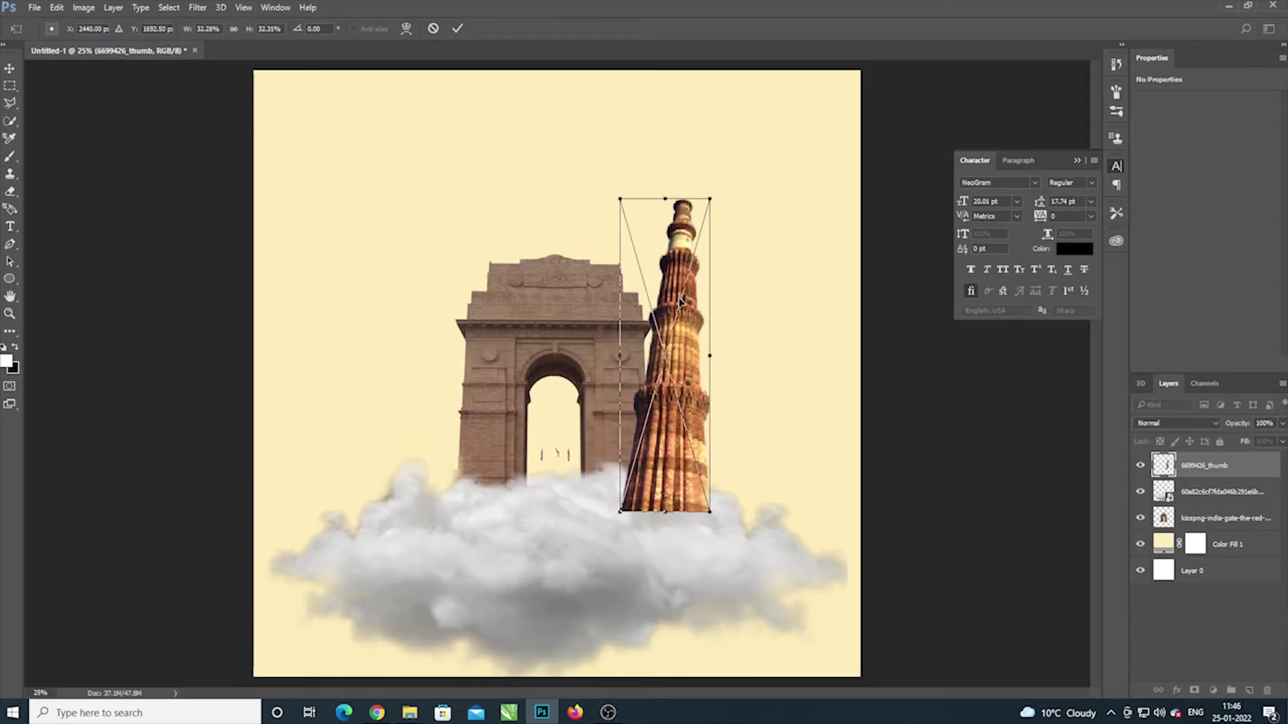
key("Return")
Step: Move the Qutub Minar layer behind the India Gate and shrink it further
left_click_drag(1239, 468, 1234, 503)
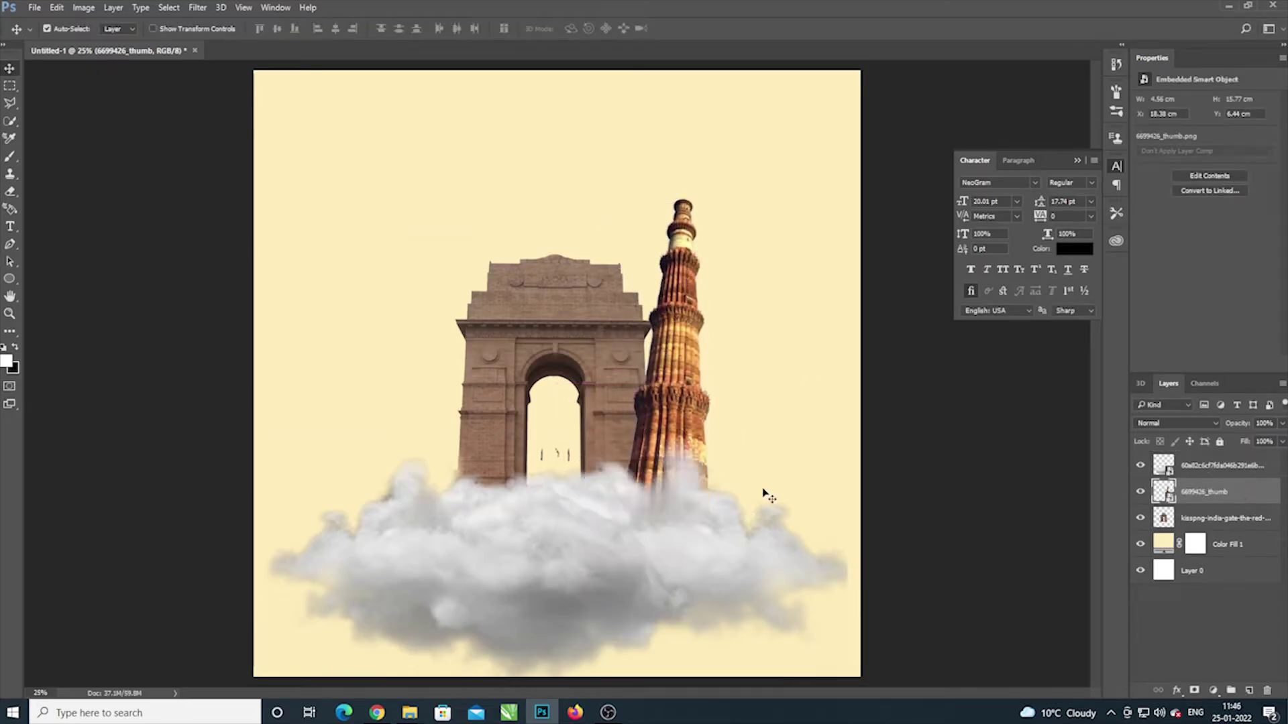
left_click_drag(690, 428, 691, 419)
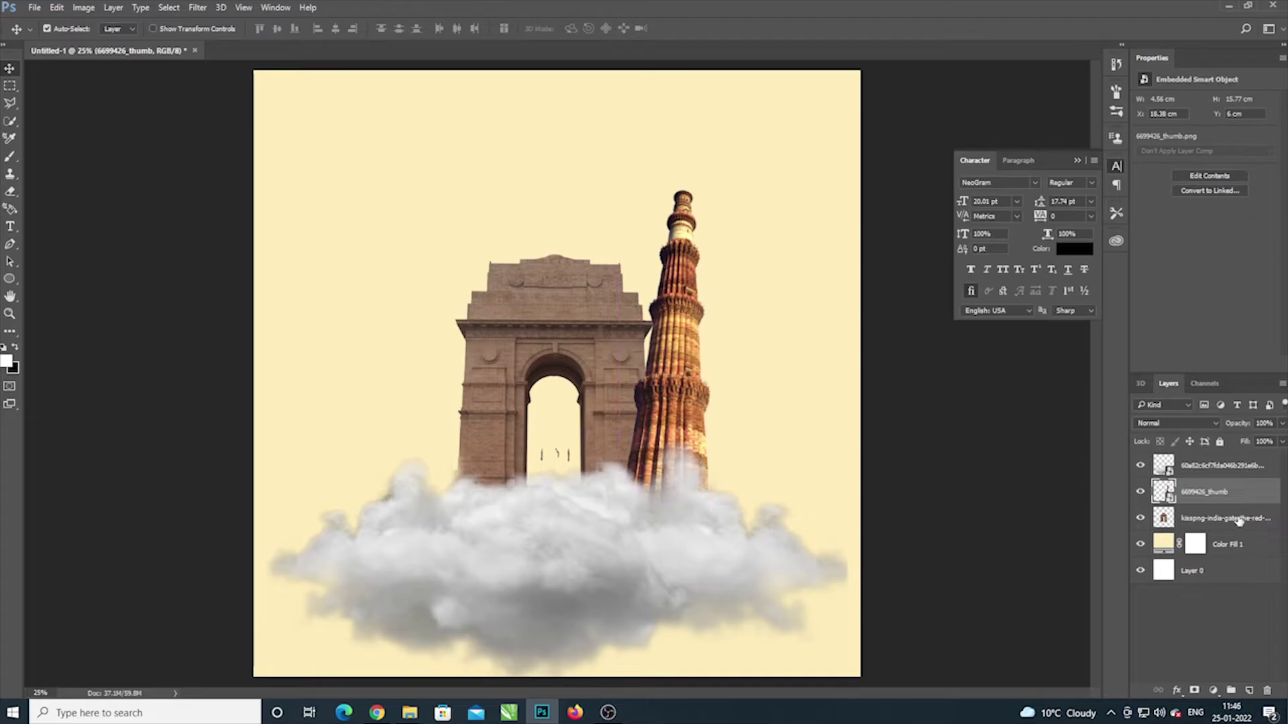
left_click_drag(1213, 517, 1212, 531)
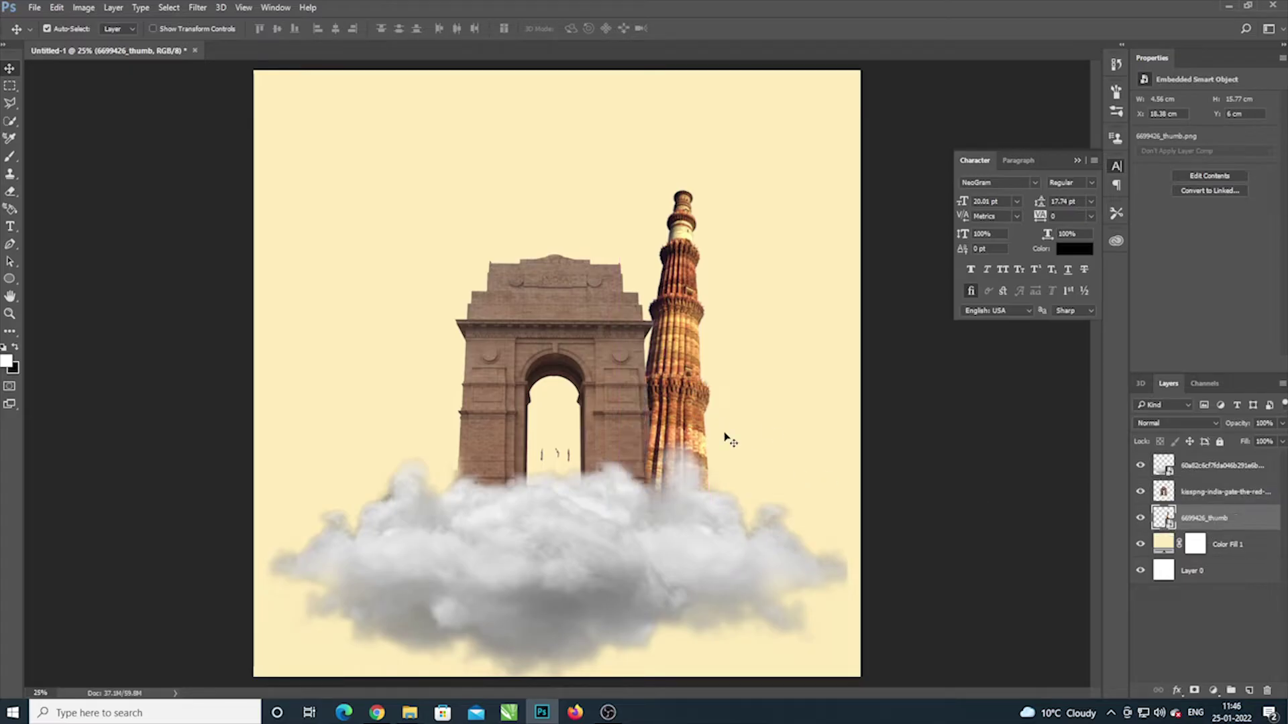
mouse_move(697, 410)
left_mouse_down()
mouse_move(702, 396)
mouse_move(696, 419)
left_mouse_up()
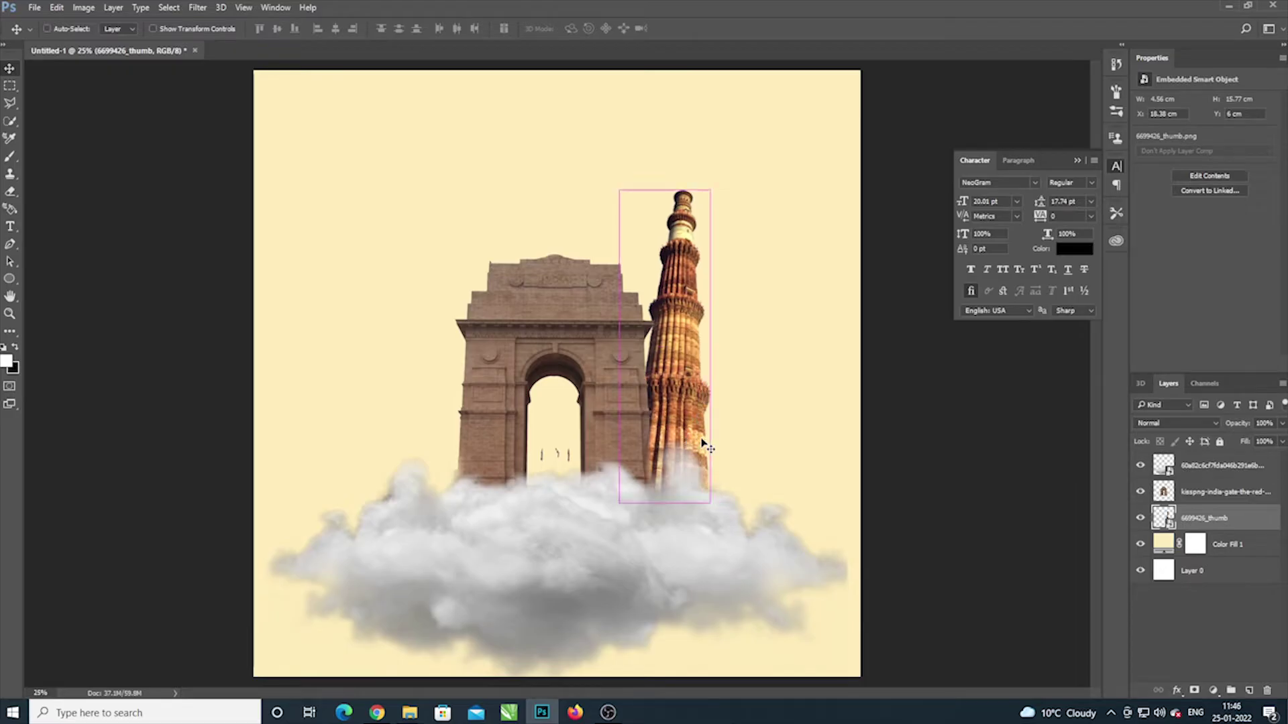
key("ctrl+t")
left_click_drag(707, 189, 697, 231)
key("Return")
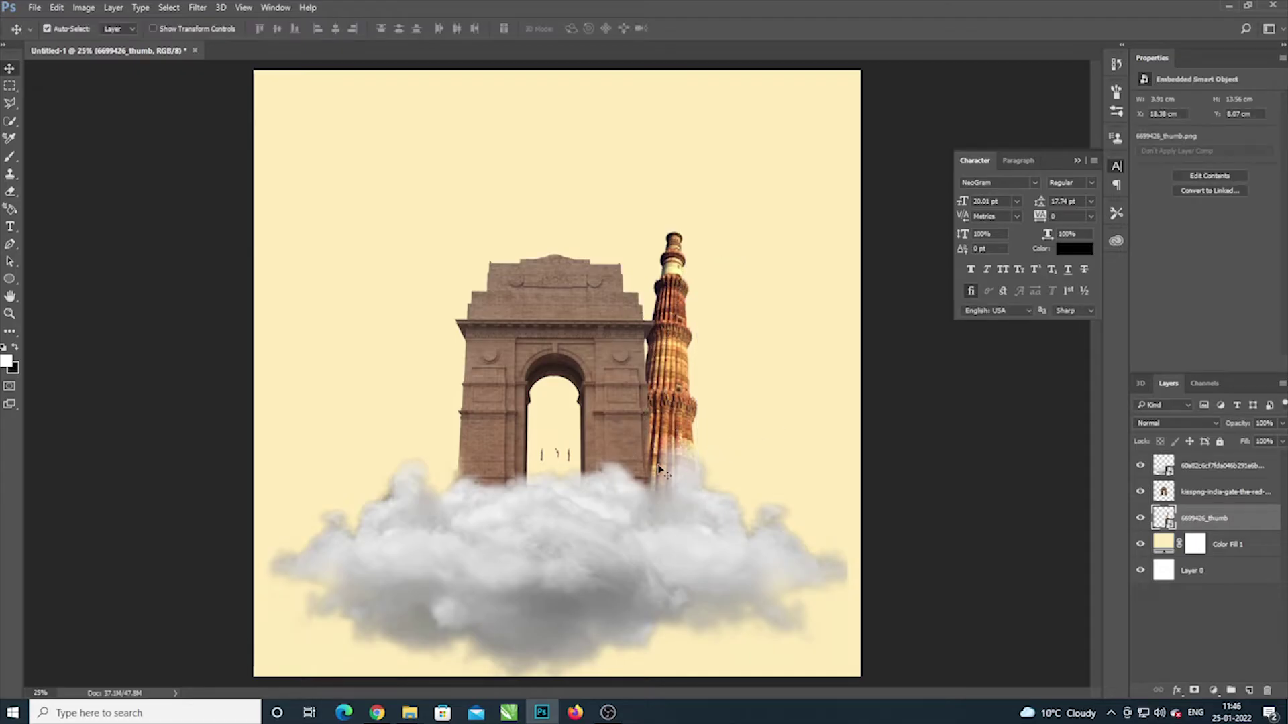
Step: Undo the Qutub Minar edits and place 6699426_thumb again from the folder
left_click(618, 447)
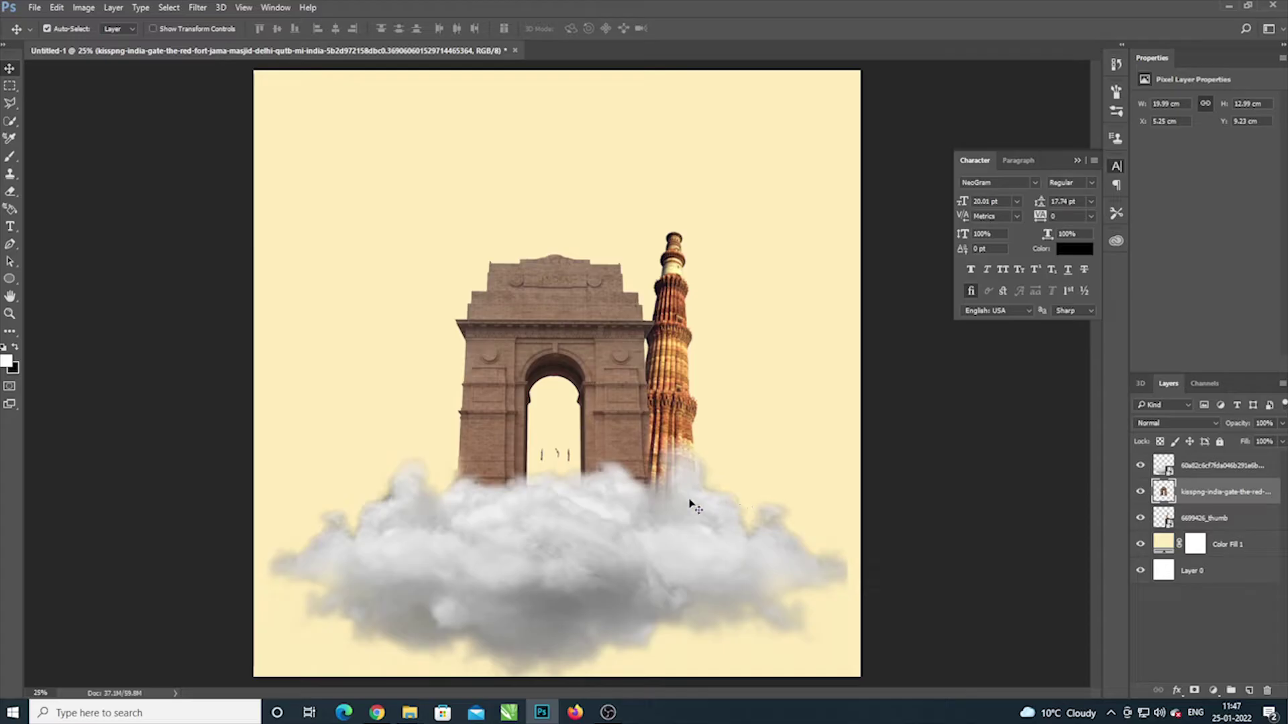
key("ctrl")
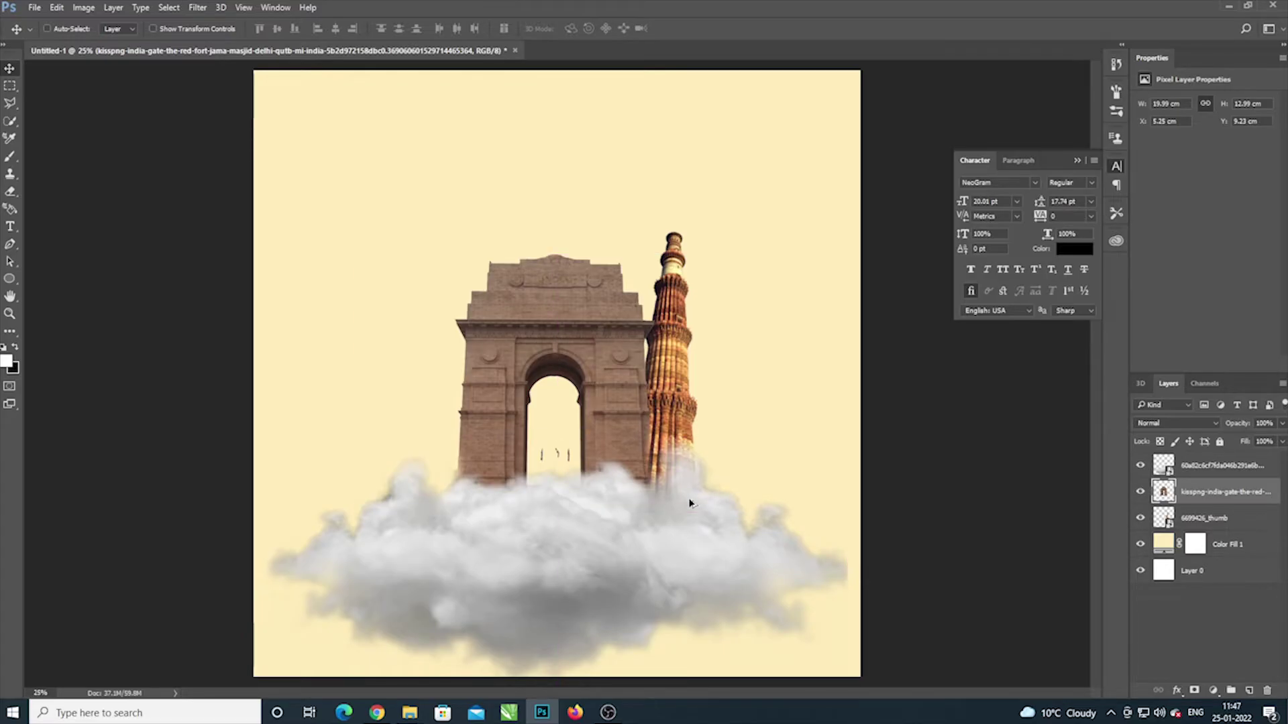
key("ctrl+z")
key("ctrl+z")
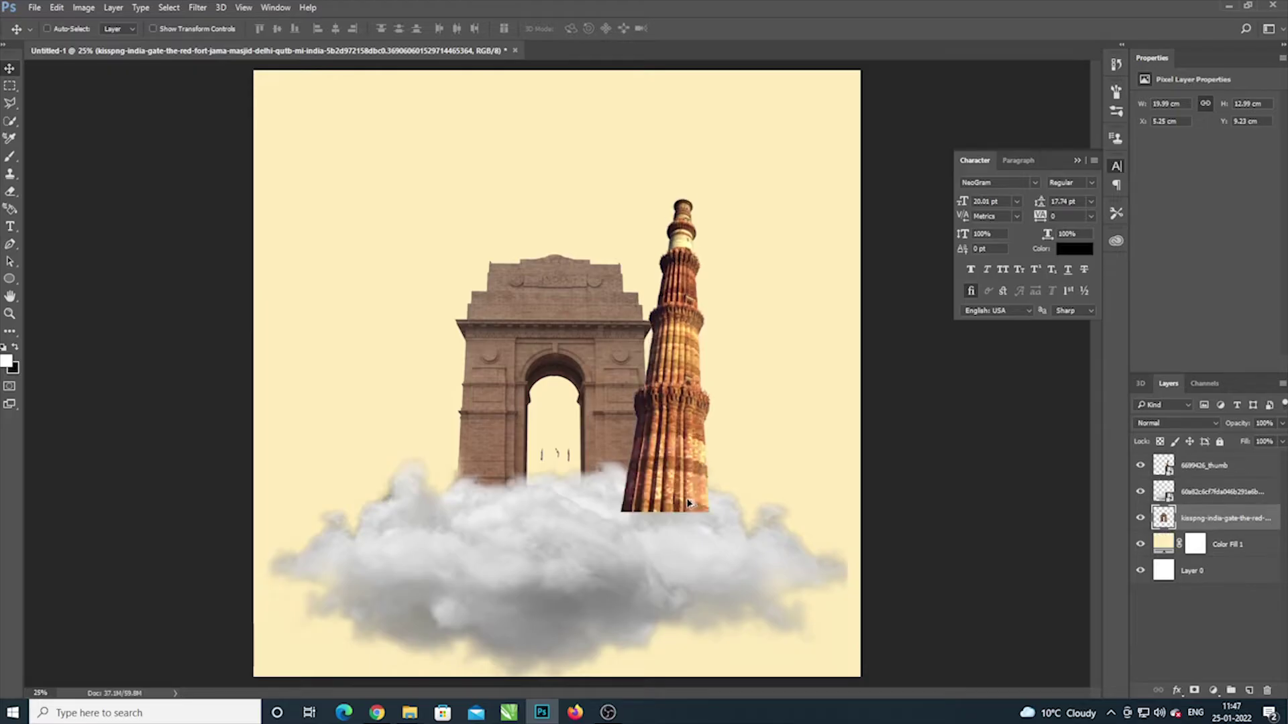
key("ctrl+z")
key("ctrl+z")
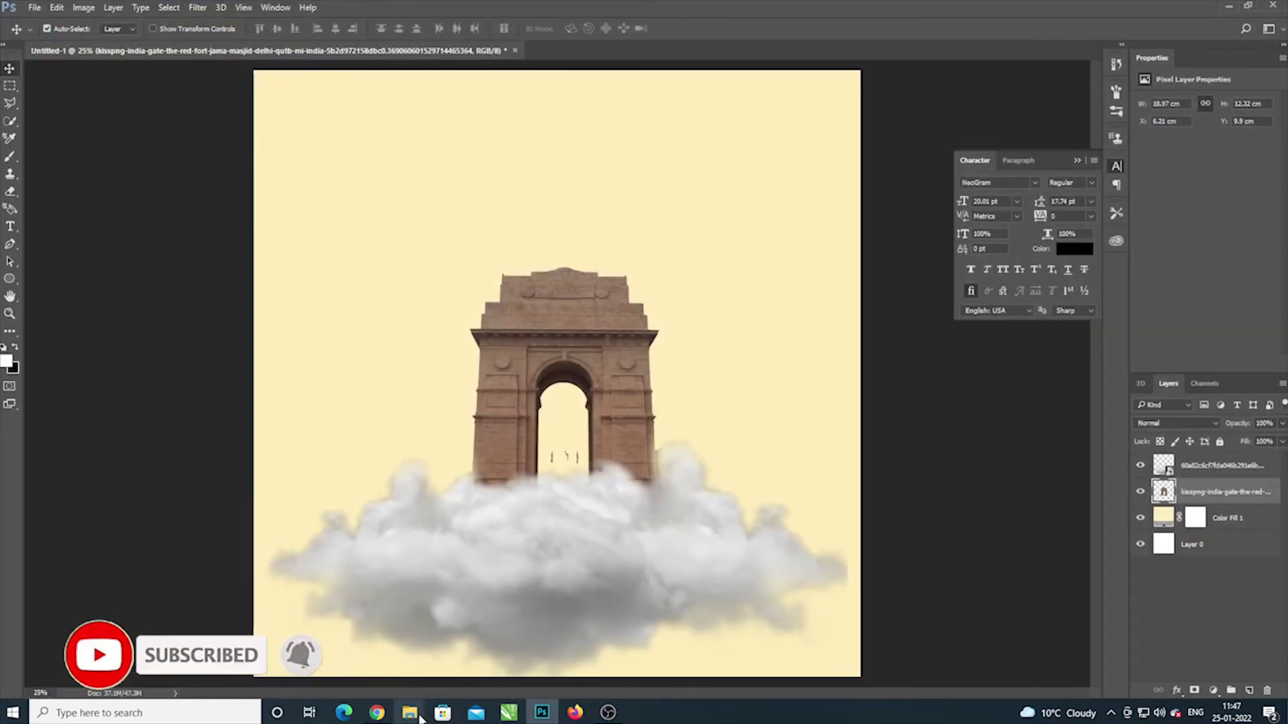
left_click(546, 643)
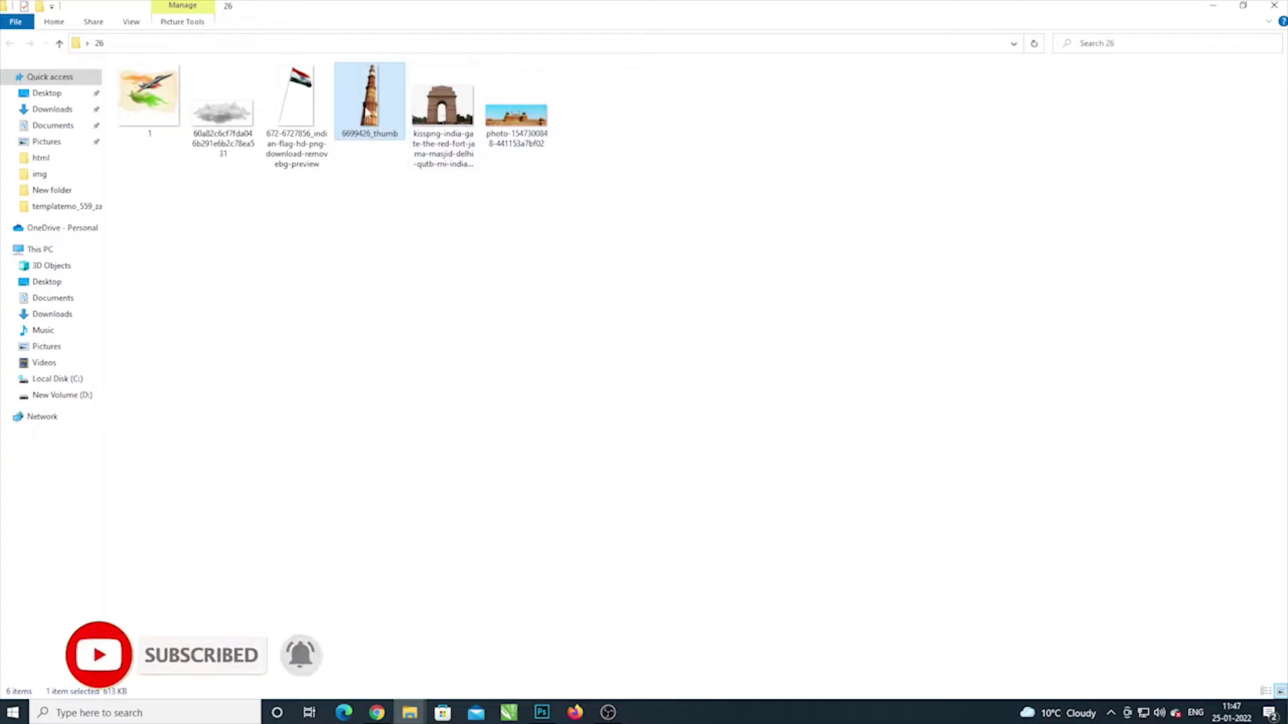
left_click_drag(373, 121, 713, 382)
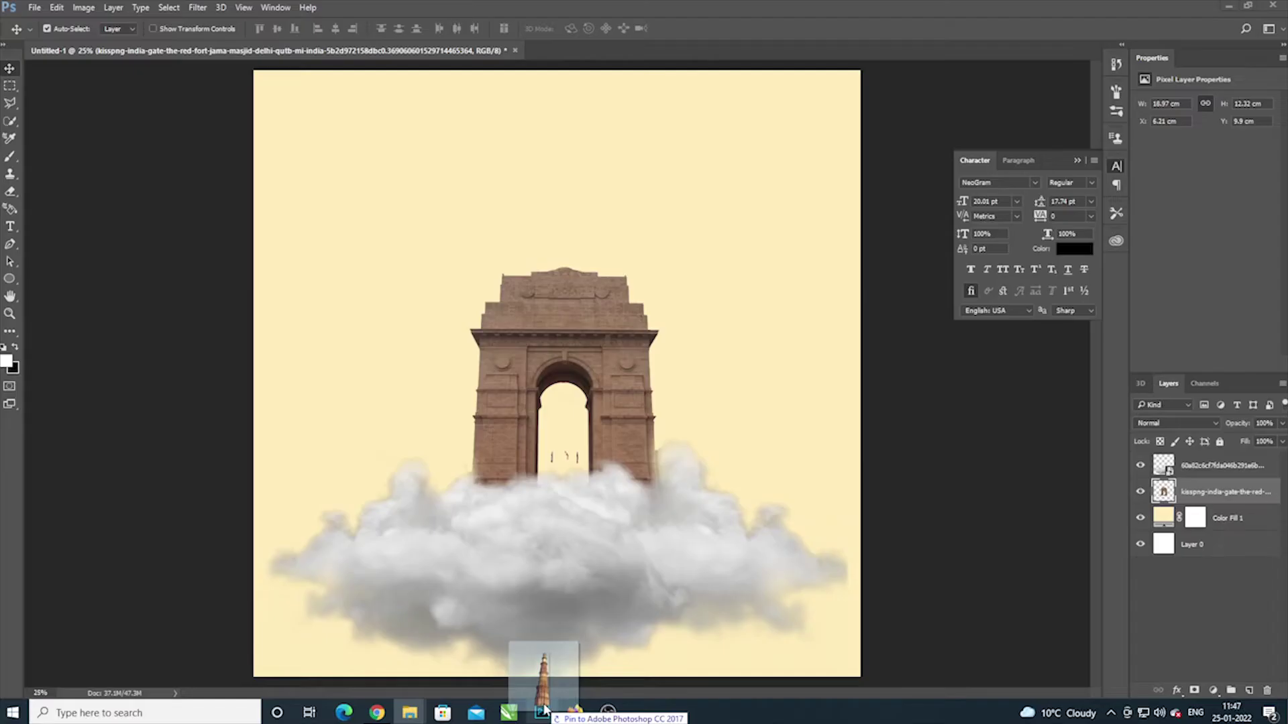
key("Return")
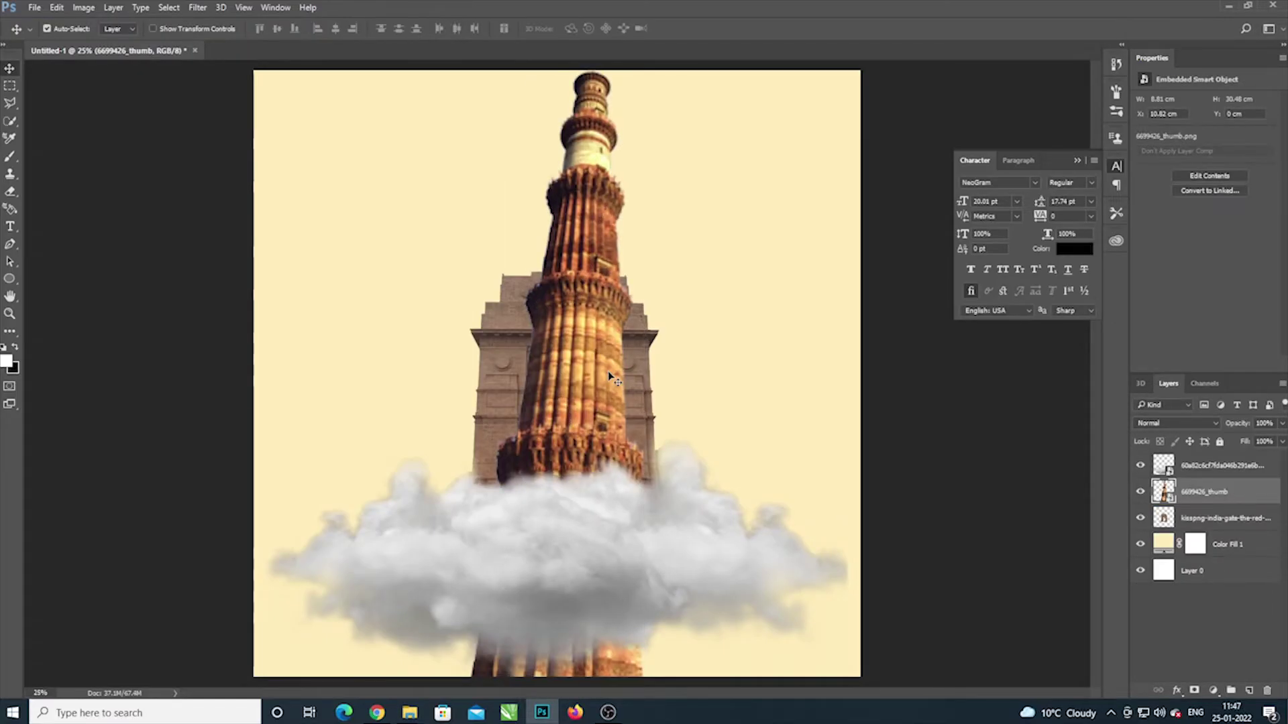
Step: Shrink the Qutub Minar, move it beside the gate, and layer it behind the India Gate
key("ctrl+t")
left_click_drag(468, 69, 546, 335)
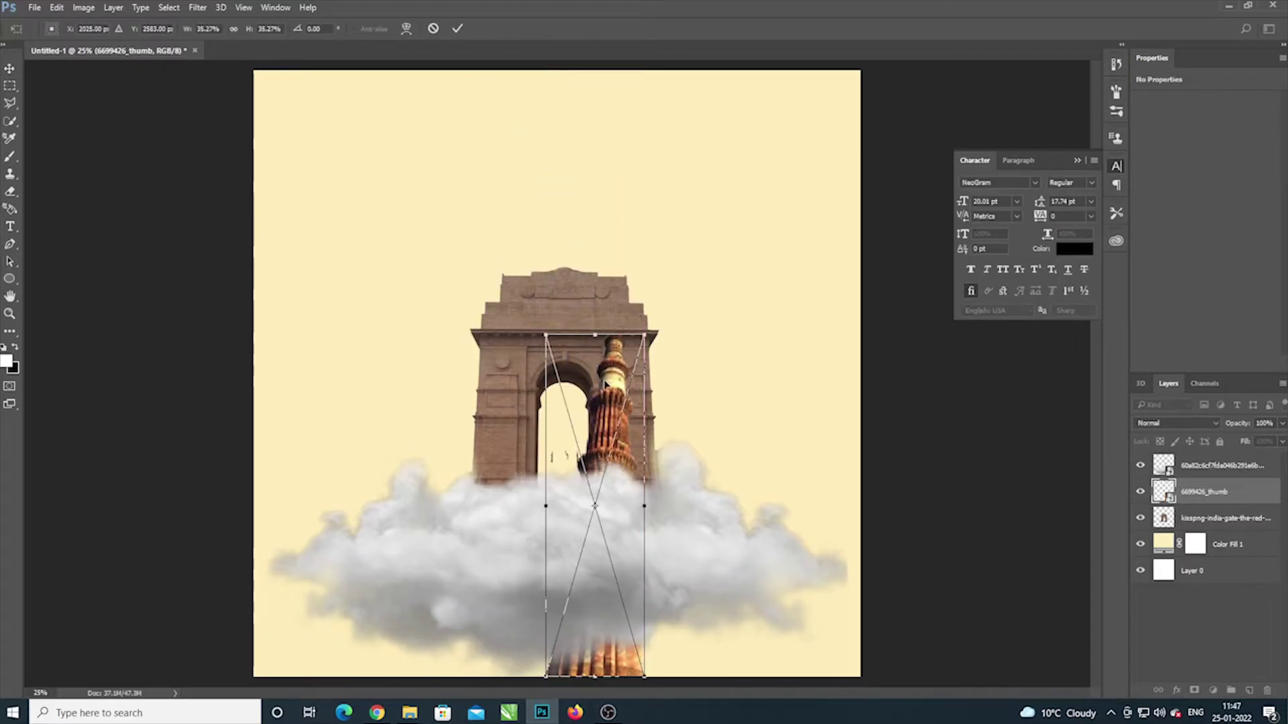
left_click_drag(606, 384, 696, 236)
key("Return")
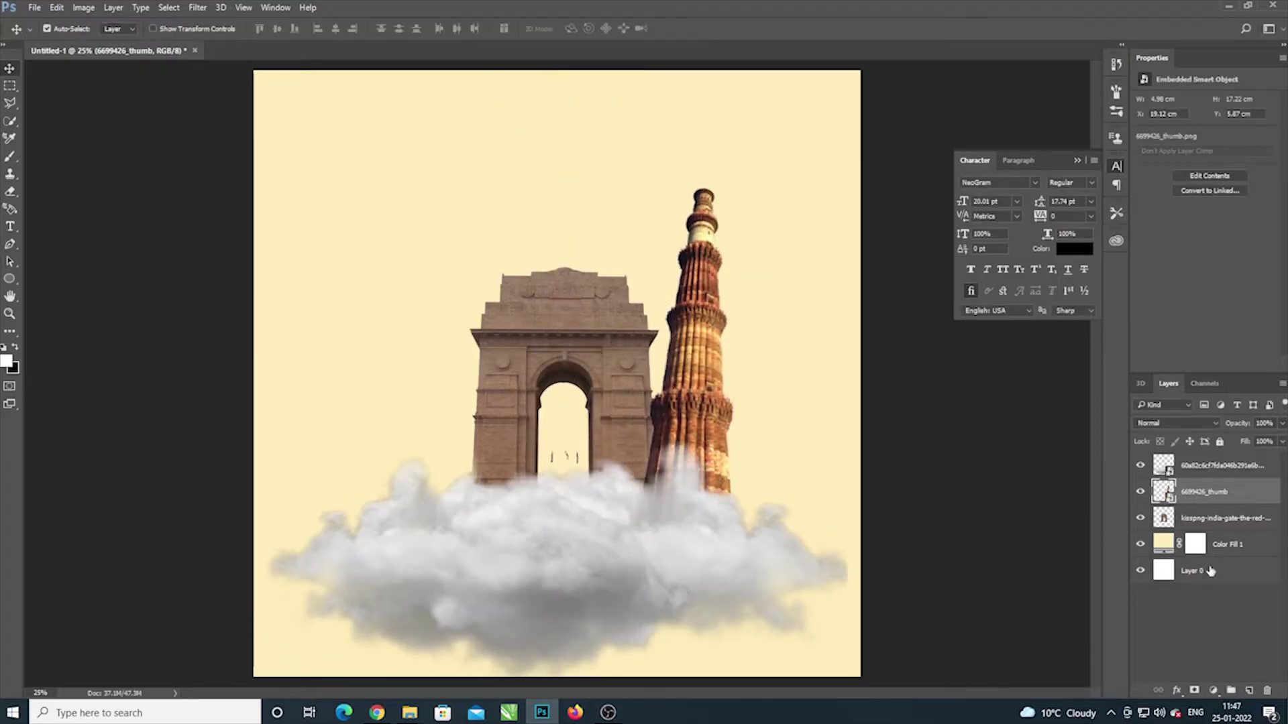
left_click_drag(1231, 498, 1228, 529)
left_click_drag(706, 421, 699, 436)
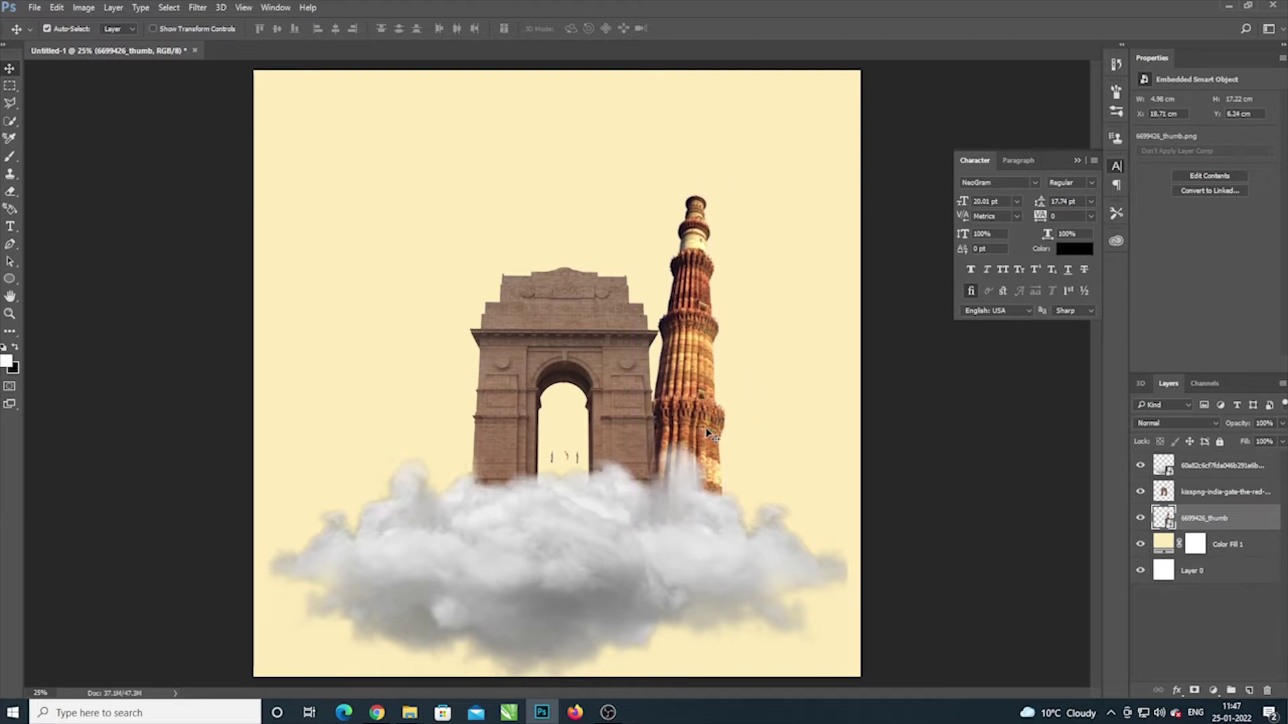
Step: Resize the Qutub Minar to 3.73 × 12.88 cm alongside the gate's right side
key("ctrl+t")
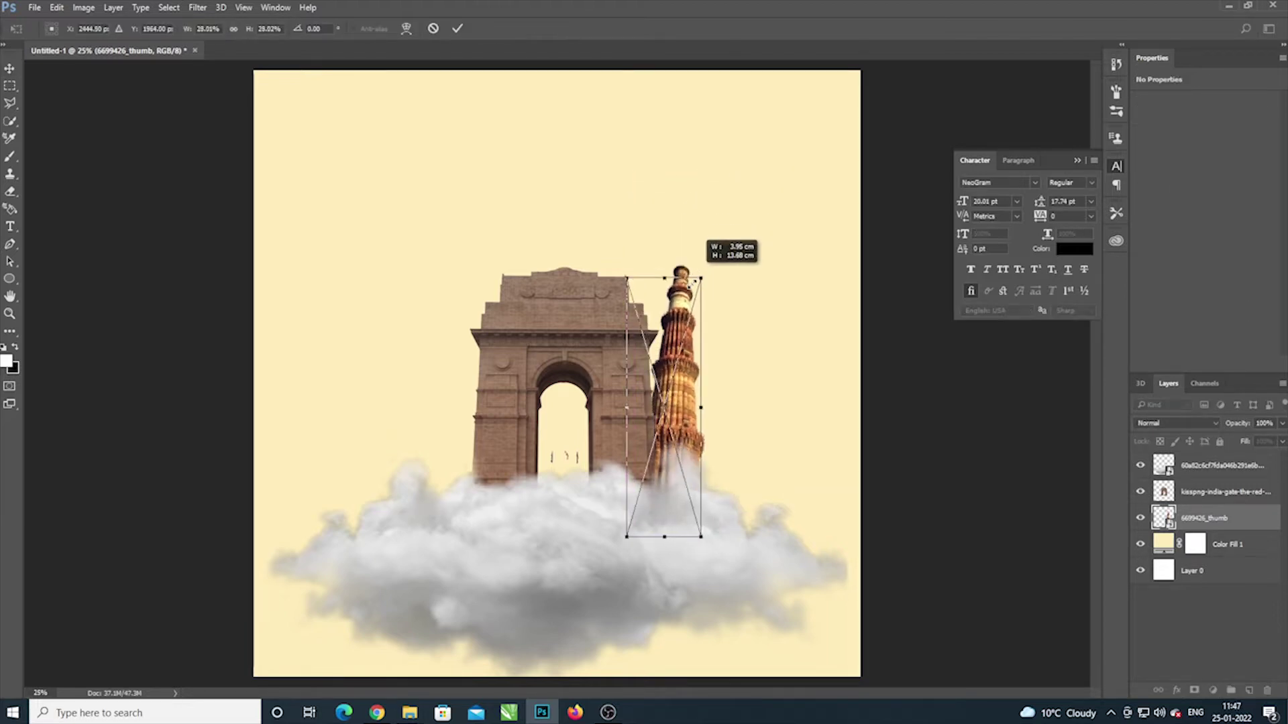
left_click_drag(730, 190, 691, 309)
left_click_drag(661, 415, 680, 374)
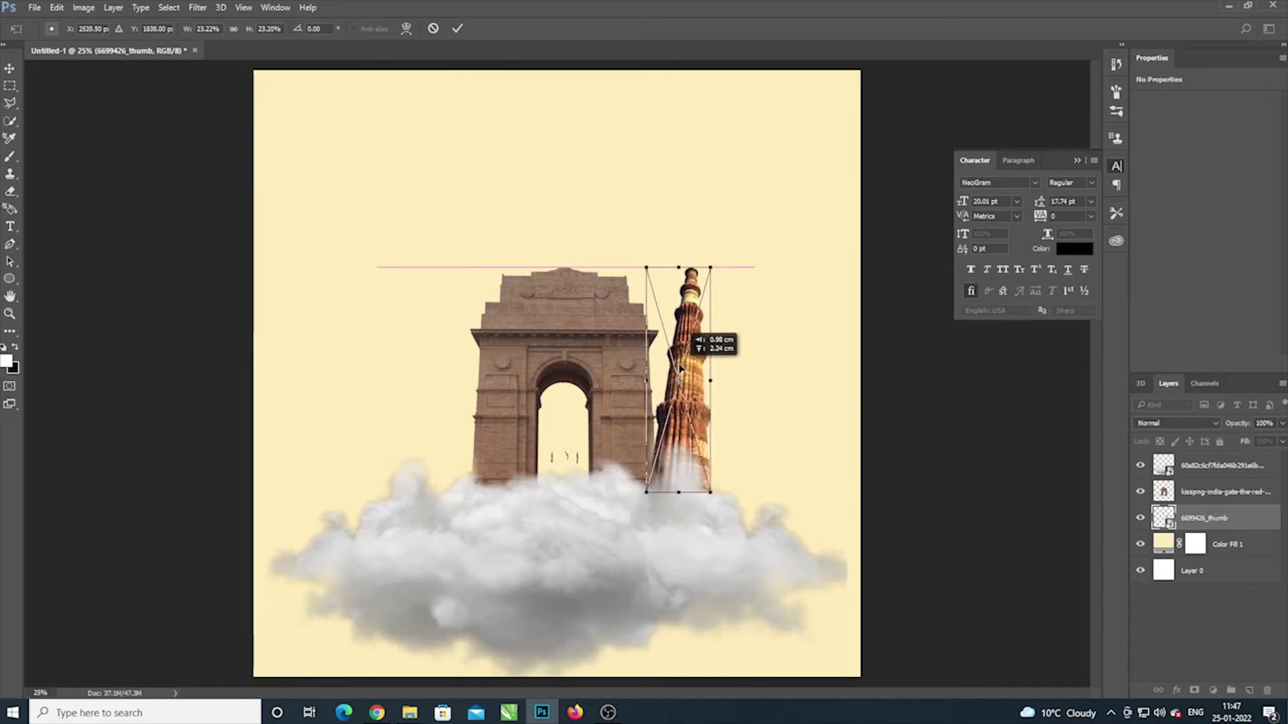
left_click_drag(709, 299, 679, 323)
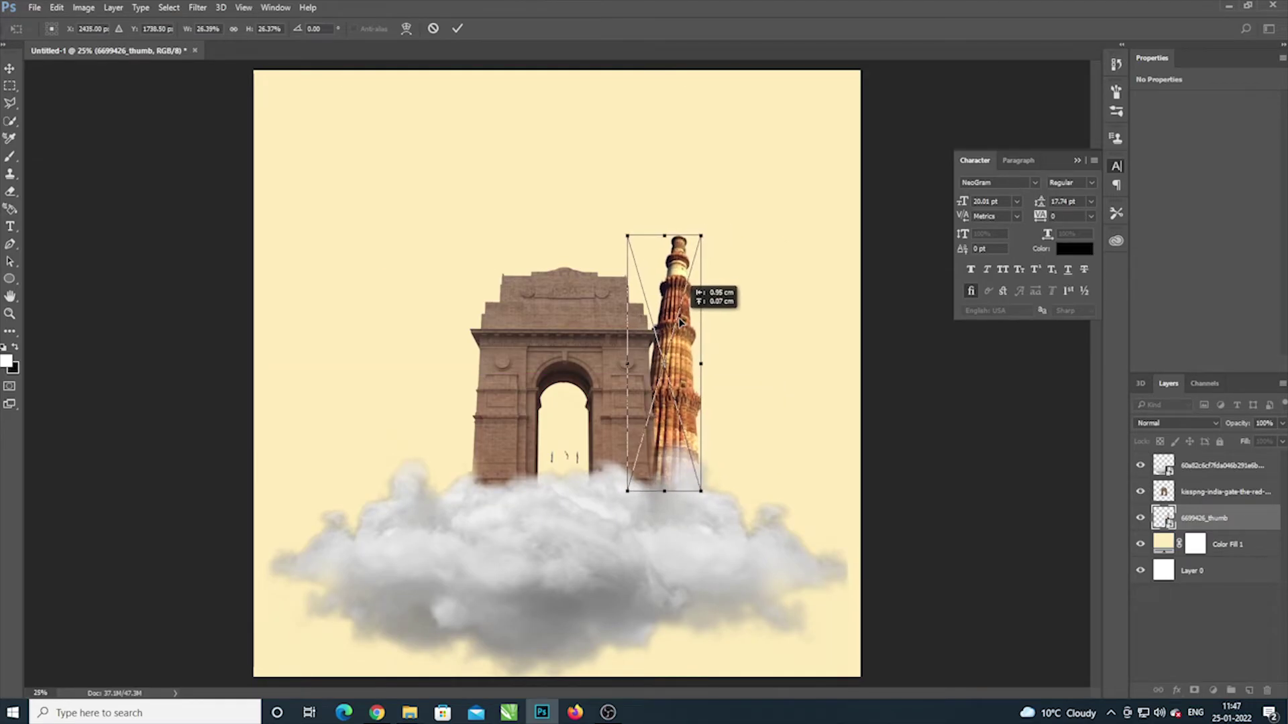
key("Return")
left_click_drag(631, 400, 630, 402)
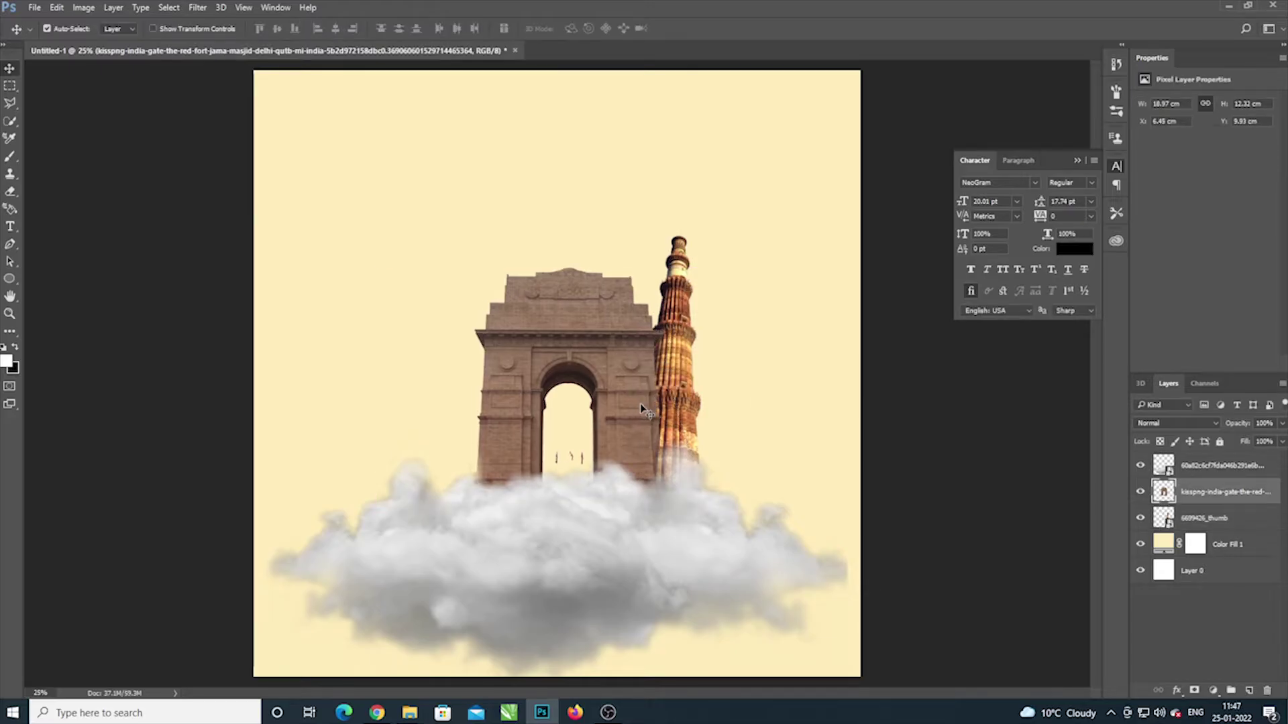
left_click(684, 421, "ctrl")
key("Left")
key("Left")
key("Left")
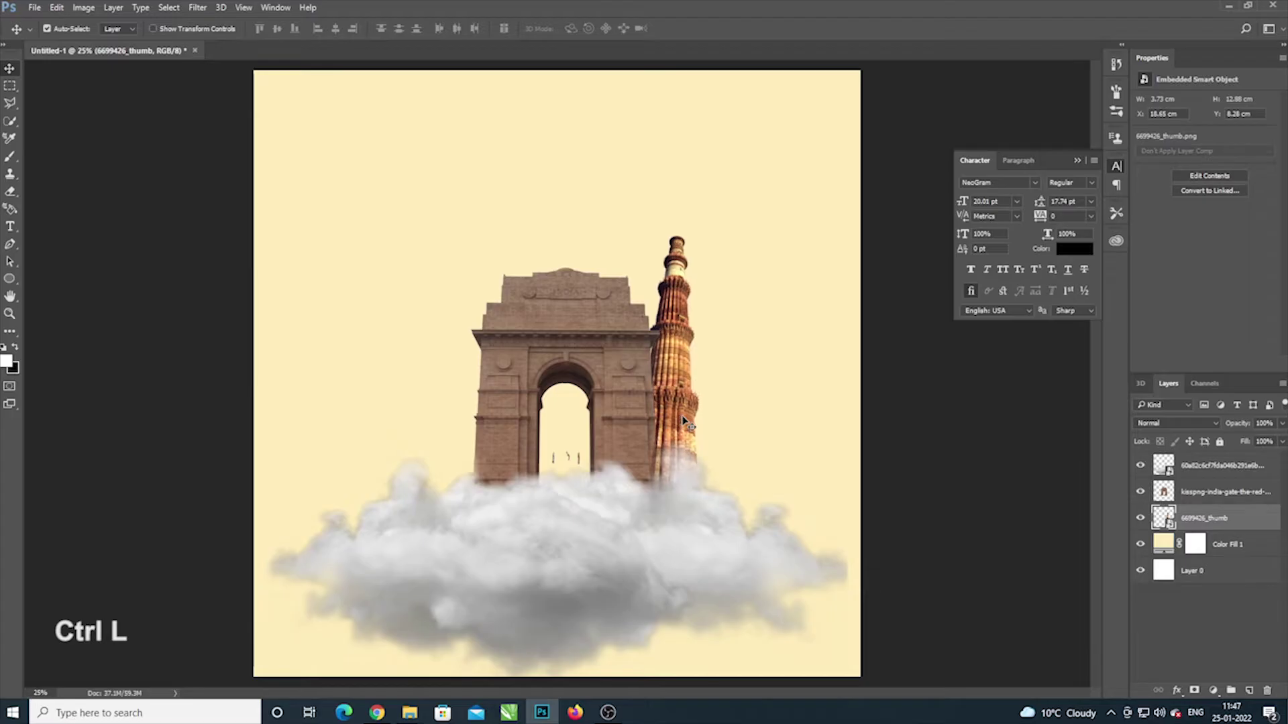
key("Left")
key("Left")
key("Left")
key("Left")
key("Left")
key("Left")
left_click(568, 376)
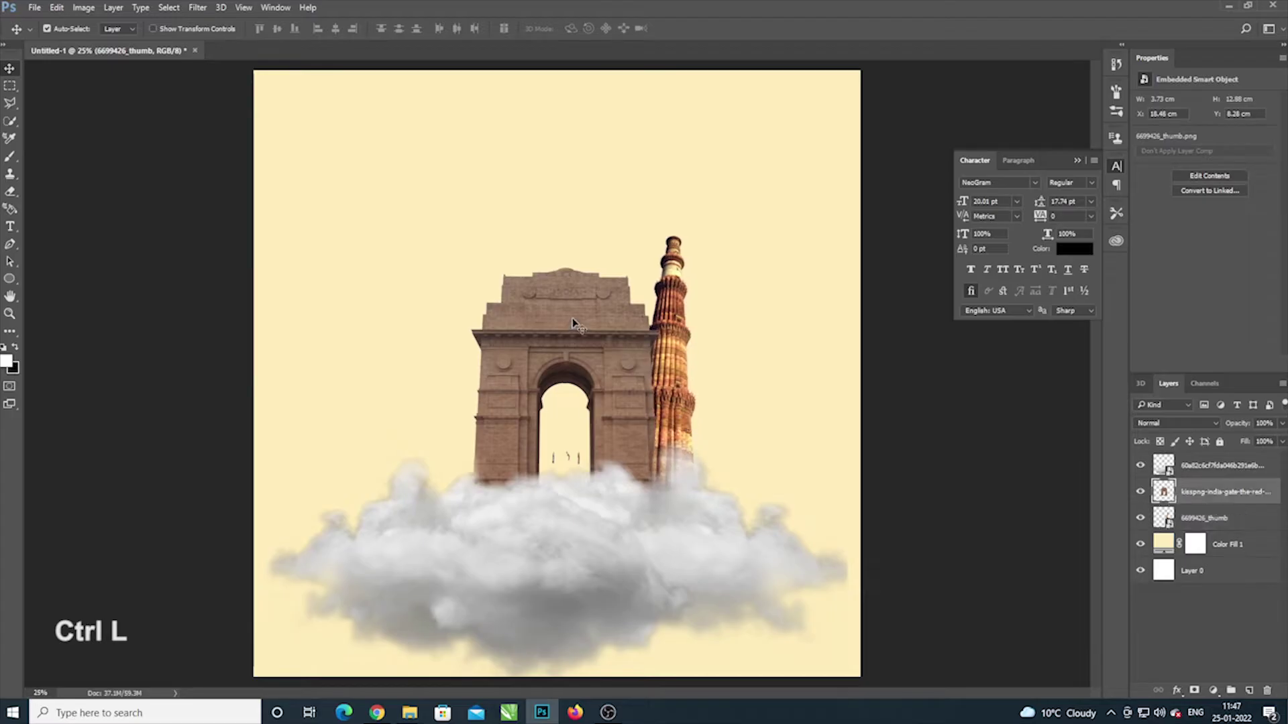
key("ctrl+l")
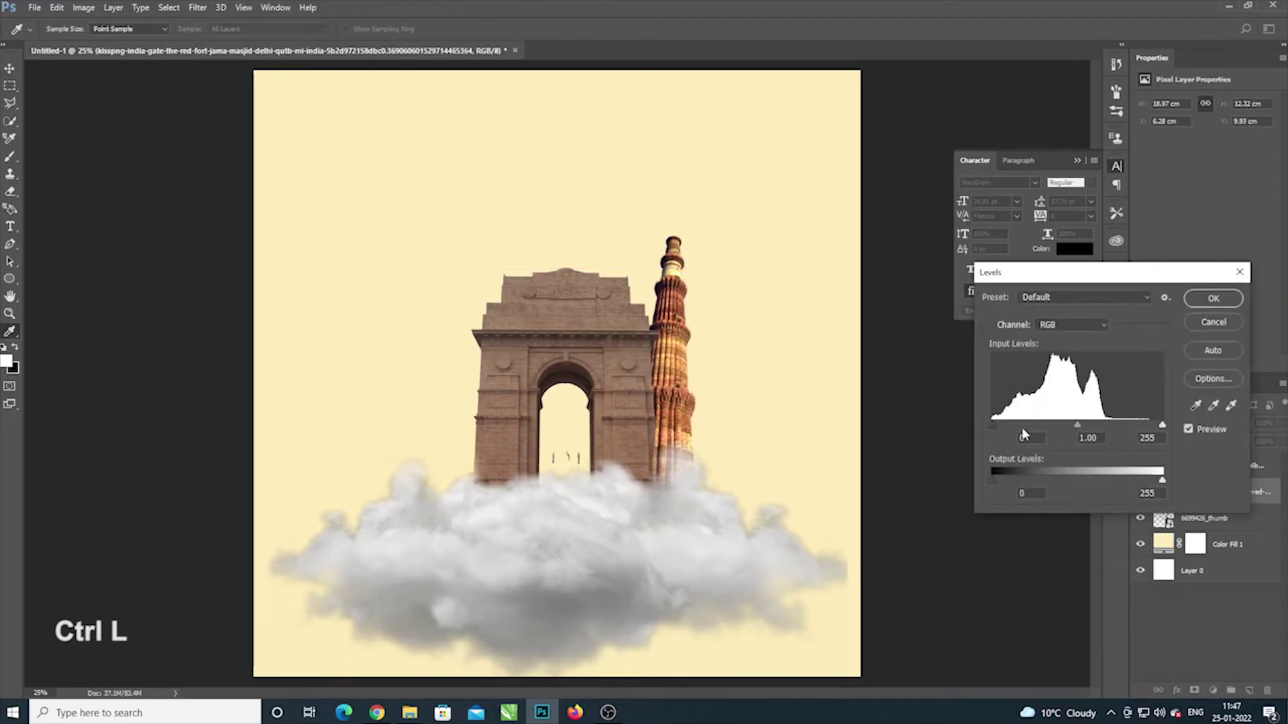
left_click_drag(986, 422, 1012, 426)
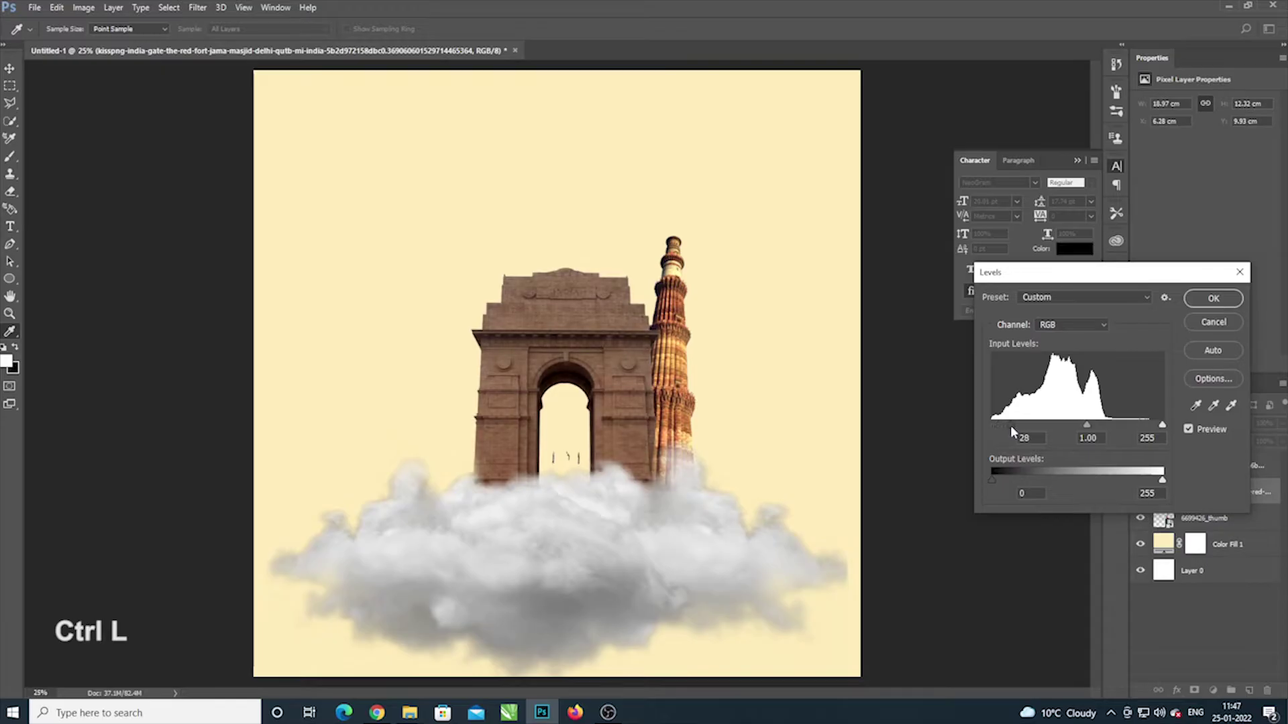
left_click(1215, 323)
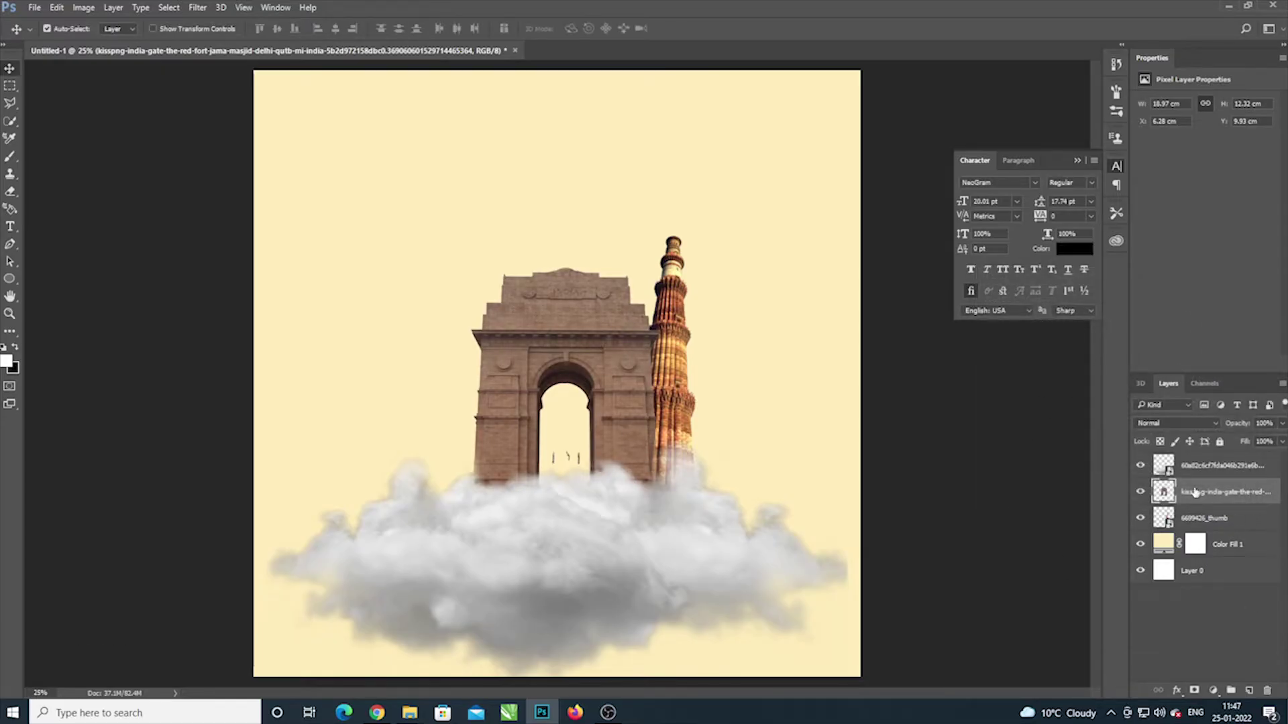
key("ctrl+u")
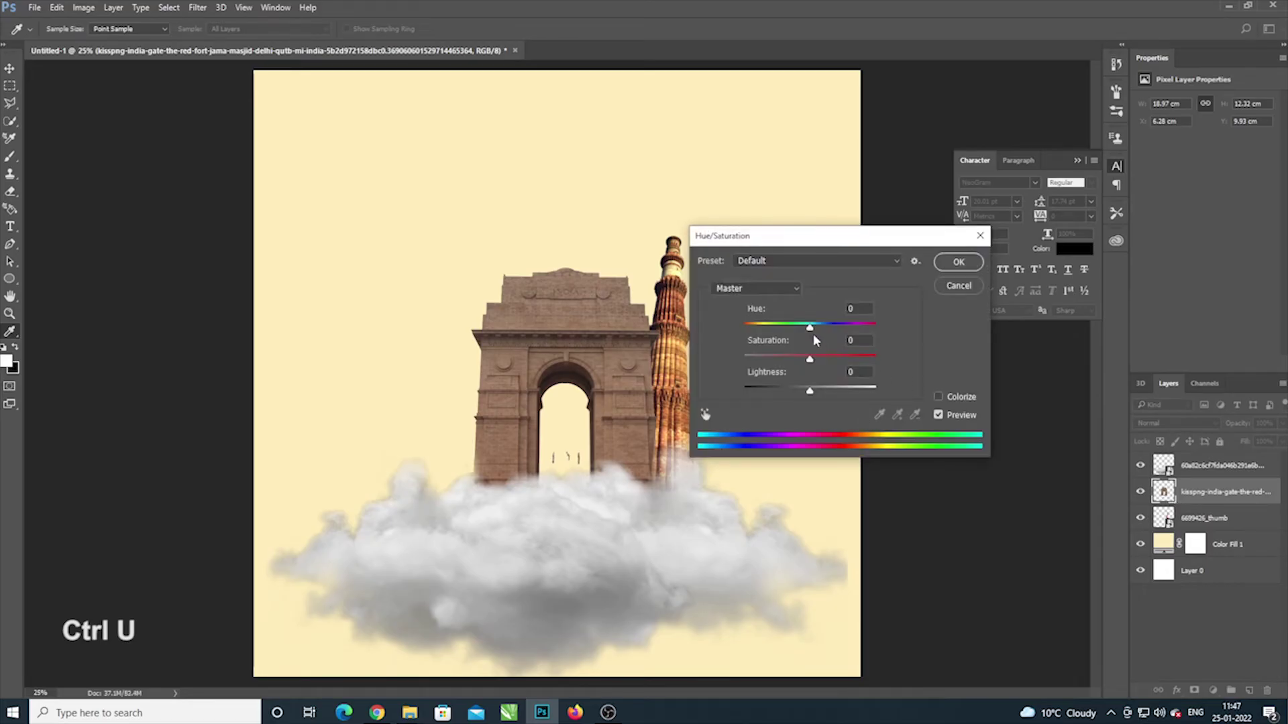
left_click_drag(813, 333, 804, 333)
left_click_drag(810, 359, 844, 365)
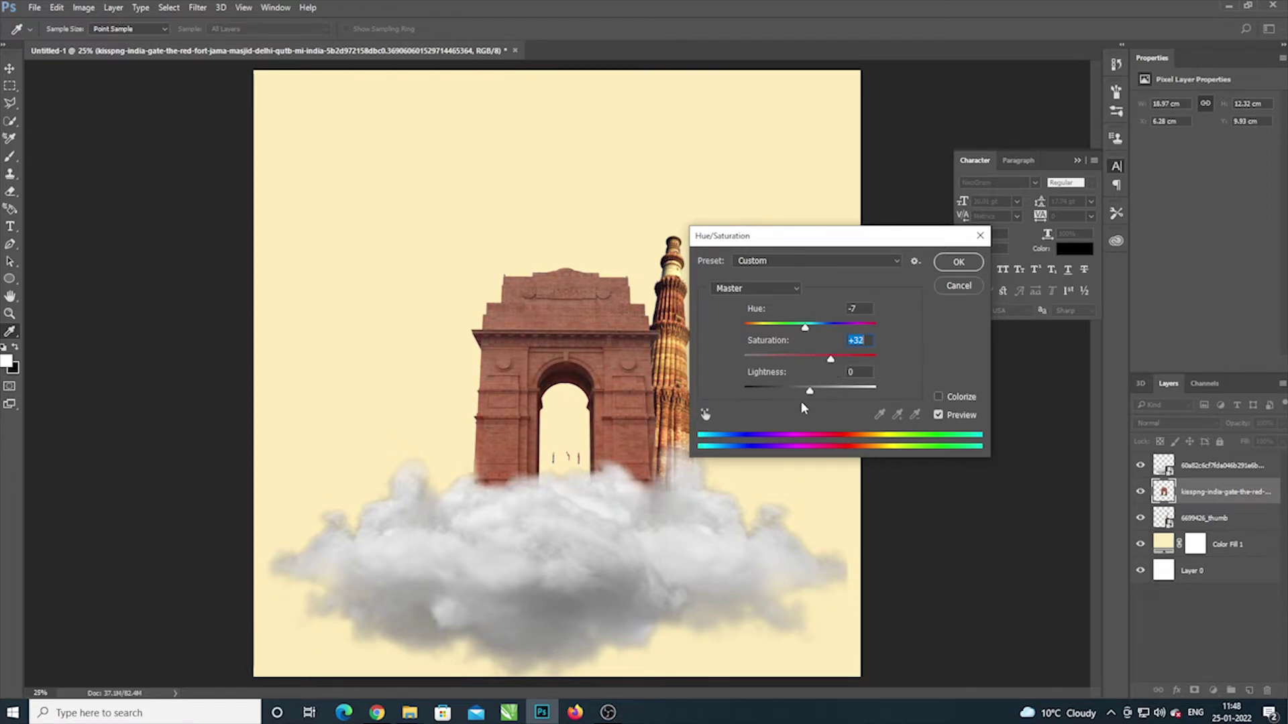
left_click_drag(811, 393, 814, 393)
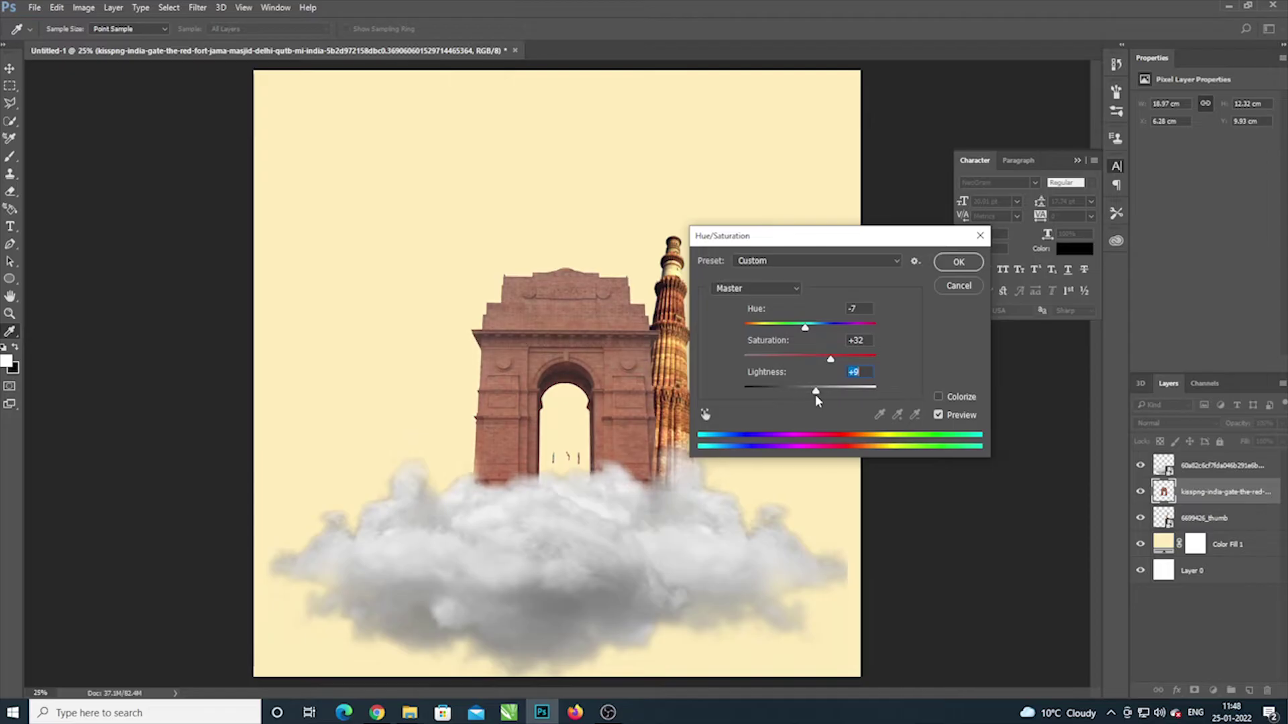
left_click(938, 397)
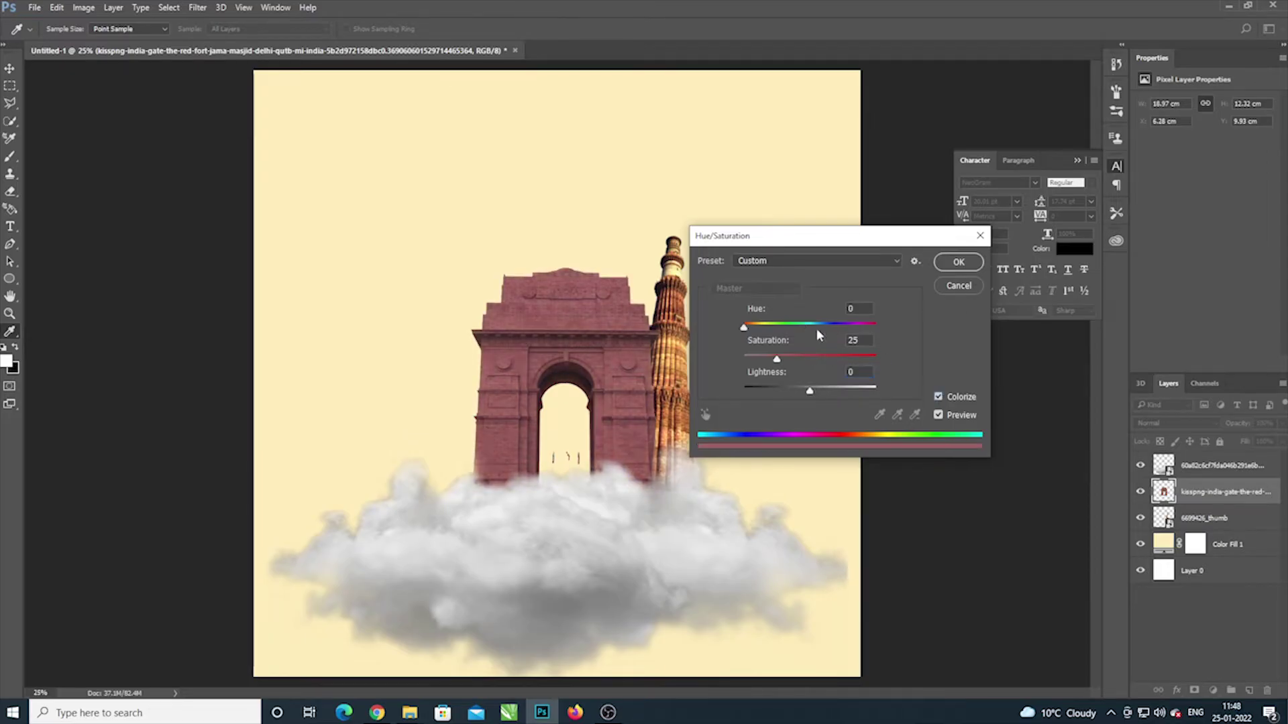
mouse_move(745, 329)
left_mouse_down()
mouse_move(817, 360)
mouse_move(799, 393)
mouse_move(819, 396)
mouse_move(803, 399)
left_mouse_up()
left_click(958, 286)
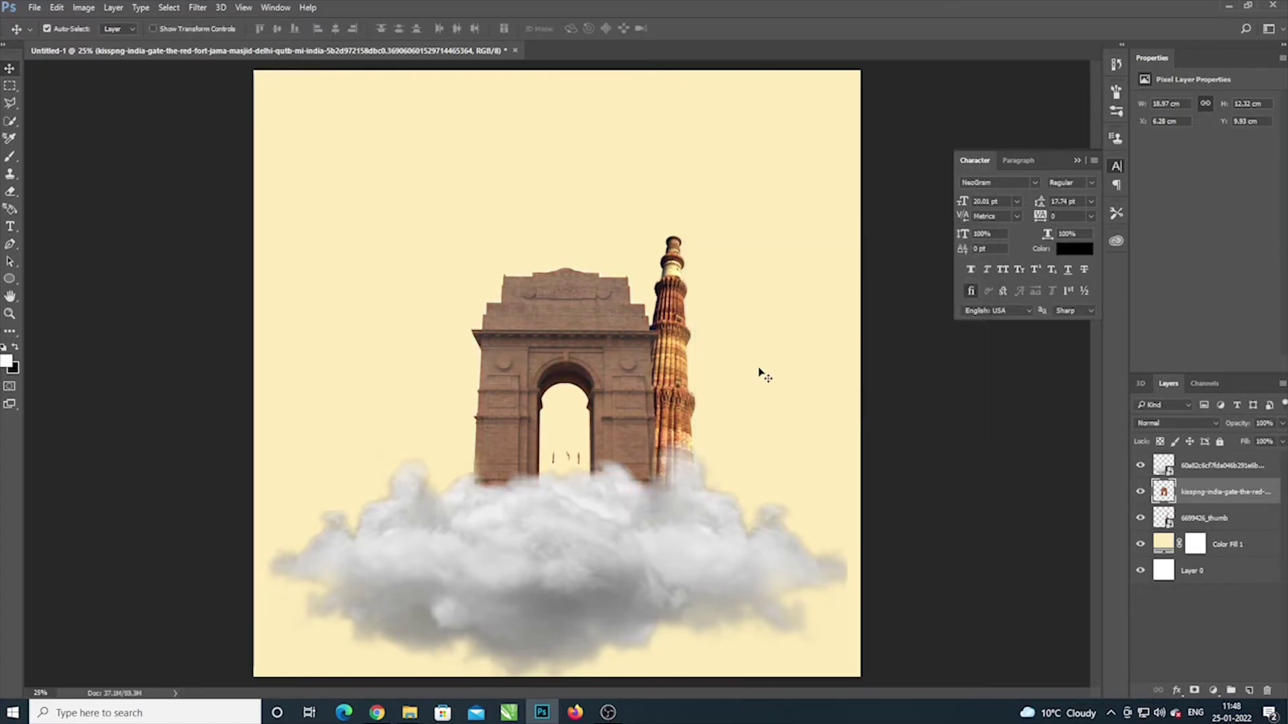
Step: Apply a slight Curves midtone tweak to the India Gate
key("ctrl+m")
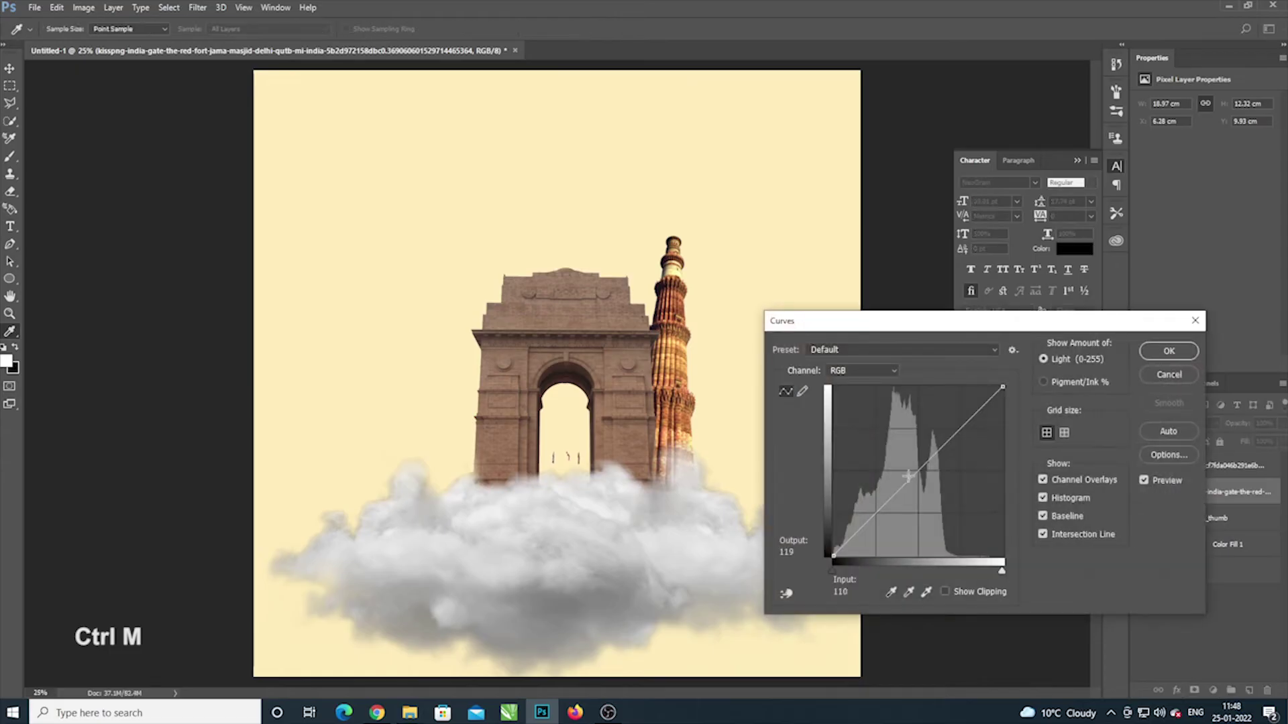
left_click_drag(909, 477, 907, 471)
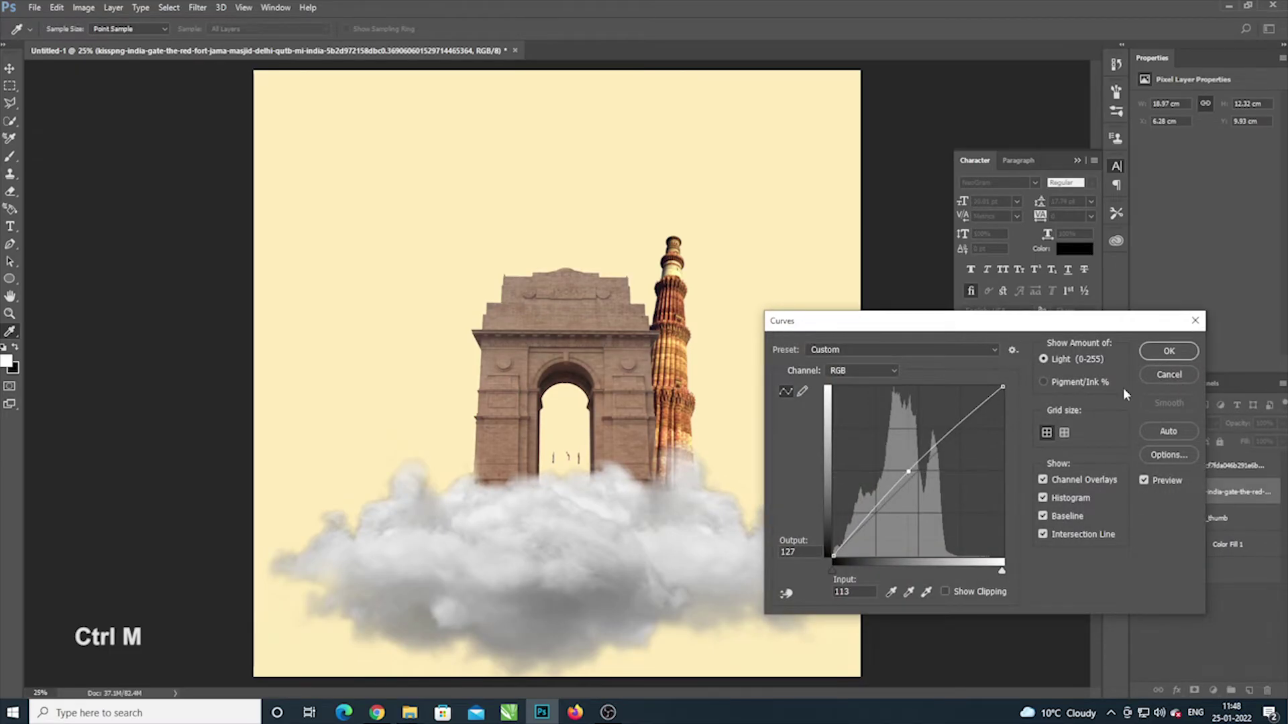
left_click(1178, 352)
Step: Set the India Gate's Hue/Saturation to Hue −1, Saturation +61, Lightness −2
key("ctrl+u")
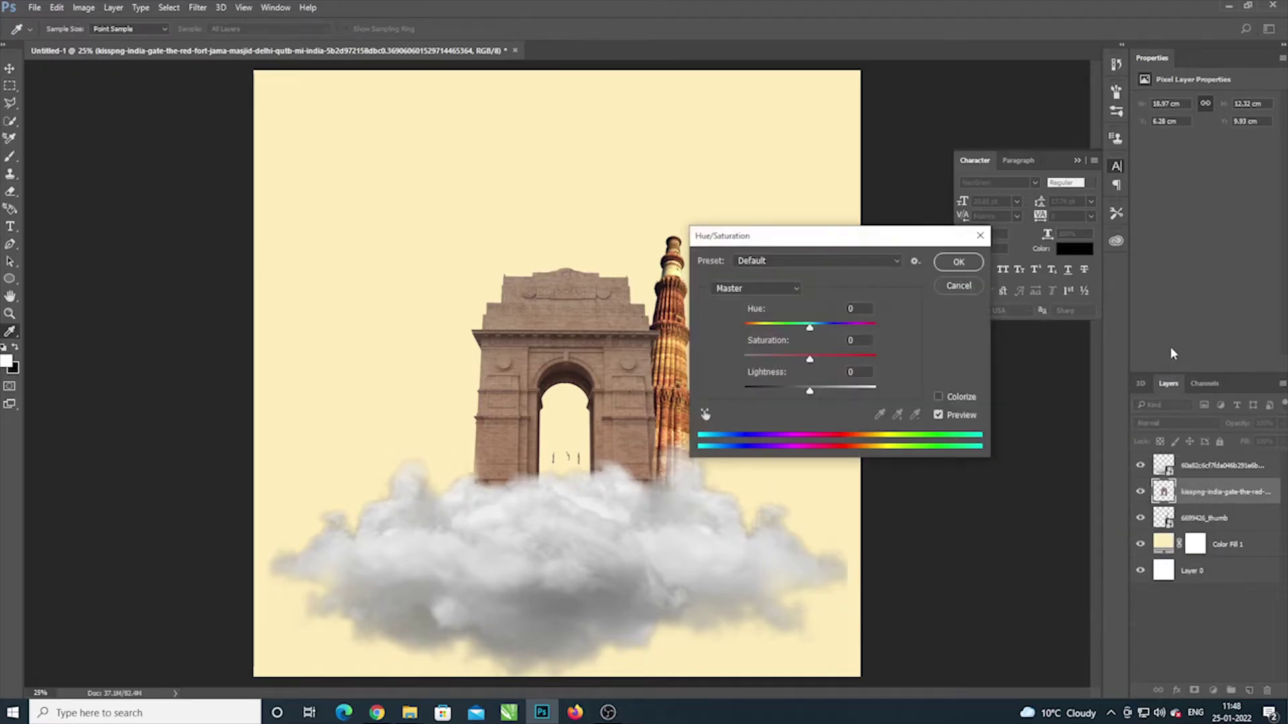
left_click_drag(810, 358, 849, 359)
key("Down")
key("Down")
key("Down")
mouse_move(810, 393)
left_mouse_down()
mouse_move(789, 393)
mouse_move(801, 393)
left_mouse_up()
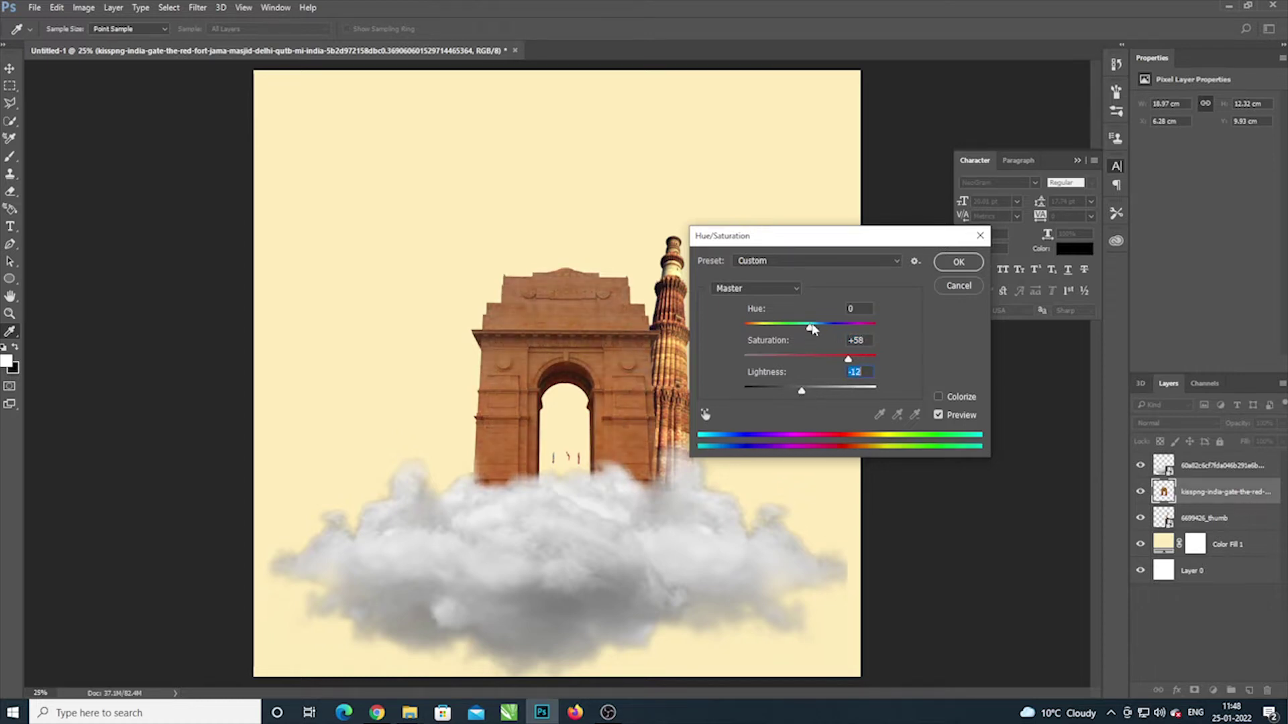
mouse_move(809, 327)
left_mouse_down()
mouse_move(735, 337)
mouse_move(801, 334)
mouse_move(846, 371)
mouse_move(812, 400)
left_mouse_up()
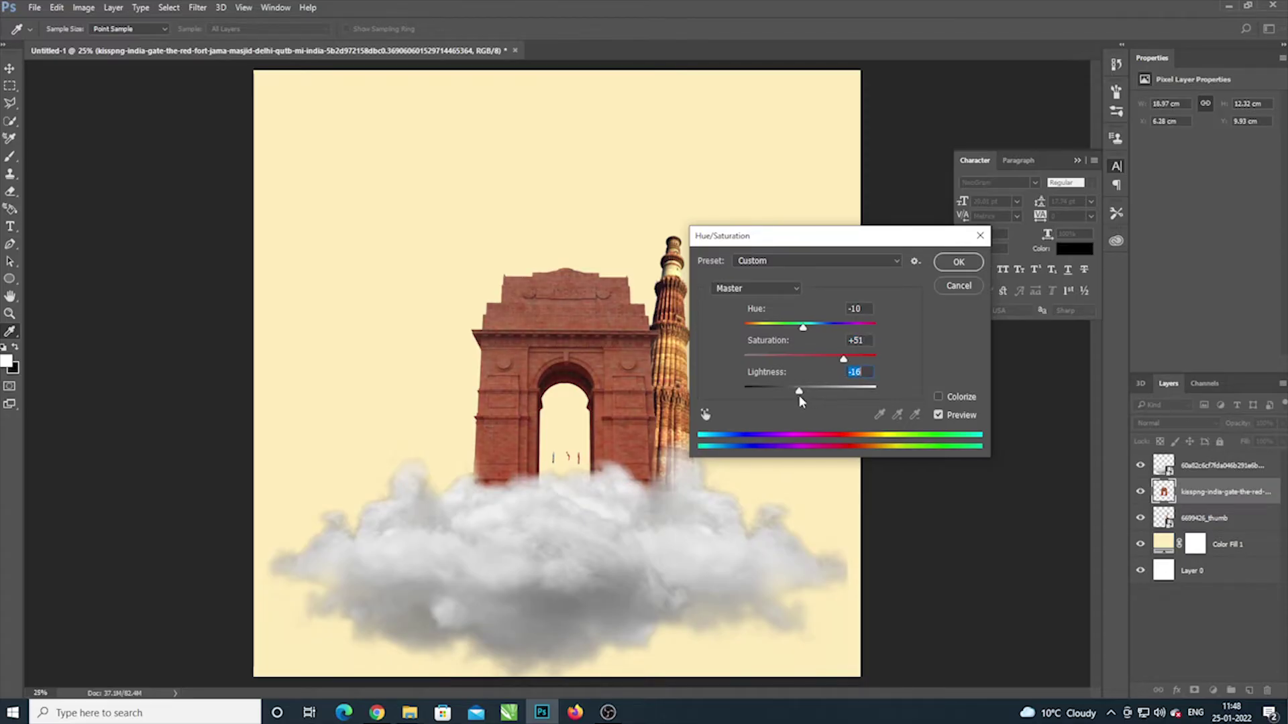
mouse_move(803, 327)
left_mouse_down()
mouse_move(859, 342)
mouse_move(812, 345)
left_mouse_up()
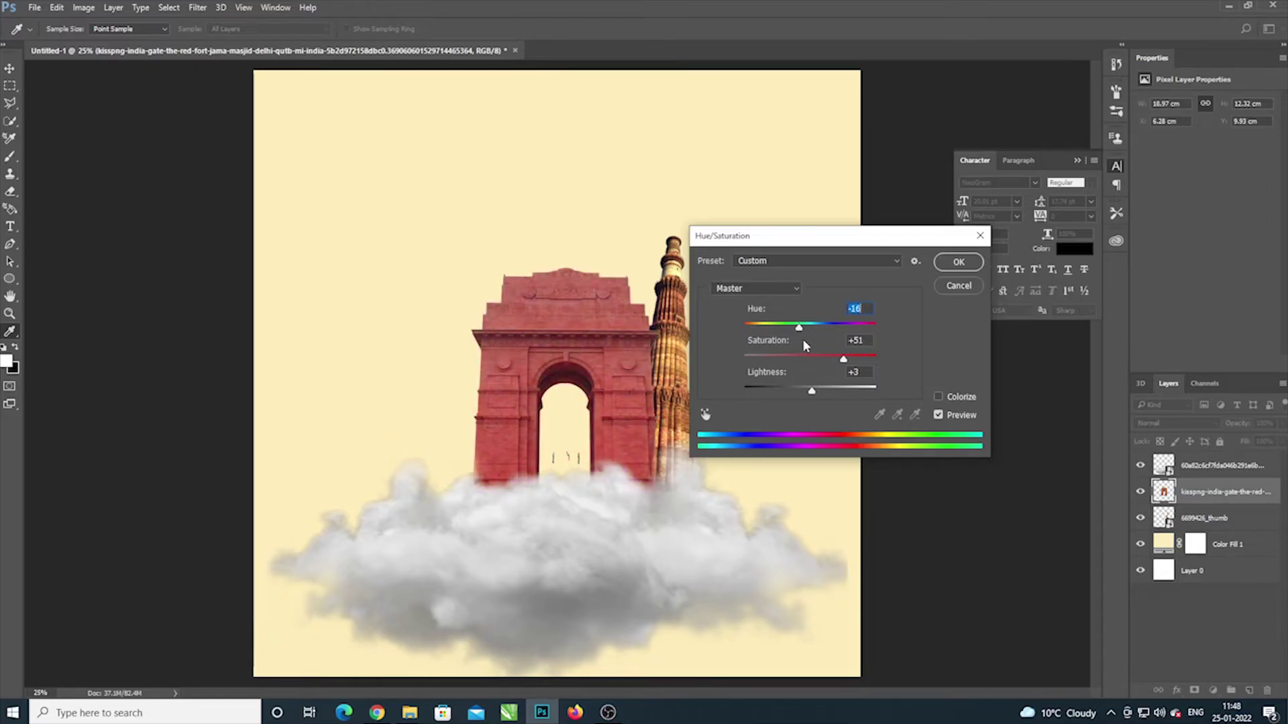
mouse_move(843, 359)
left_mouse_down()
mouse_move(827, 361)
mouse_move(848, 361)
mouse_move(809, 393)
left_mouse_up()
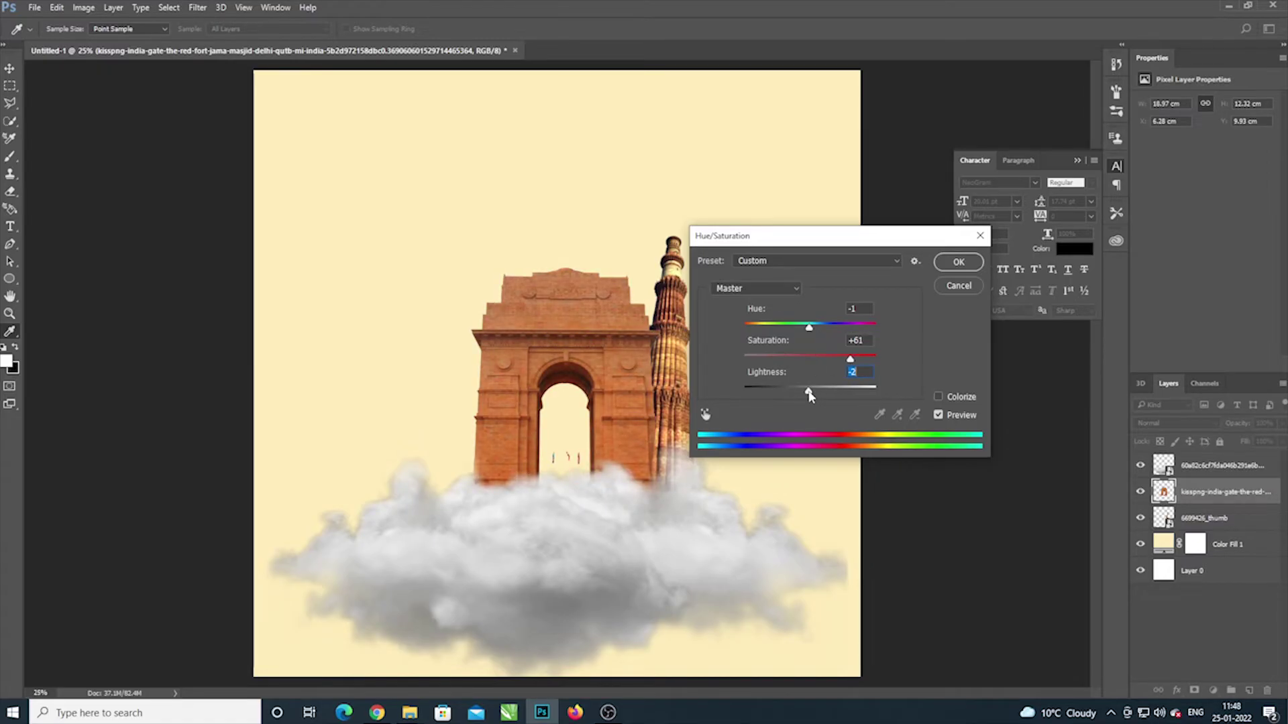
left_click(950, 267)
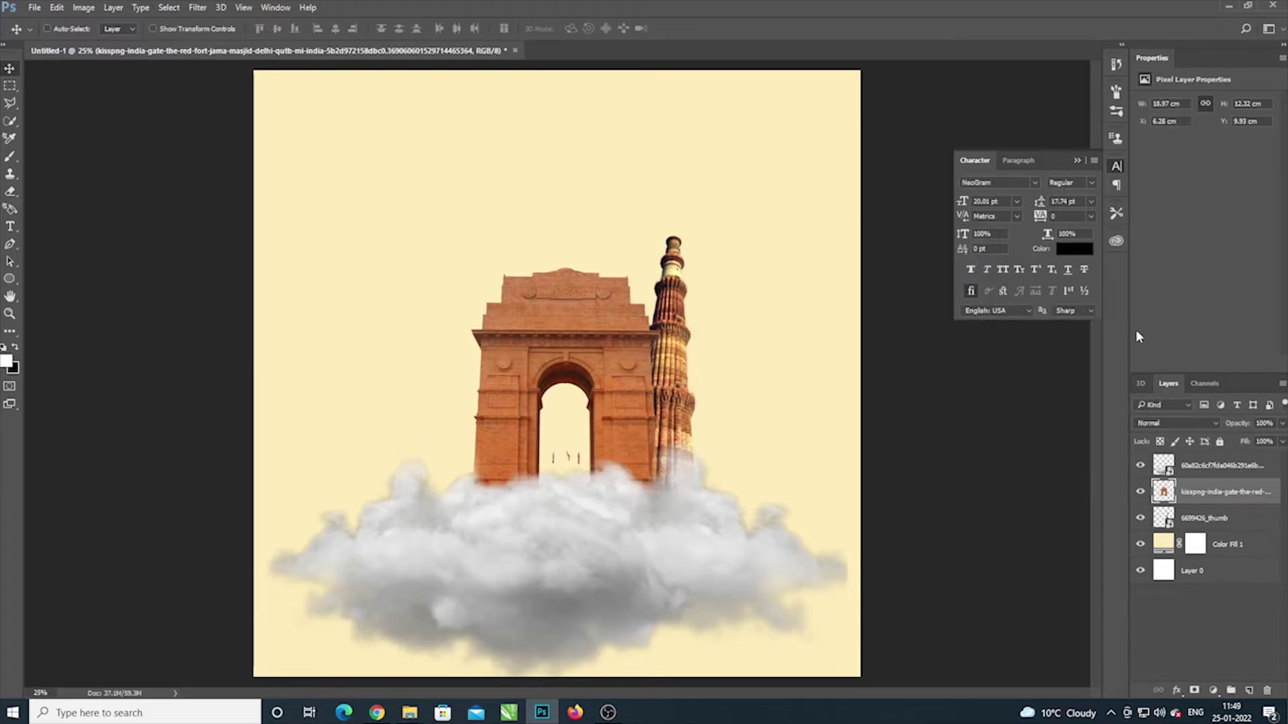
key("ctrl+l")
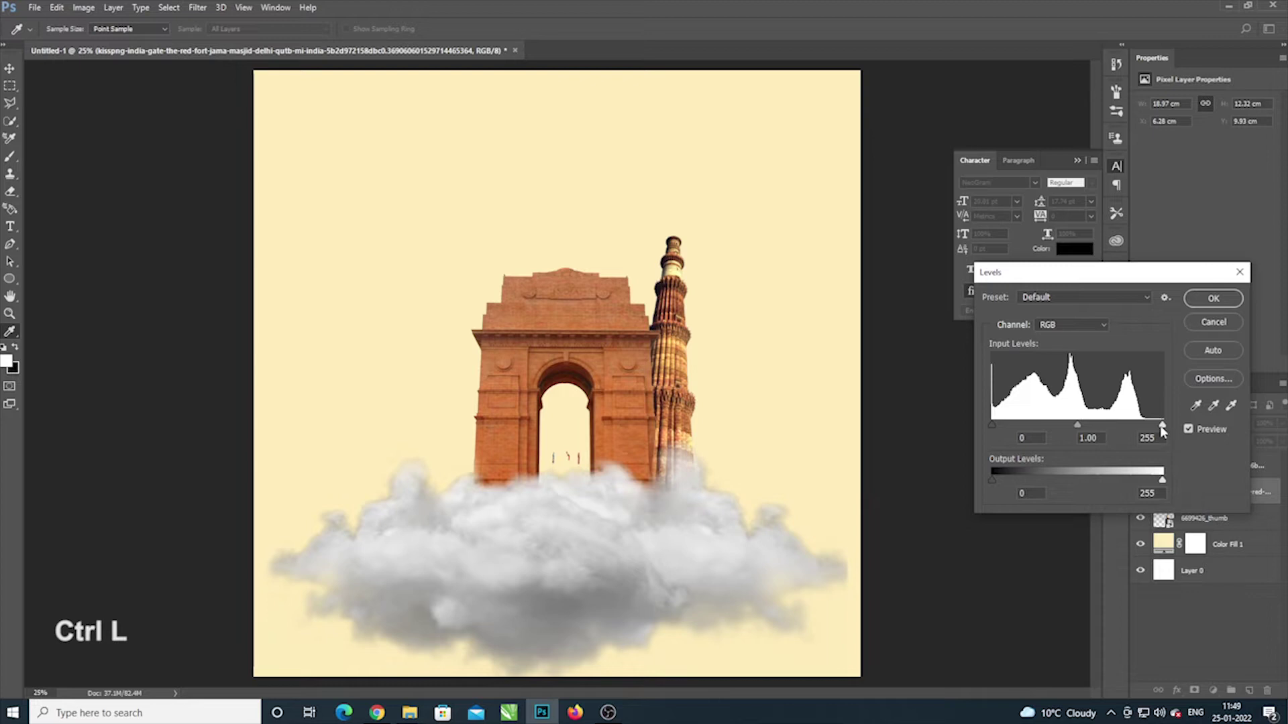
Step: Set India Gate input Levels to 25 / 0.95 / 242, then select the Qutub Minar layer
left_click_drag(1162, 425, 1072, 426)
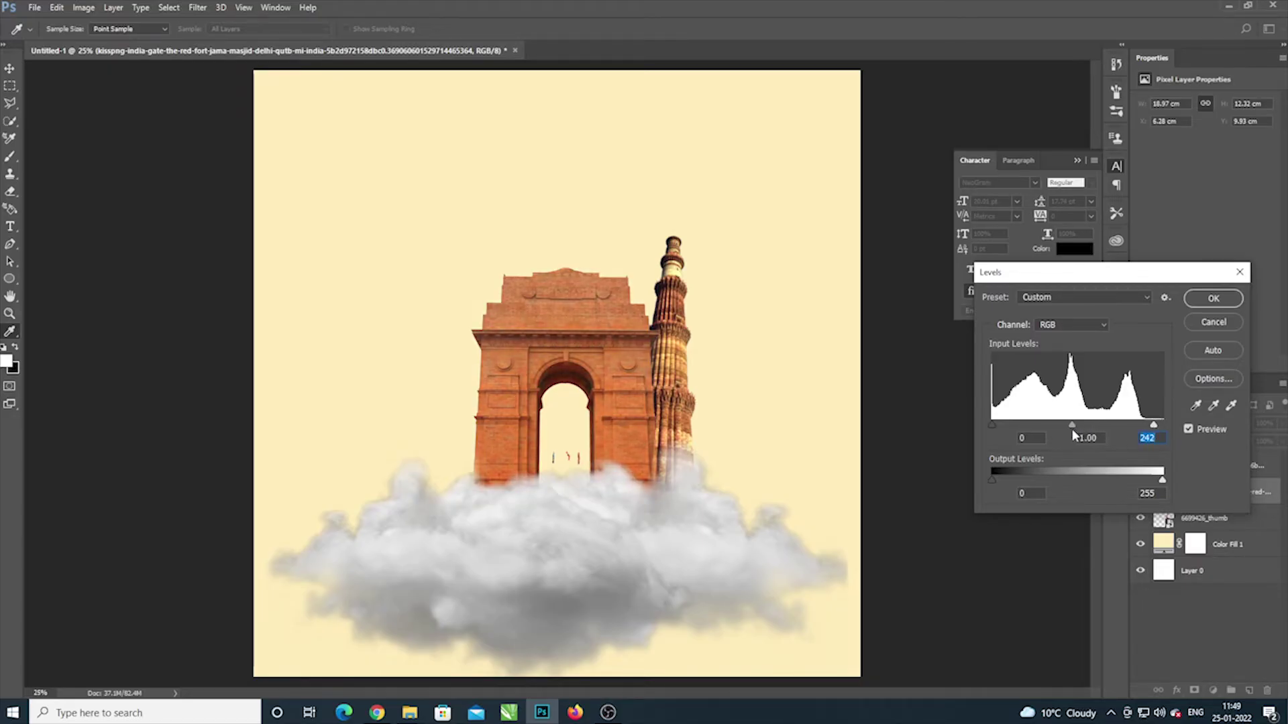
key("shift+Tab")
left_click_drag(1004, 479, 1001, 481)
left_click_drag(1163, 480, 1162, 480)
left_click_drag(989, 426, 1070, 429)
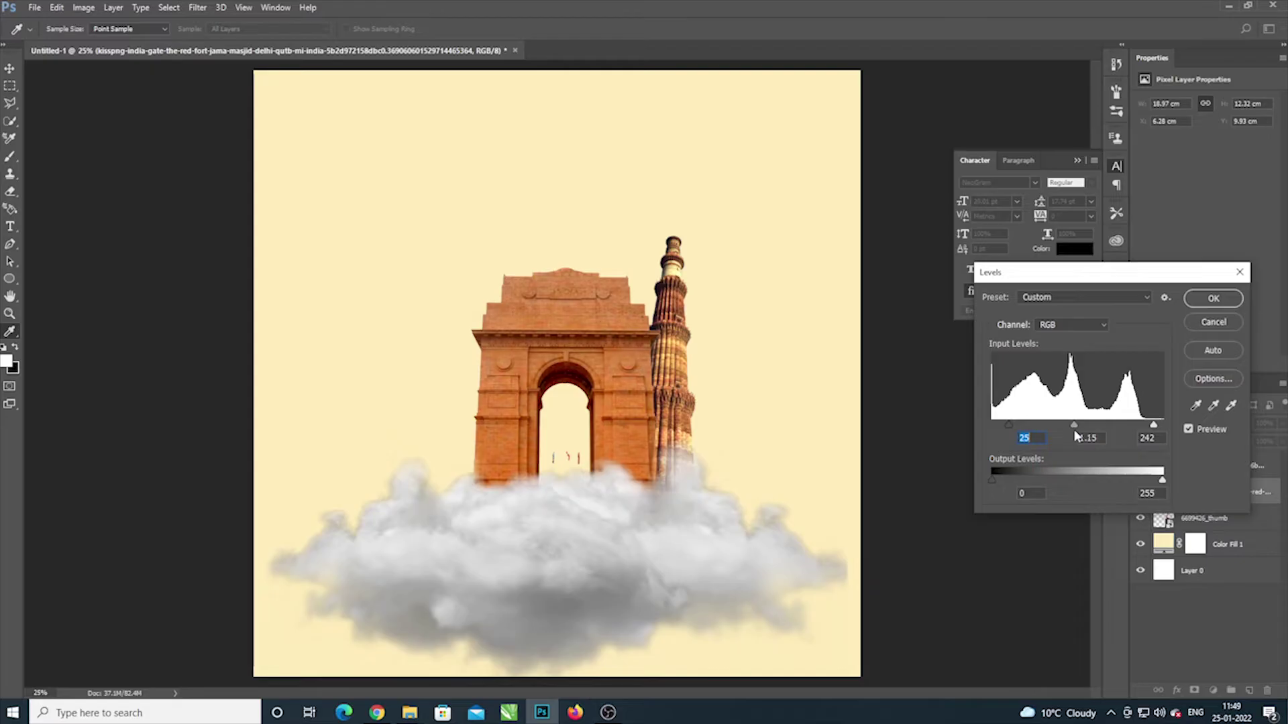
left_click_drag(1074, 433, 1083, 431)
left_click(1084, 432)
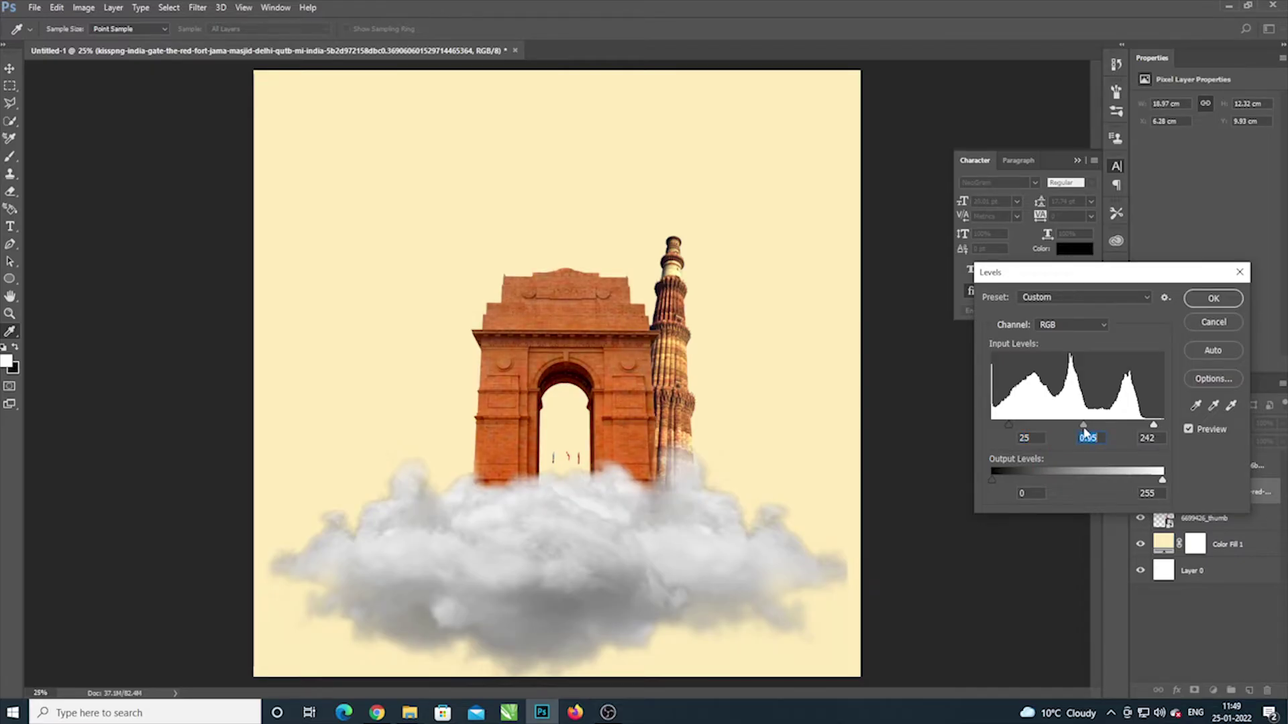
left_click(1217, 298)
left_click(678, 288, "ctrl")
Step: Apply a Levels smart filter (0, 0.68, 226) to darken the Qutub Minar's midtones
key("ctrl+l")
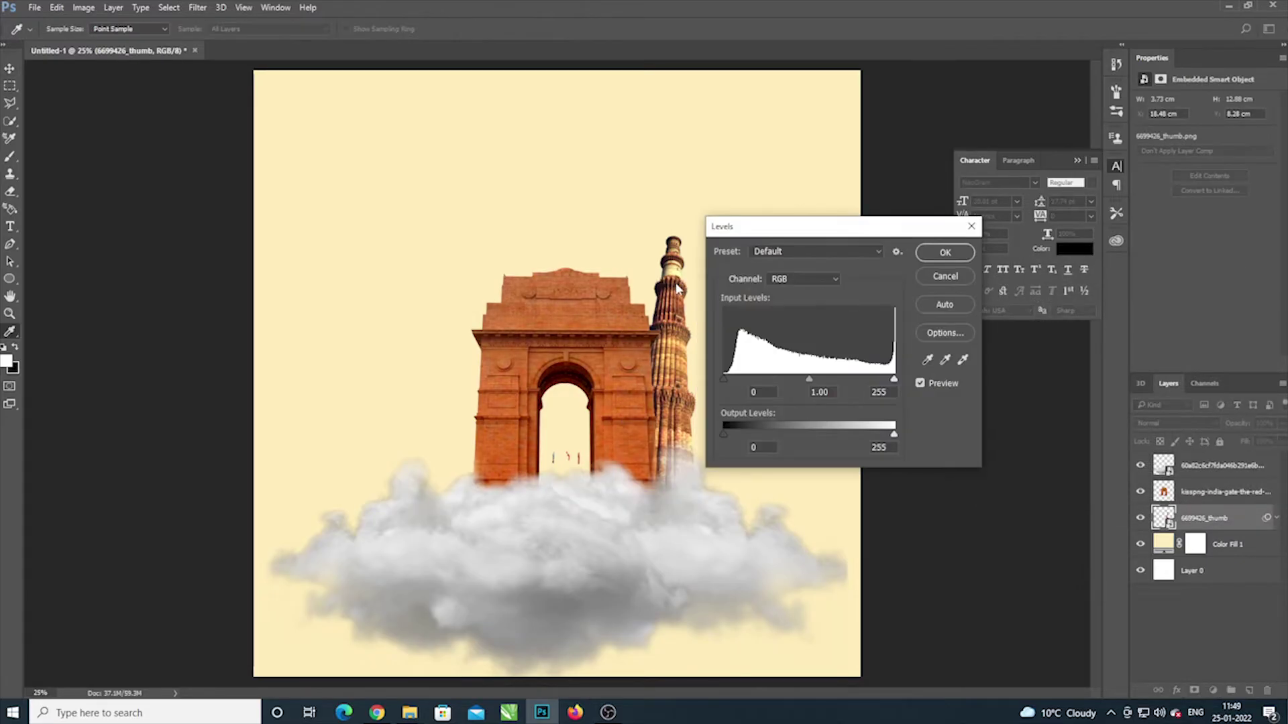
mouse_move(816, 380)
left_mouse_down()
mouse_move(792, 384)
mouse_move(823, 393)
left_mouse_up()
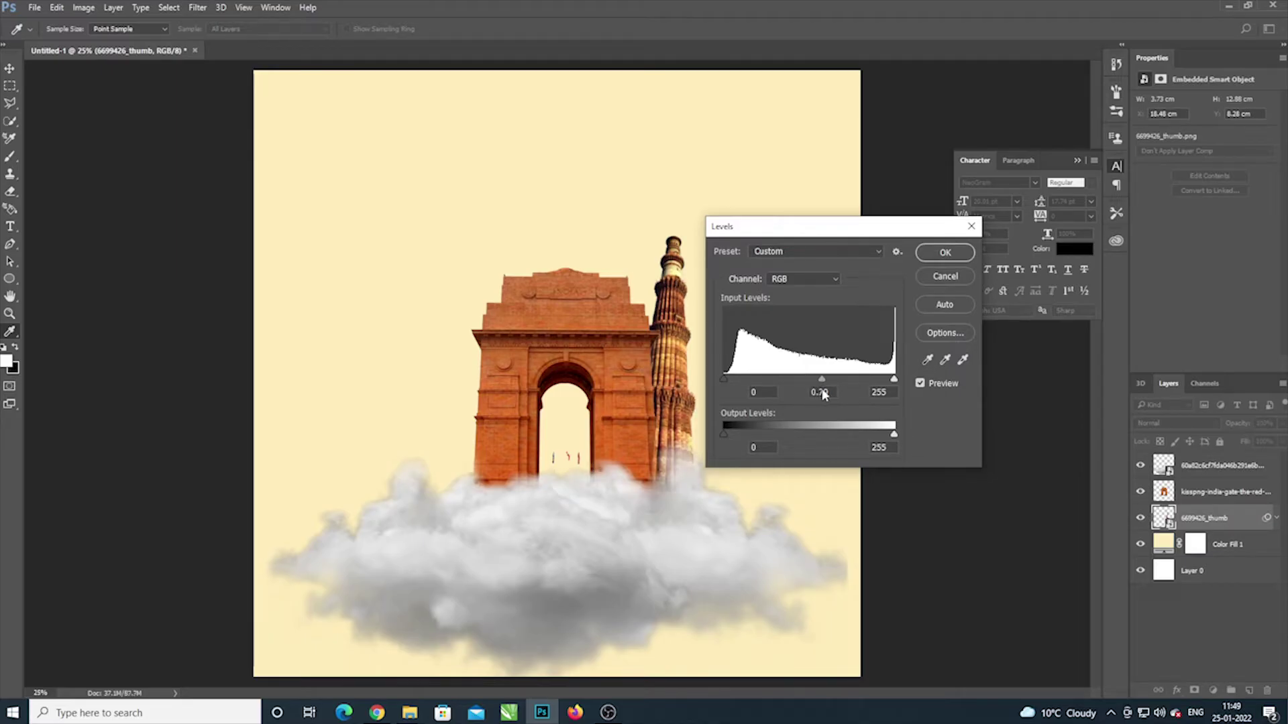
double_click(826, 393)
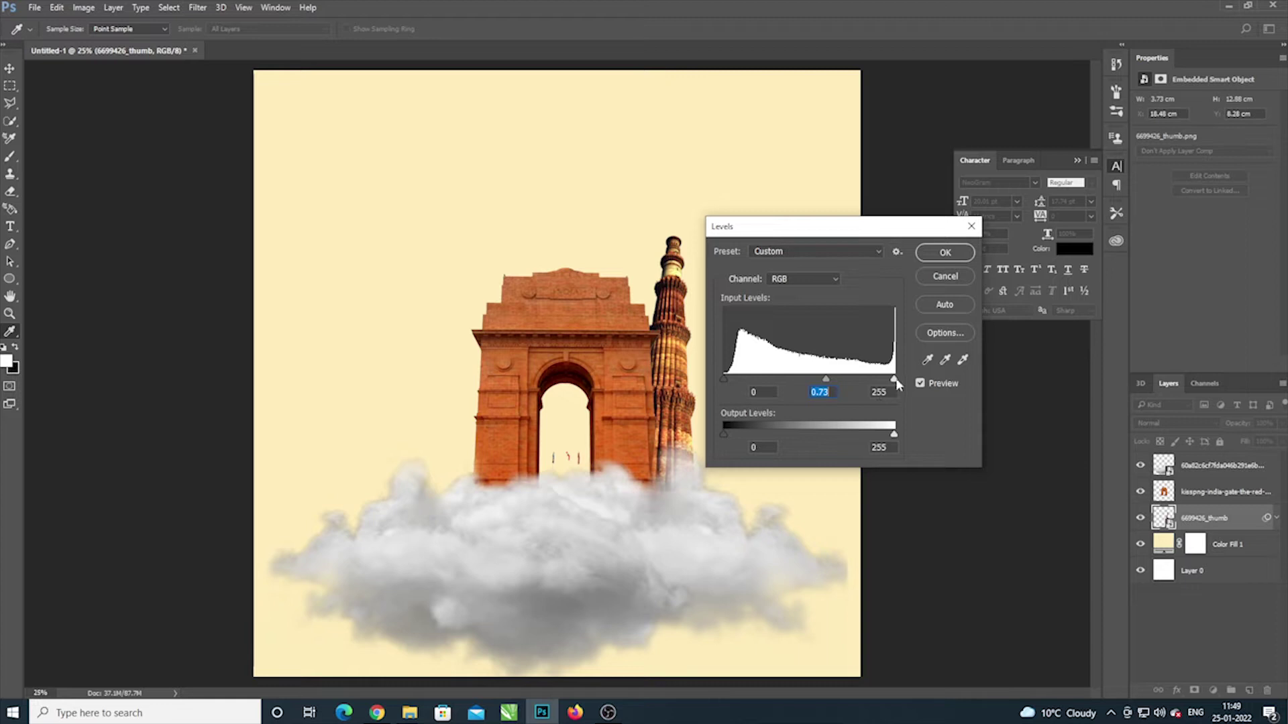
left_click_drag(895, 380, 876, 380)
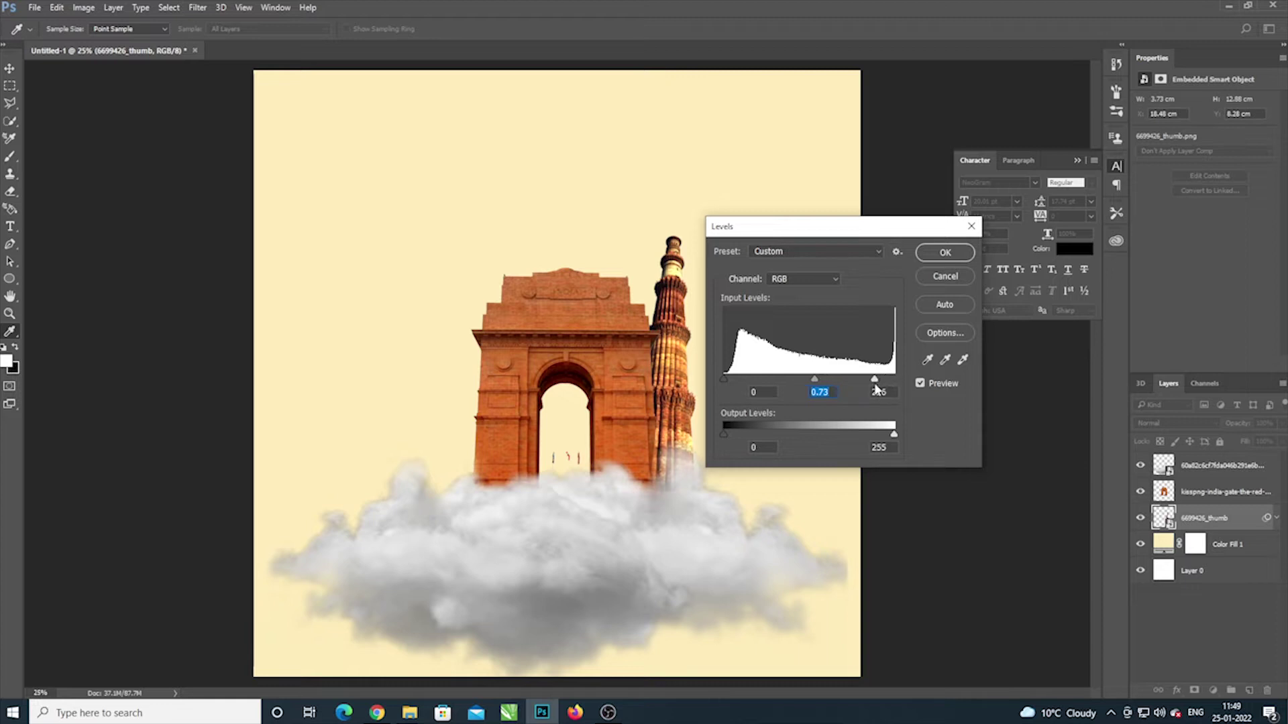
left_click_drag(815, 379, 819, 382)
left_click(945, 252)
Step: Select the India Gate layer with the Move tool and nudge the monuments slightly left
key("v")
left_click(632, 411)
mouse_move(632, 410)
left_mouse_down()
mouse_move(621, 410)
mouse_move(663, 401)
mouse_move(610, 419)
left_mouse_up()
Step: Try Darker Color blending on the India Gate and Qutub Minar, stacking the minar above the gate
left_click(1157, 423)
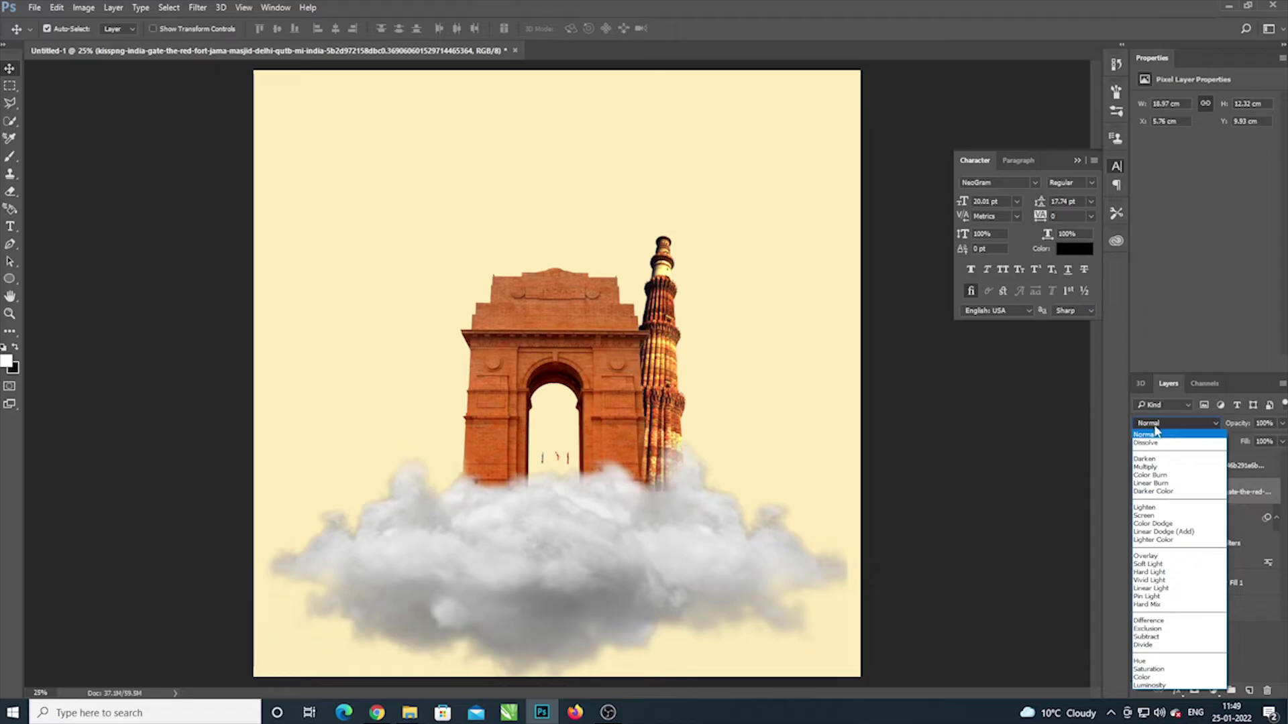
left_click(1153, 492)
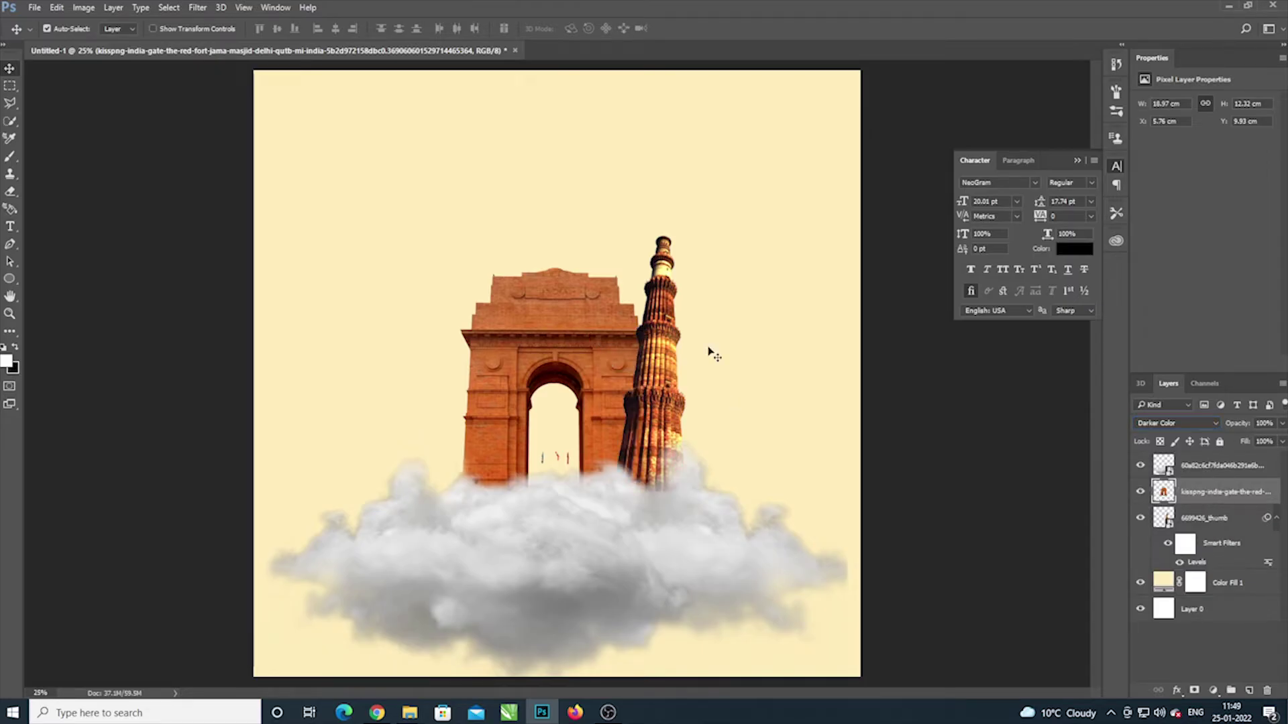
left_click(1205, 522)
left_click(1175, 425)
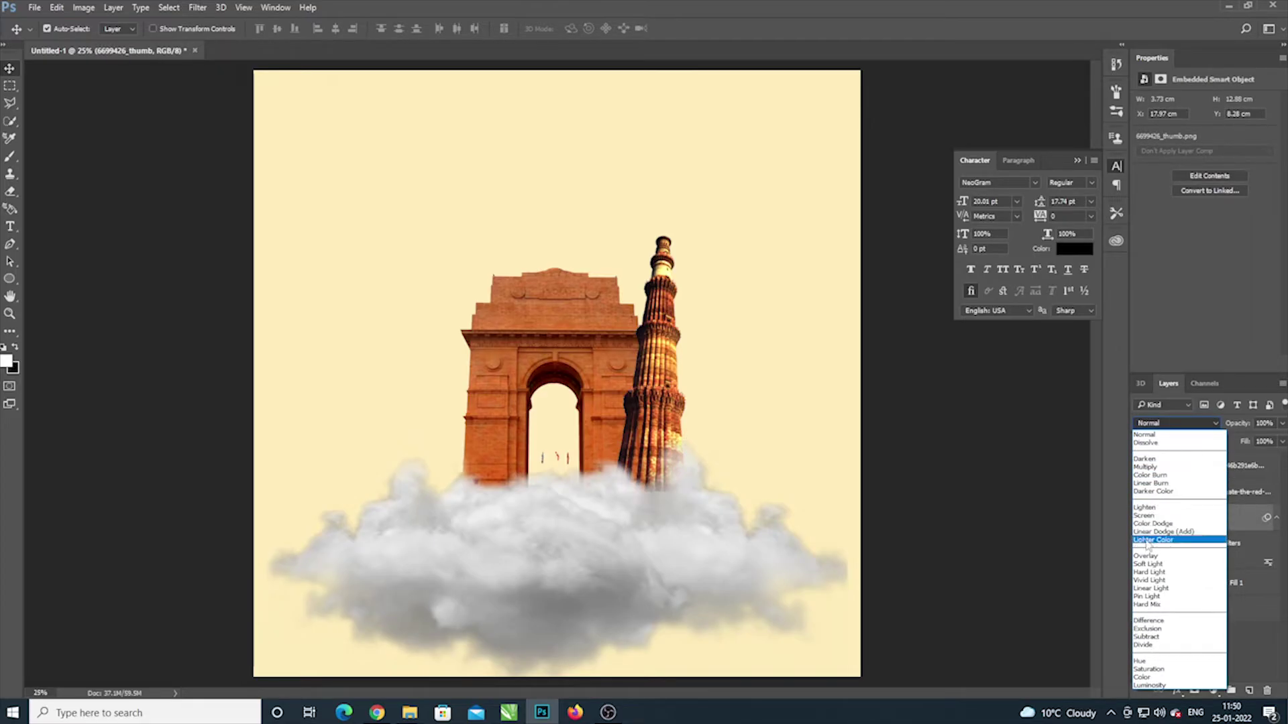
left_click(1162, 494)
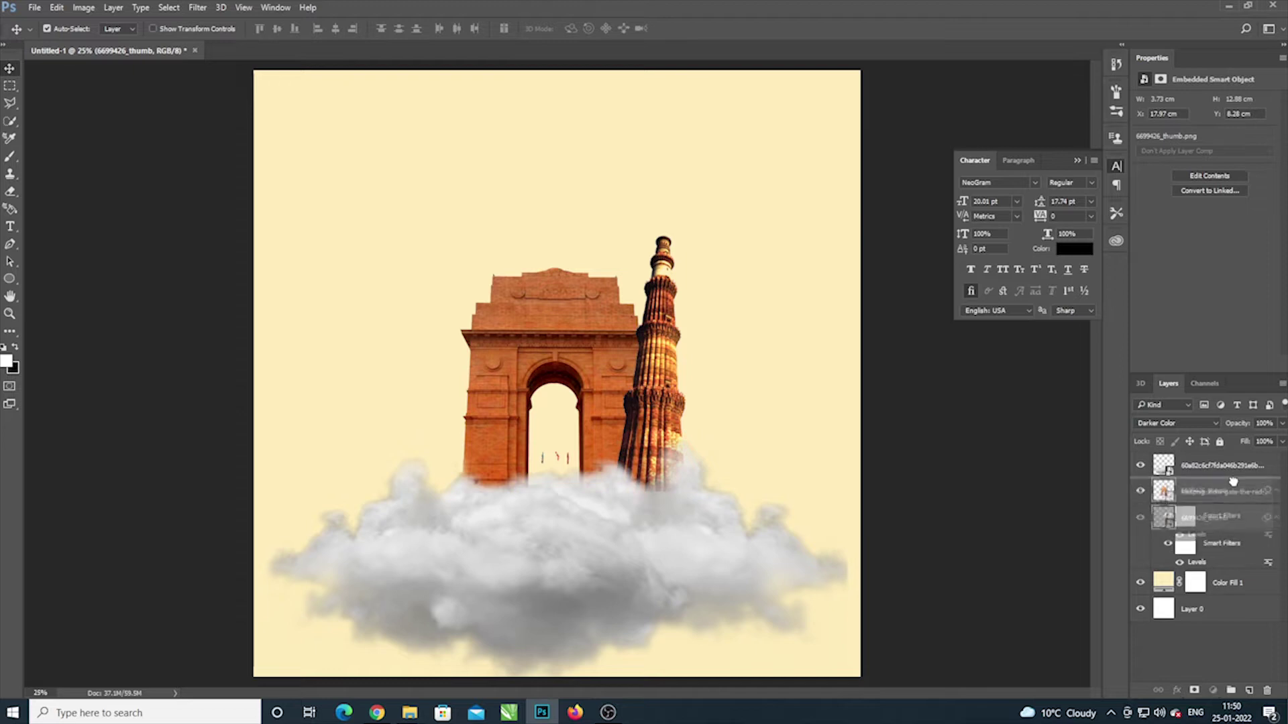
left_click_drag(1235, 515, 1233, 491)
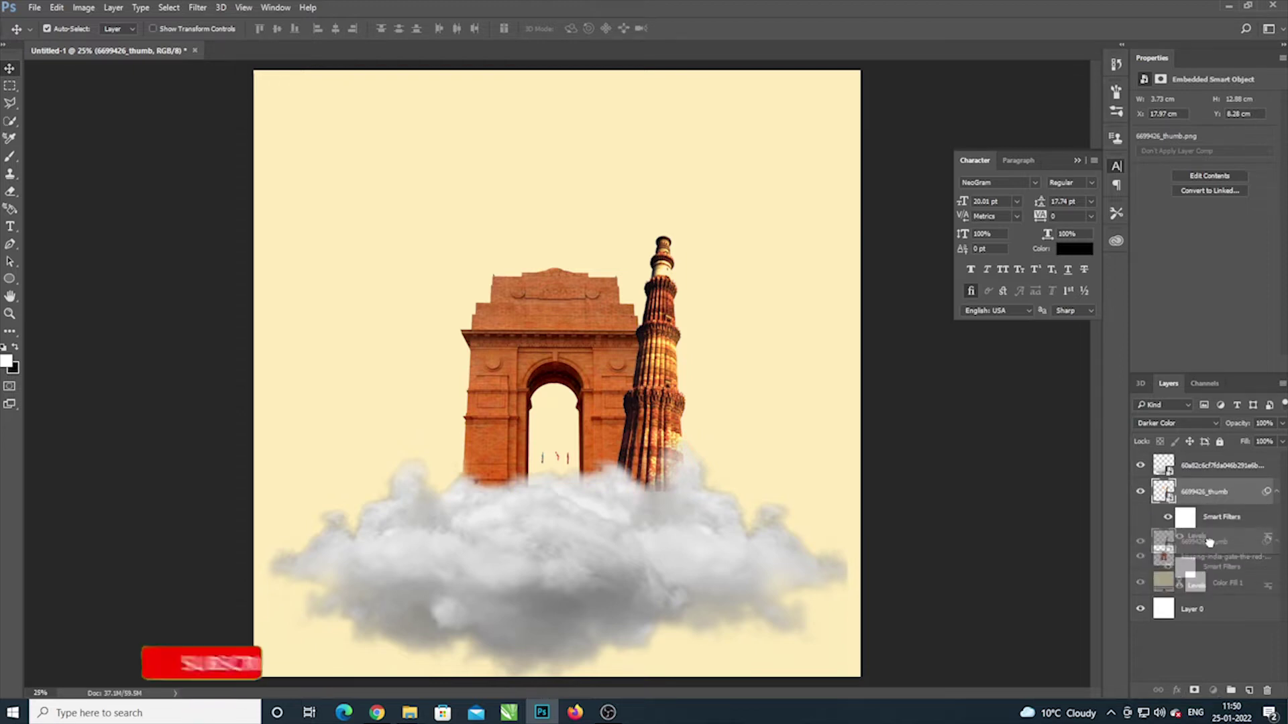
Step: Return the Qutub Minar to Normal blending and nudge India Gate slightly left
left_click(1177, 423)
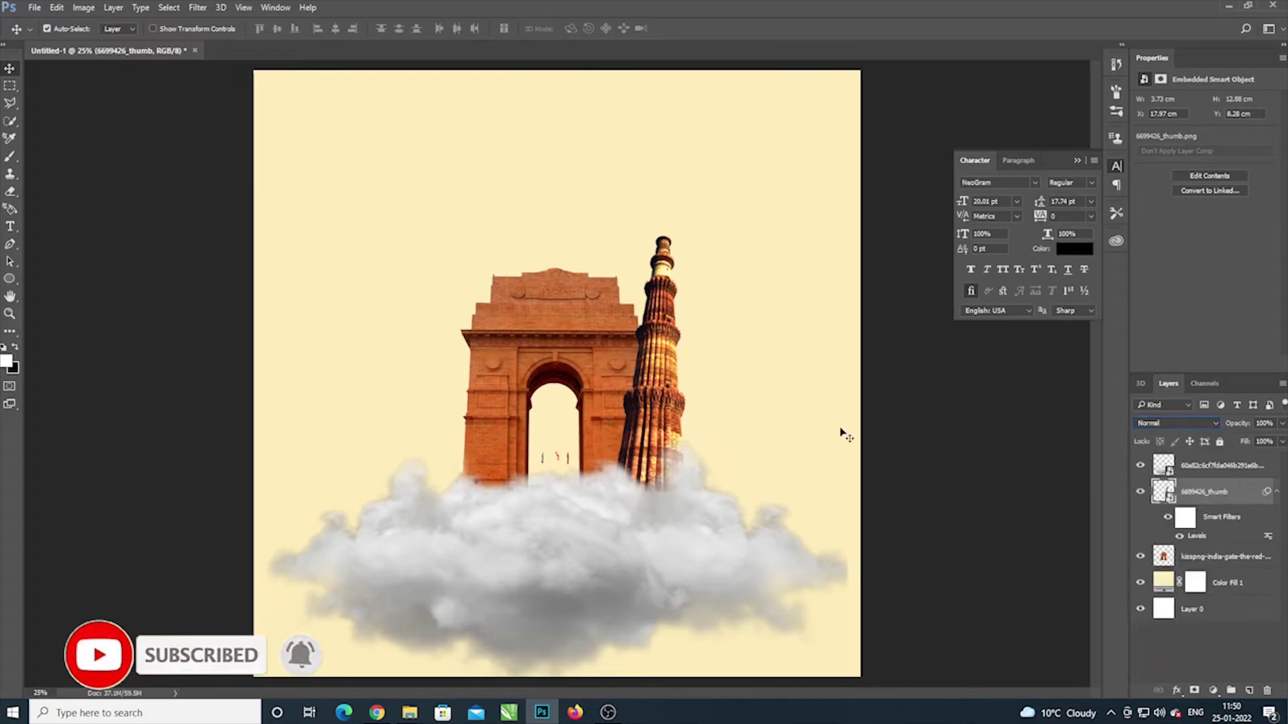
left_click_drag(1197, 499, 1193, 563)
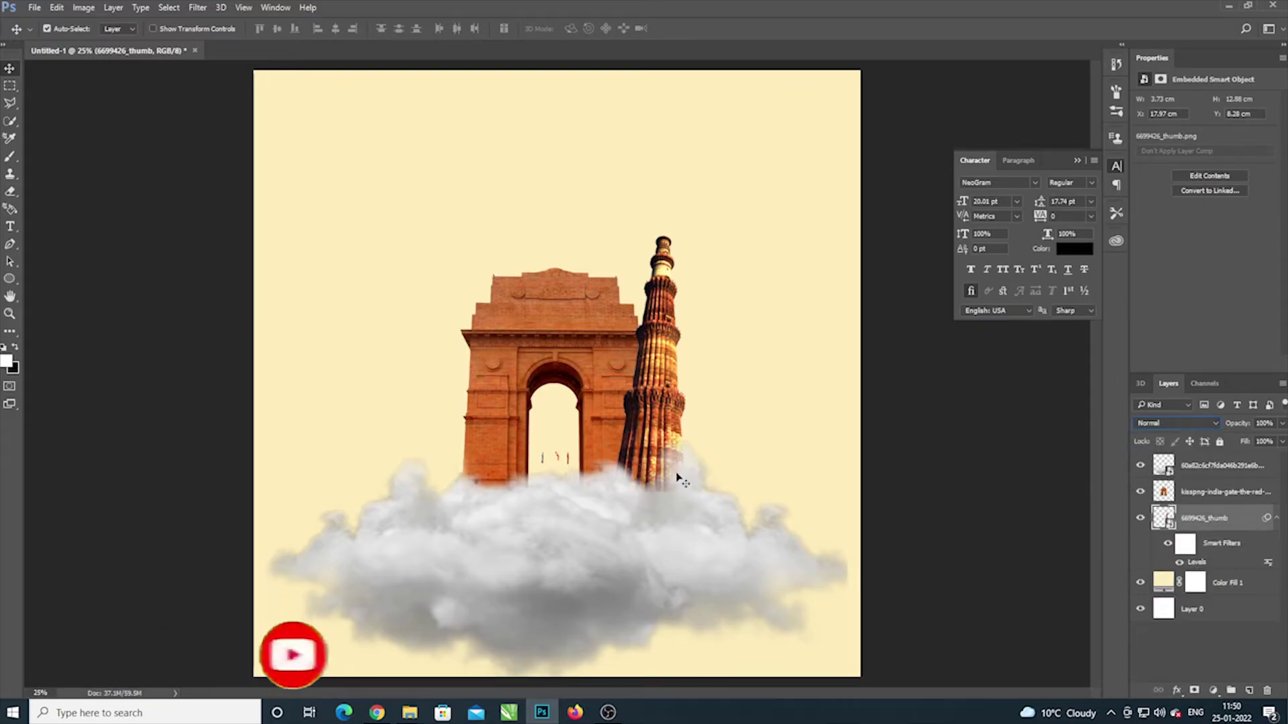
left_click(603, 416)
left_click_drag(603, 416, 596, 416)
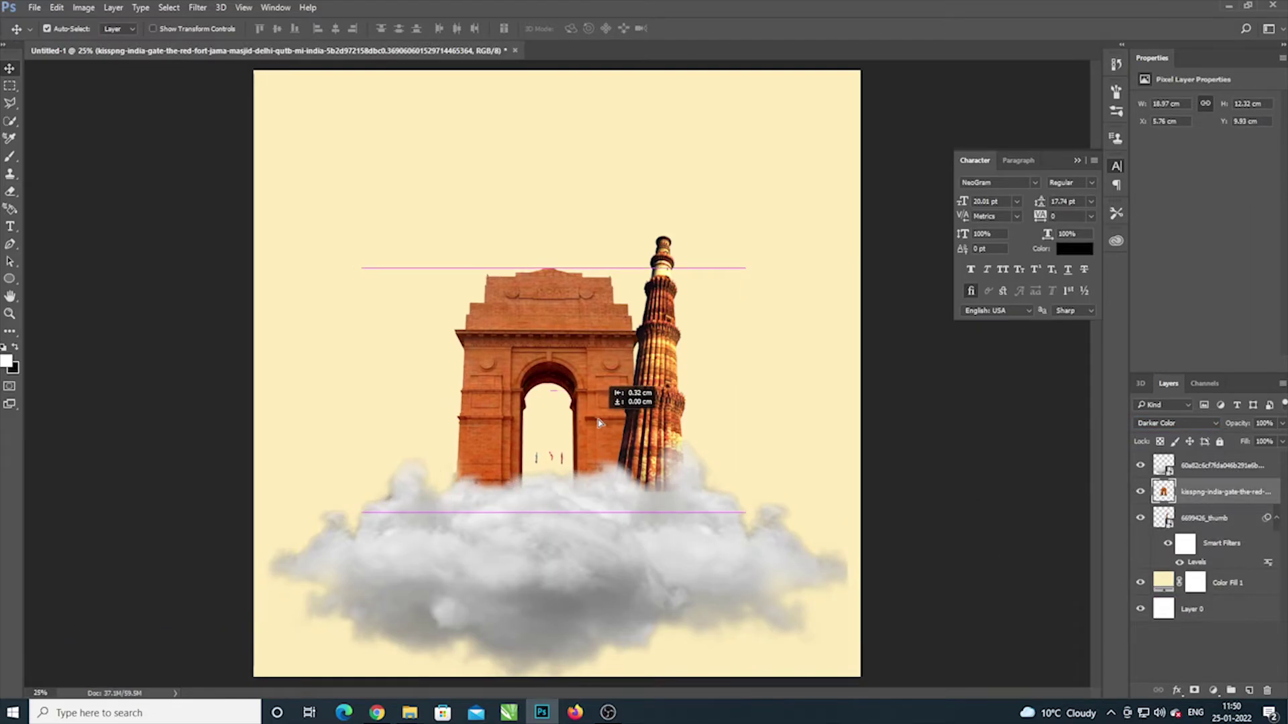
left_click(1184, 517)
left_click(1153, 422)
Step: Nudge India Gate slightly right to centre it on the cloud, leaving its layer active
left_click(1221, 520, "ctrl")
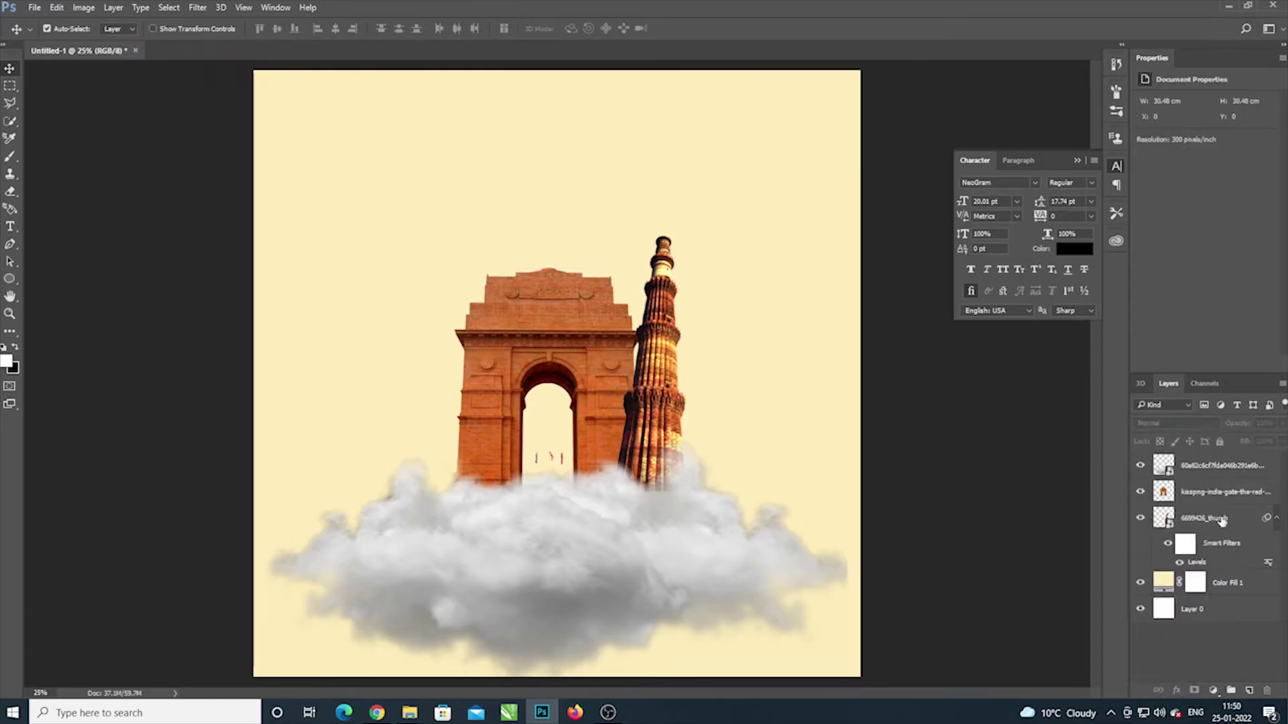
left_click(1214, 494)
left_click(1171, 422)
key("Escape")
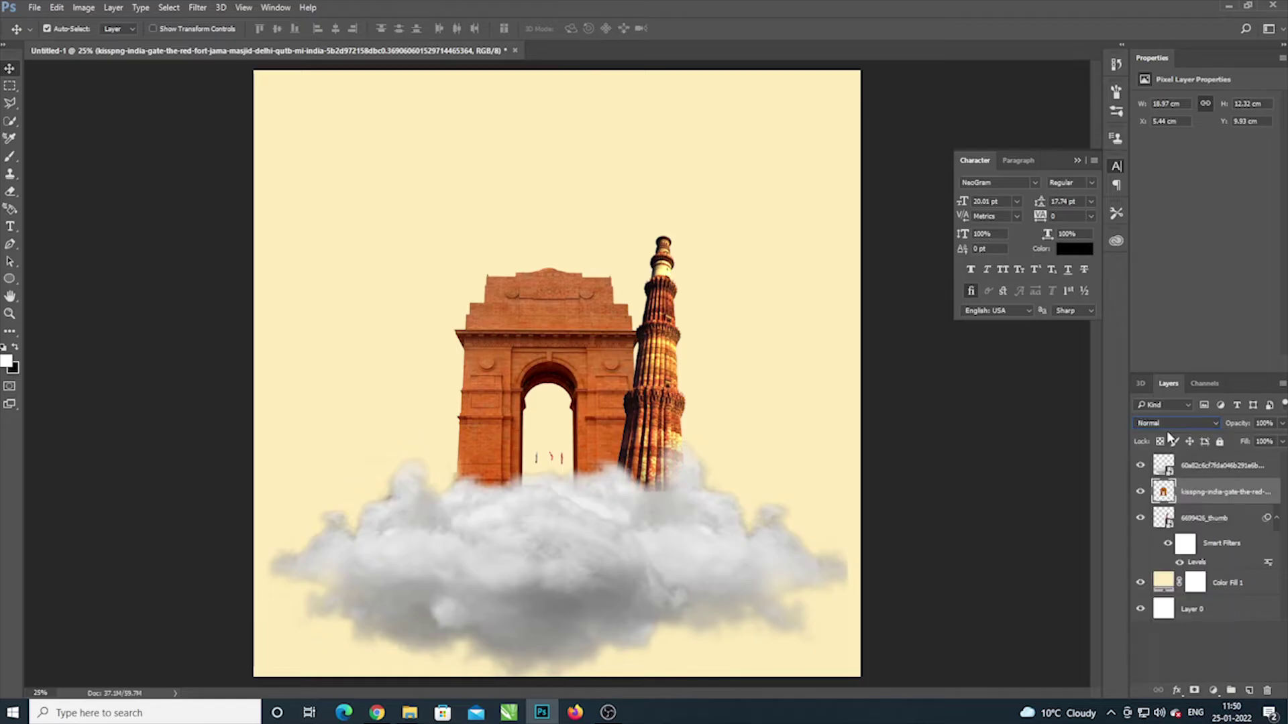
left_click_drag(613, 396, 619, 396)
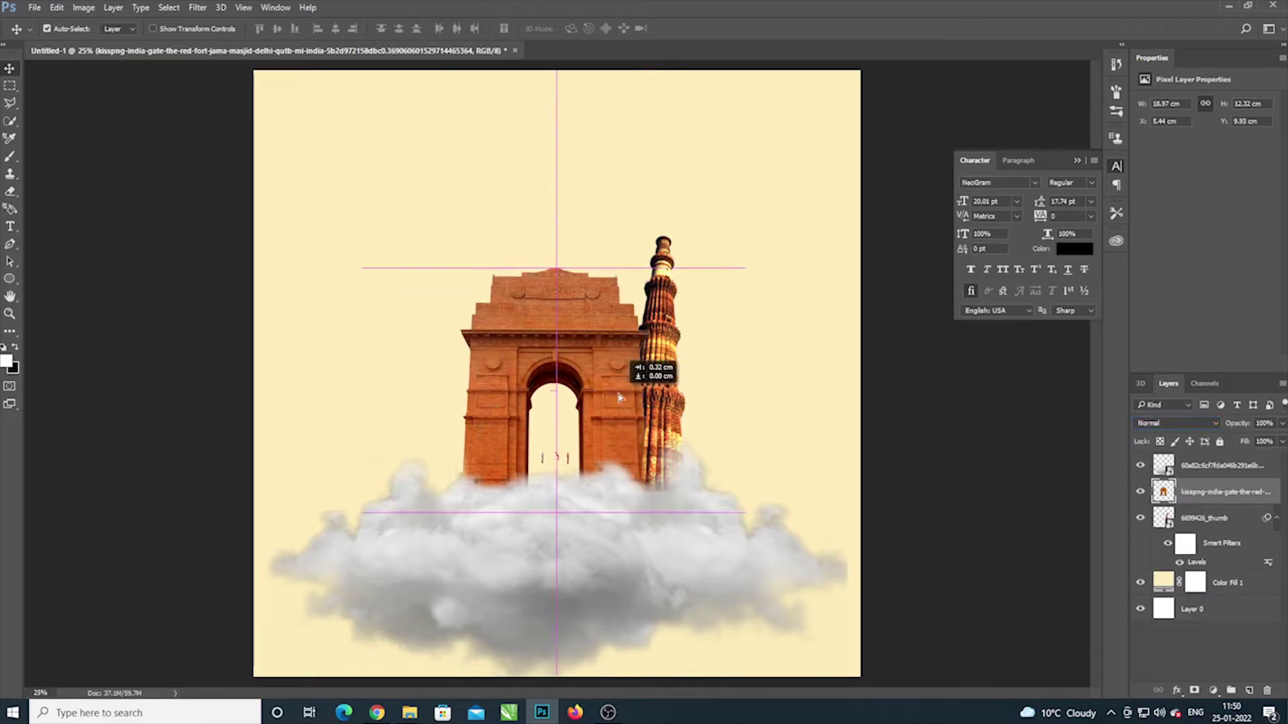
left_click(602, 410)
left_click(604, 410)
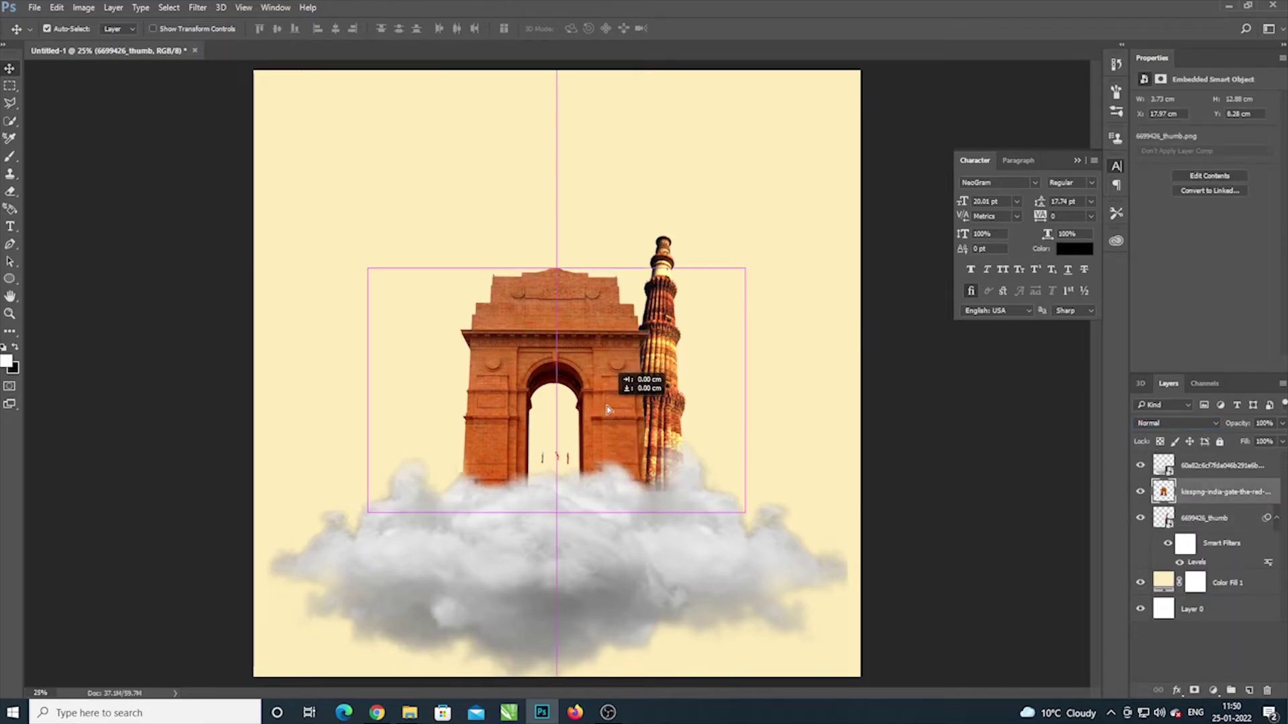
left_click(620, 415)
left_click(629, 421)
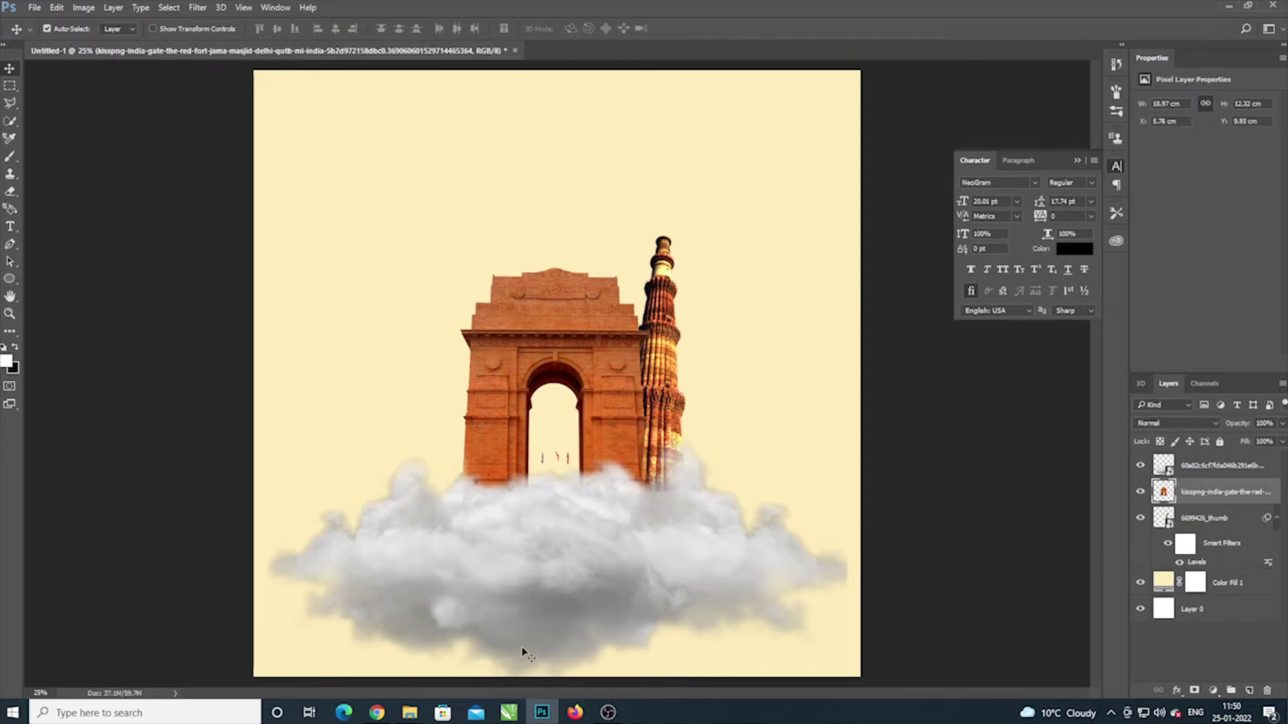
Step: Place the Indian flag image on the canvas, then delete that layer again
mouse_move(409, 713)
left_click(556, 644)
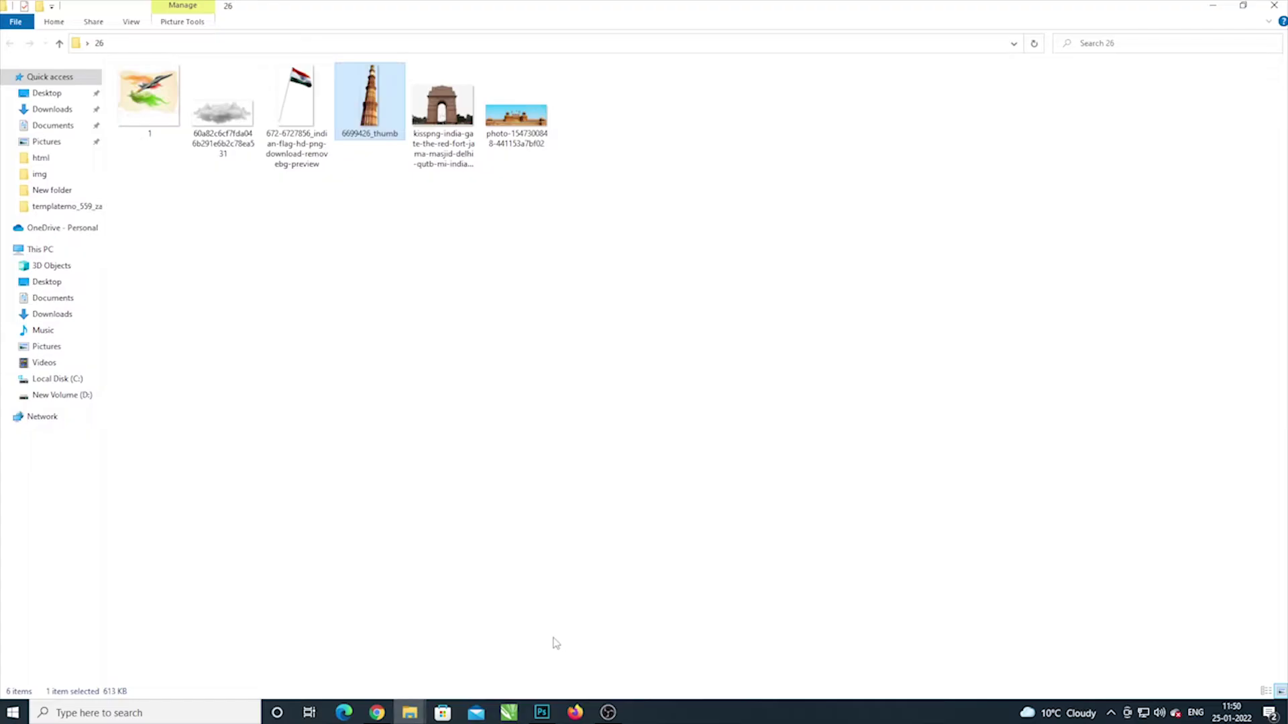
left_click(295, 114)
left_click_drag(298, 138, 542, 718)
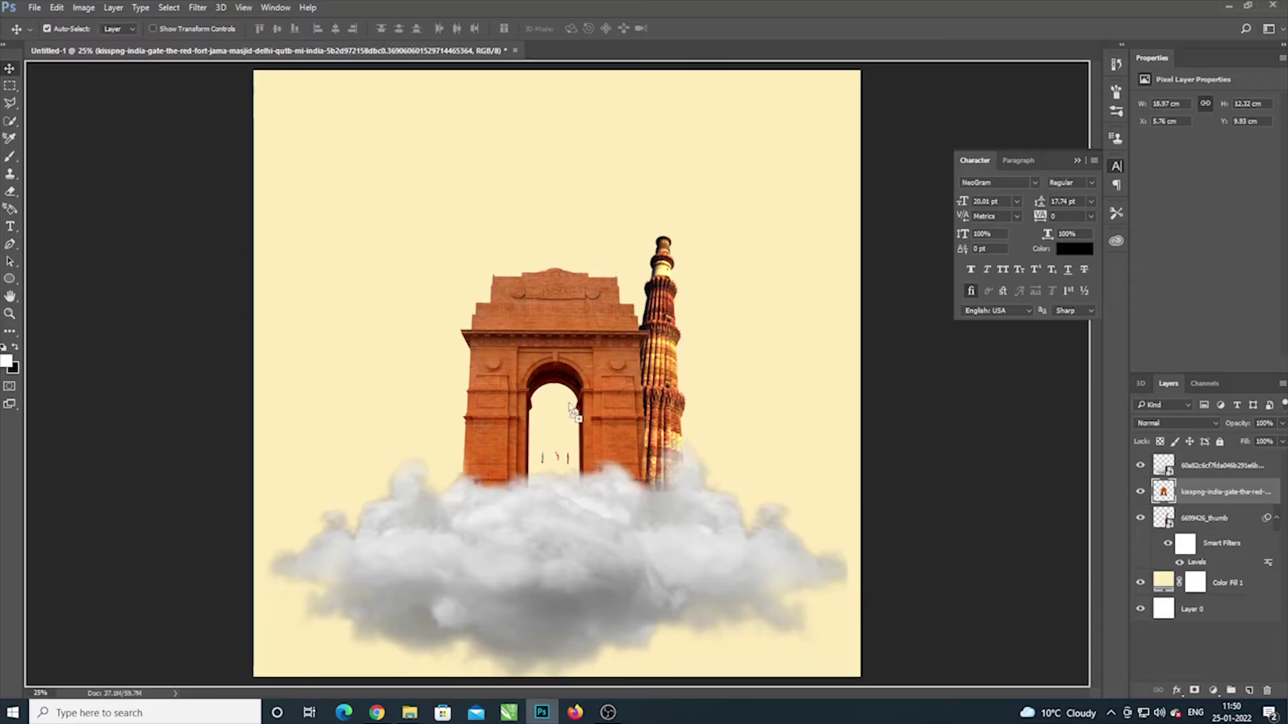
left_click_drag(542, 718, 560, 340)
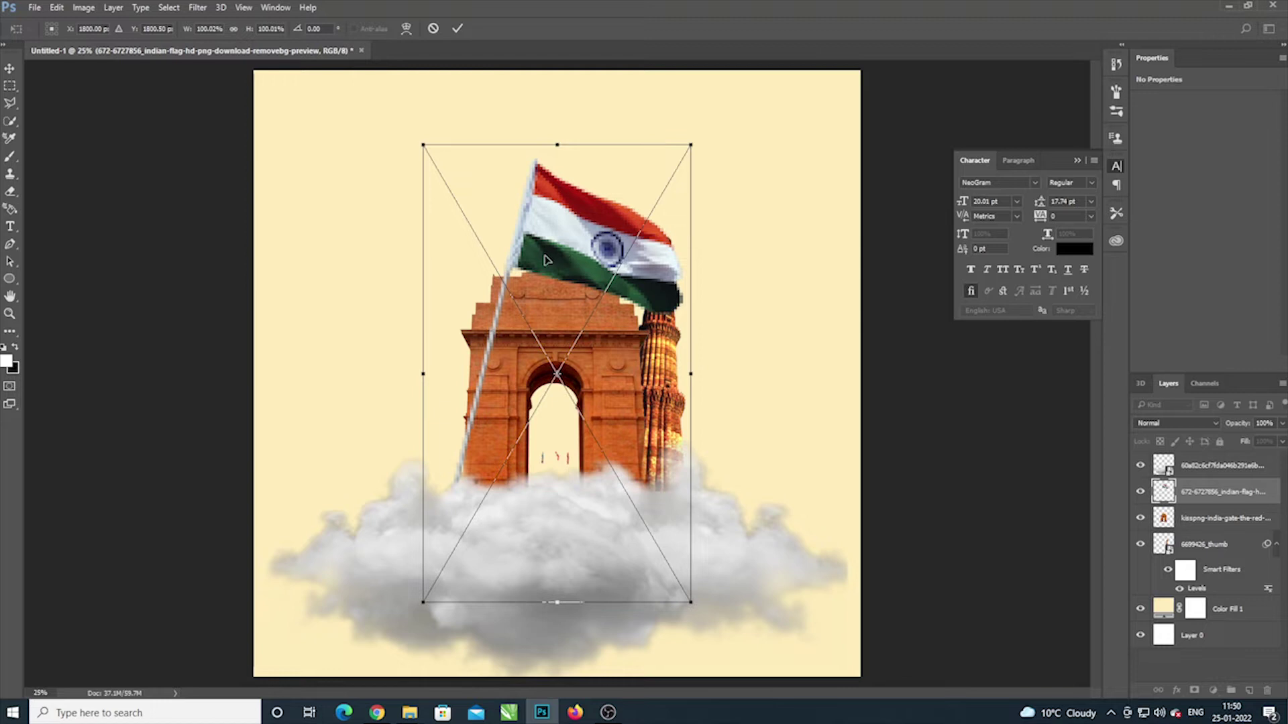
key("Return")
key("Delete")
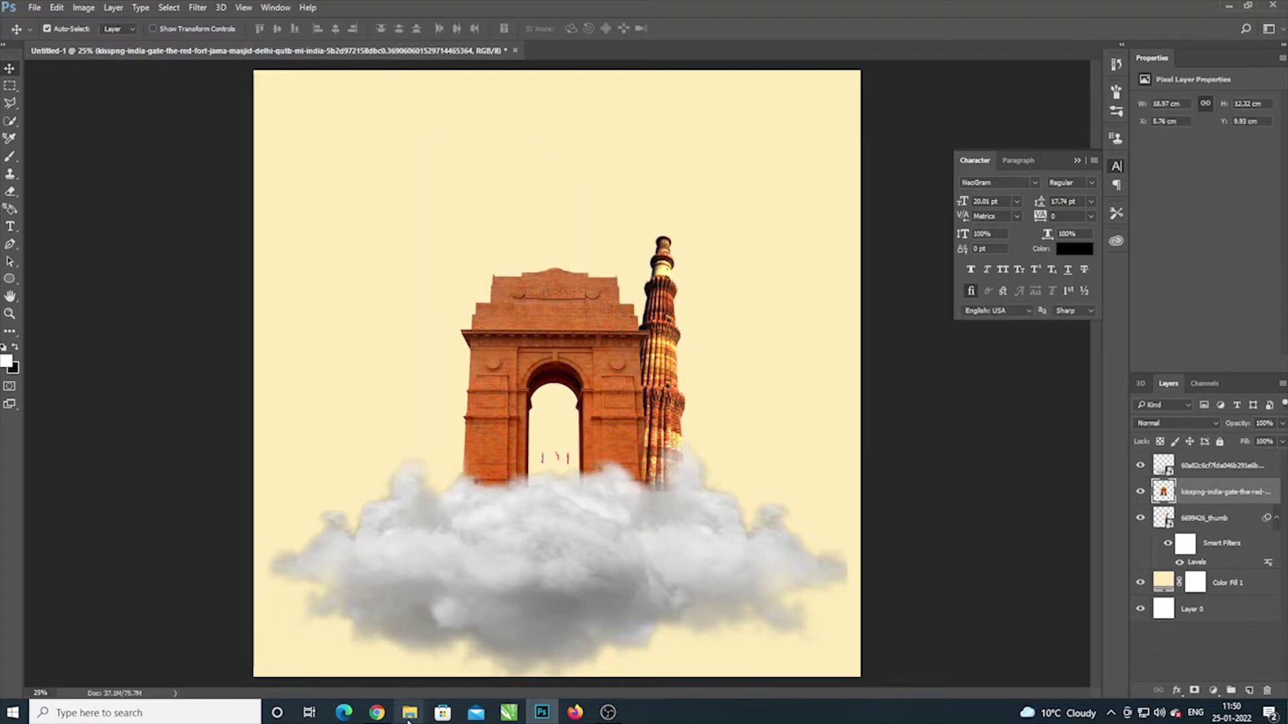
Step: Place the Red Fort photo above India Gate, scaled to 26.47 × 9.19 cm and centred
mouse_move(408, 712)
left_click(557, 647)
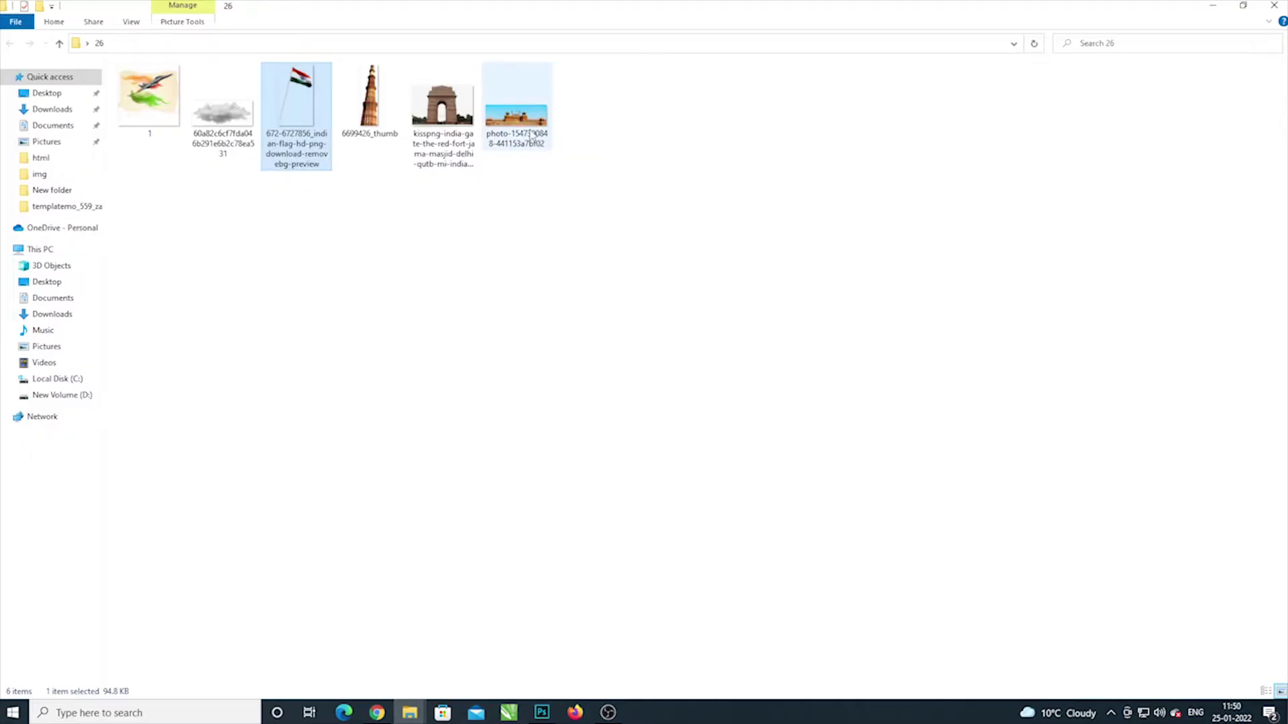
left_click_drag(532, 138, 644, 295)
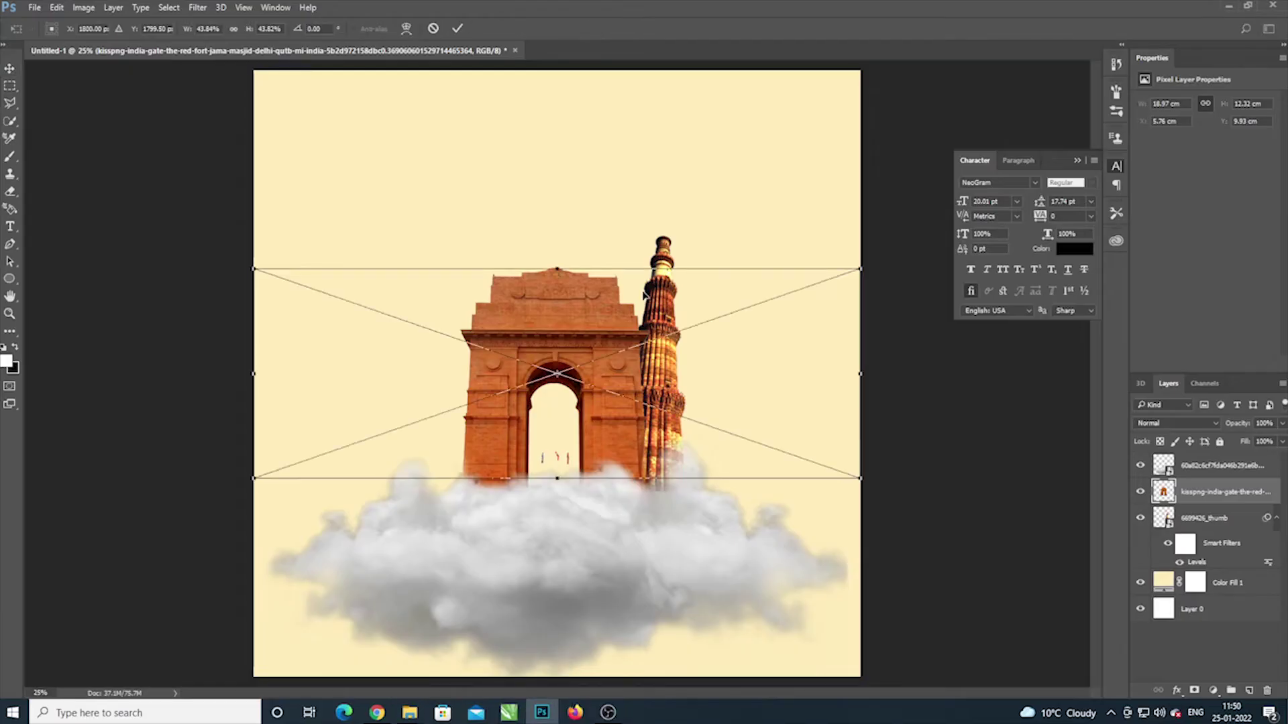
key("Return")
left_click_drag(698, 362, 698, 265)
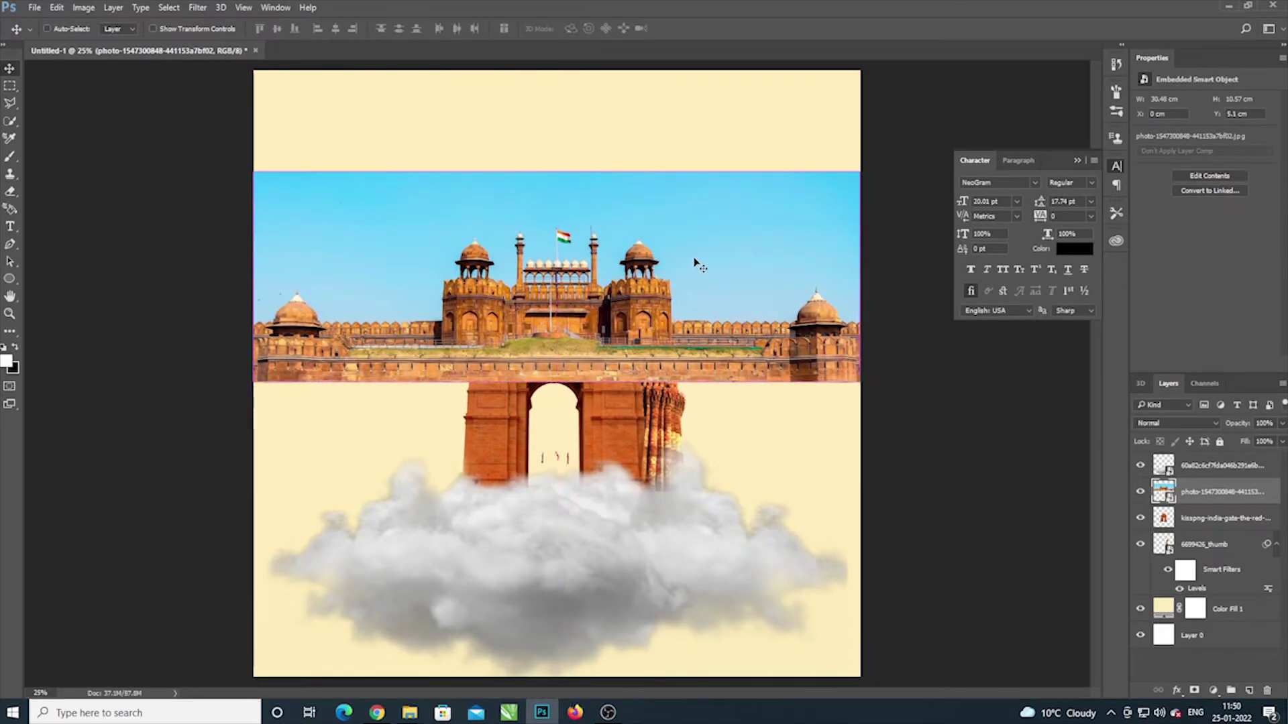
key("ctrl+t")
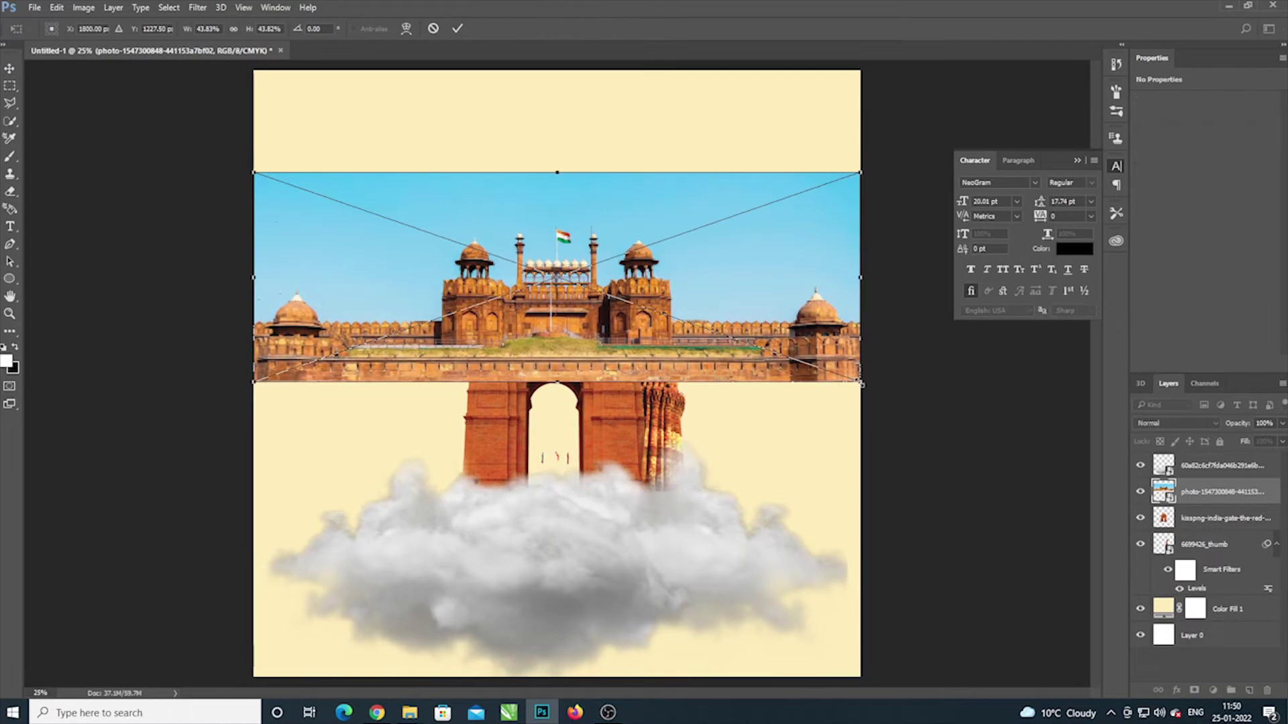
left_click_drag(861, 383, 782, 360)
left_click_drag(656, 330, 709, 330)
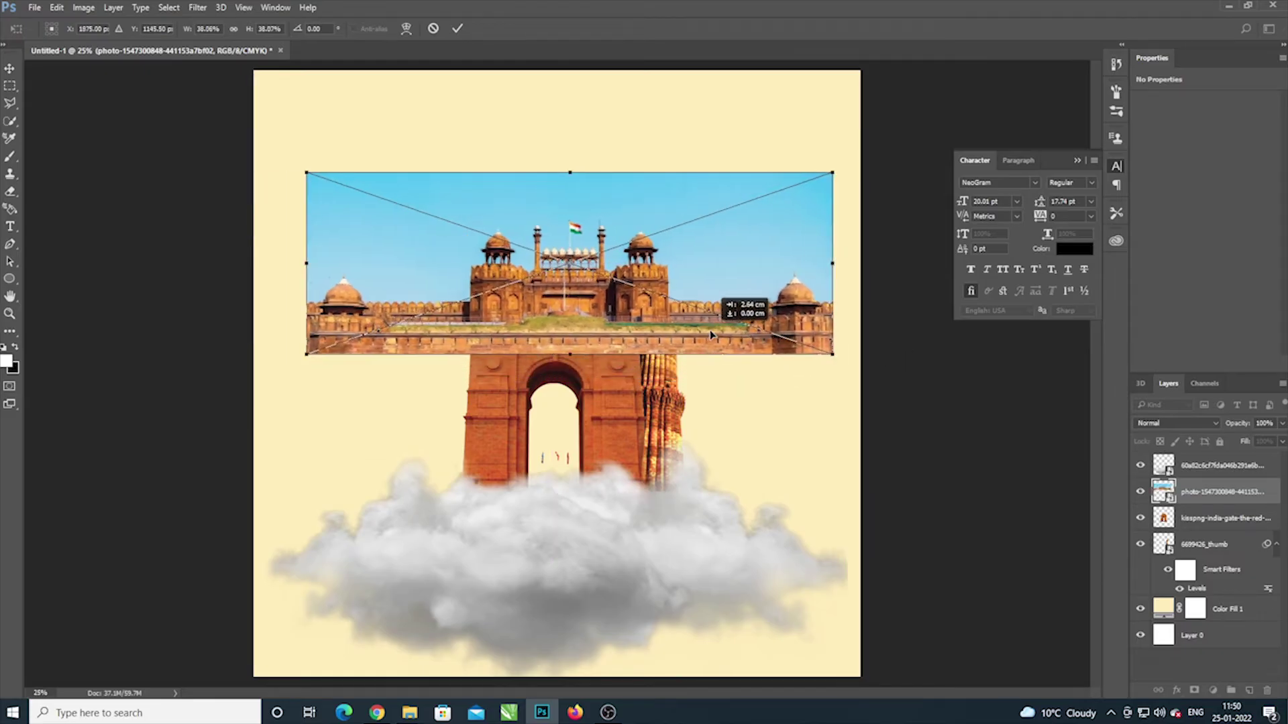
key("Return")
left_click(10, 209)
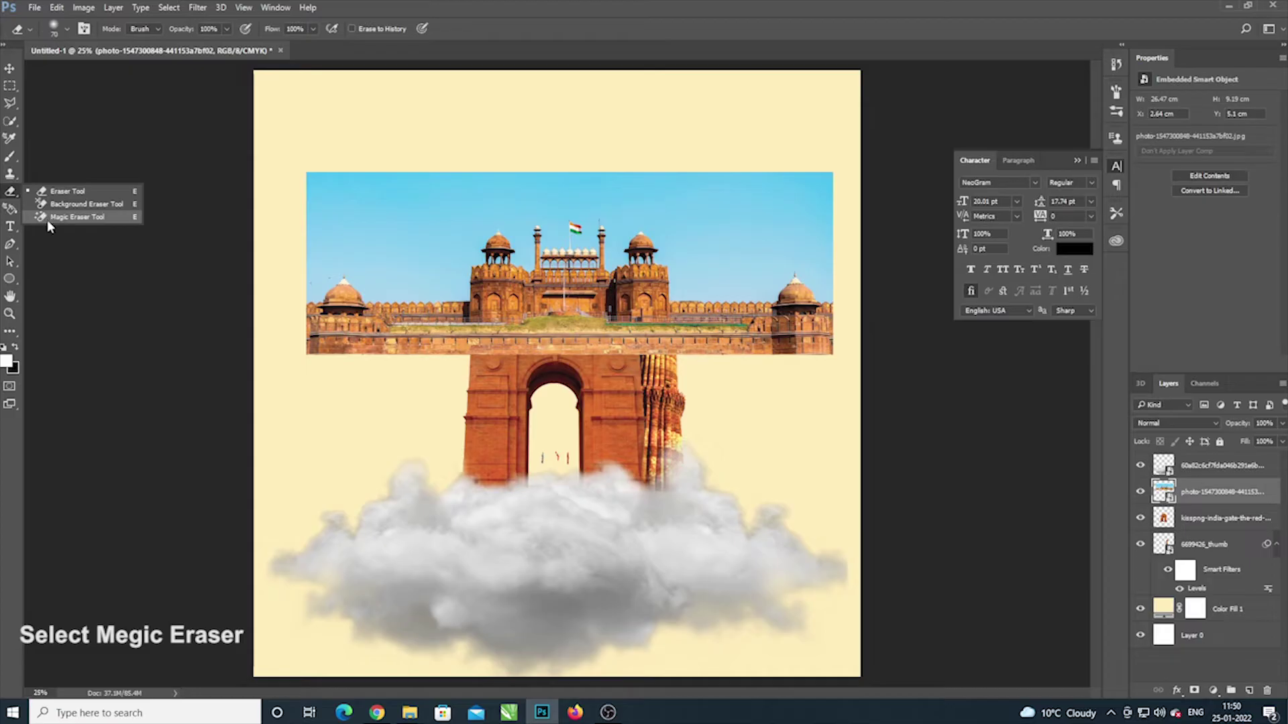
Step: Rasterize the Red Fort photo and Magic-Erase the blue sky above the fort wall
left_click(46, 218)
left_click(424, 223)
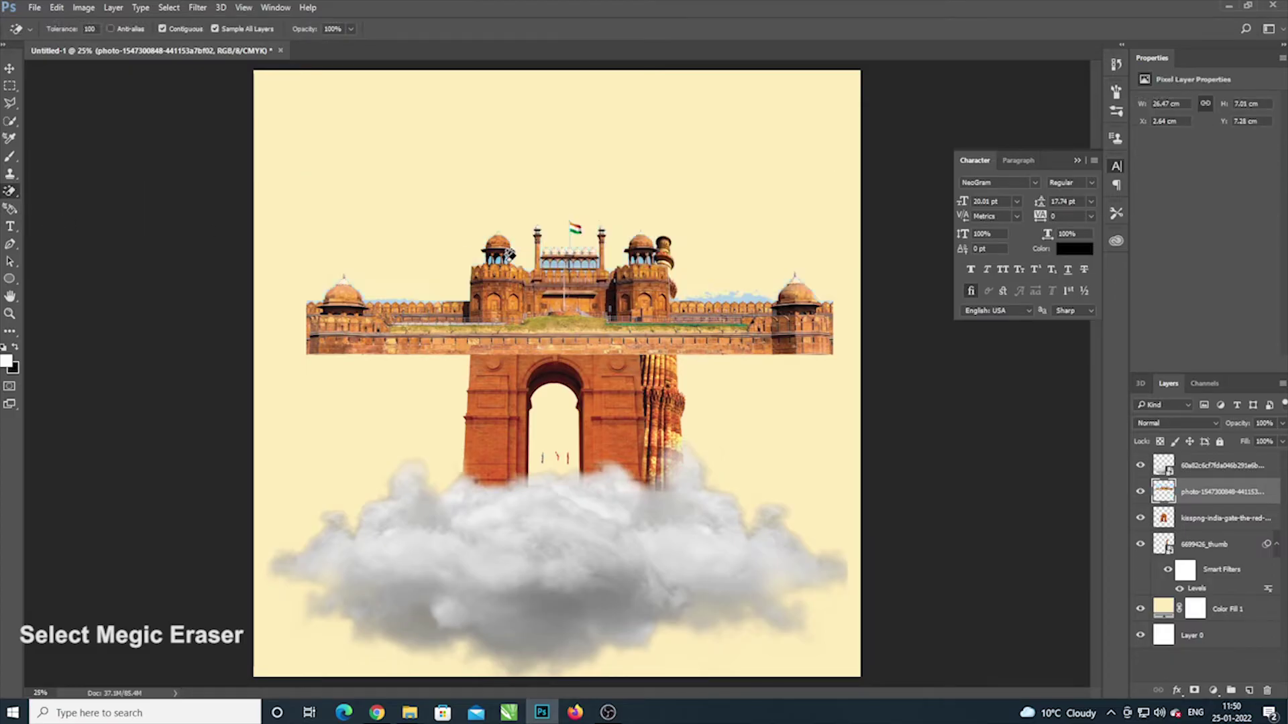
key("ctrl+plus")
key("ctrl+plus")
key("ctrl+plus")
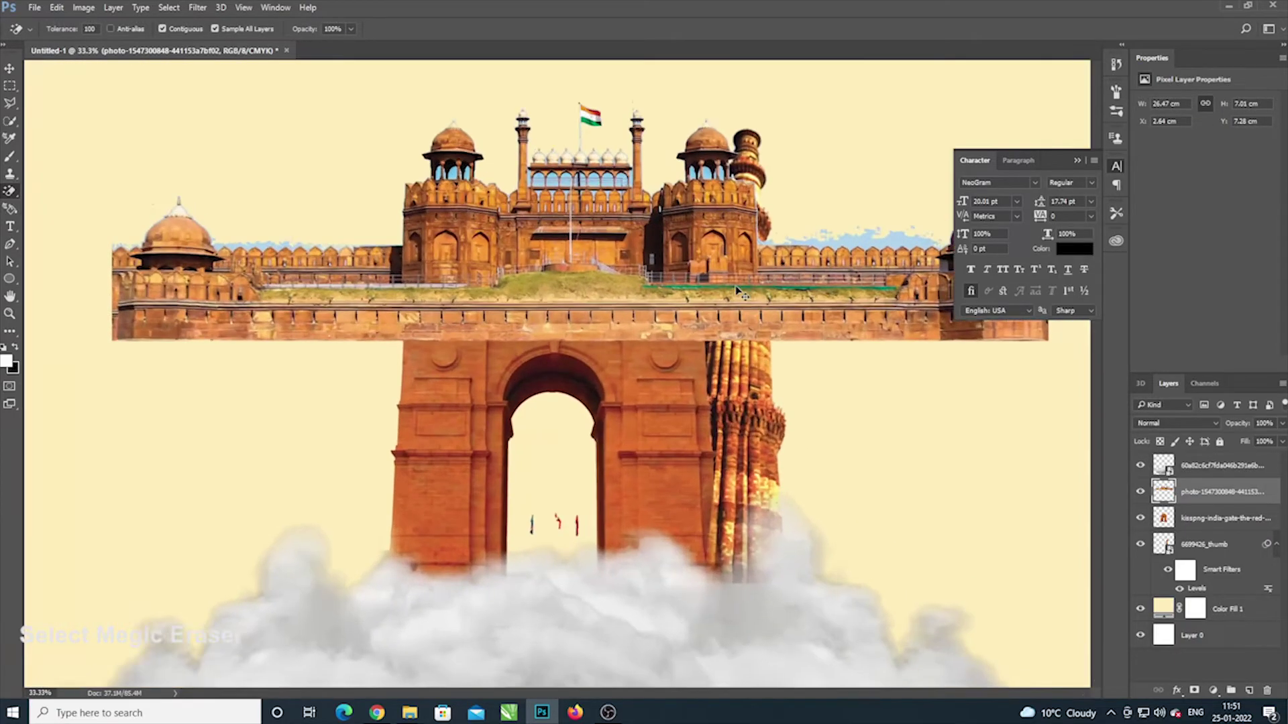
scroll(584, 409, "up", 3)
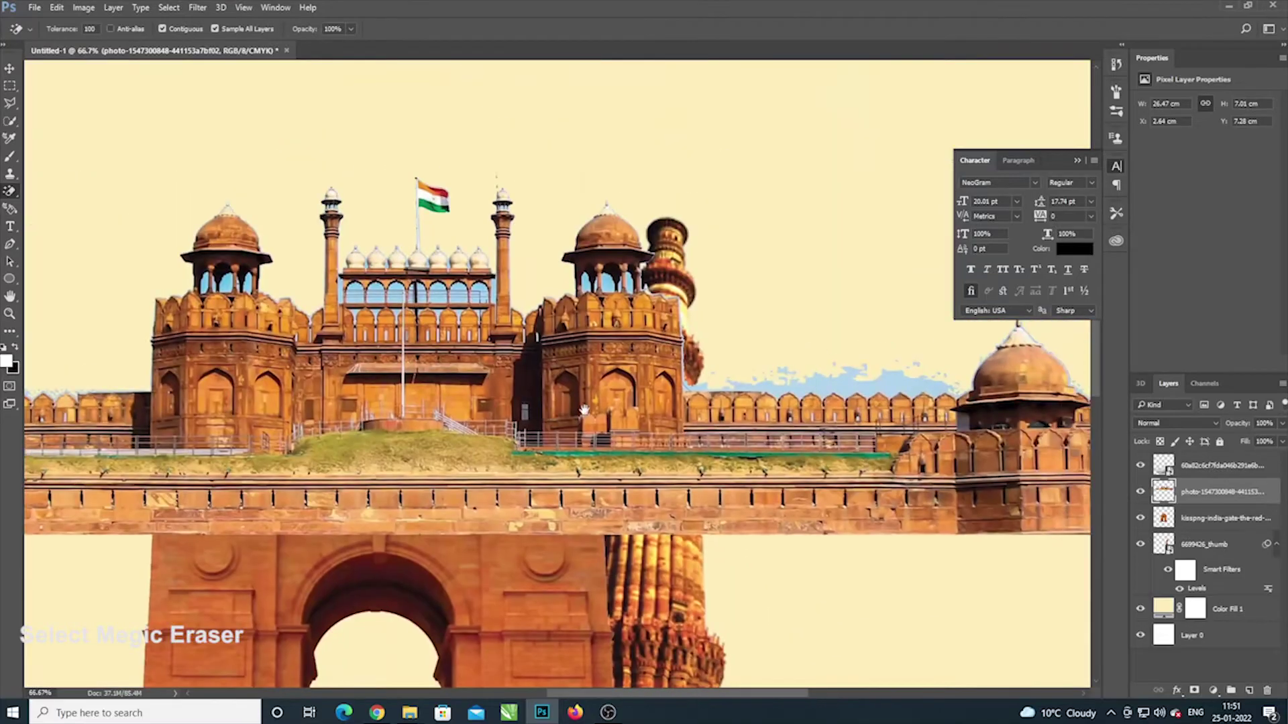
left_click(824, 375)
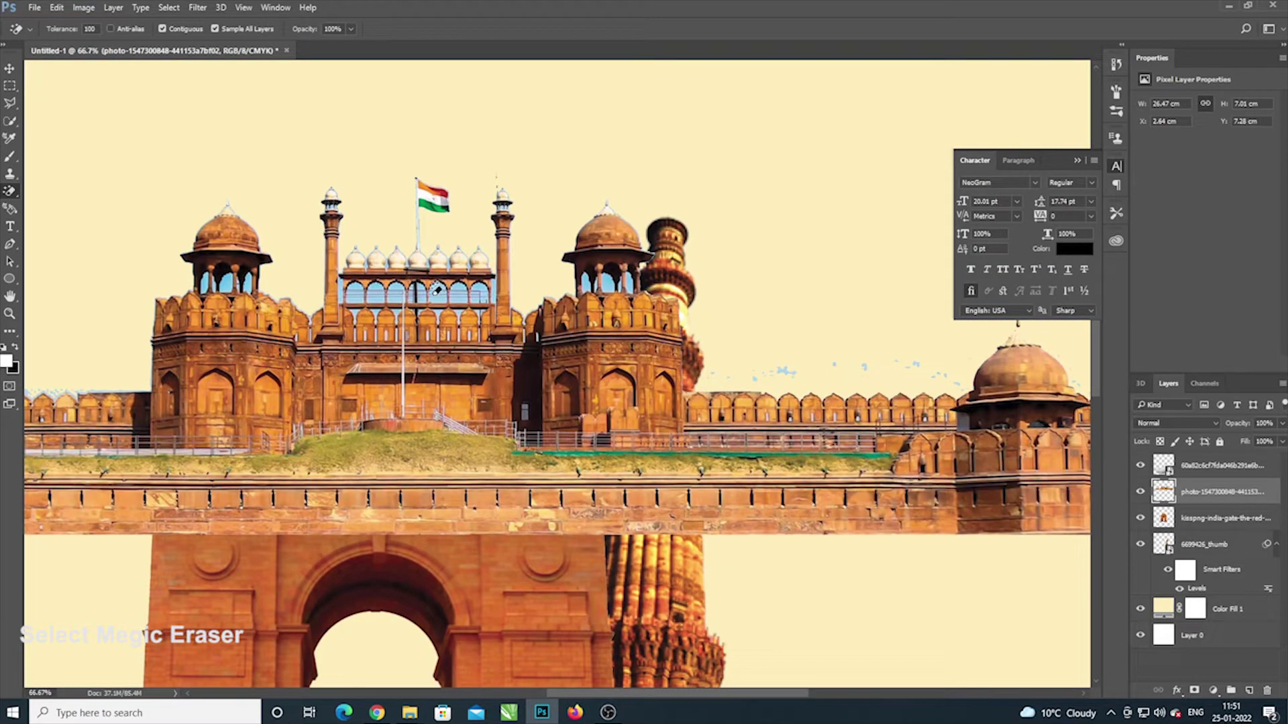
key("ctrl+plus")
key("ctrl+plus")
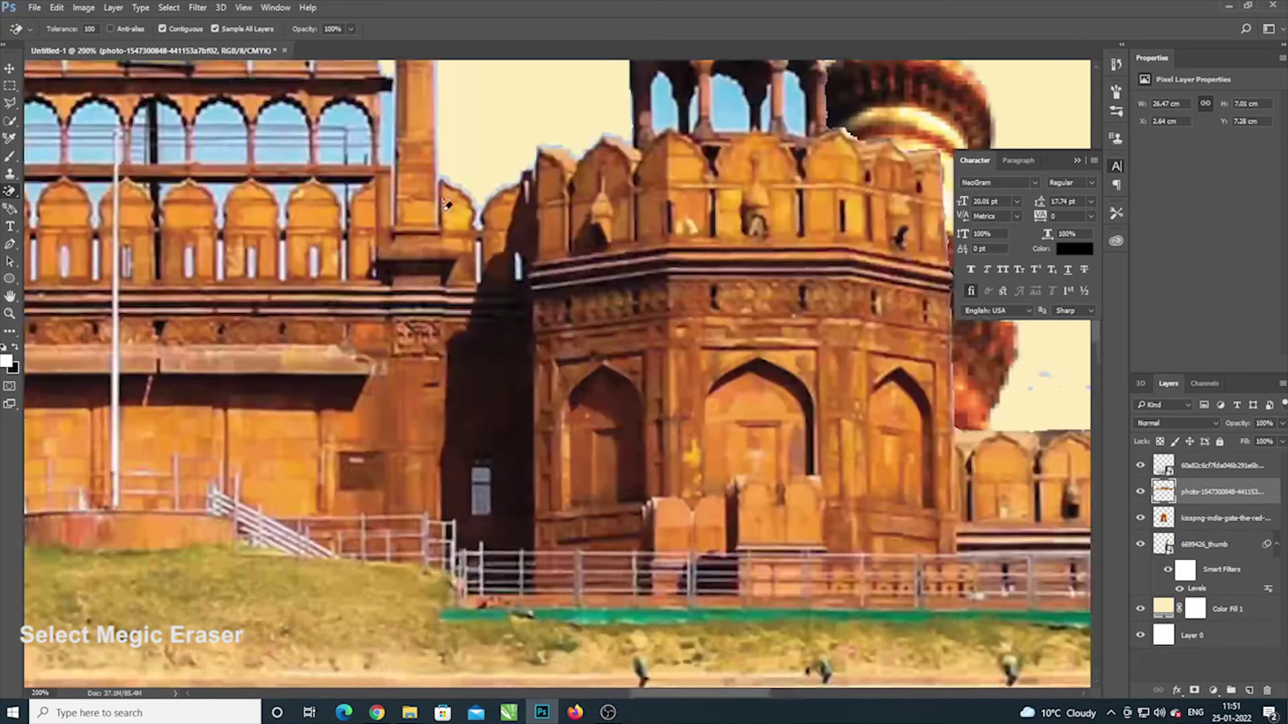
left_click_drag(272, 245, 777, 468)
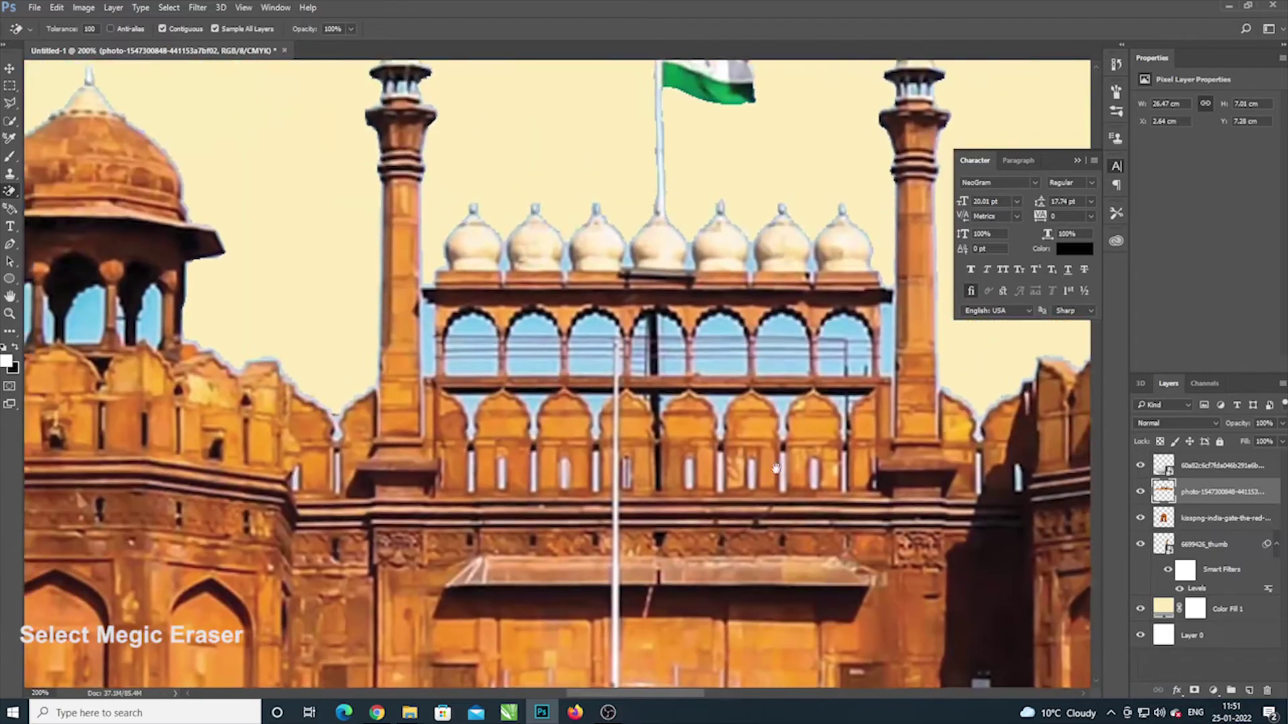
Step: Erase the sky inside the central and left domed pavilion arches
left_click(478, 321)
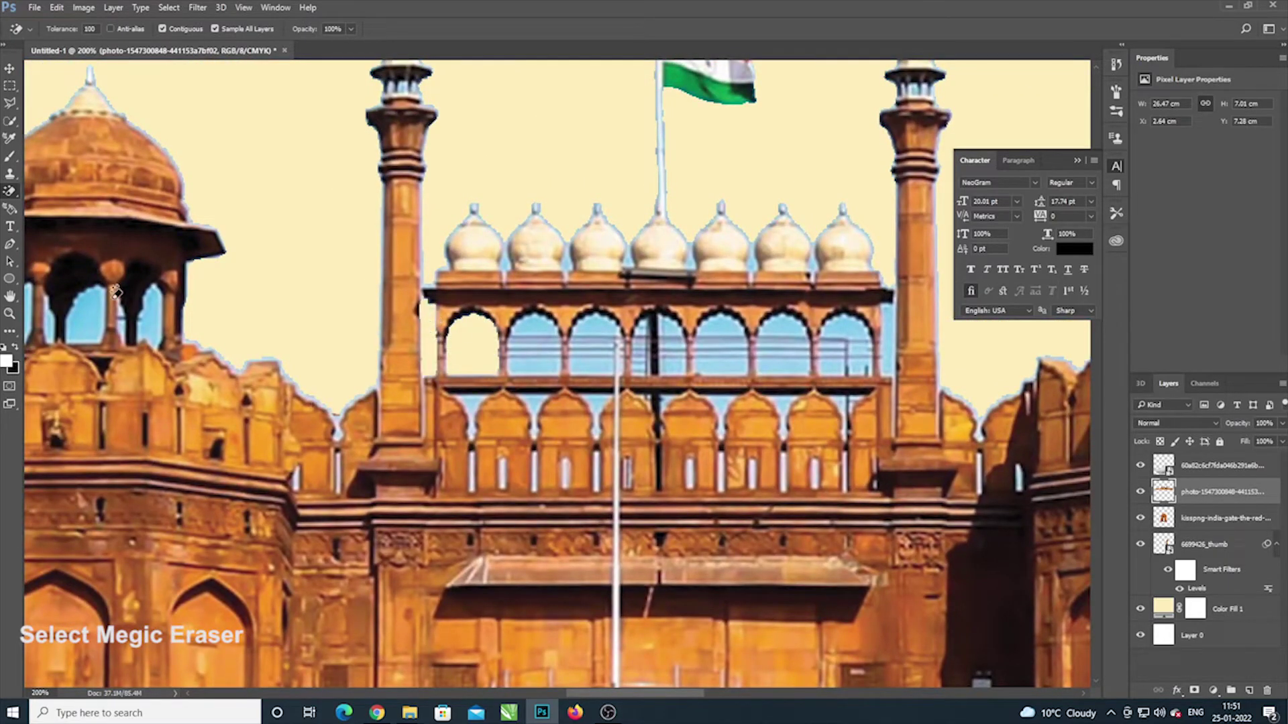
left_click(96, 320)
left_click_drag(95, 320, 387, 352)
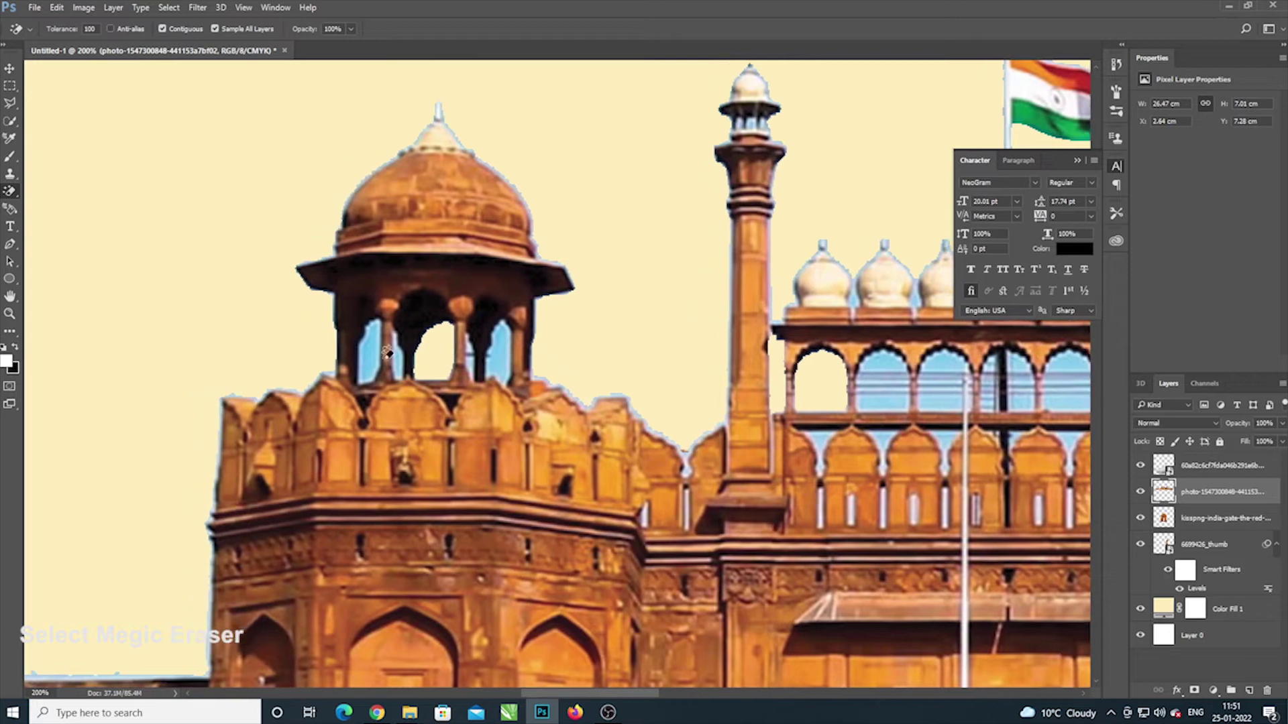
left_click(373, 353)
left_click(401, 358)
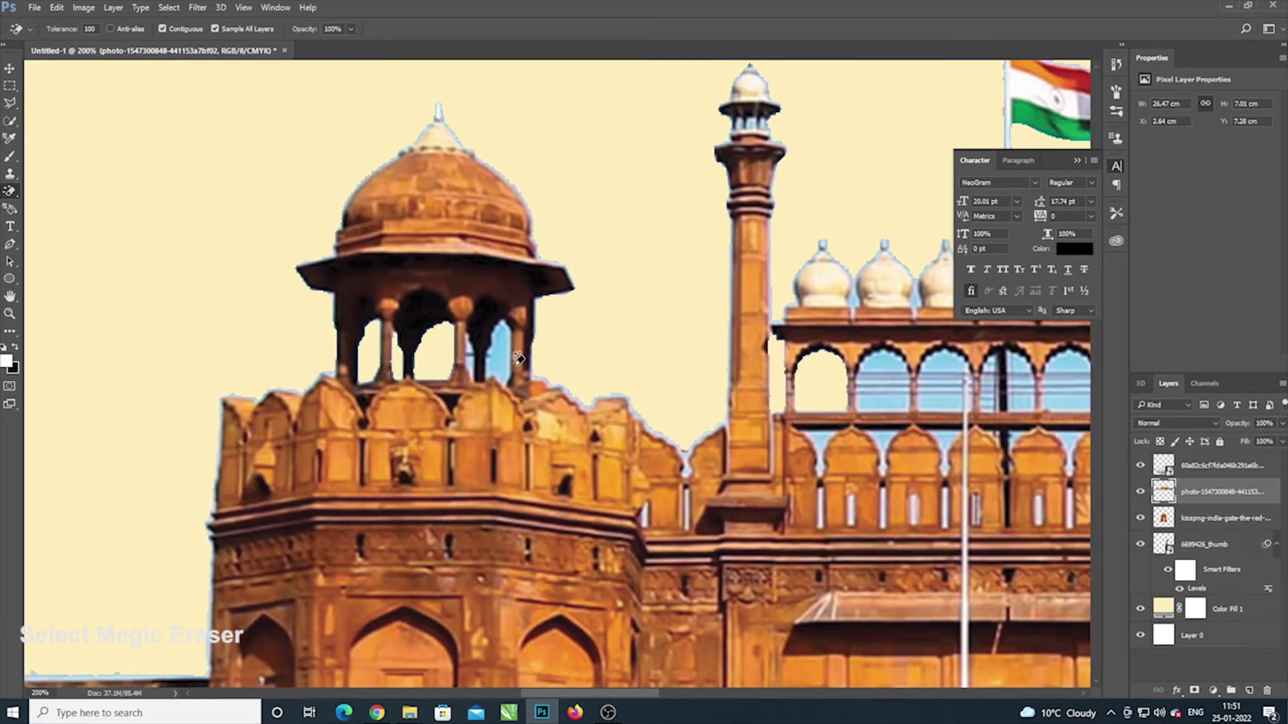
left_click(501, 352)
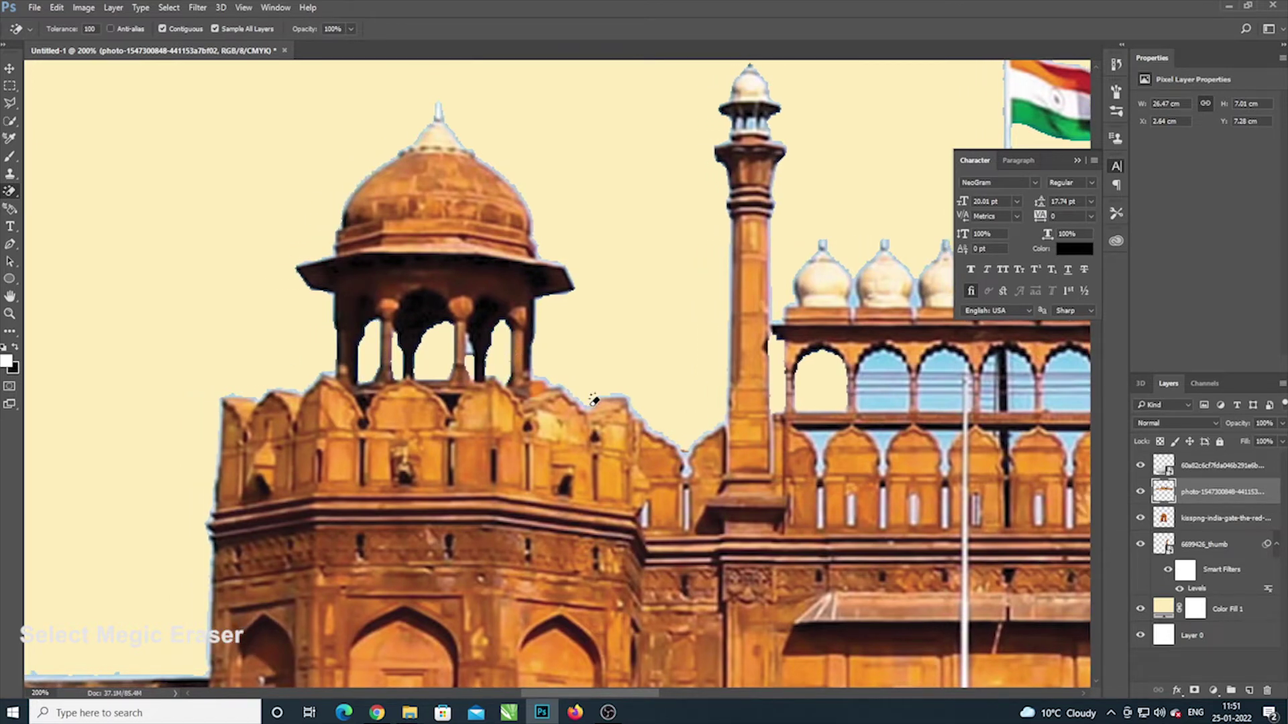
Step: Erase the sky in each upper-gallery arch, on both sides of the dark pole
left_click_drag(719, 432, 453, 406)
left_click(621, 347)
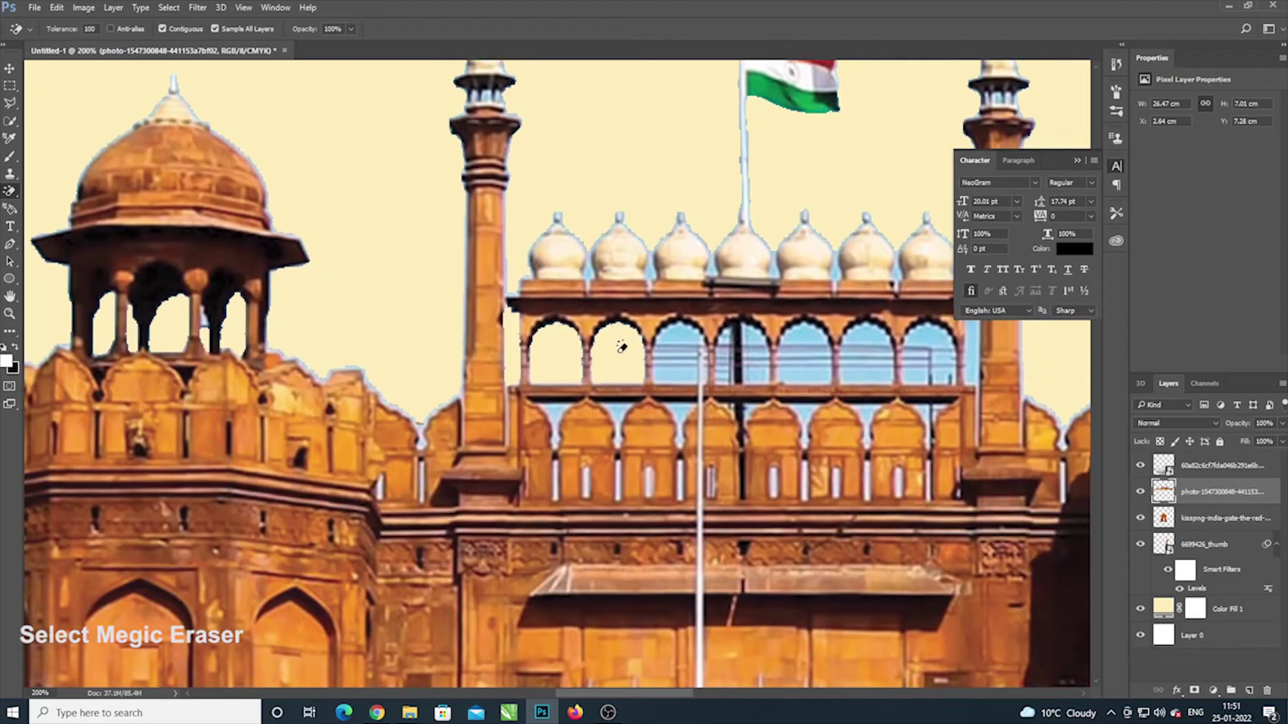
left_click(684, 339)
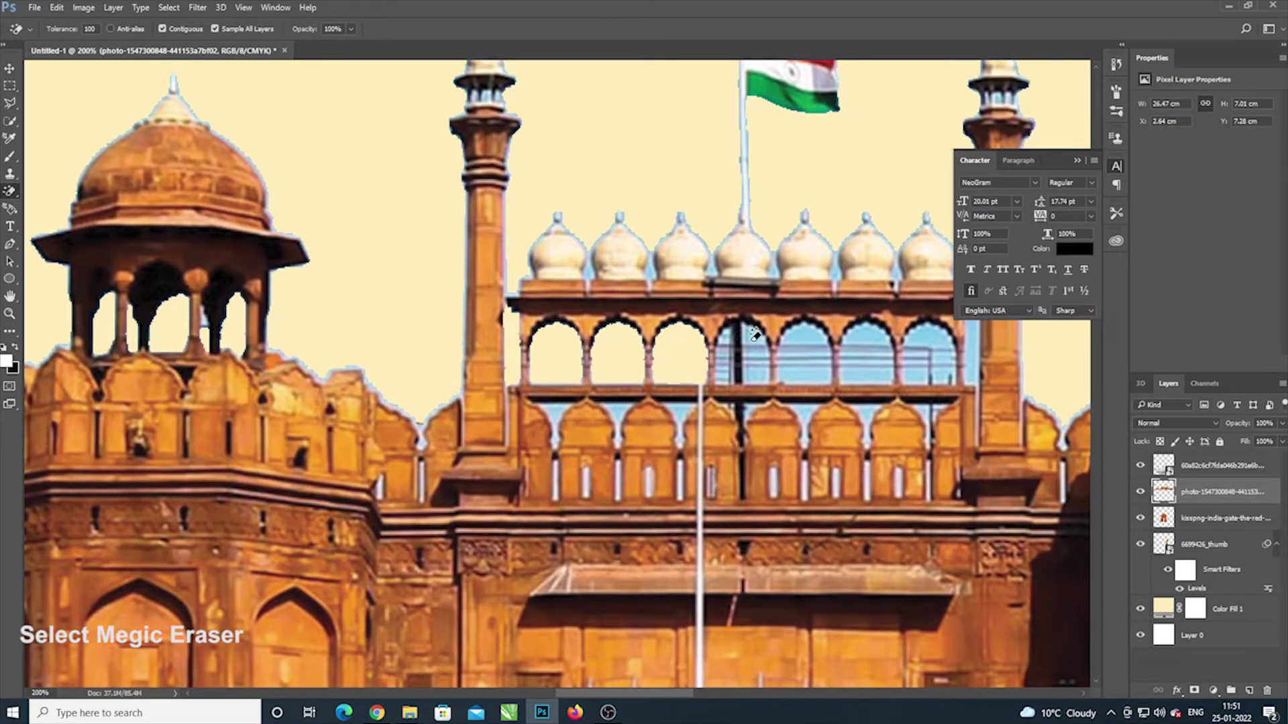
left_click(755, 335)
left_click(730, 333)
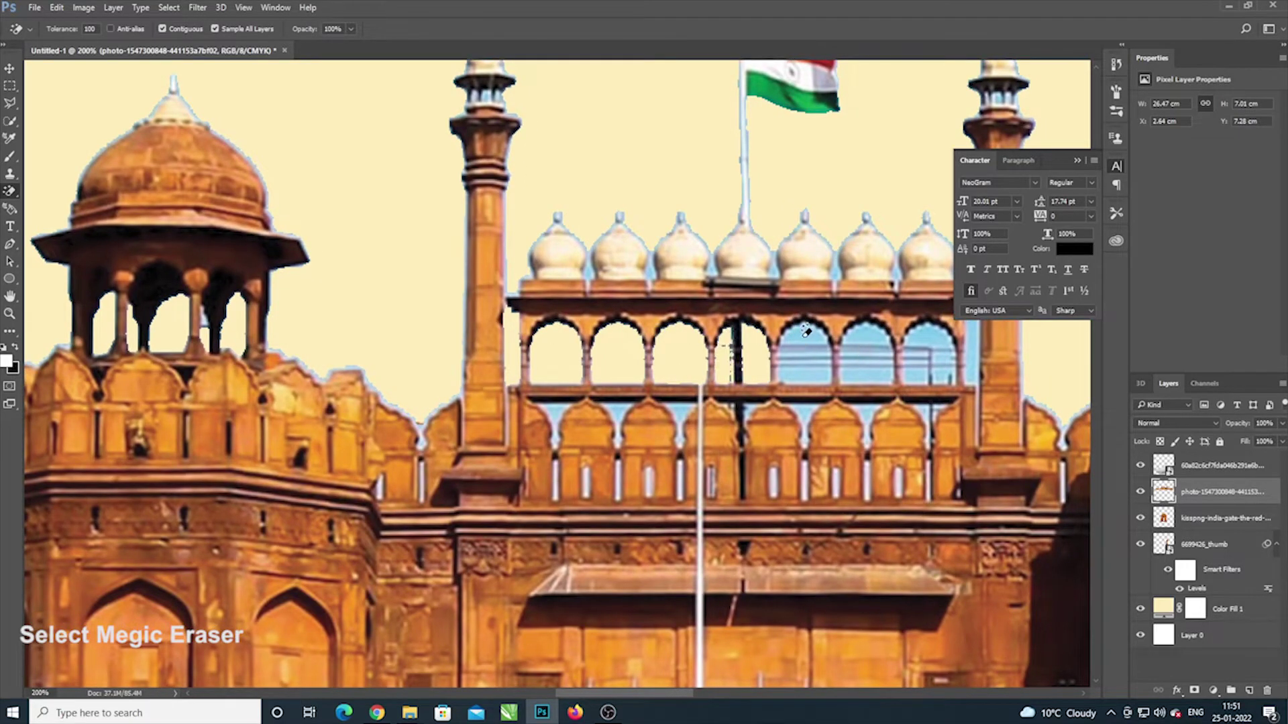
left_click(806, 330)
left_click(869, 345)
left_click(928, 344)
Step: Erase the sky in the right pavilion arches and fringes, undoing one erase that removed white details
left_click_drag(815, 368, 567, 377)
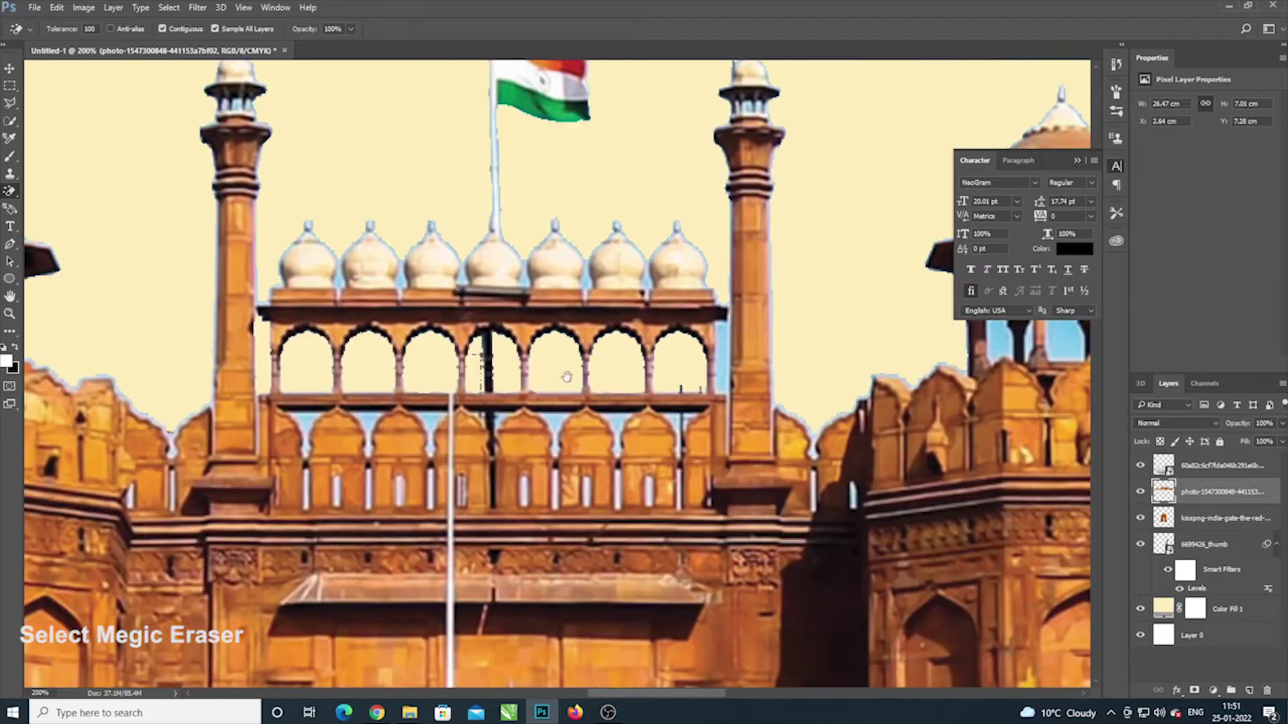
left_click(666, 346)
left_click_drag(979, 349, 664, 357)
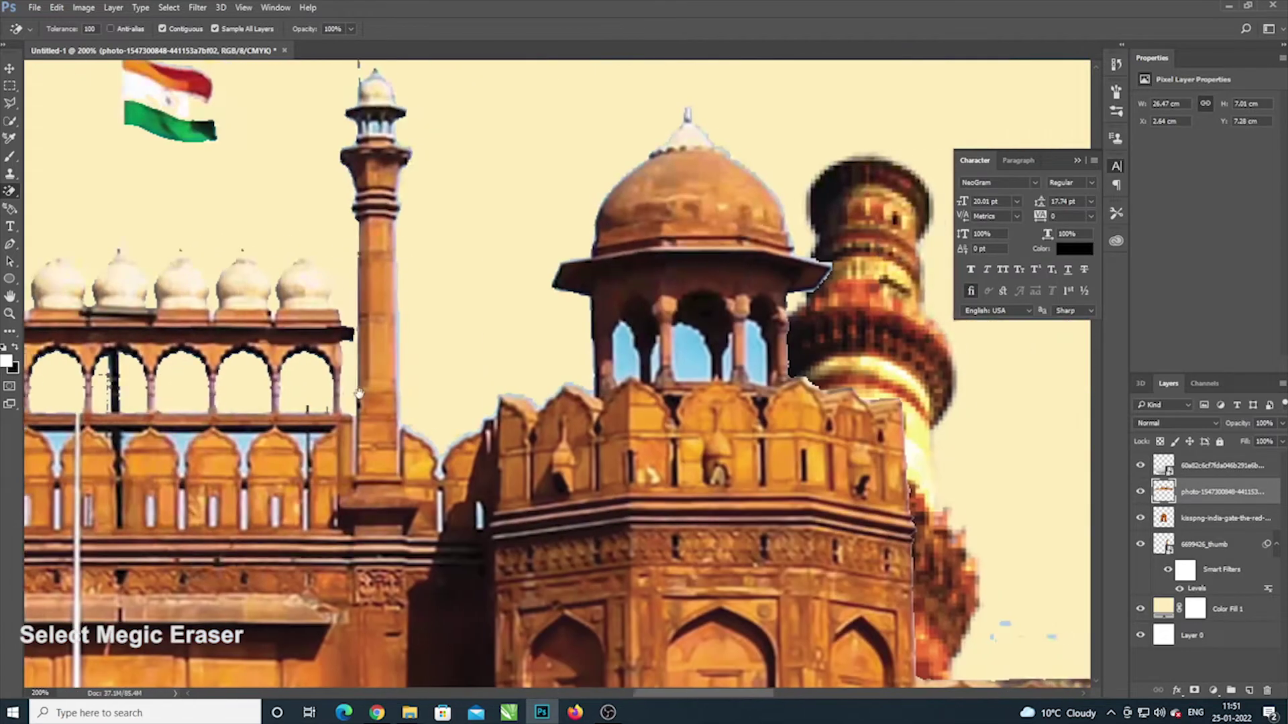
left_click(631, 345)
left_click(693, 357)
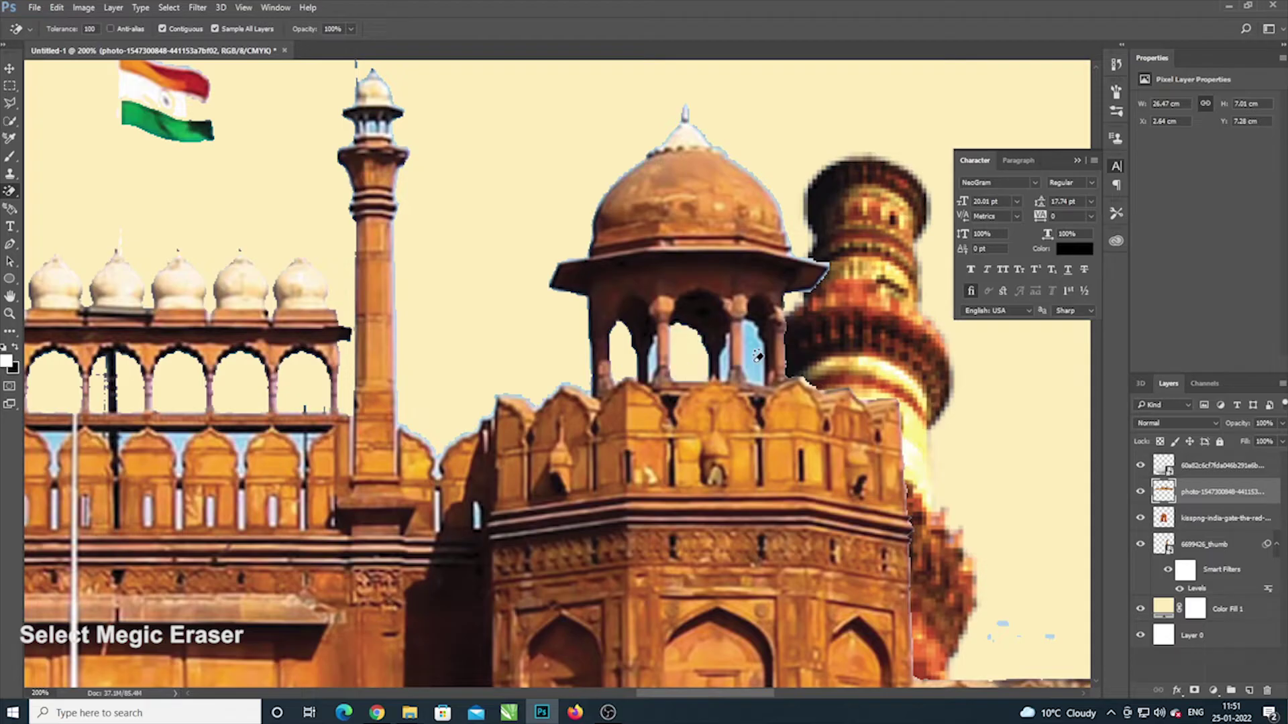
left_click(752, 350)
left_click(655, 360)
left_click(537, 401)
key("ctrl+z")
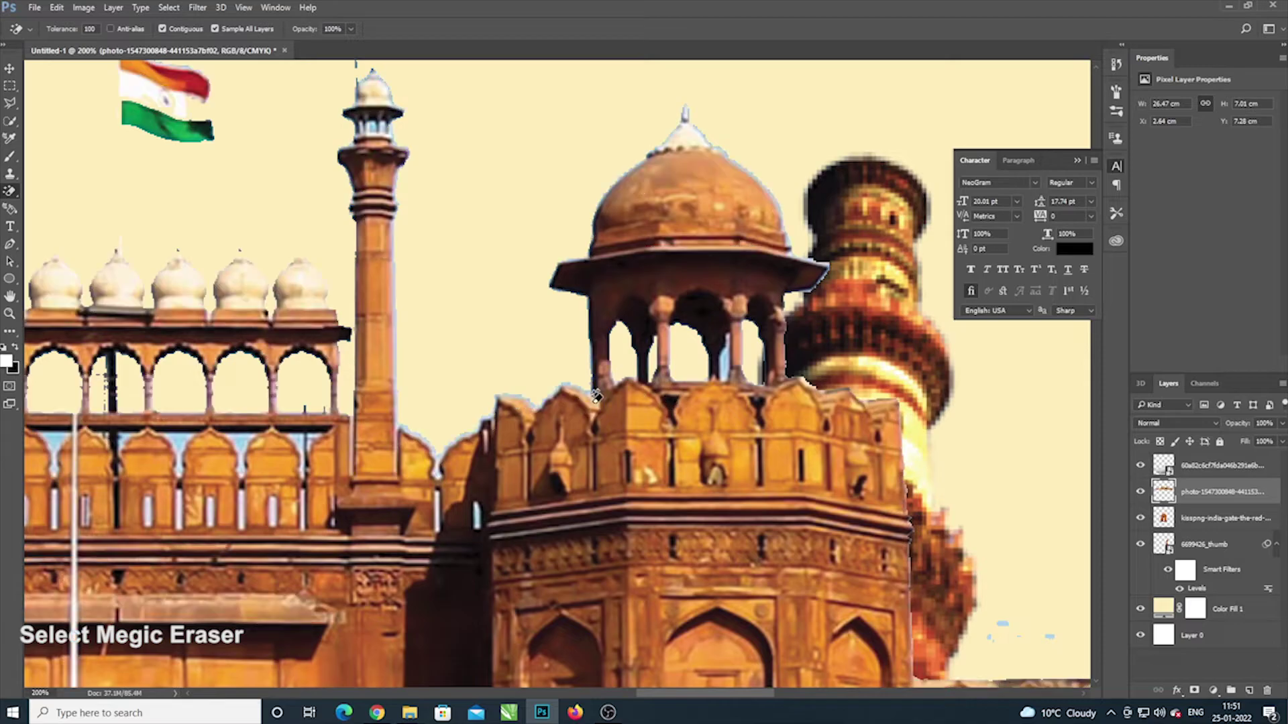
Step: Zoom out to the whole composition and try erasing leftover sky, undoing the erase that wiped the fort
left_click_drag(457, 416, 806, 451)
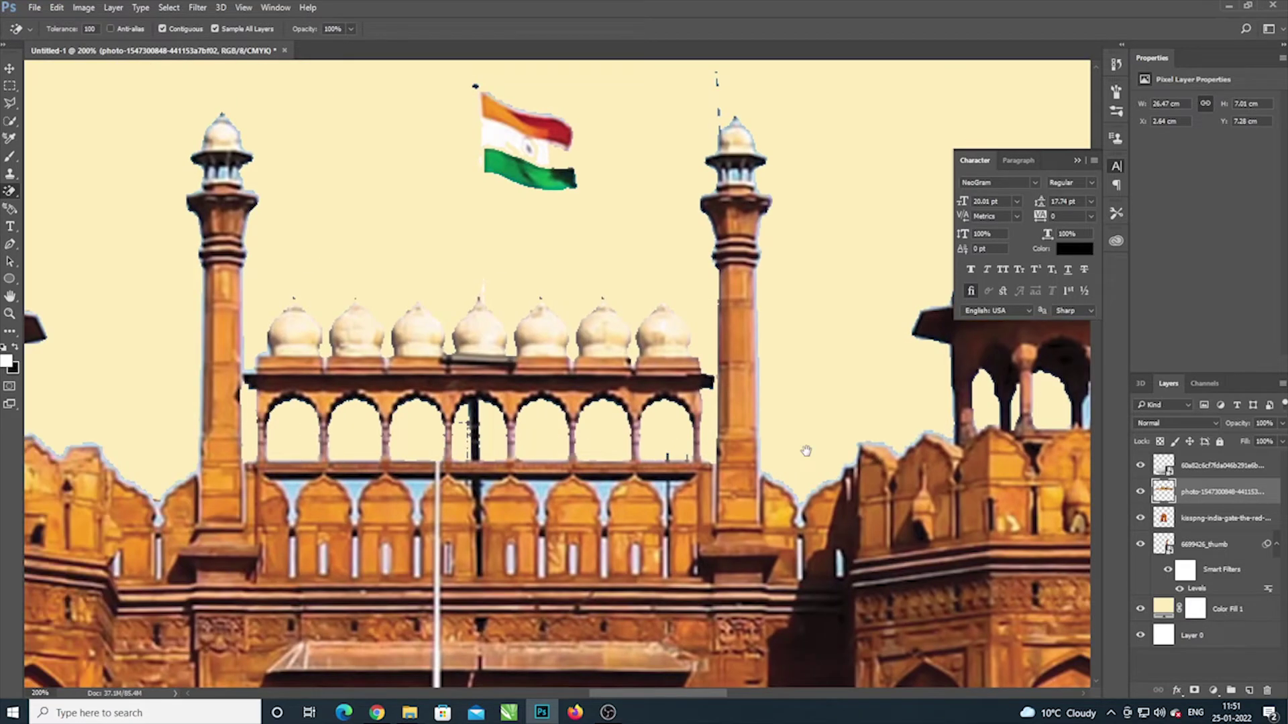
key("ctrl+minus")
key("ctrl+minus")
key("ctrl+minus")
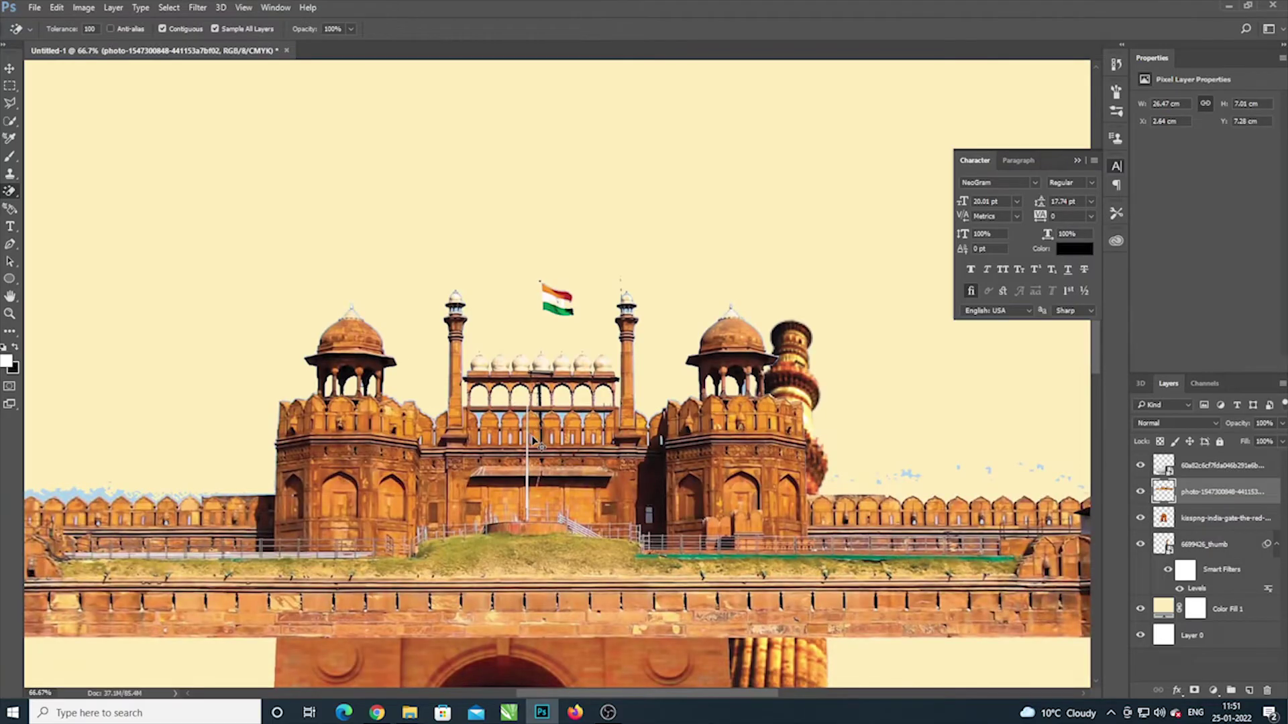
key("ctrl+minus")
key("ctrl+minus")
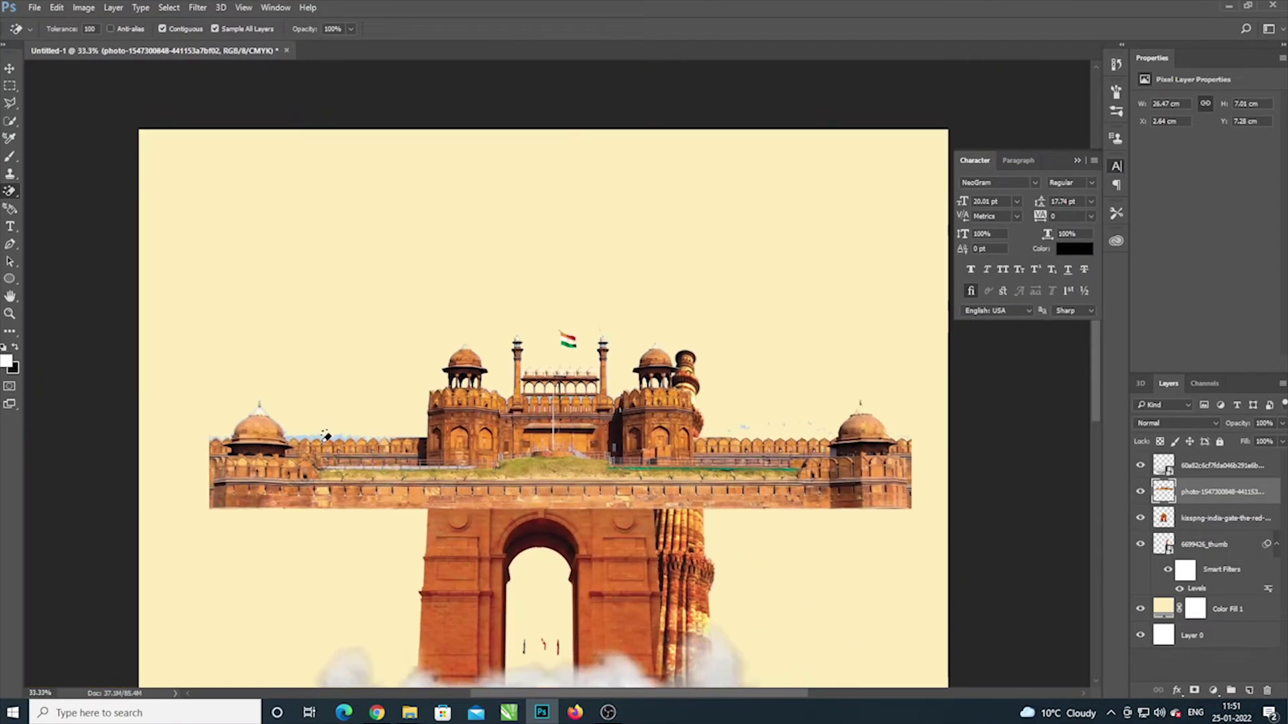
left_click(325, 436)
key("ctrl+z")
Step: Move the Red Fort down so it sits behind the cloud low on the canvas
left_click(325, 430)
left_click(9, 68)
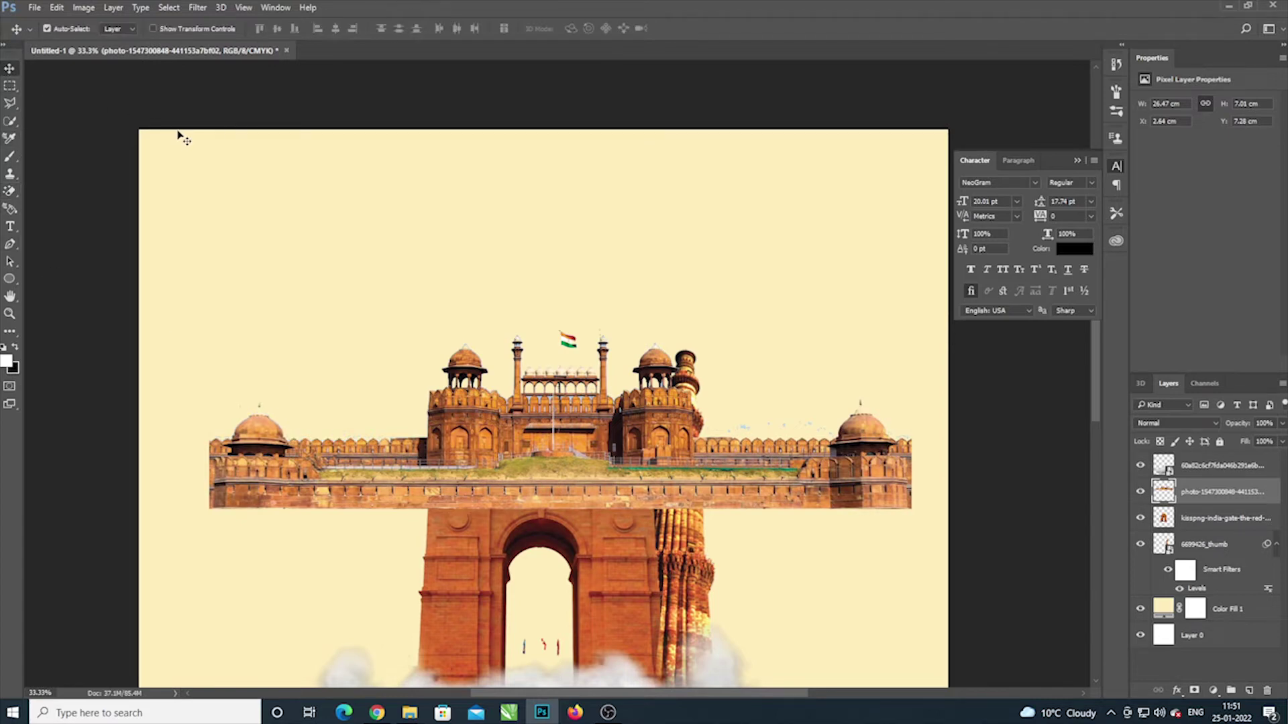
key("ctrl+minus")
key("ctrl+minus")
mouse_move(651, 357)
left_mouse_down()
mouse_move(654, 475)
mouse_move(723, 467)
left_mouse_up()
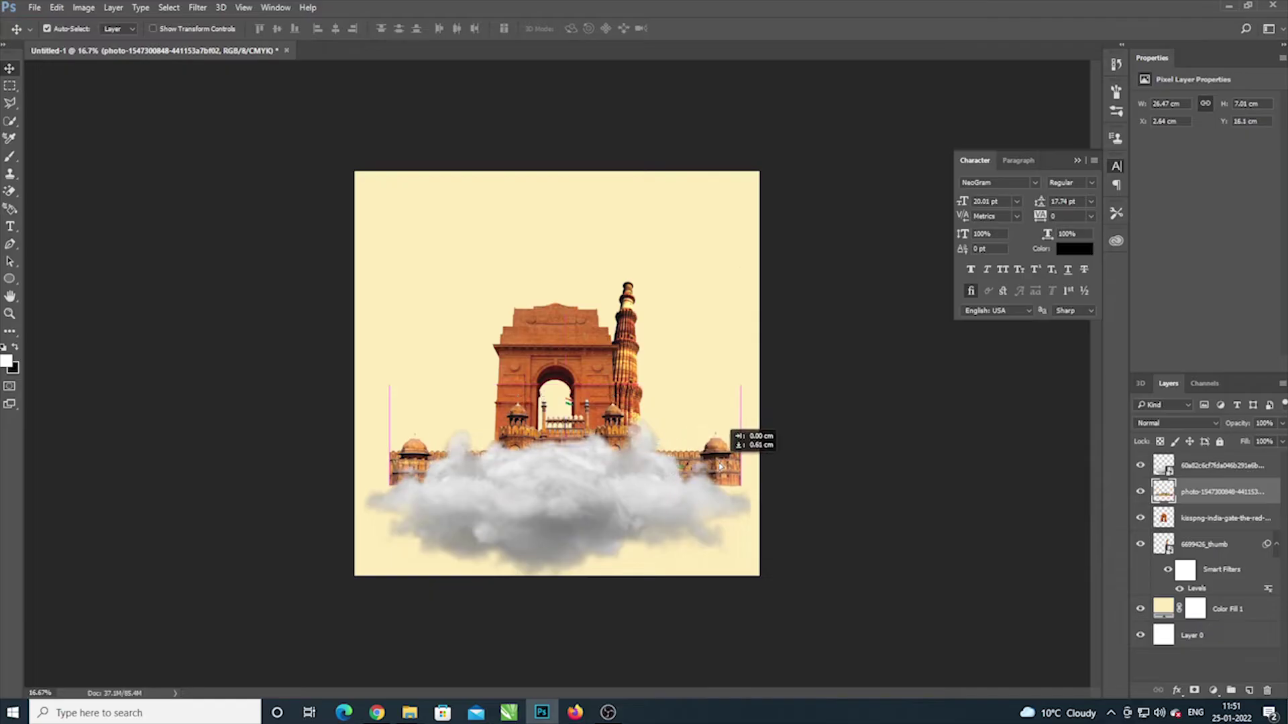
left_click_drag(589, 500, 595, 508)
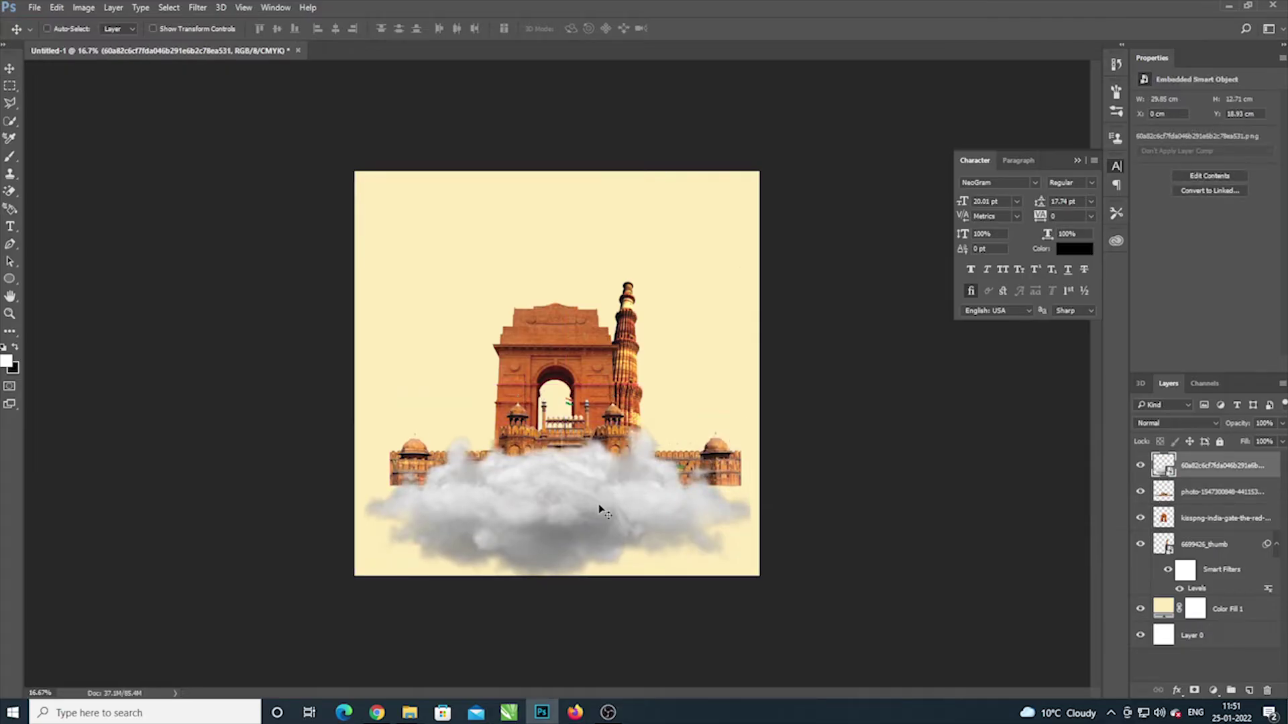
Step: Widen the cloud to 30.61 cm and shift it slightly lower
key("ctrl+t")
left_click_drag(758, 593, 771, 599)
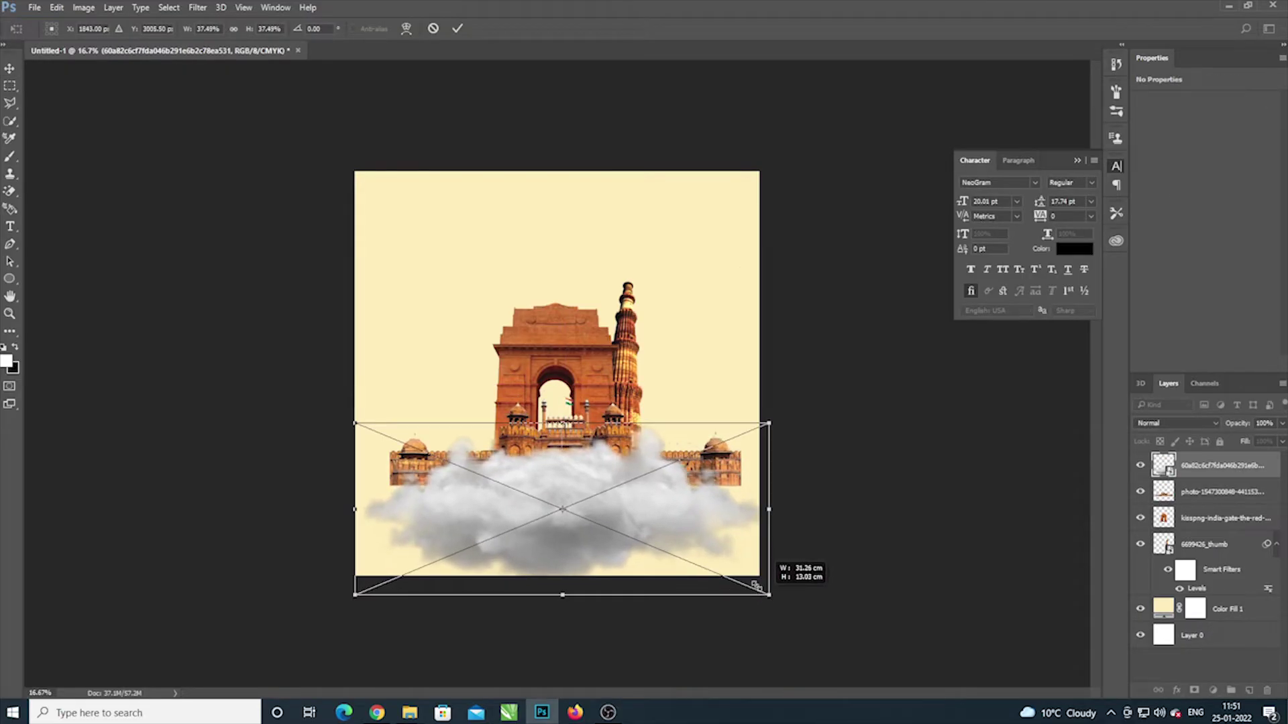
mouse_move(627, 503)
left_mouse_down()
mouse_move(624, 515)
mouse_move(625, 501)
left_mouse_up()
key("Return")
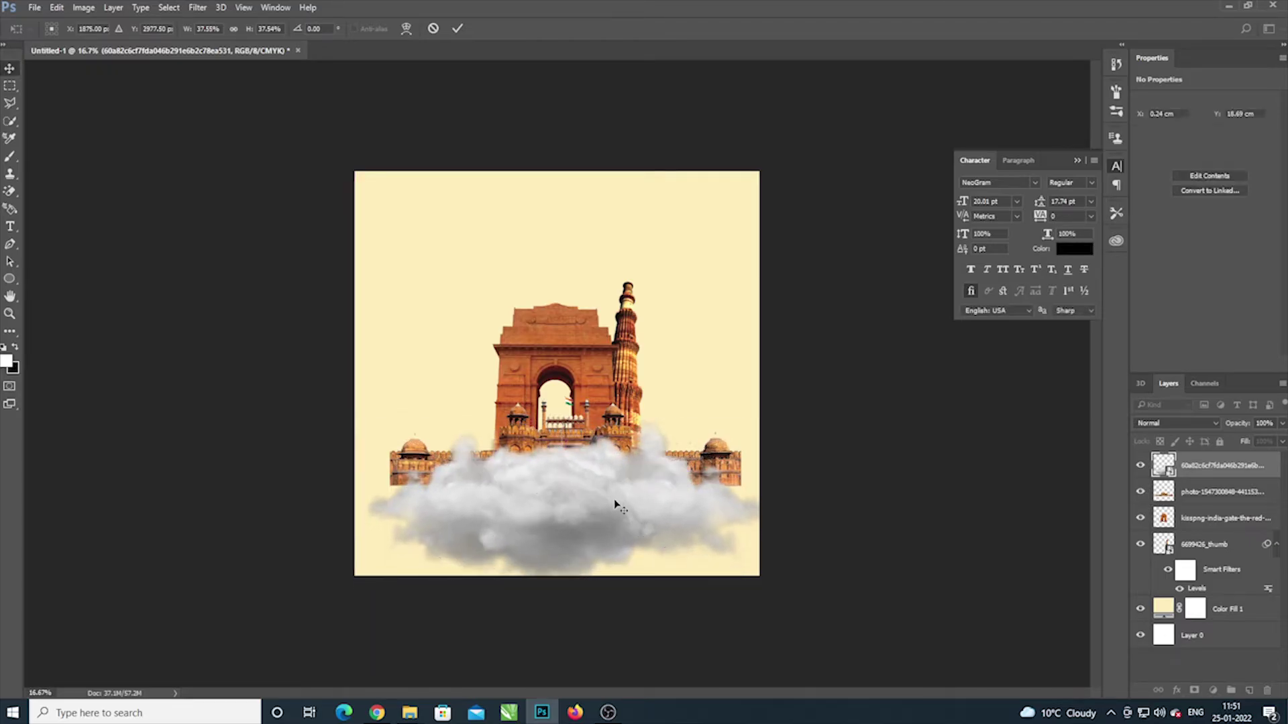
left_click(656, 515)
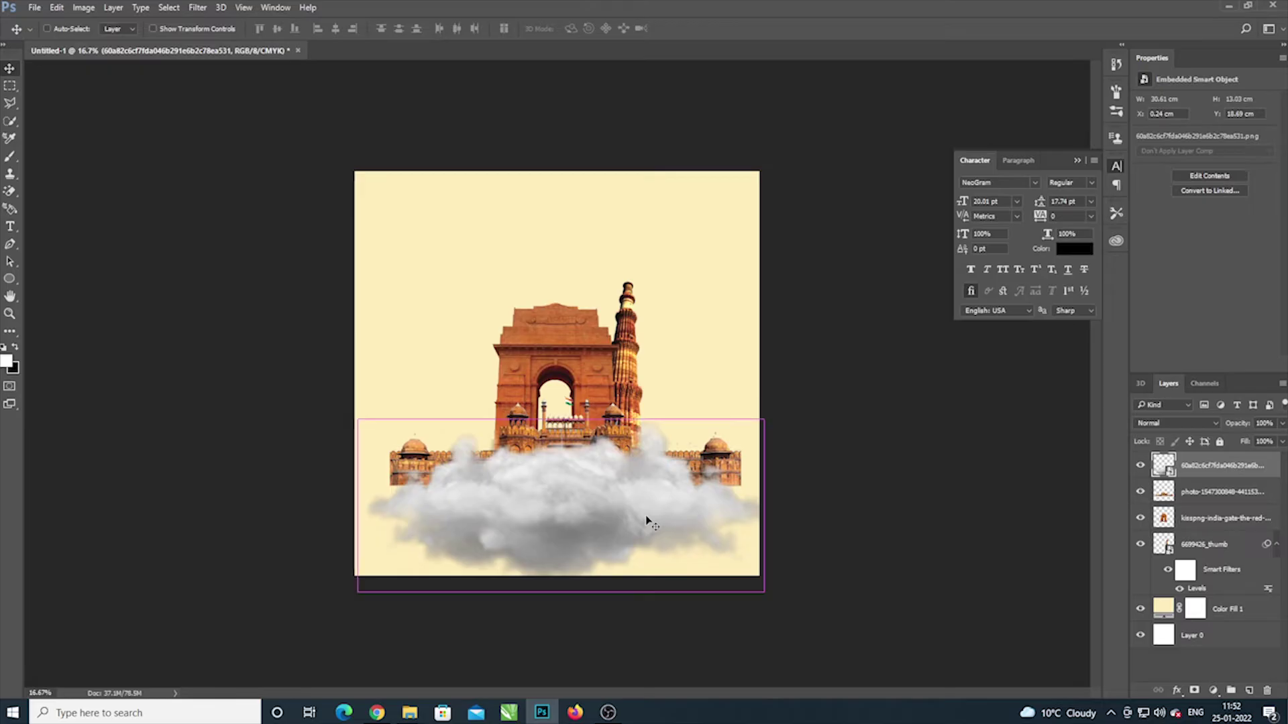
key("ctrl+u")
Step: Colorize the cloud with Hue 33, Saturation 54 and Lightness +2 for a warm peach tint
left_click_drag(635, 159, 920, 216)
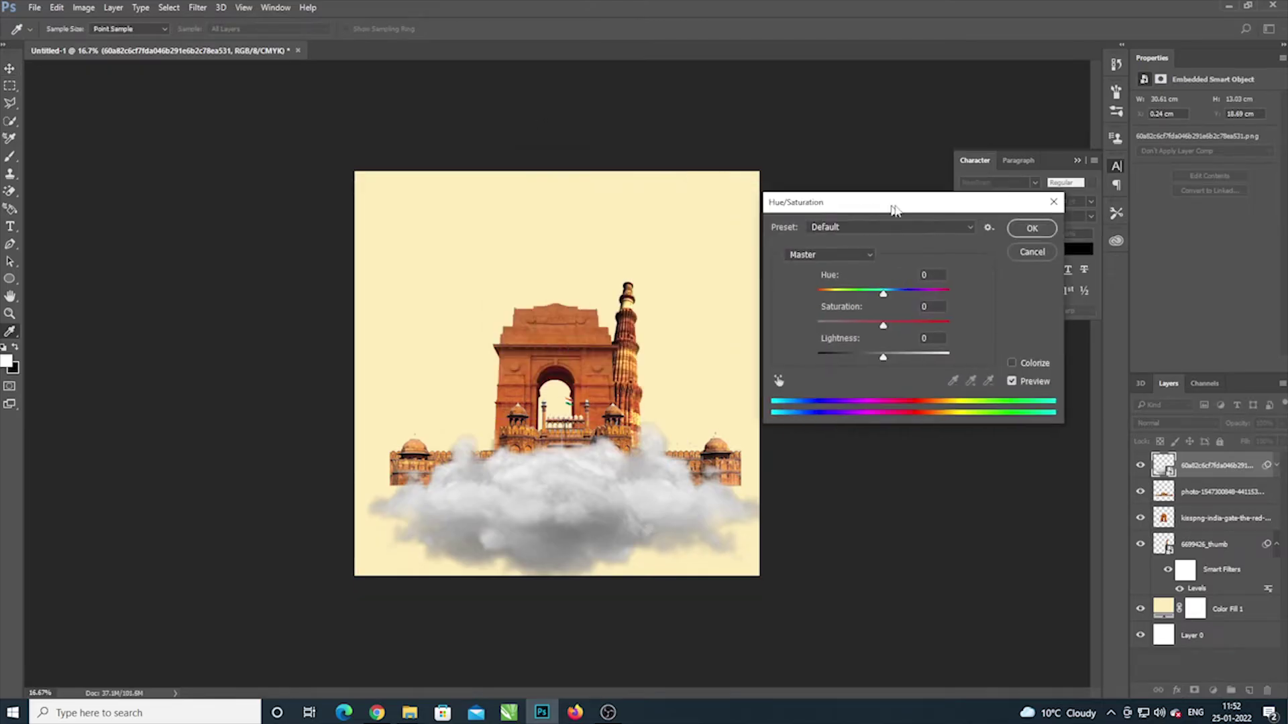
left_click_drag(899, 312, 926, 305)
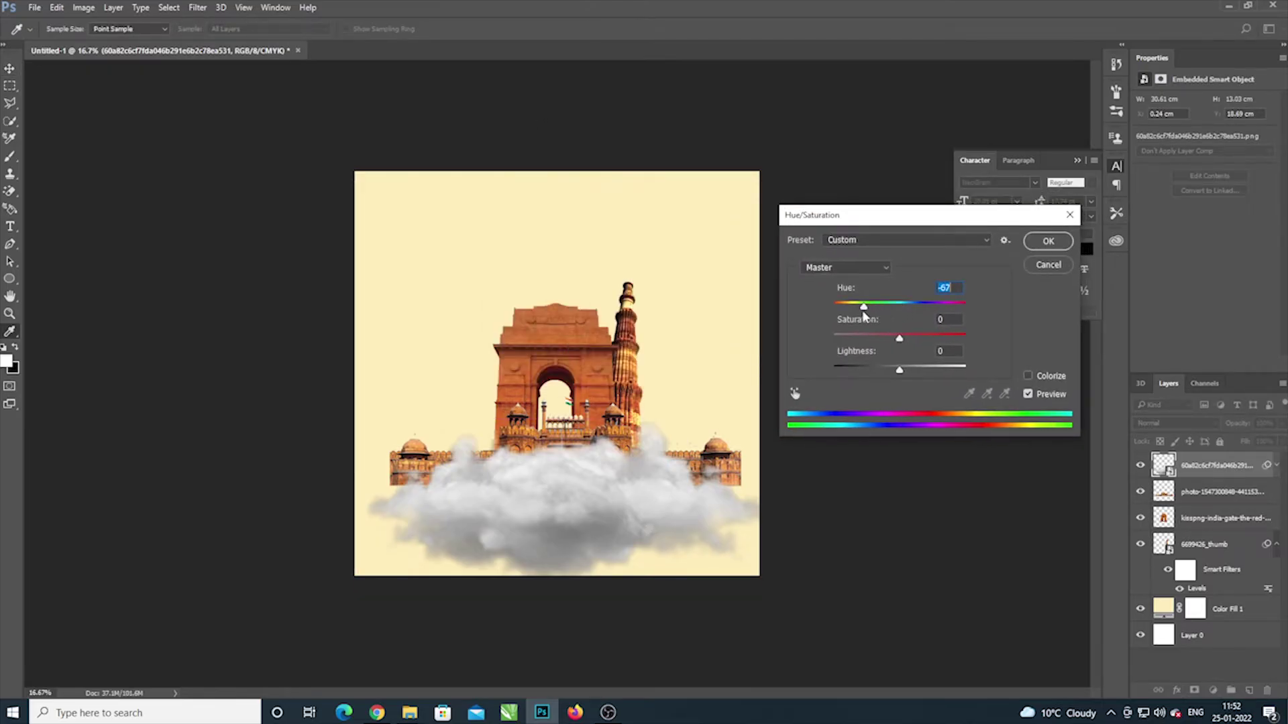
left_click(1028, 376)
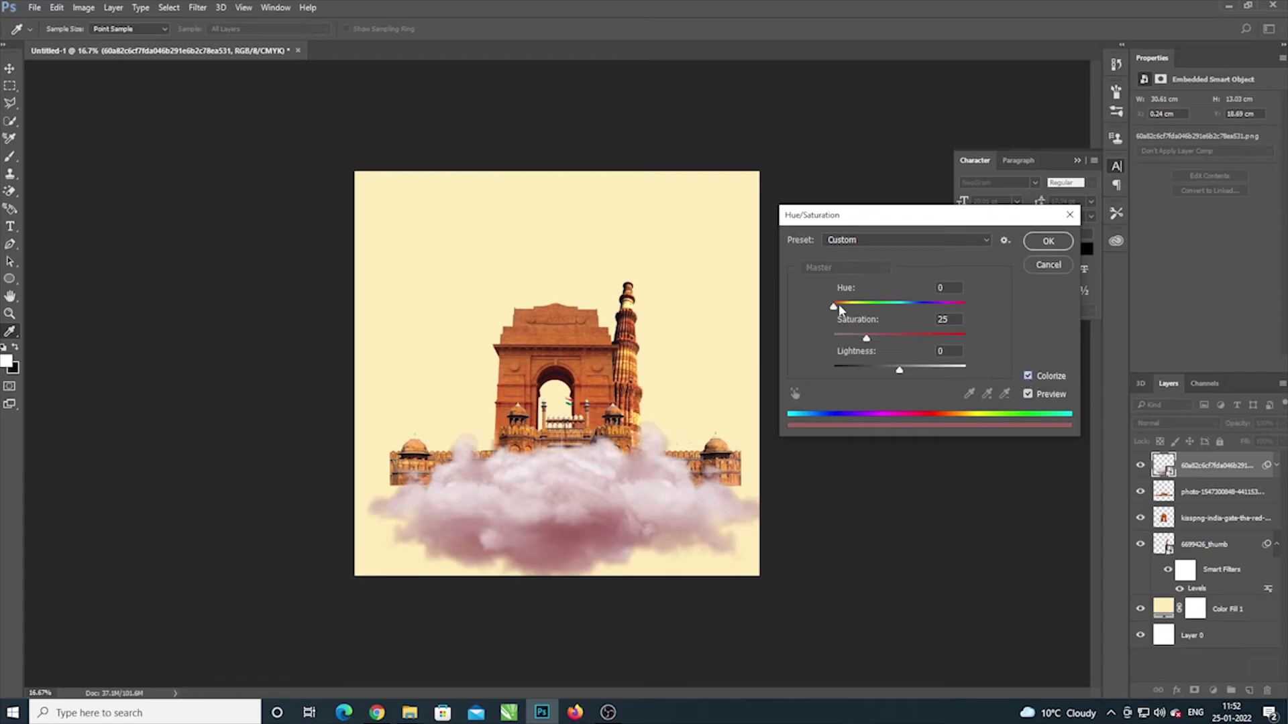
mouse_move(835, 306)
left_mouse_down()
mouse_move(864, 307)
mouse_move(915, 349)
left_mouse_up()
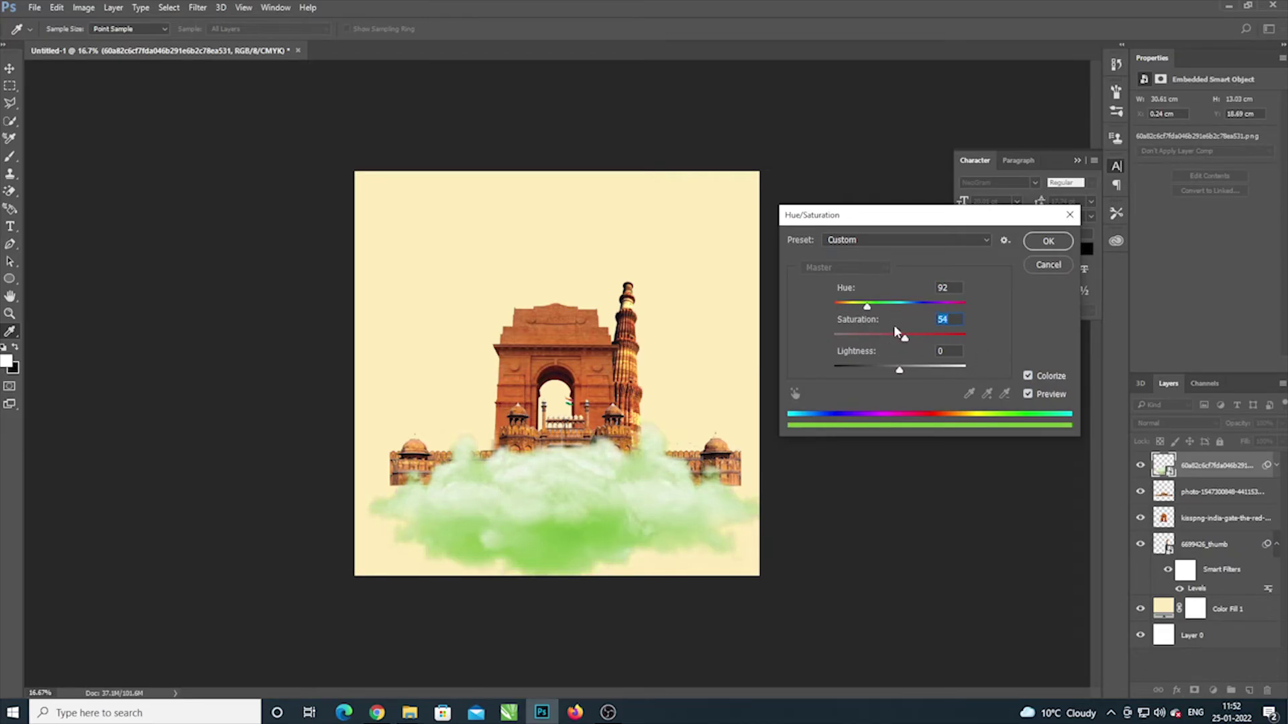
left_click_drag(866, 306, 844, 306)
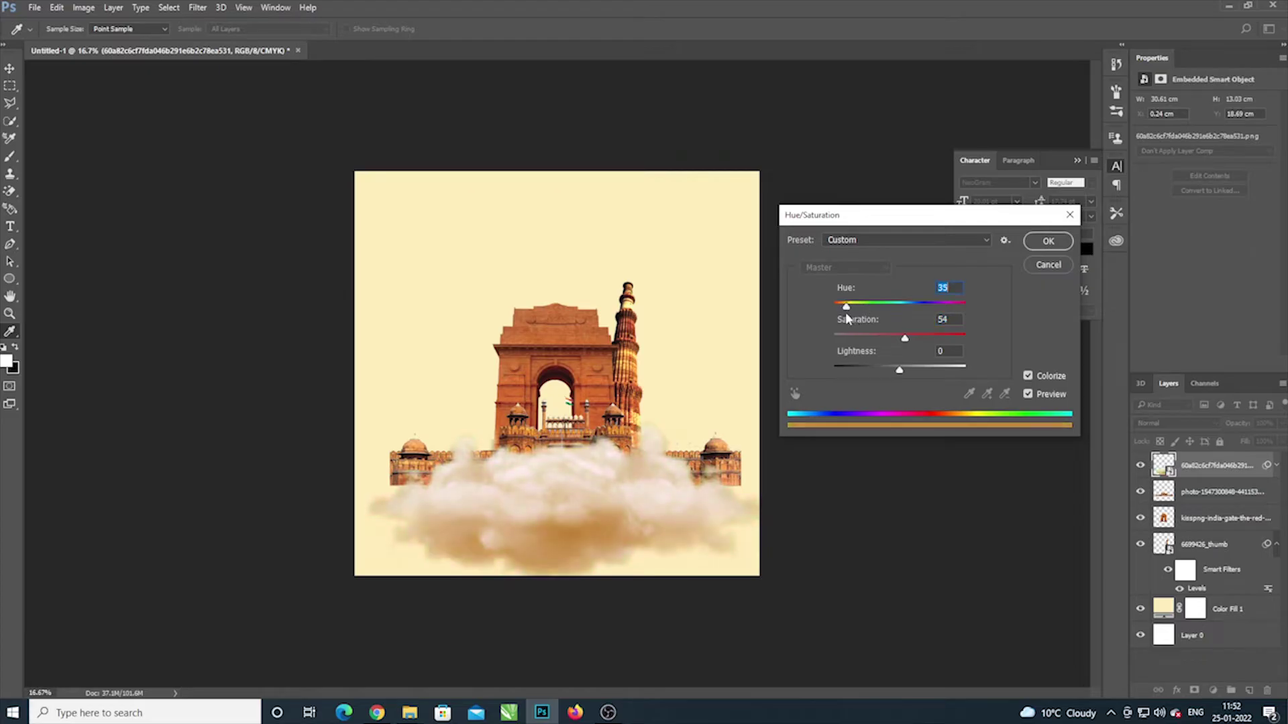
left_click_drag(899, 371, 902, 381)
left_click(1049, 242)
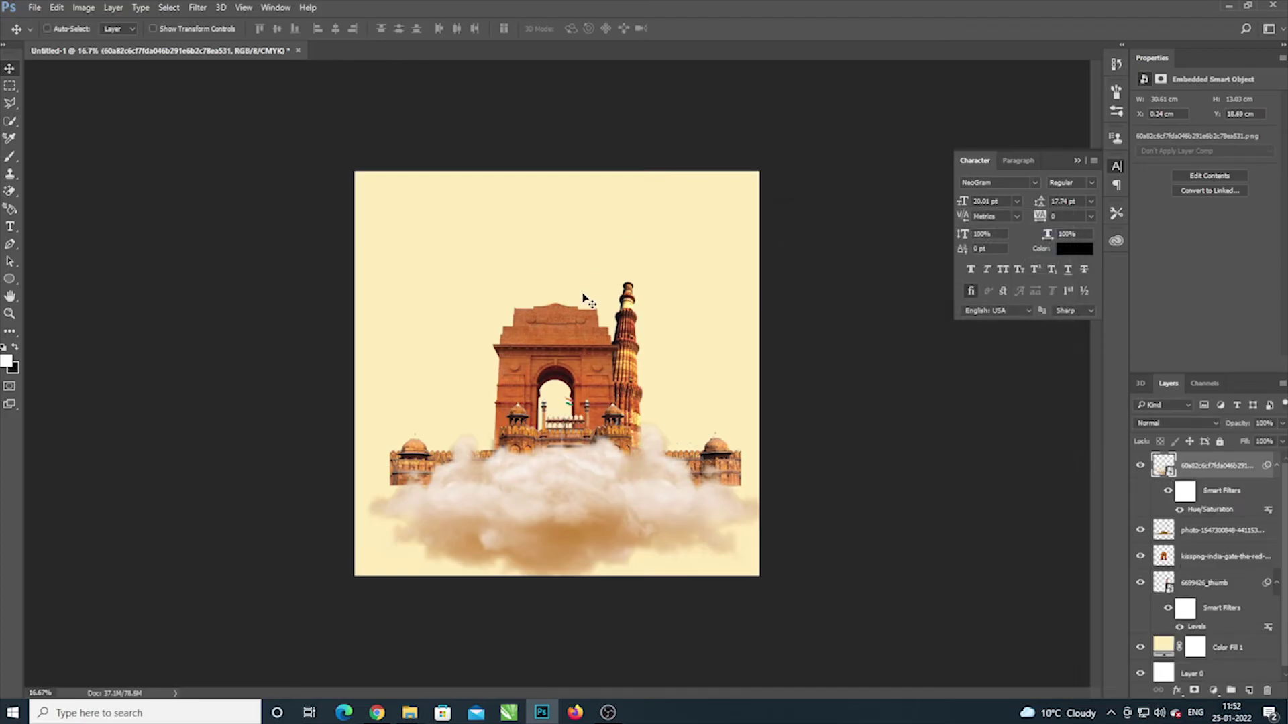
Step: Lower the Red Fort and reorder layers: cloud on top, Red Fort just above Color Fill 1
key("ctrl+plus")
mouse_move(577, 560)
left_mouse_down()
mouse_move(567, 589)
mouse_move(563, 568)
mouse_move(583, 576)
left_mouse_up()
left_click_drag(815, 512, 786, 556)
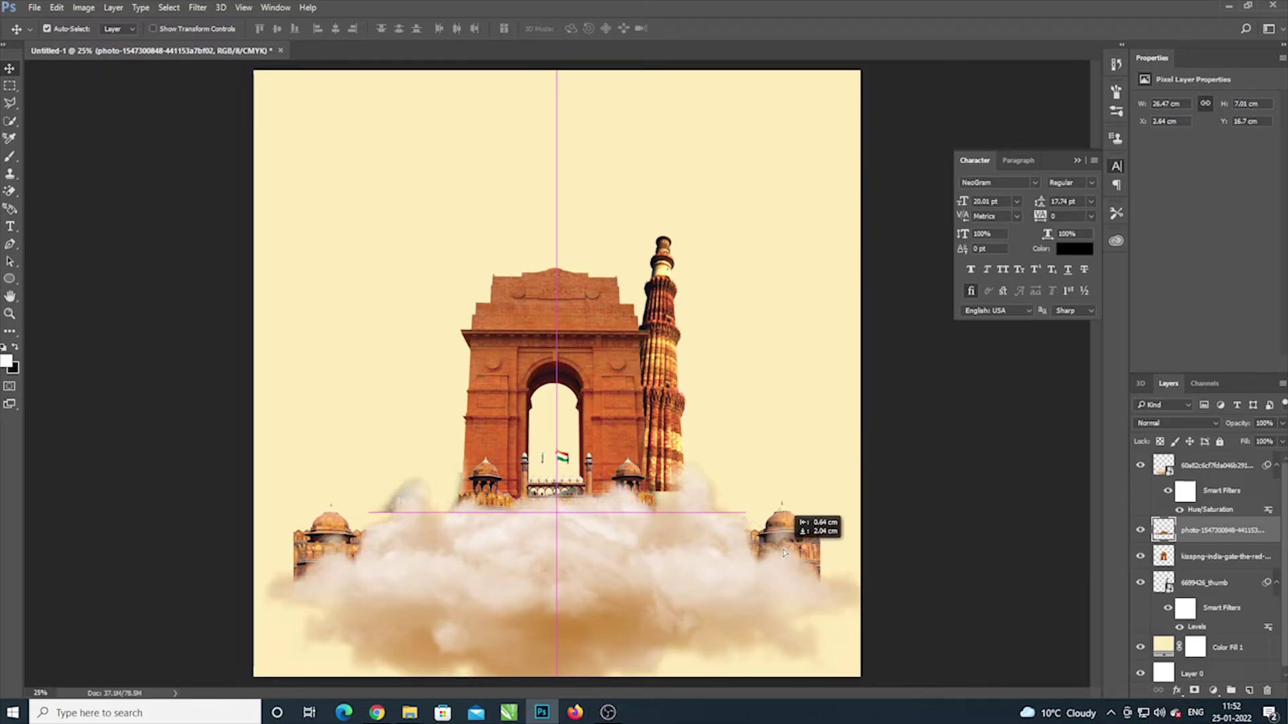
left_click_drag(786, 555, 783, 552)
left_click(782, 552)
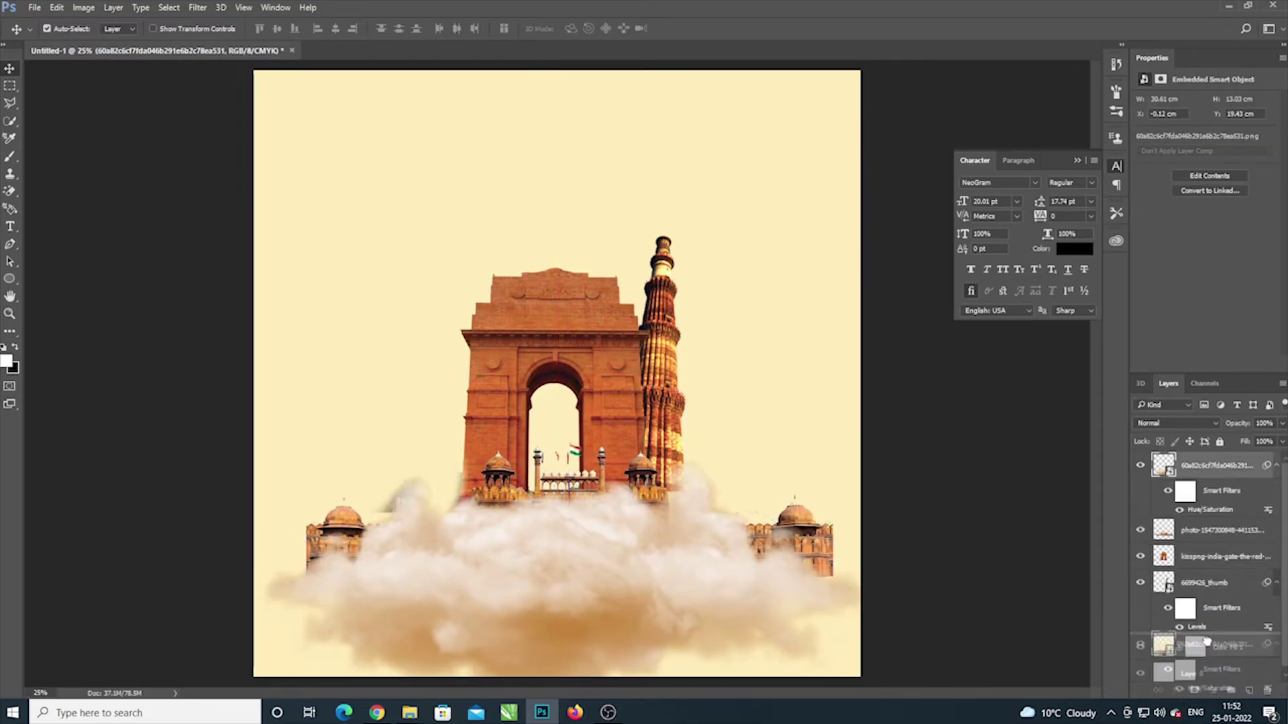
left_click_drag(1211, 481, 1207, 637)
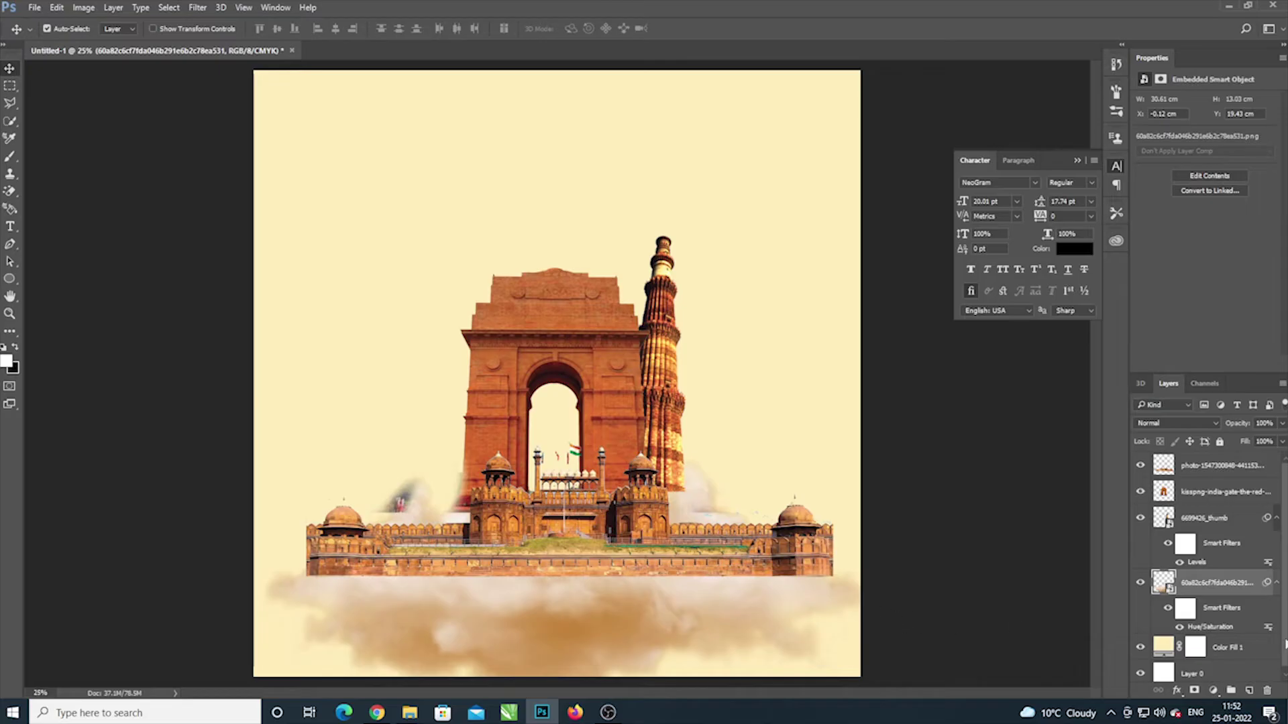
key("ctrl+shift+bracketright")
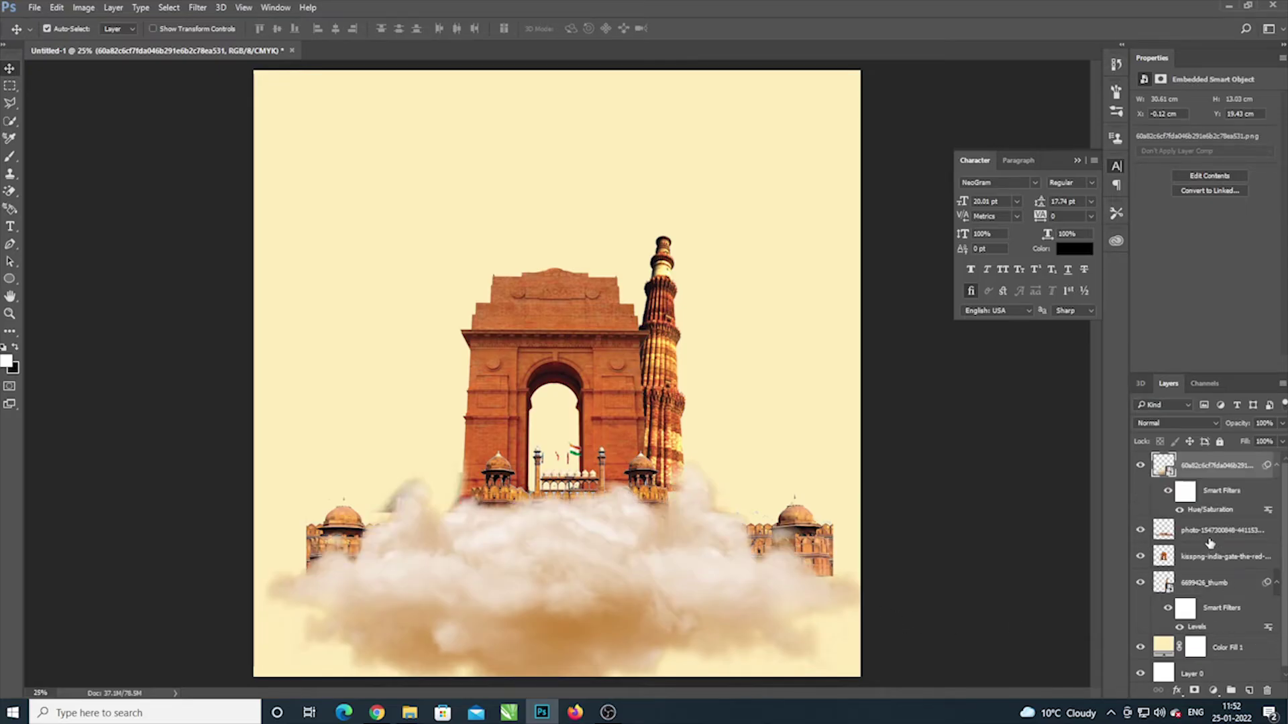
left_click_drag(1211, 543, 1208, 638)
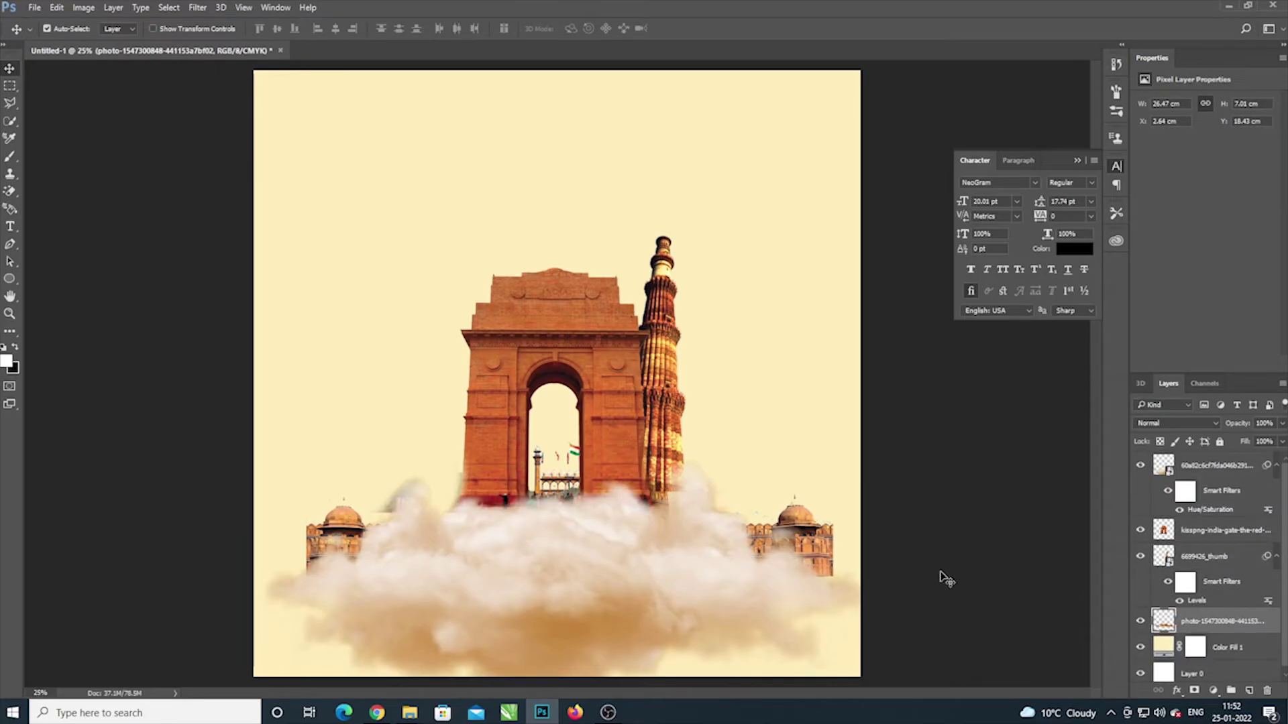
Step: Centre the Red Fort across the canvas, raised slightly so its domes show above the cloud
mouse_move(814, 542)
left_mouse_down()
mouse_move(823, 537)
mouse_move(813, 545)
left_mouse_up()
mouse_move(1226, 624)
left_mouse_down()
mouse_move(1231, 463)
mouse_move(1218, 537)
left_mouse_up()
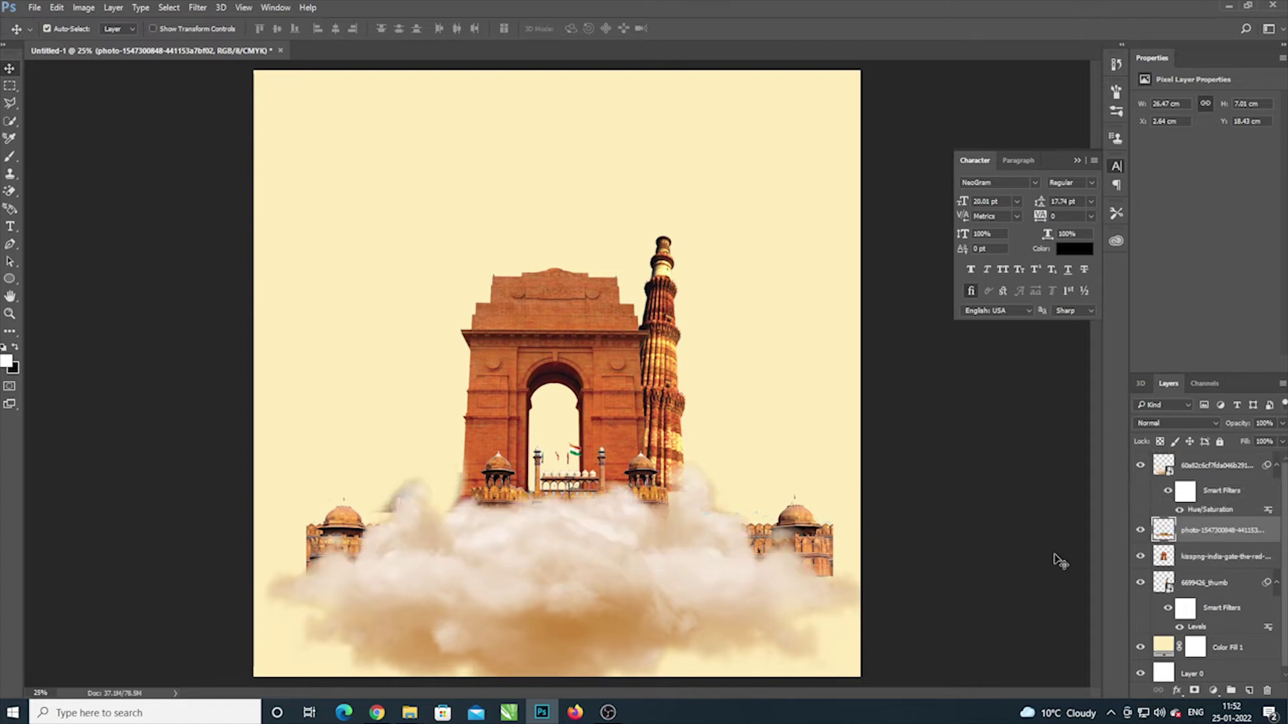
left_click_drag(769, 586, 765, 596)
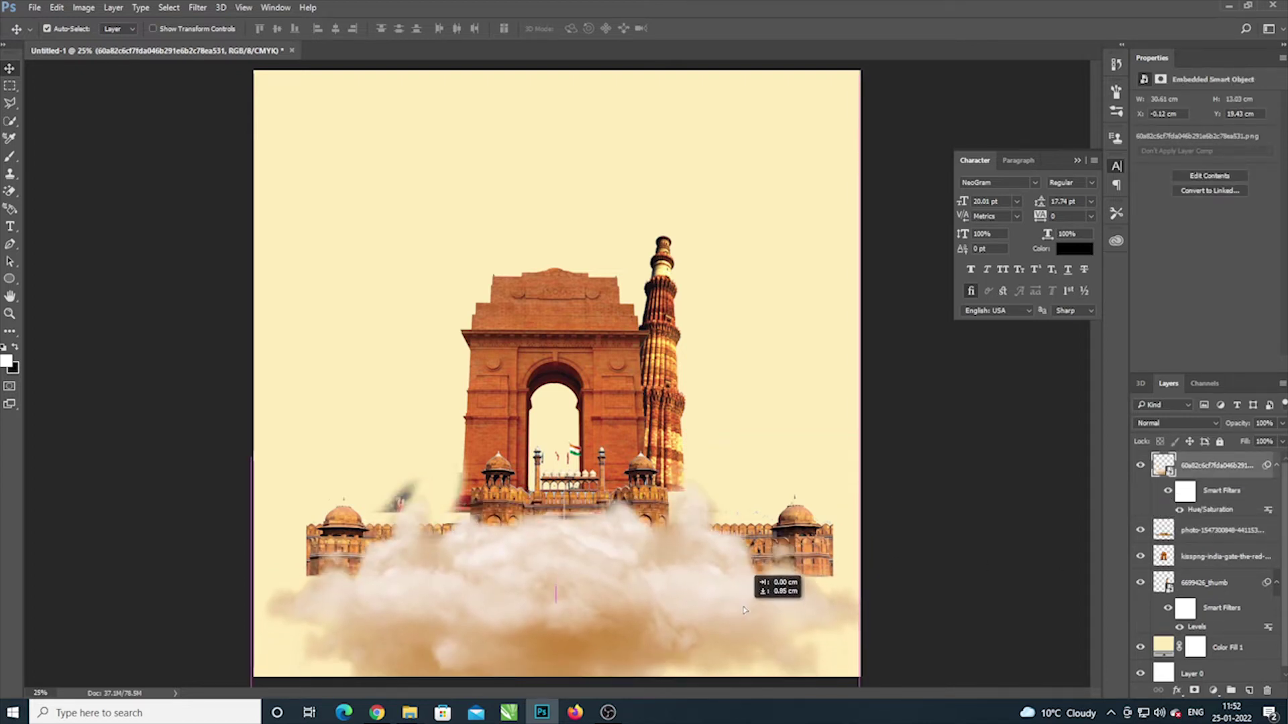
left_click_drag(805, 573, 808, 544)
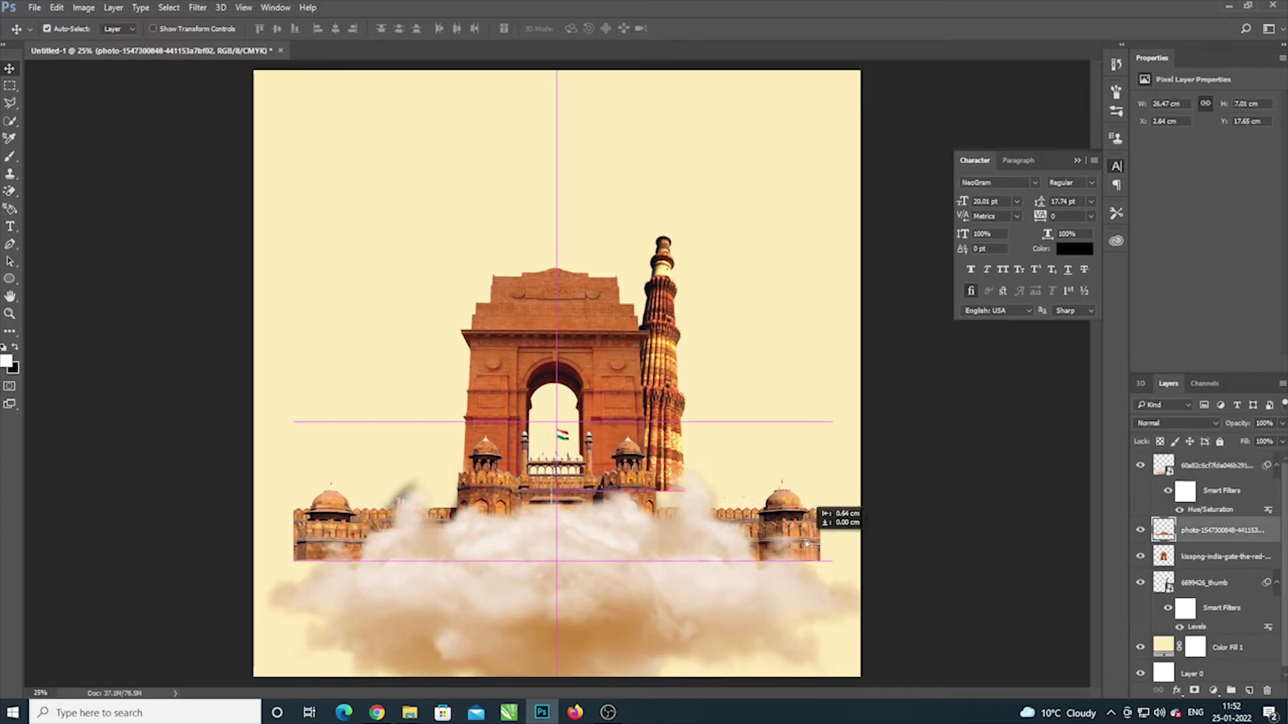
left_click_drag(807, 545, 805, 545)
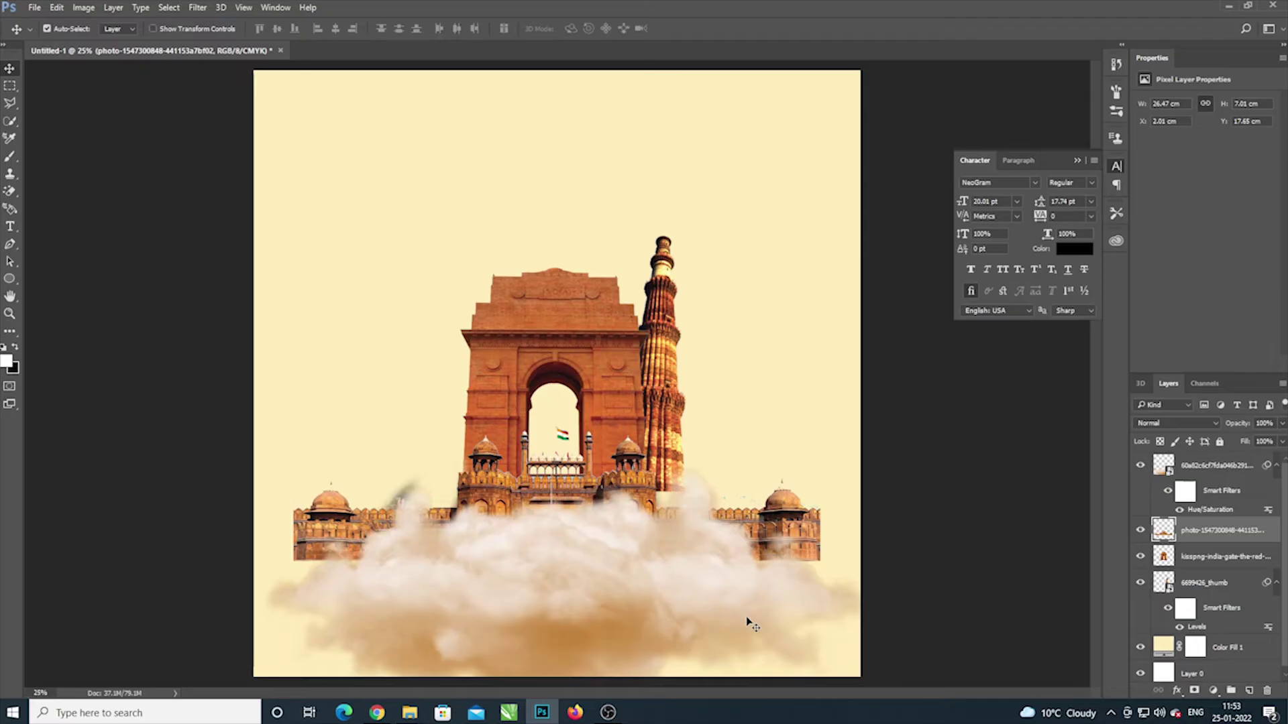
left_click_drag(811, 540, 812, 525)
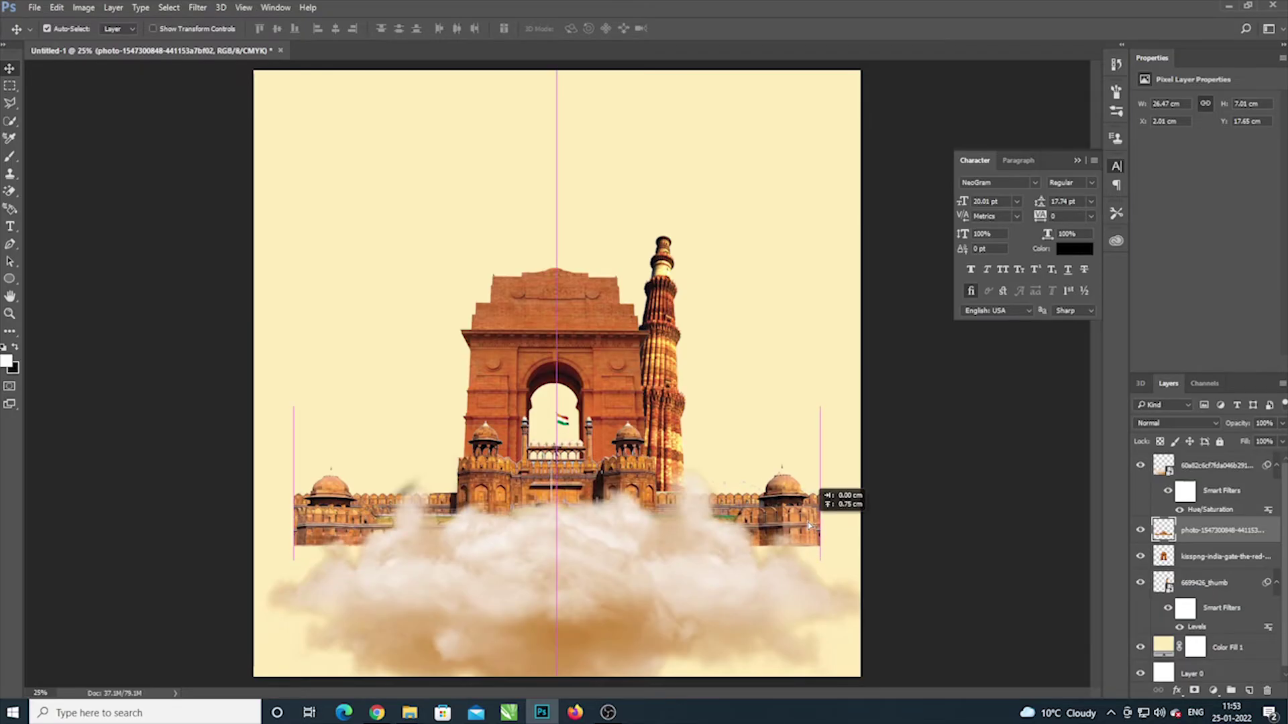
left_click(709, 580)
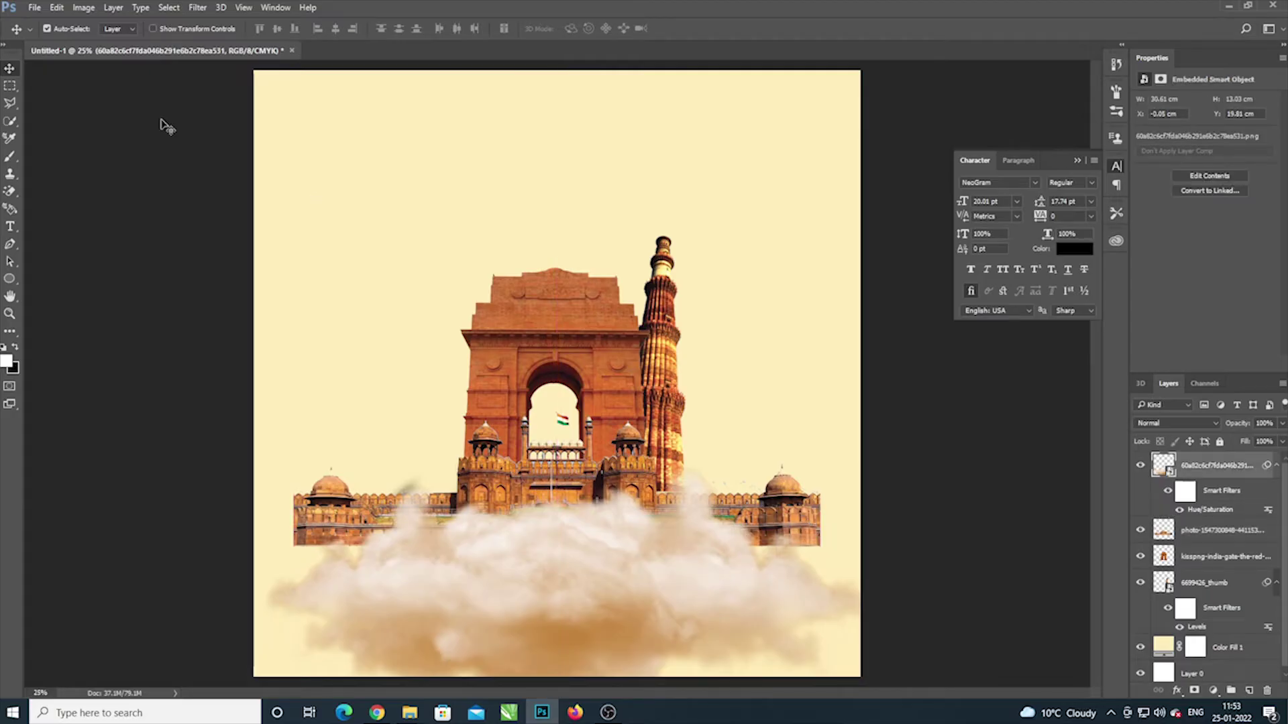
Step: Rasterize the cloud and erase the Red Fort's left dome area with a 300 px Eraser
right_click(10, 191)
left_click(47, 193)
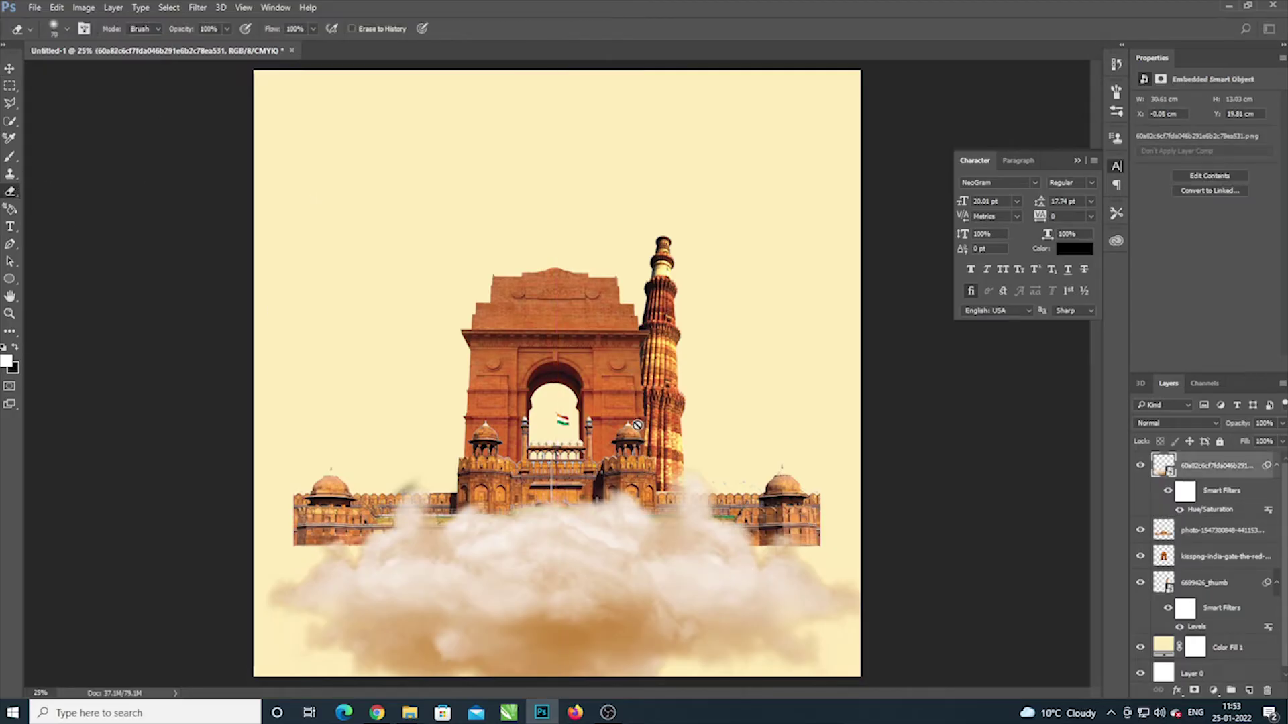
right_click(1204, 472)
left_click(1073, 300)
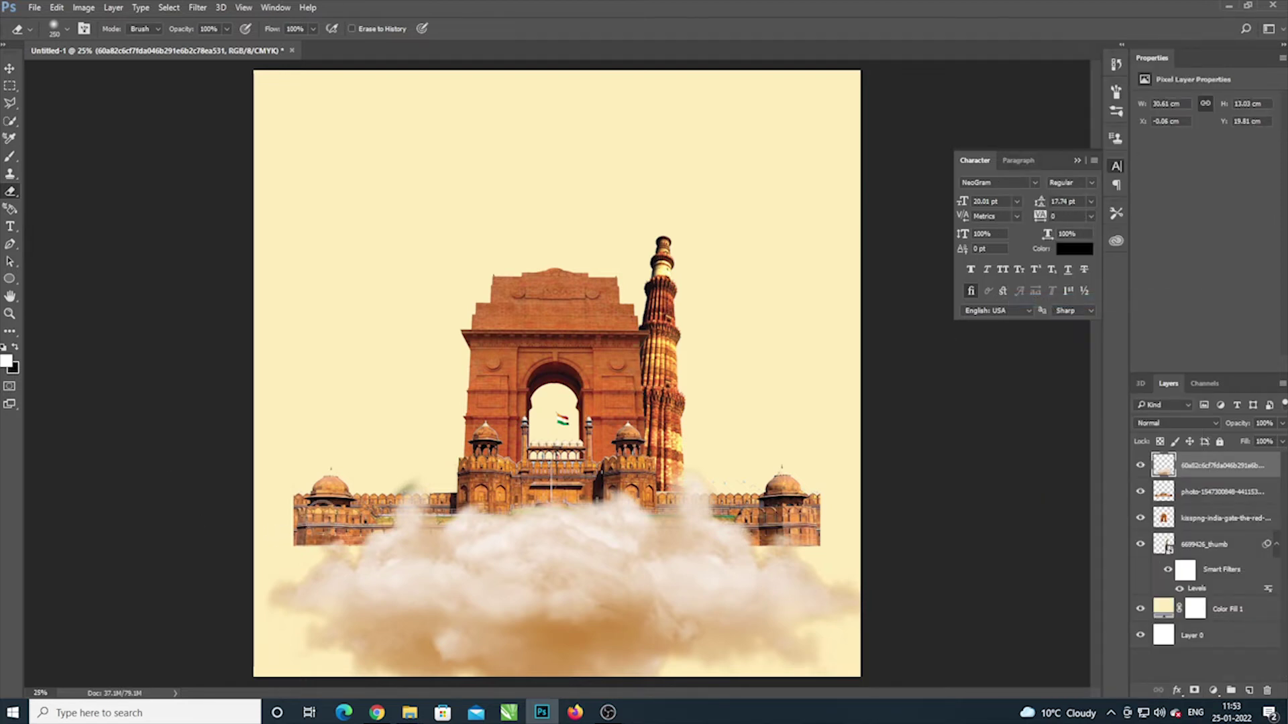
key("bracketright")
left_click(1196, 493)
mouse_move(342, 483)
left_mouse_down()
mouse_move(329, 513)
mouse_move(420, 552)
mouse_move(446, 510)
left_mouse_up()
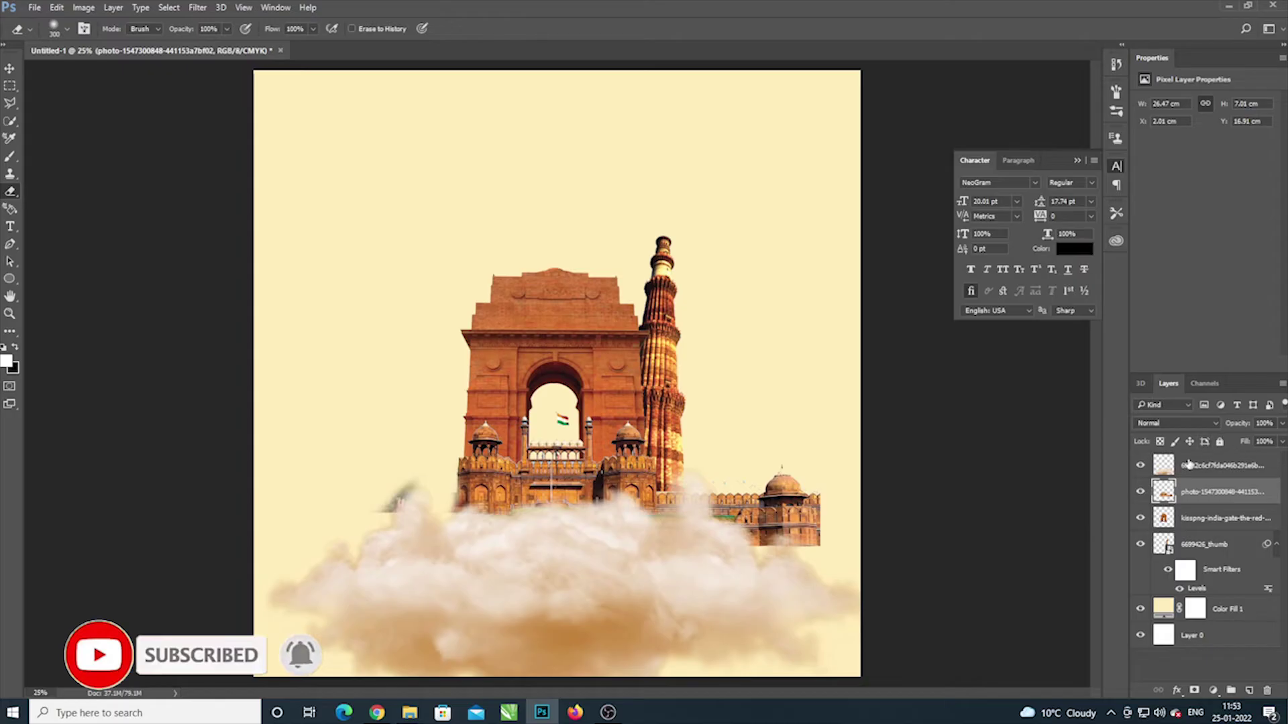
Step: Erase a smudge left of the fort, undo it, and review layer and eraser settings
key("alt+bracketright")
left_click_drag(360, 517, 388, 489)
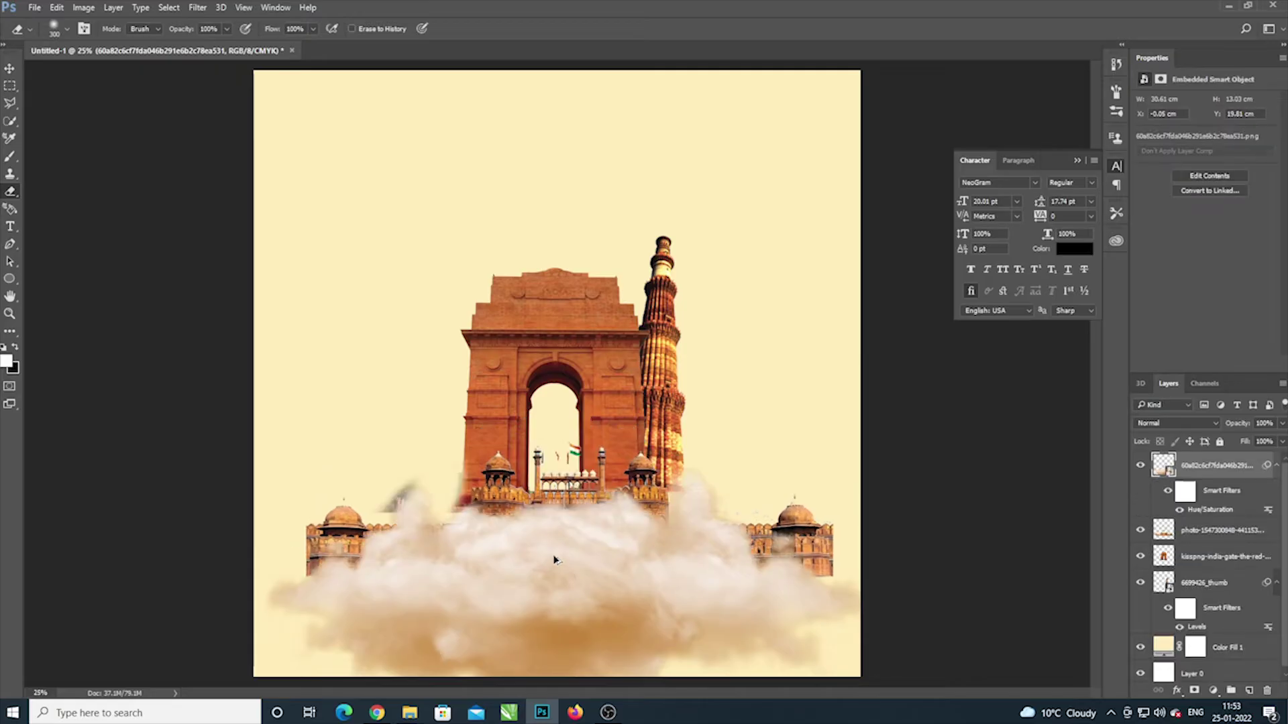
key("ctrl+Left")
key("ctrl+Left")
right_click(1225, 468)
left_click(972, 472)
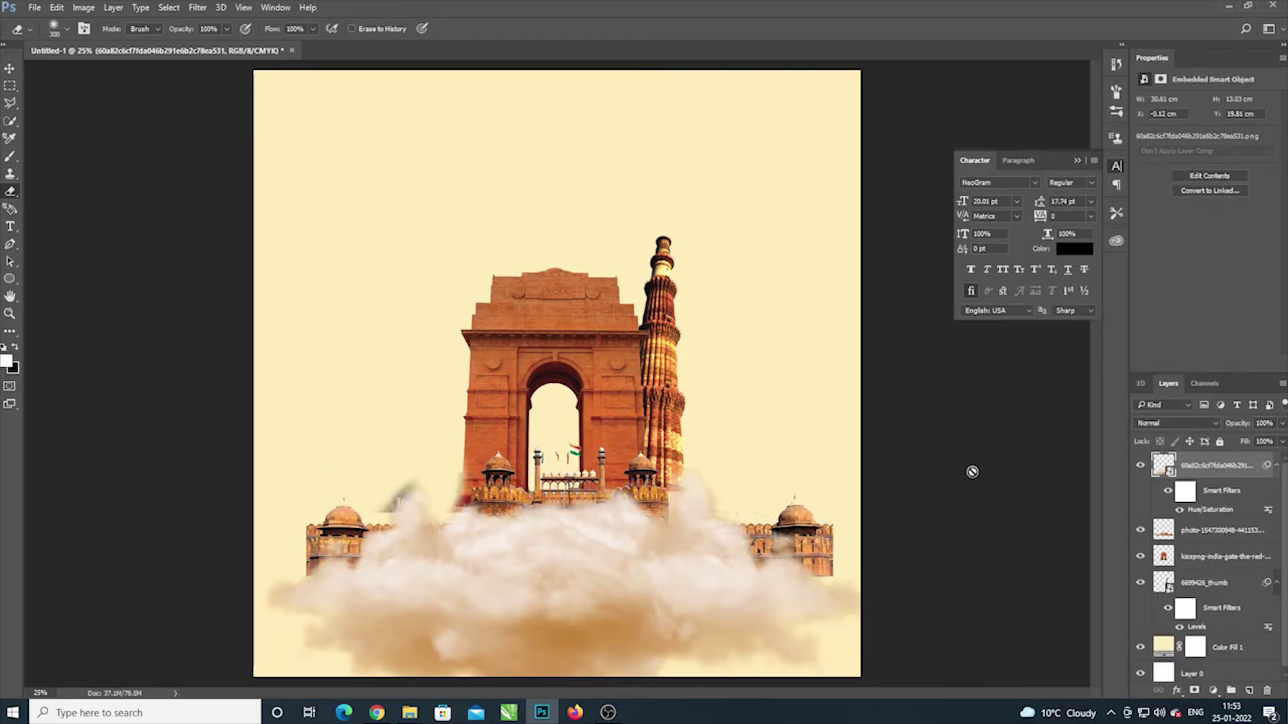
right_click(1222, 532)
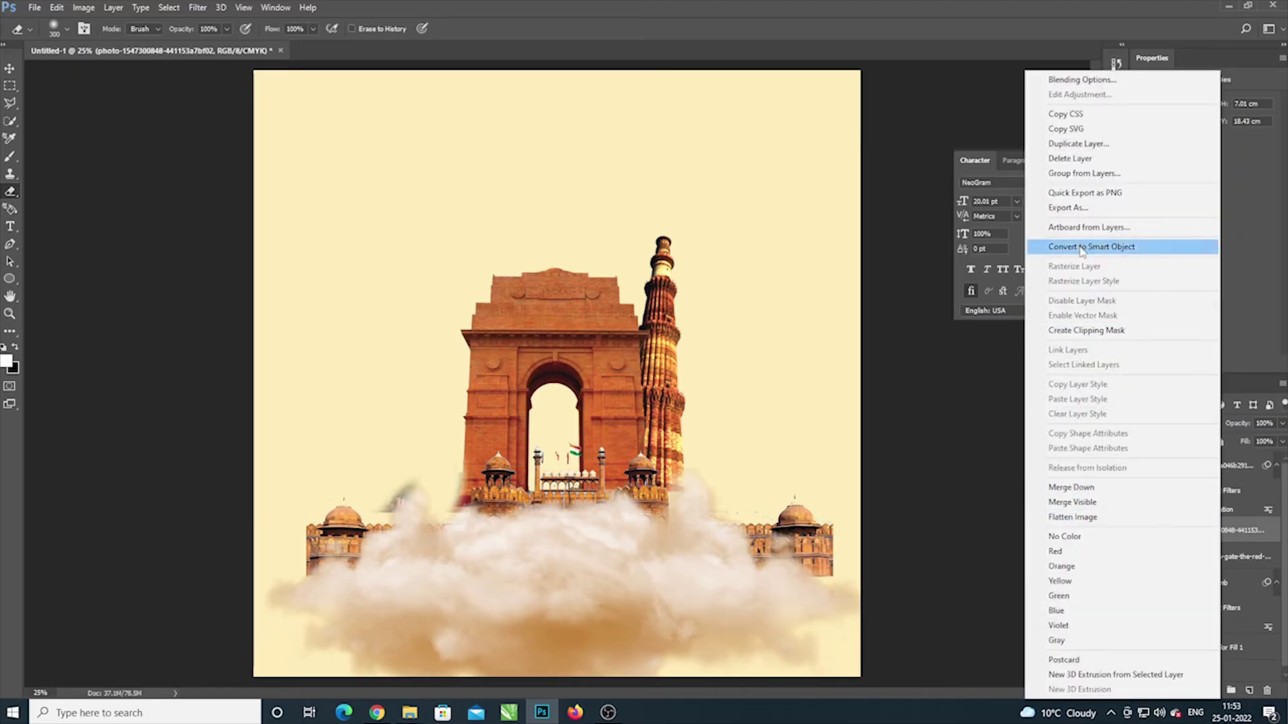
left_click(964, 503)
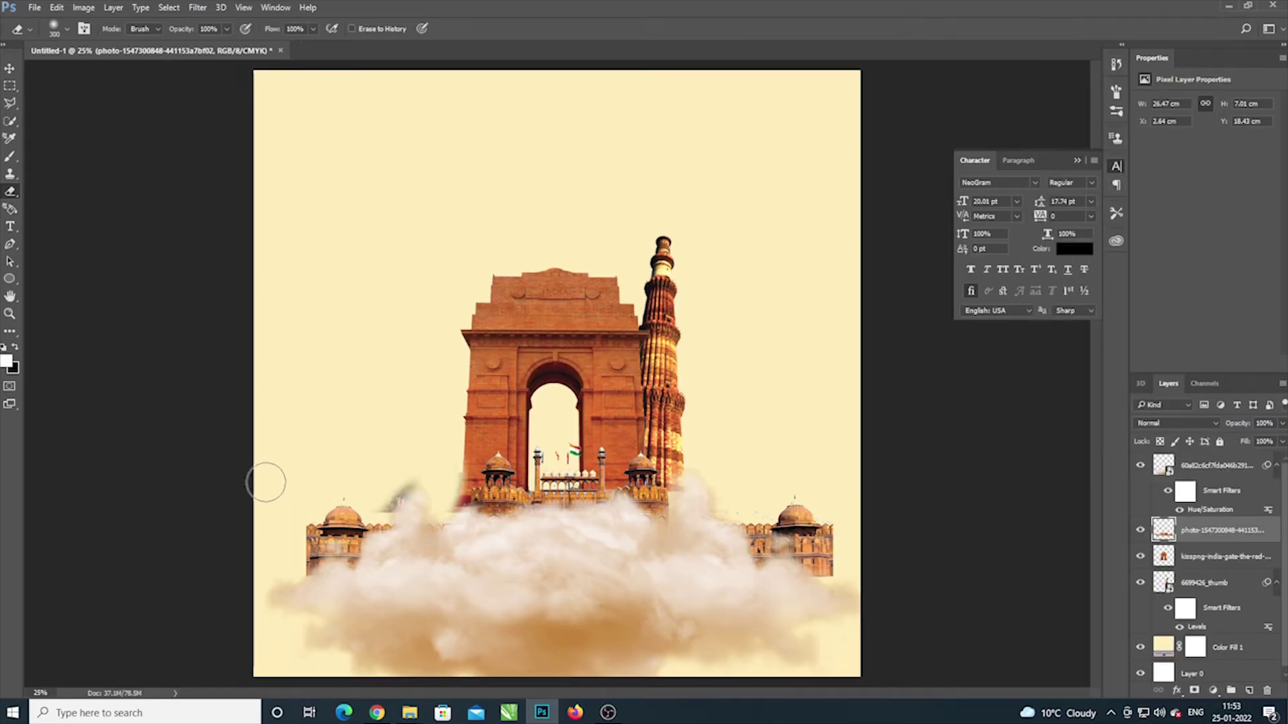
left_click(60, 29)
Step: Erase the Red Fort's right-hand wing and dome beside the cloud, checking it zoomed in
left_click_drag(335, 537, 318, 567)
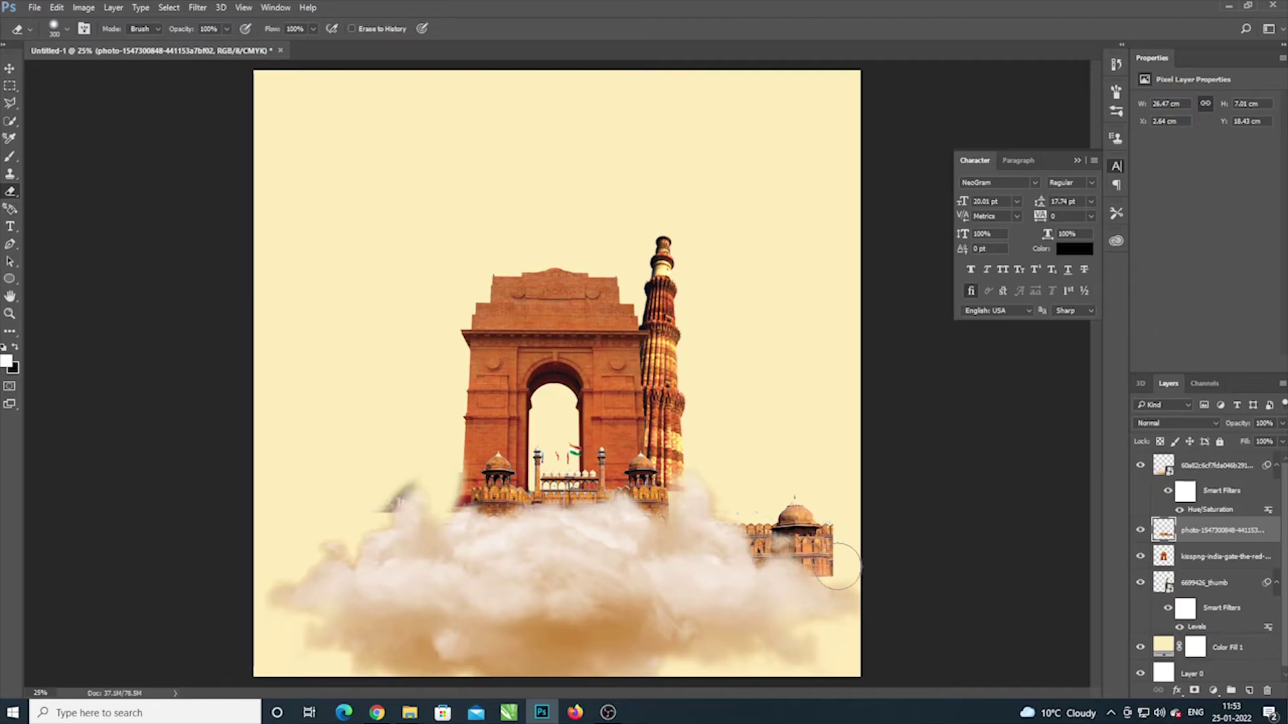
left_click_drag(839, 563, 749, 601)
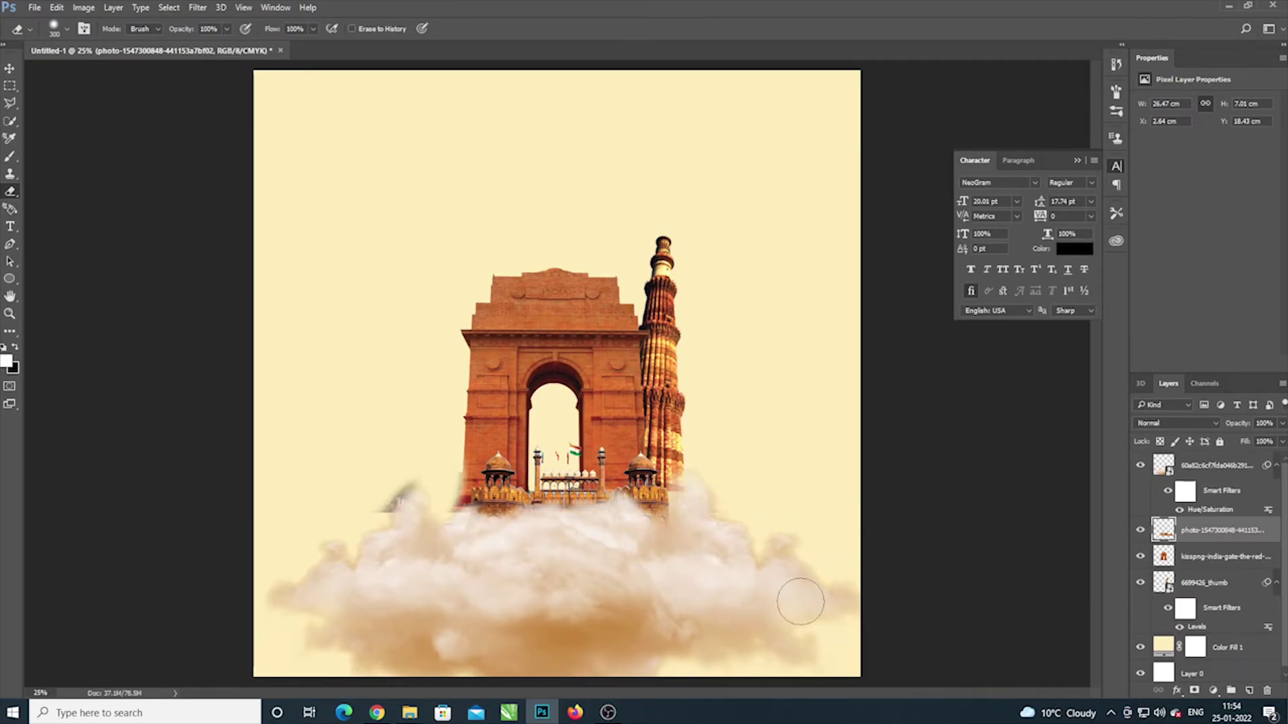
key("z")
key("ctrl+z")
left_click(782, 537)
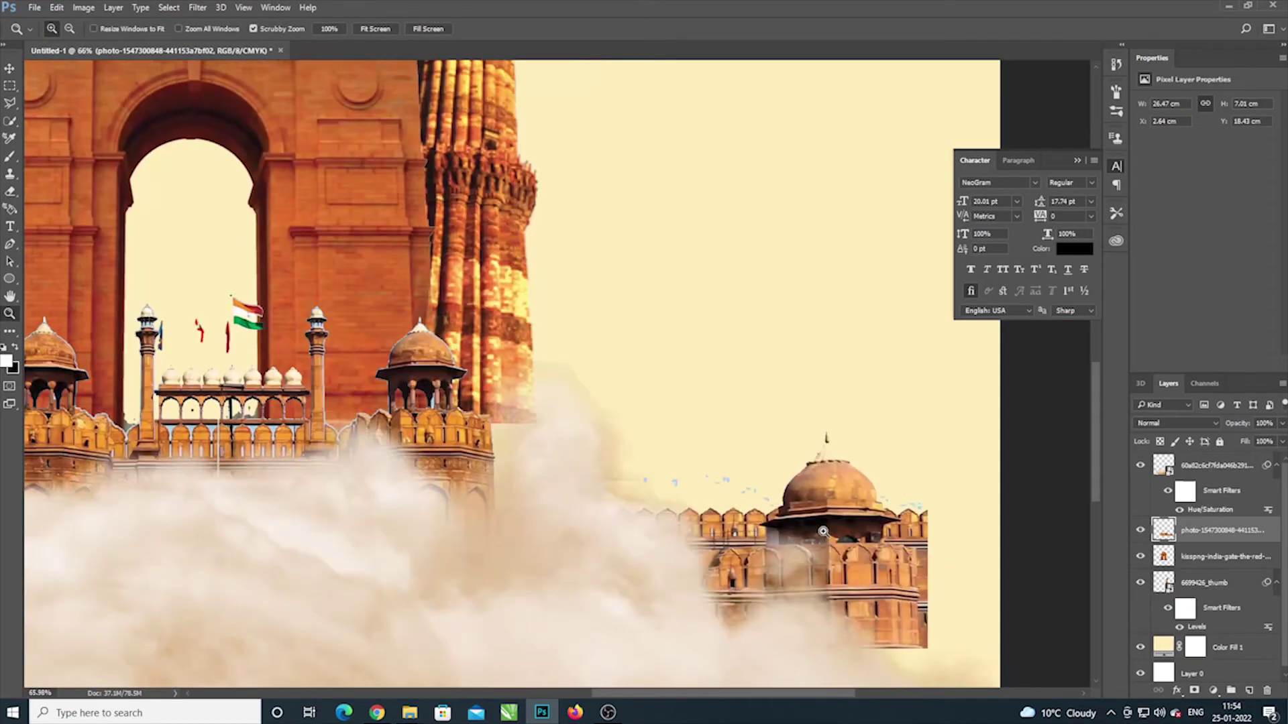
left_click(819, 533, "alt")
left_click(820, 533, "alt")
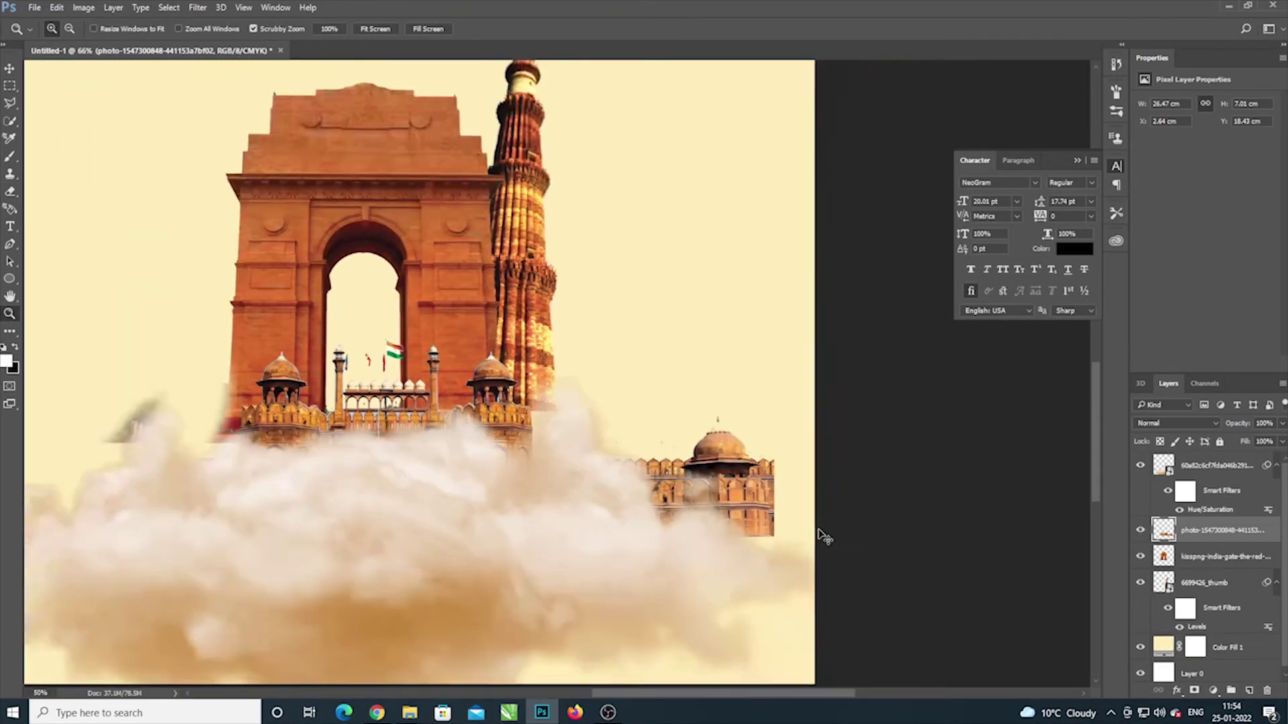
left_click(664, 520, "alt")
left_click(10, 192)
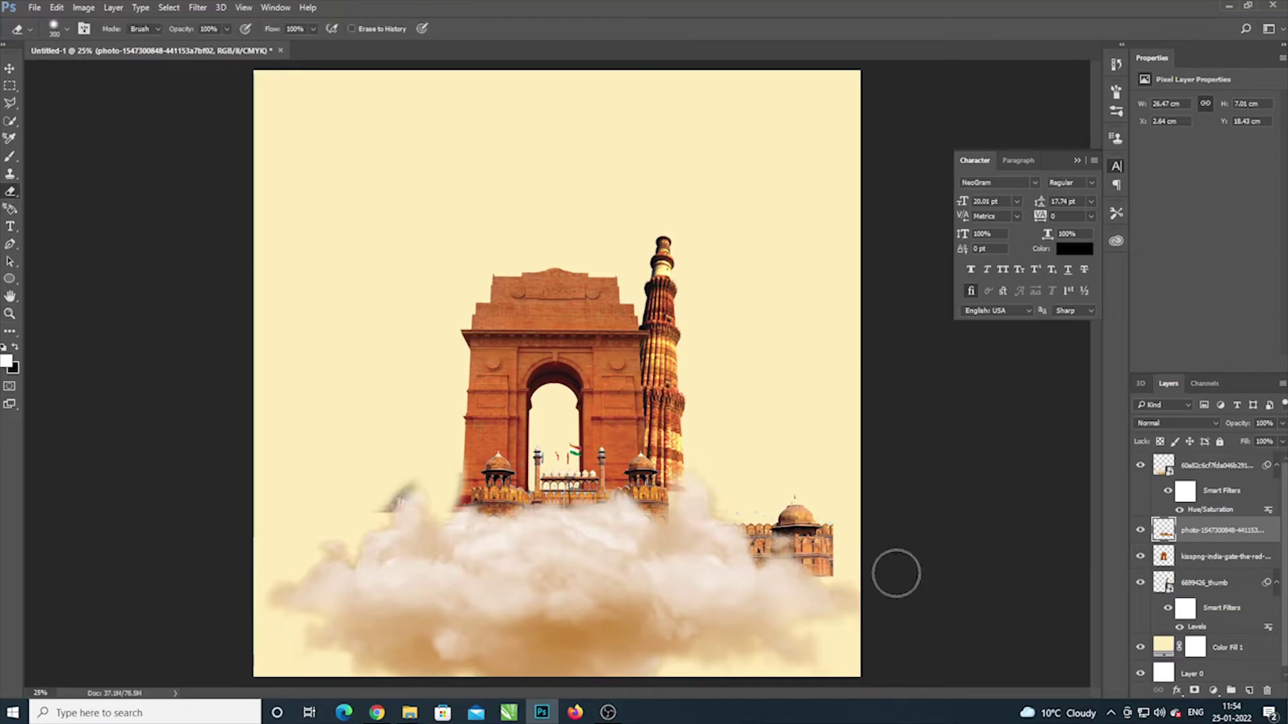
mouse_move(805, 526)
left_mouse_down()
mouse_move(798, 578)
mouse_move(753, 569)
mouse_move(825, 546)
left_mouse_up()
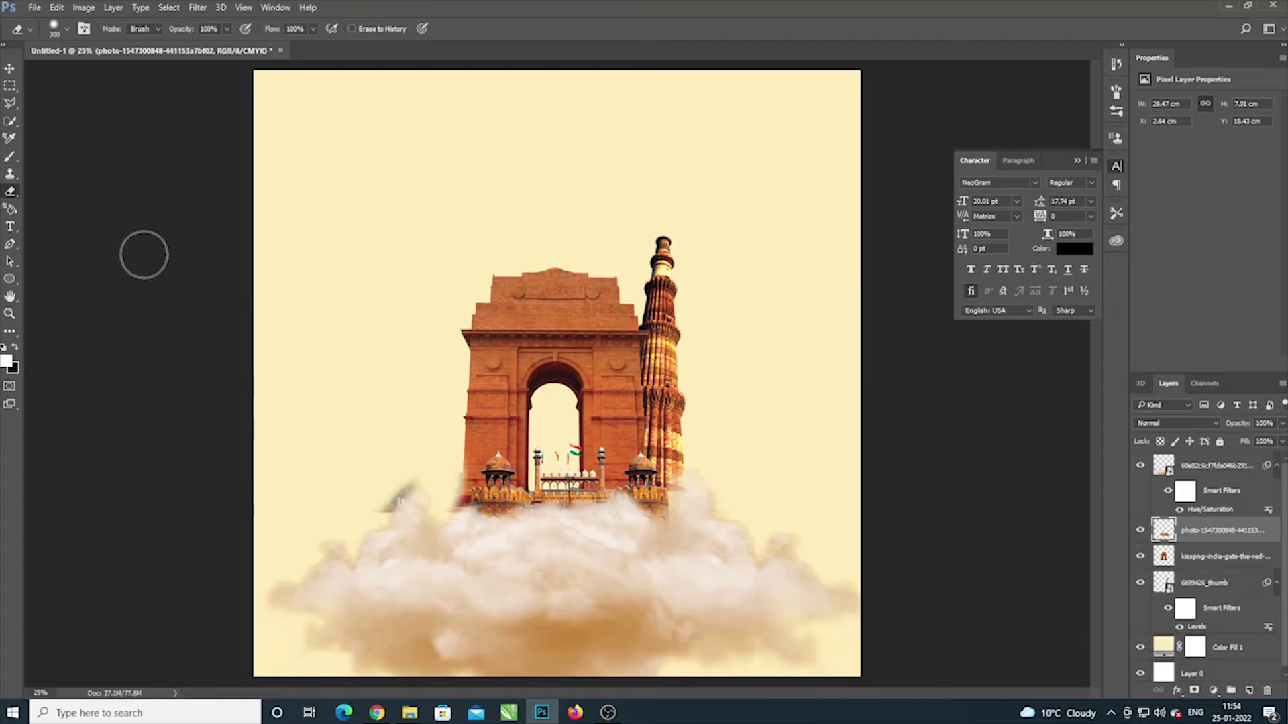
left_click(10, 69)
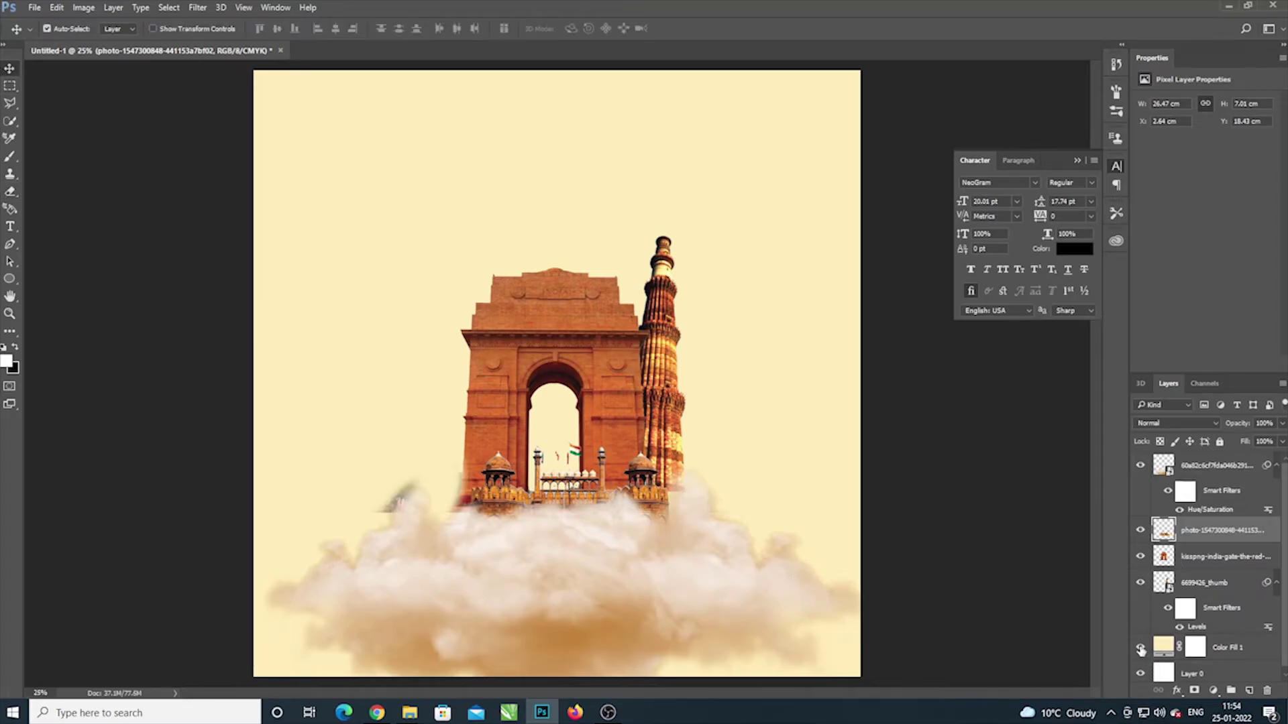
Step: Erase the grey smudge left of the India Gate base on the kisspng layer
left_click(1141, 649)
left_click(1140, 648)
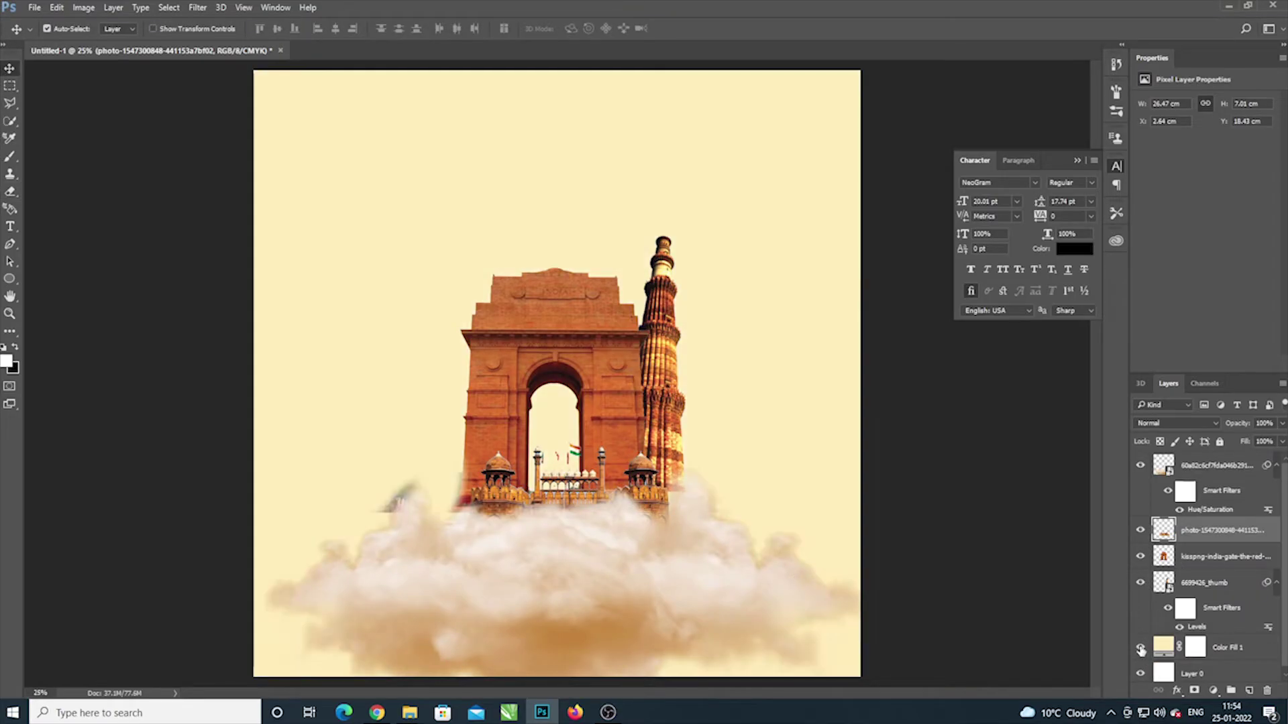
left_click(1227, 560)
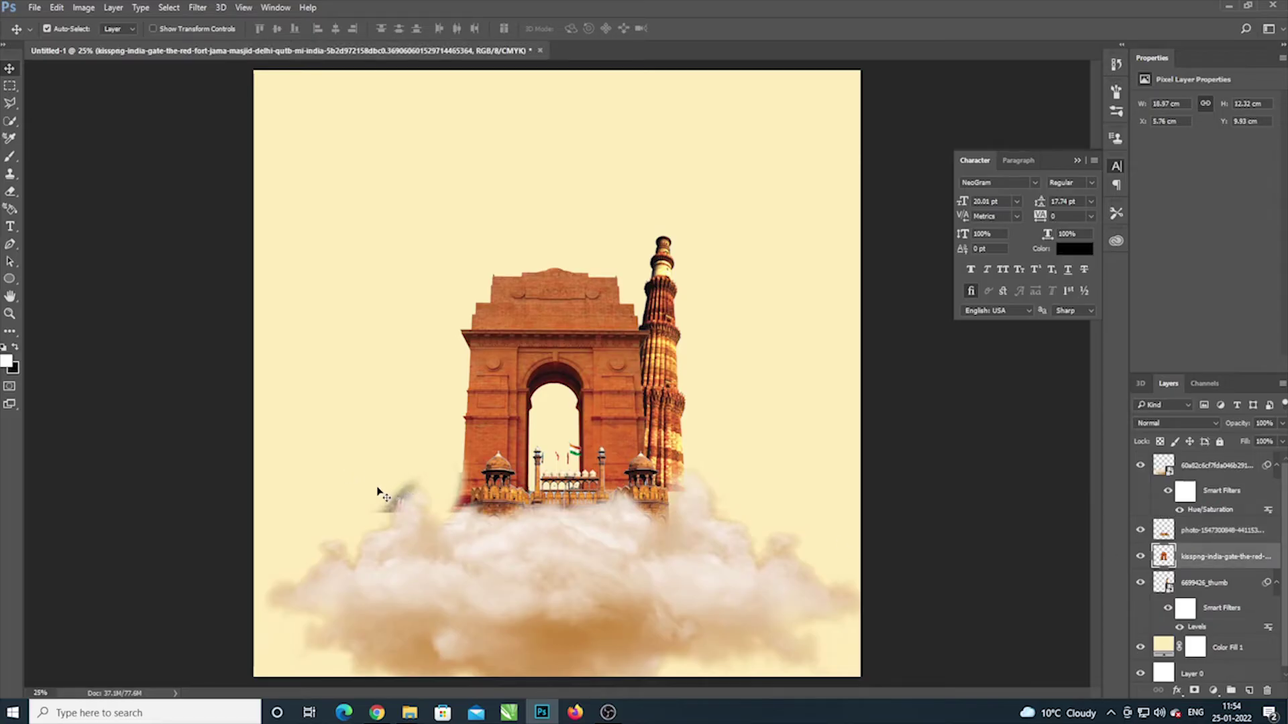
left_click(10, 191)
mouse_move(385, 509)
left_mouse_down()
mouse_move(403, 519)
mouse_move(391, 485)
mouse_move(383, 535)
left_mouse_up()
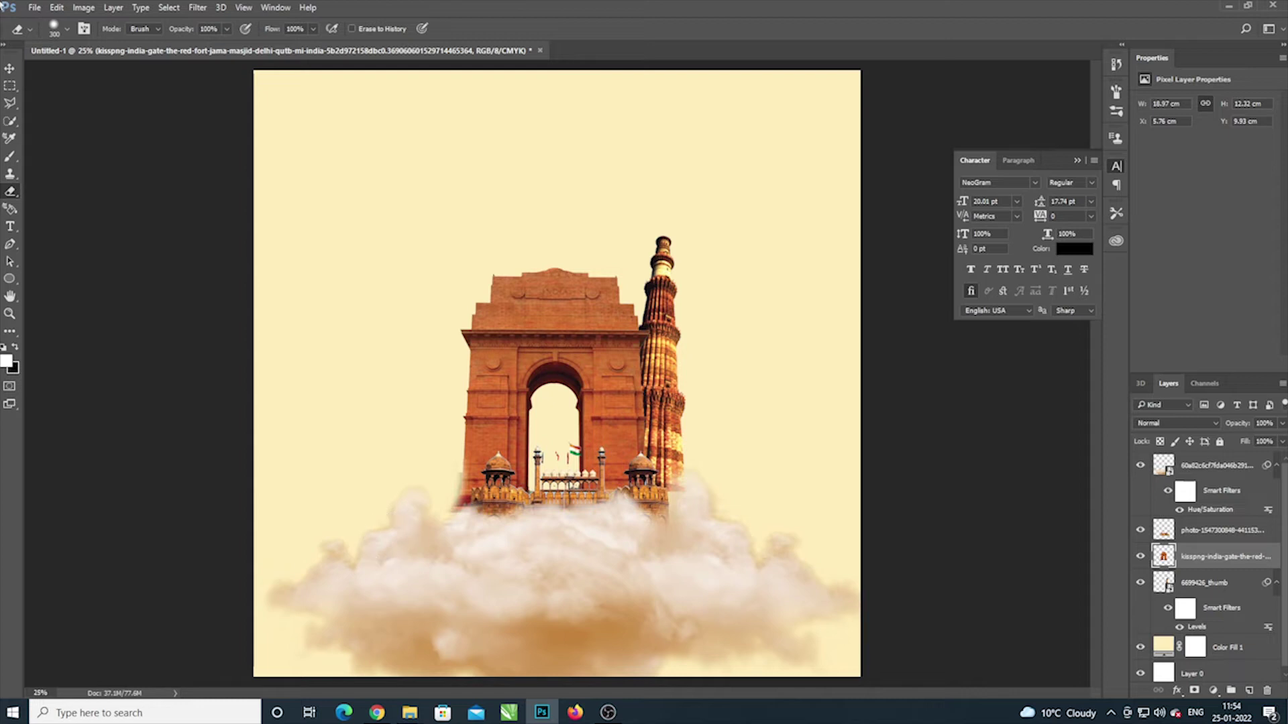
Step: Lower the top cloud and the India Gate/Red Fort layer so the monuments sit deeper
left_click(10, 68)
left_click_drag(679, 587, 678, 595)
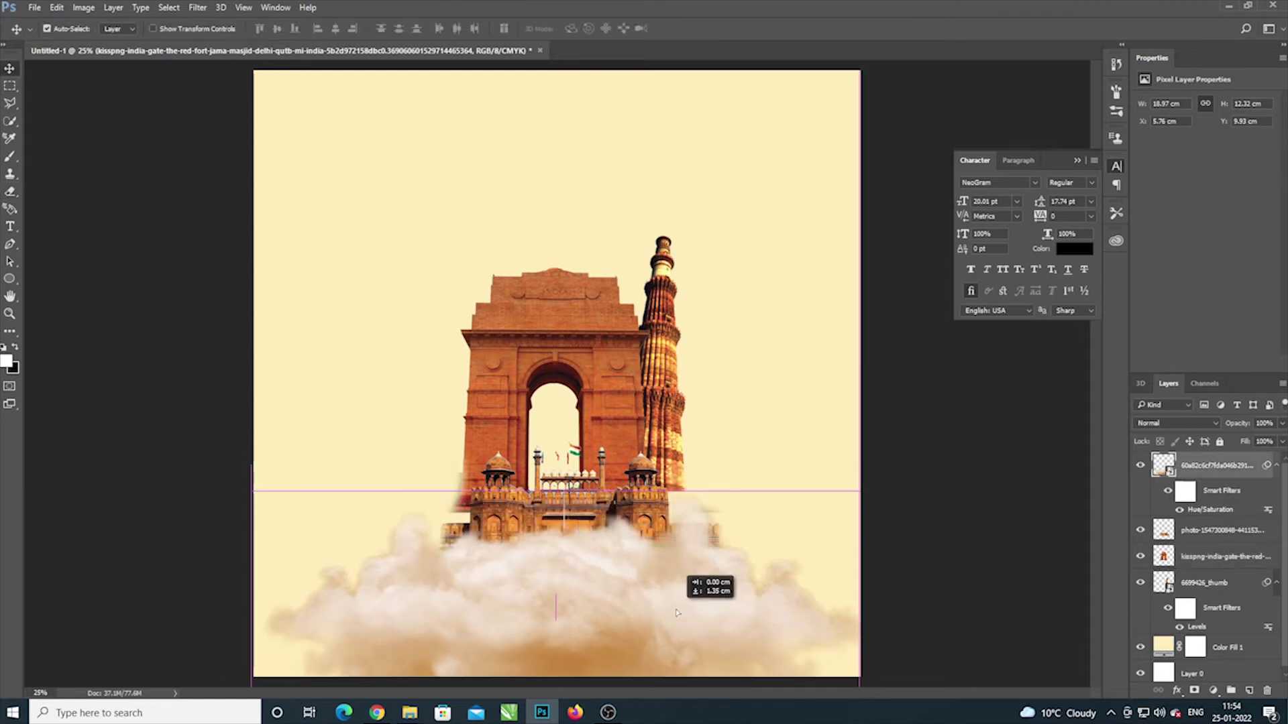
left_click_drag(683, 387, 678, 440)
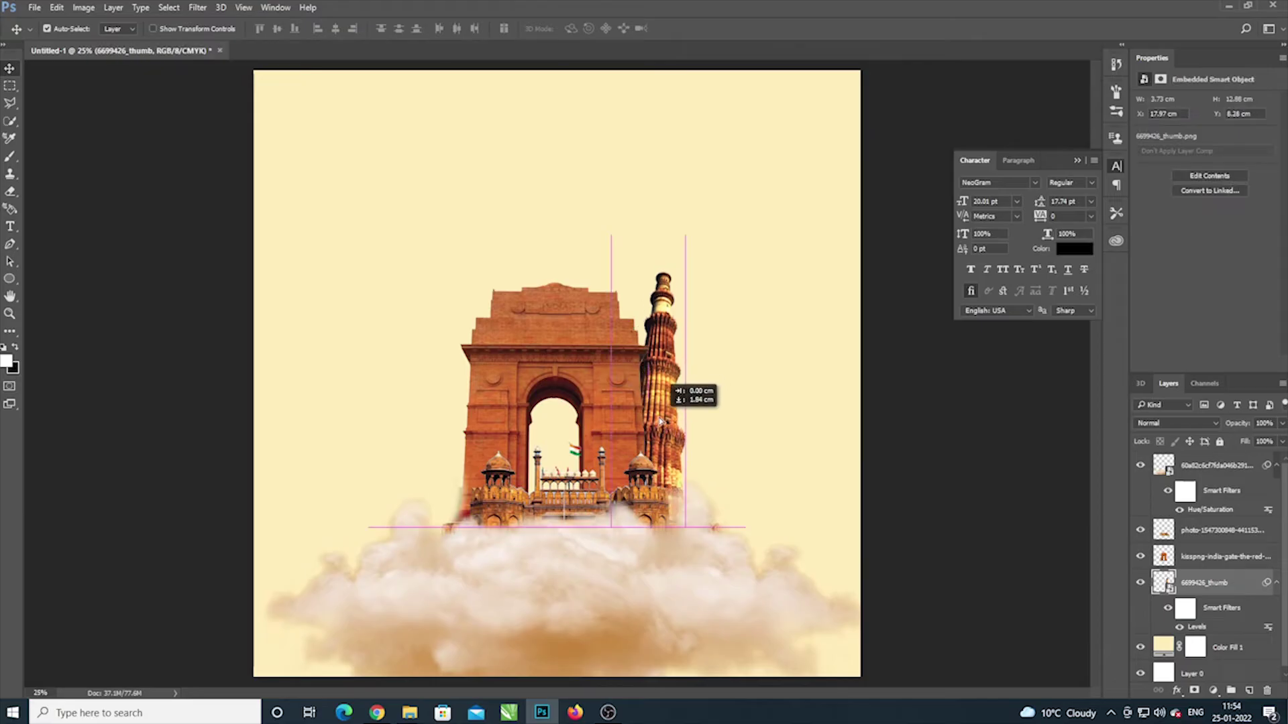
left_click(673, 571)
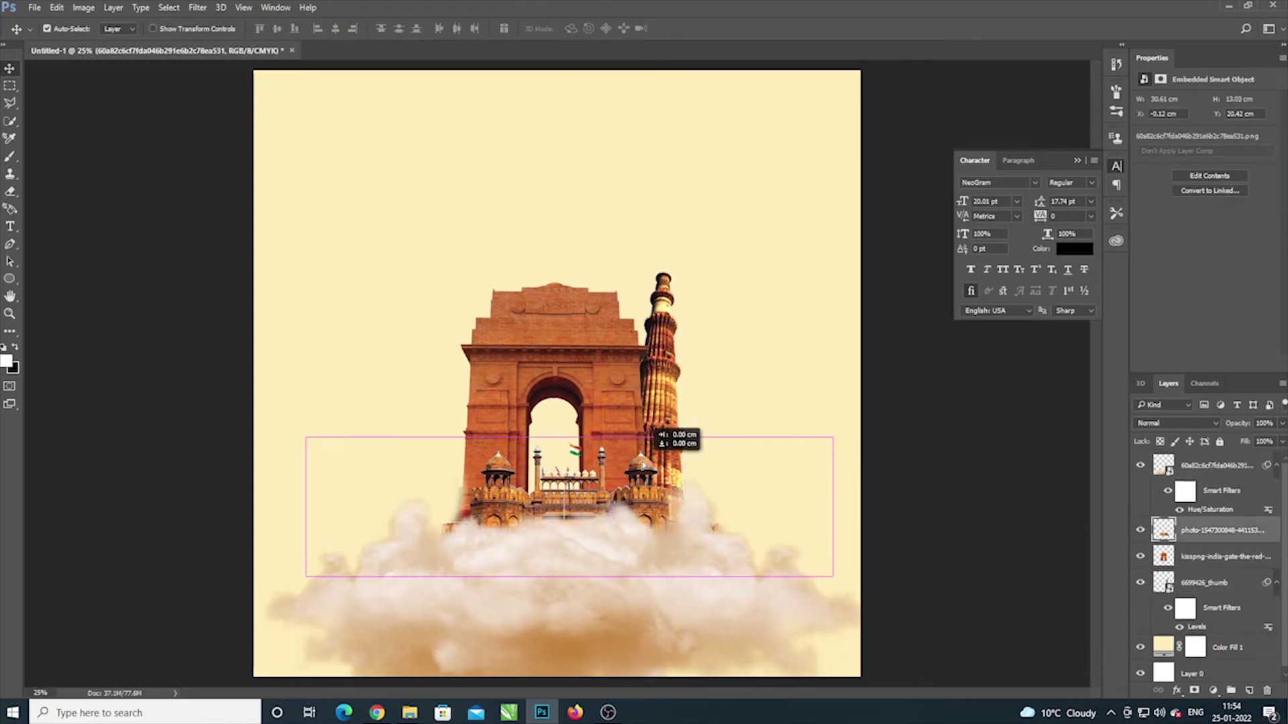
left_click(682, 381)
Step: Transform the top cloud to shift it slightly down and right beneath the monuments
left_click(633, 376)
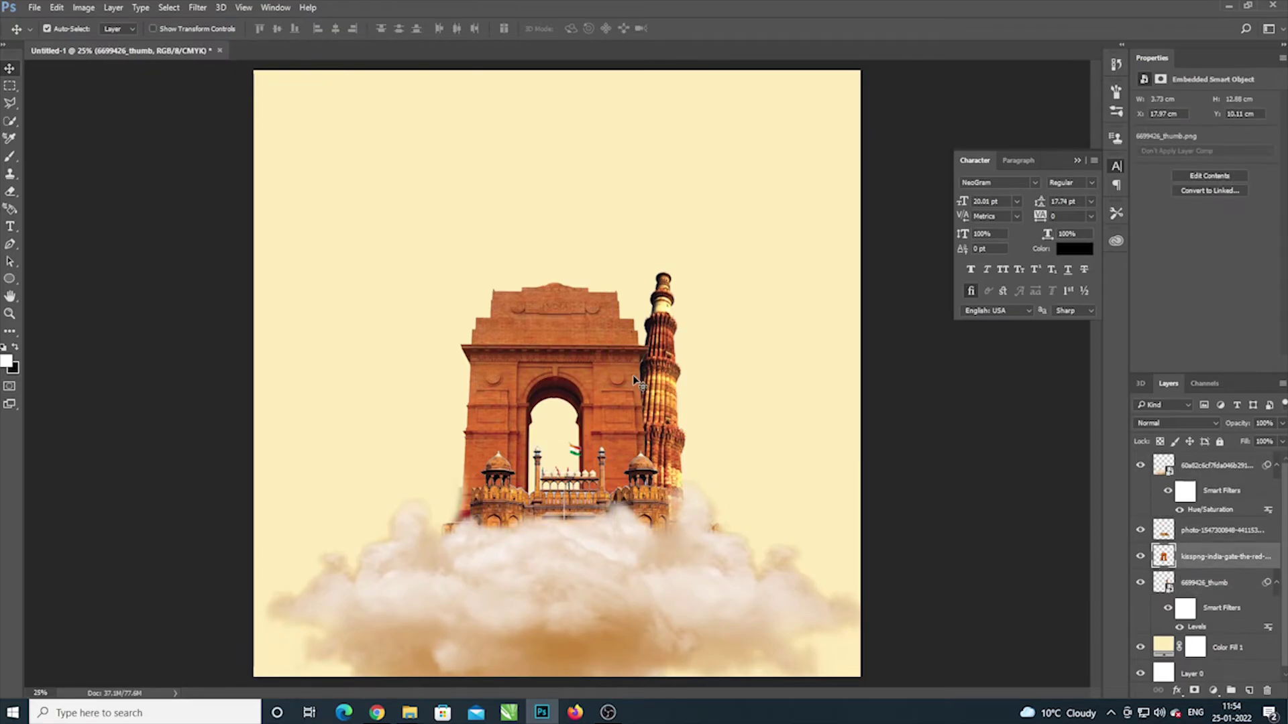
left_click(623, 583)
key("ctrl+t")
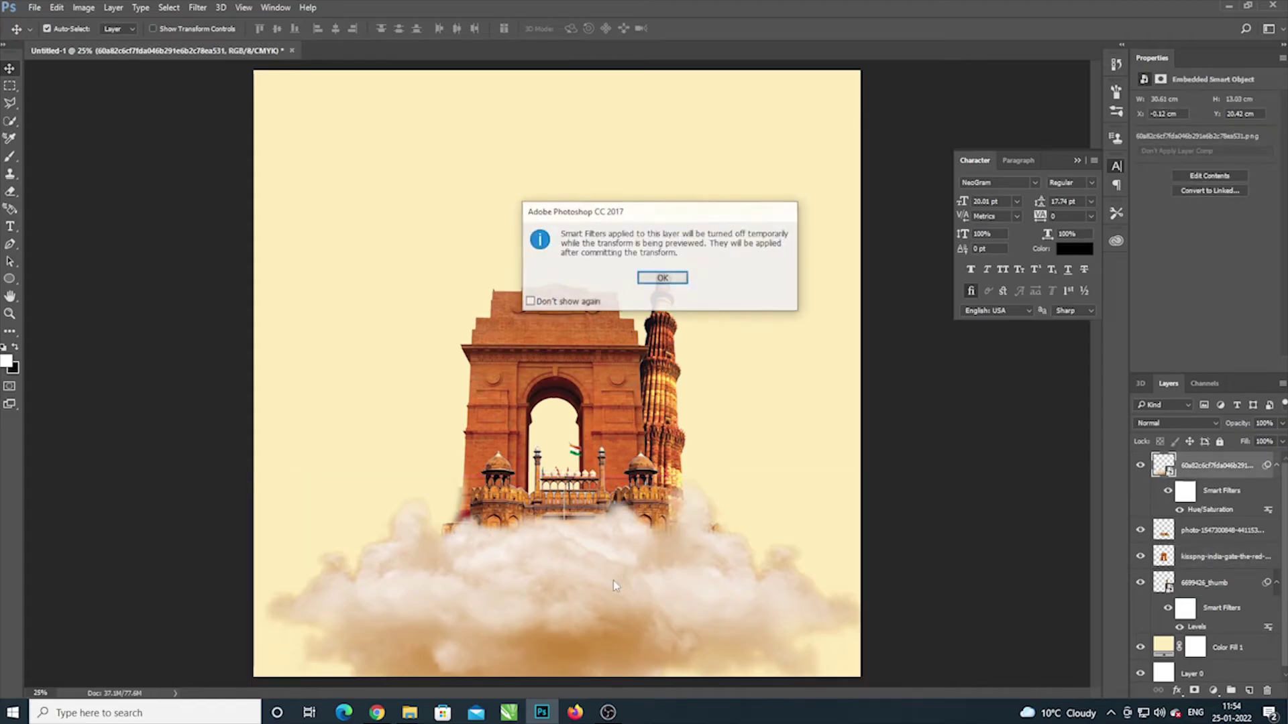
left_click(670, 279)
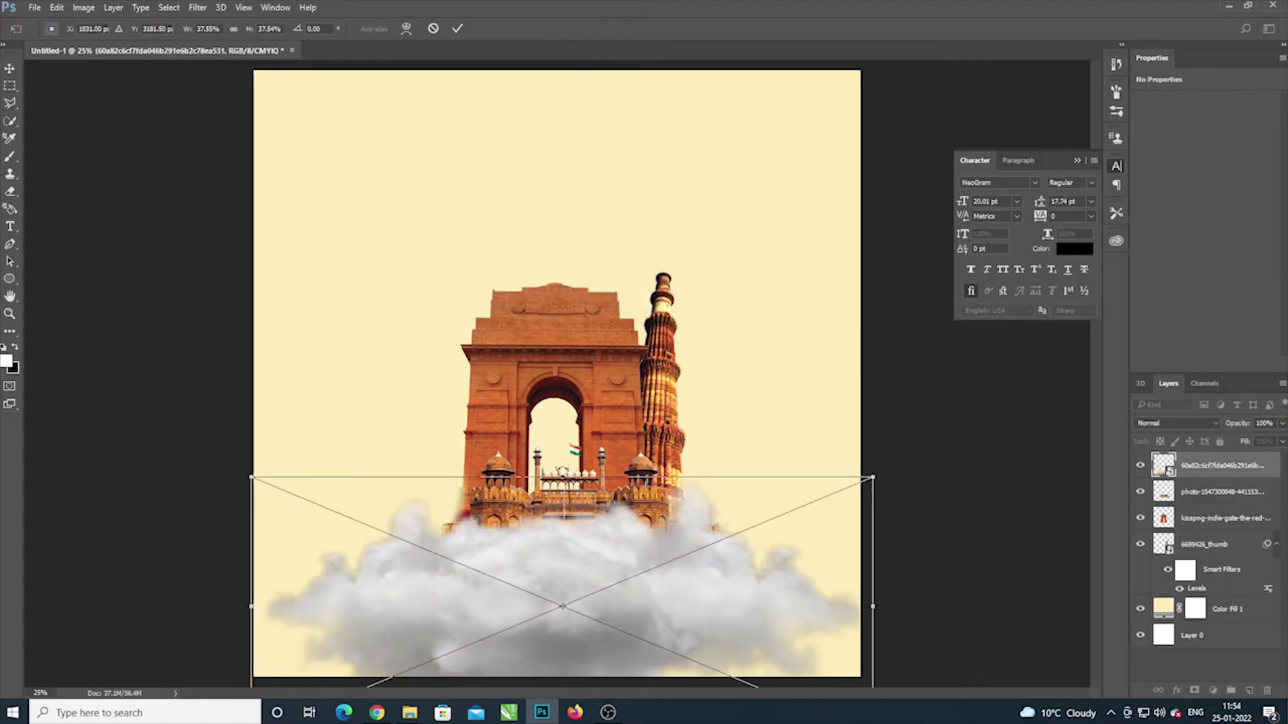
left_click_drag(593, 569, 593, 585)
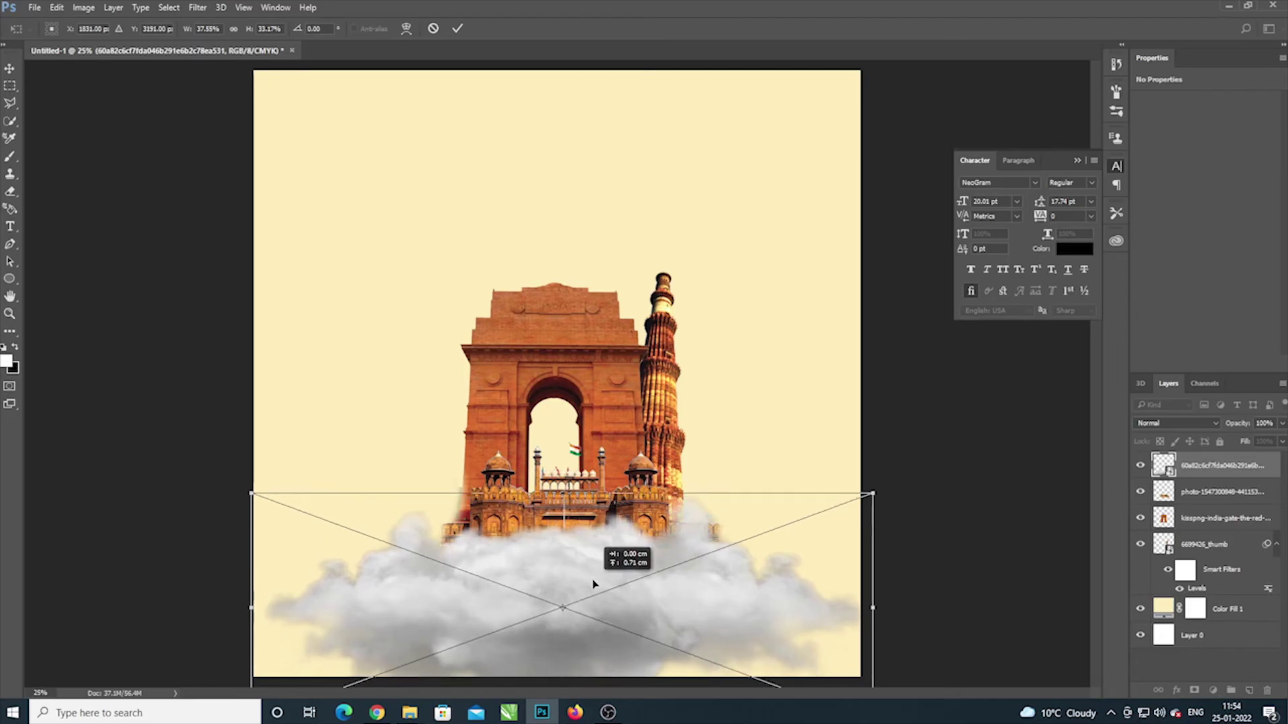
key("Return")
left_click_drag(696, 624, 686, 623)
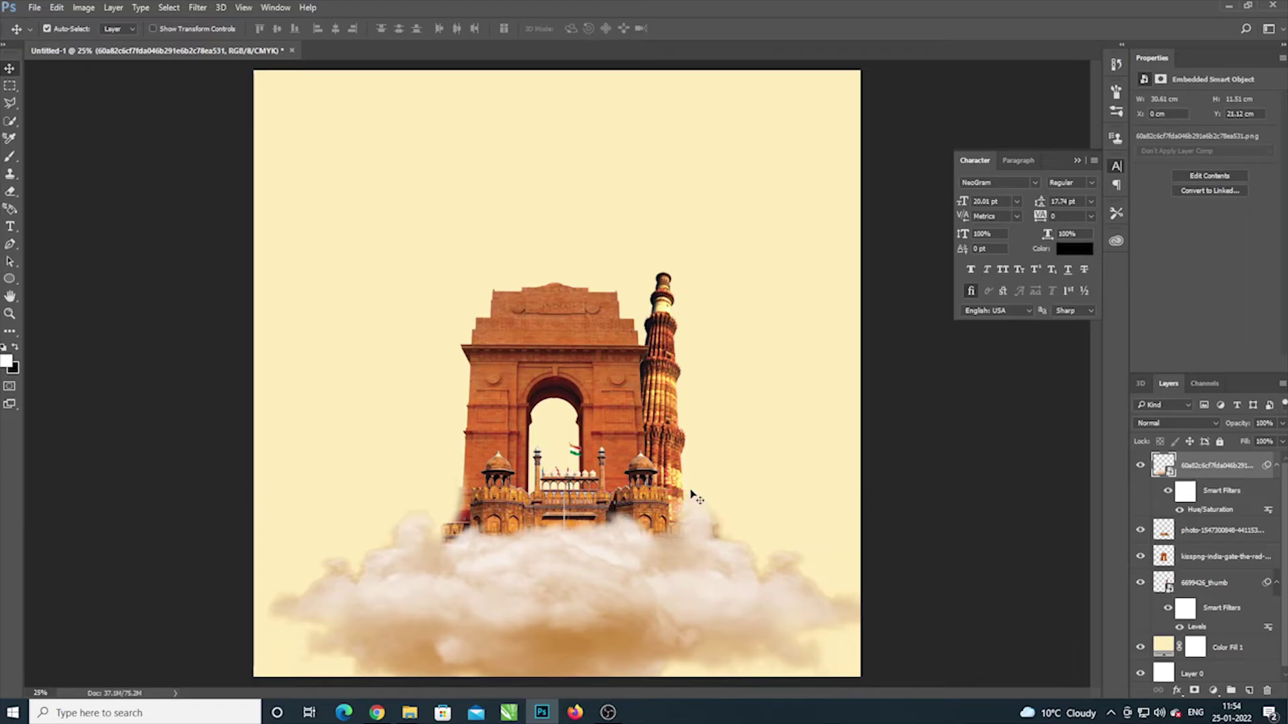
Step: Drag the top cloud to about X −0.46 cm, Y 20.65 cm to wrap the monuments' base
left_click(633, 531)
key("e")
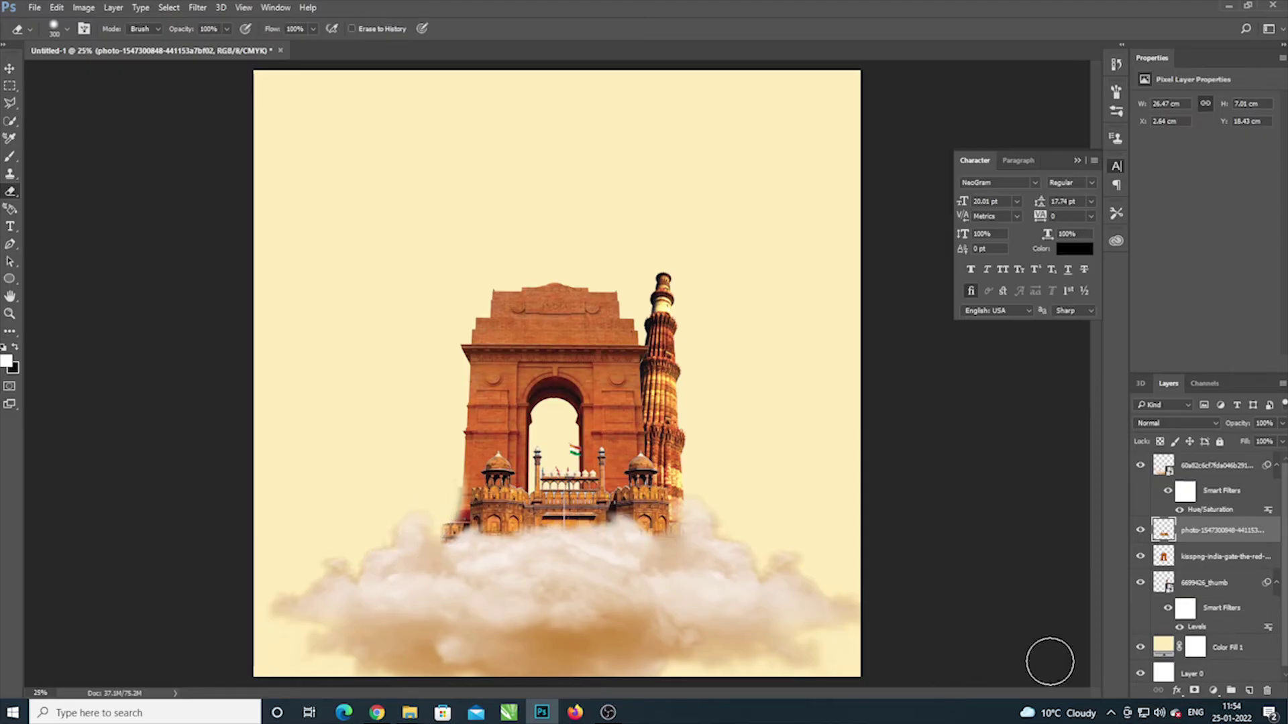
left_click(10, 69)
mouse_move(595, 578)
left_mouse_down()
mouse_move(631, 591)
mouse_move(588, 614)
mouse_move(559, 607)
mouse_move(624, 612)
left_mouse_up()
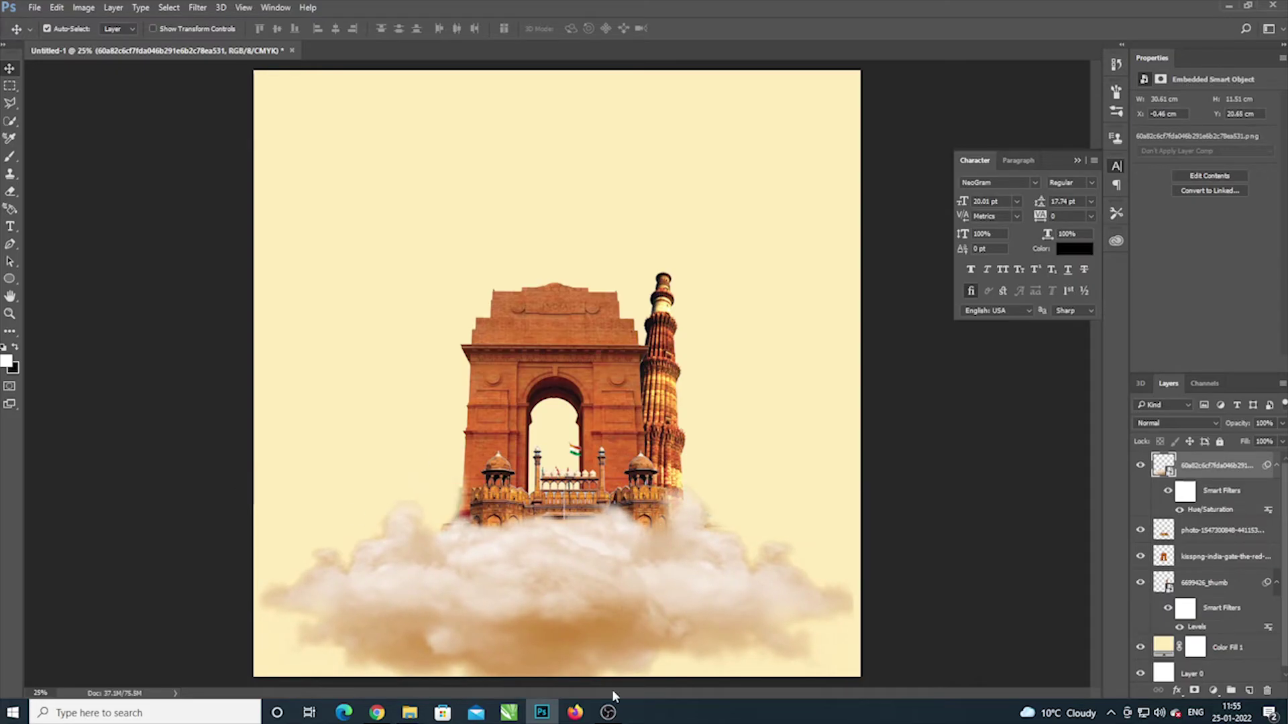
mouse_move(408, 712)
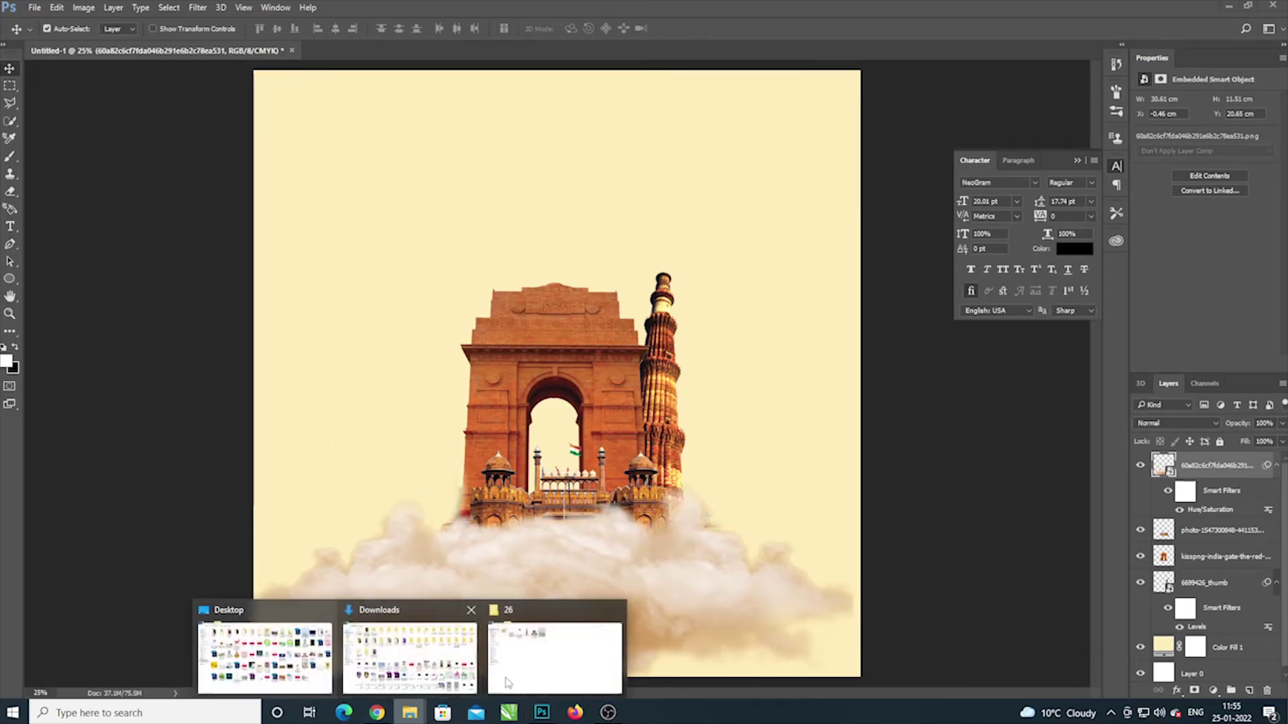
Step: Place image '1' from folder 26 onto the canvas as the jet-and-smoke layer
left_click(593, 630)
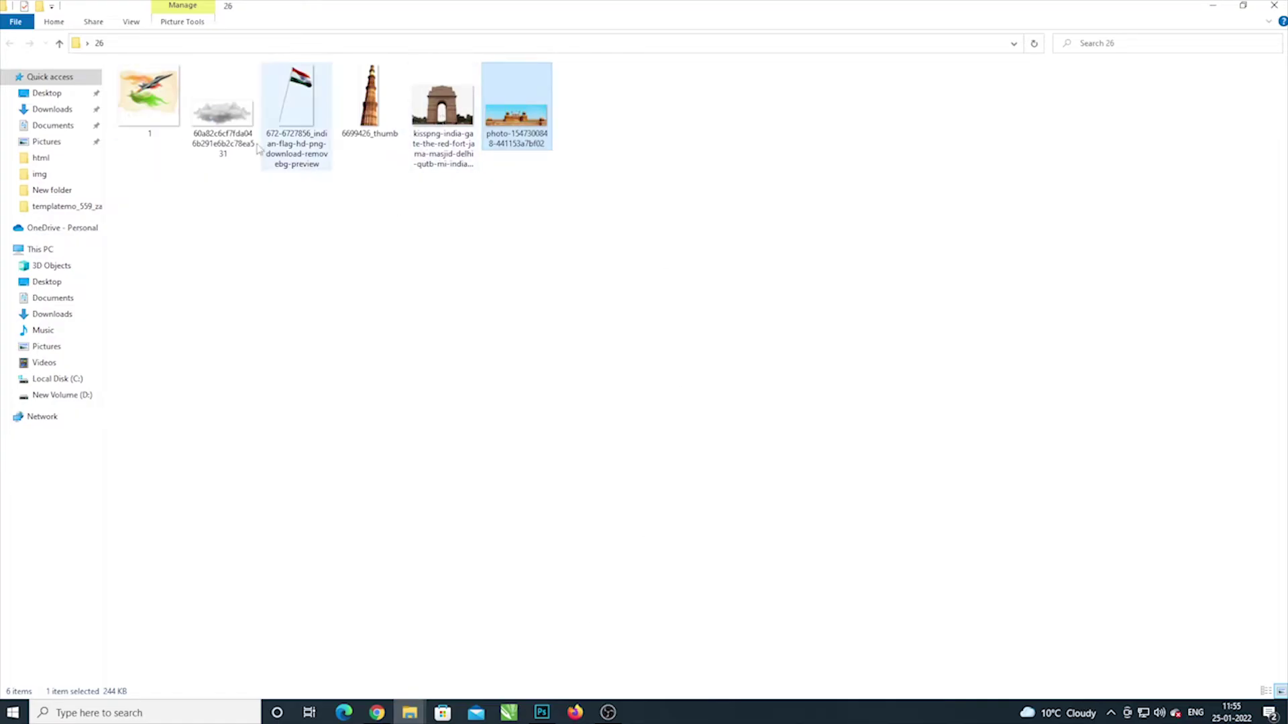
mouse_move(149, 97)
left_mouse_down()
mouse_move(617, 659)
mouse_move(624, 265)
left_mouse_up()
key("Return")
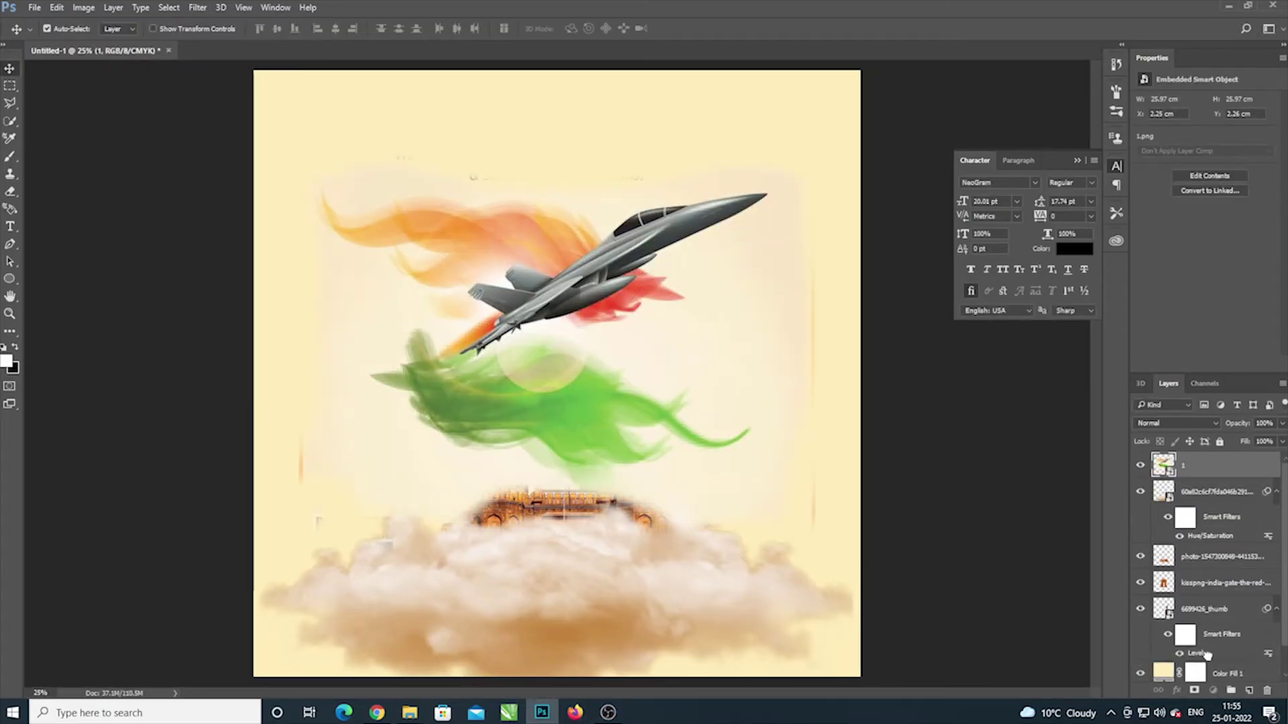
Step: Move layer 1 below Color Fill 1 and target the fill's layer mask
left_click_drag(1233, 480, 1233, 663)
left_click_drag(760, 329, 761, 345)
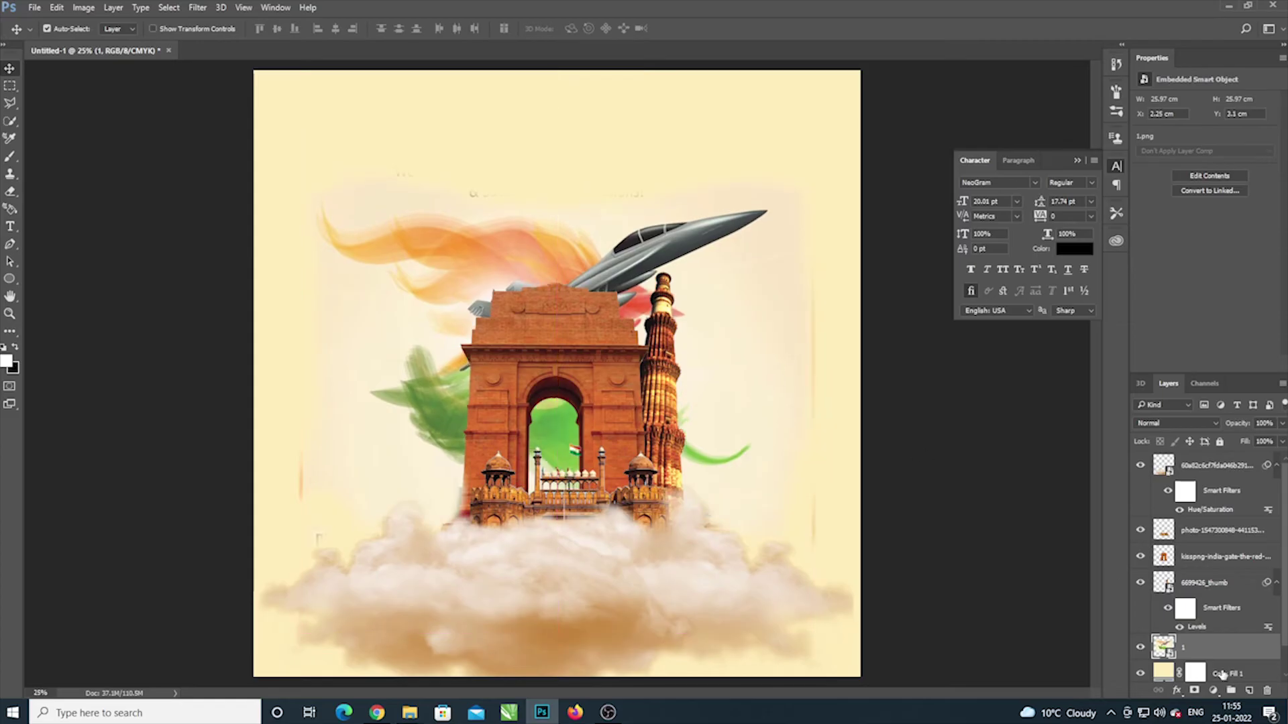
scroll(1285, 577, "down", 1)
left_click_drag(1213, 620, 1186, 654)
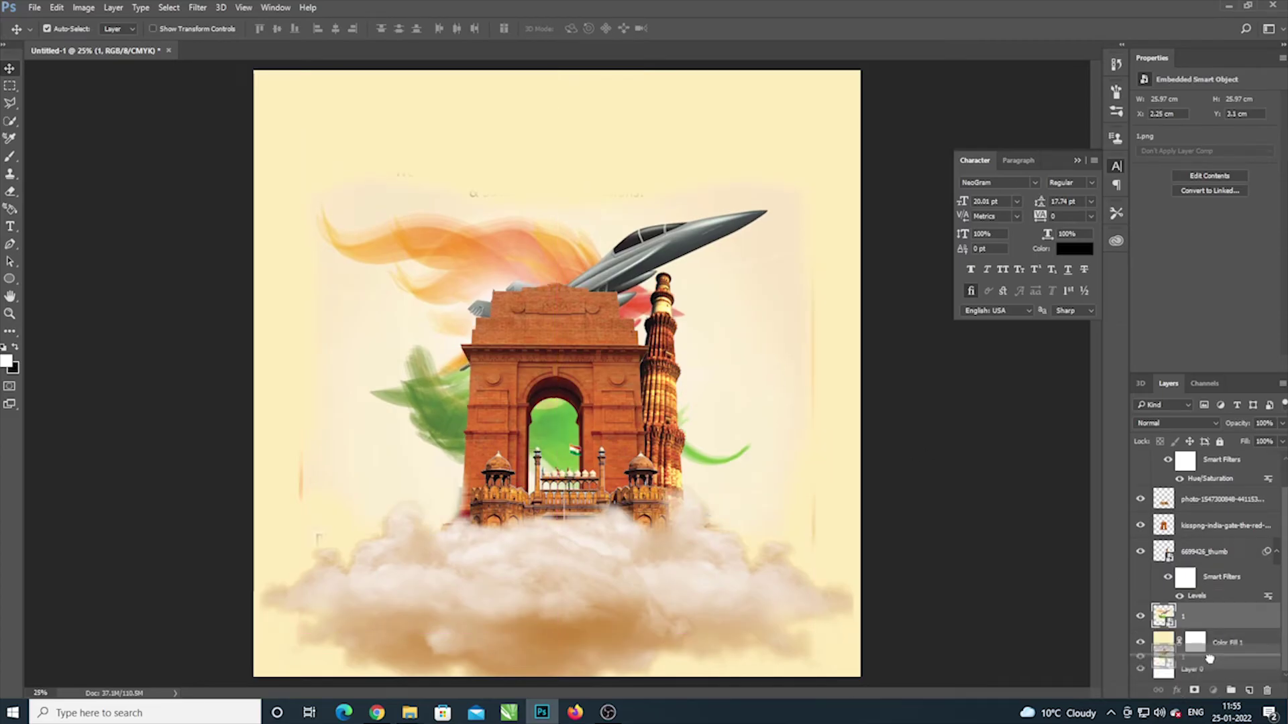
left_click(1205, 620)
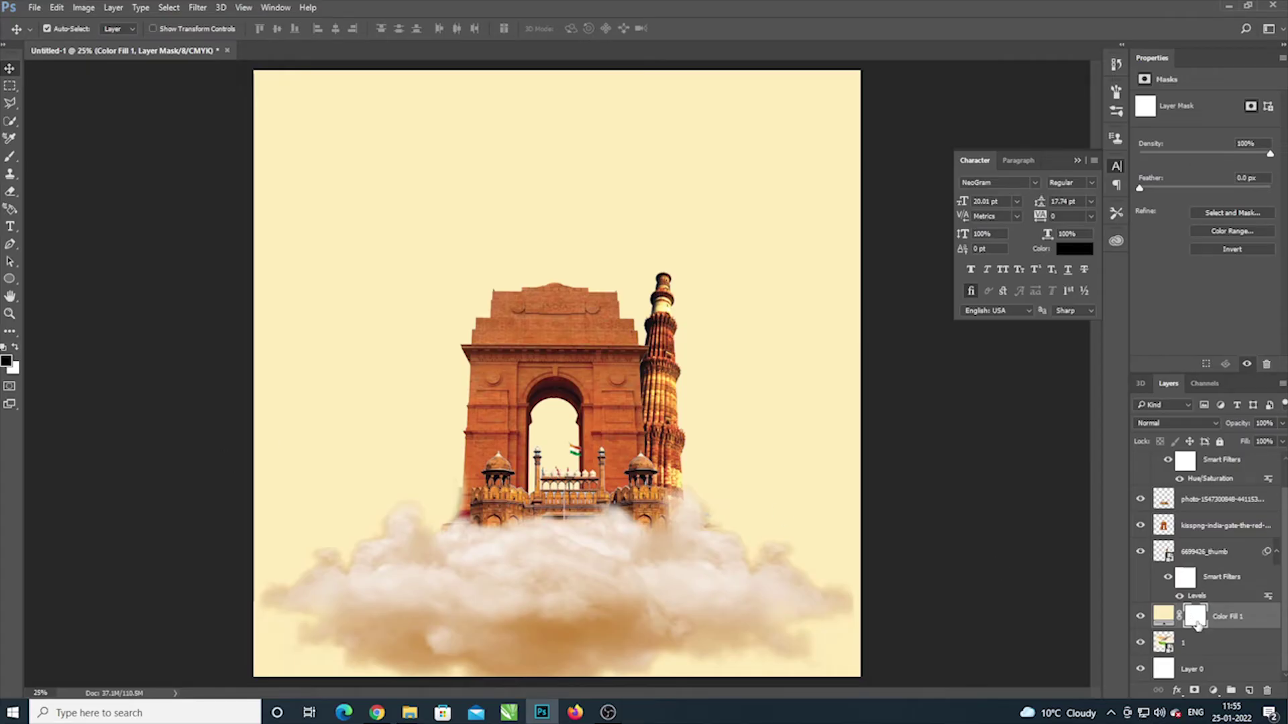
left_click(1194, 689)
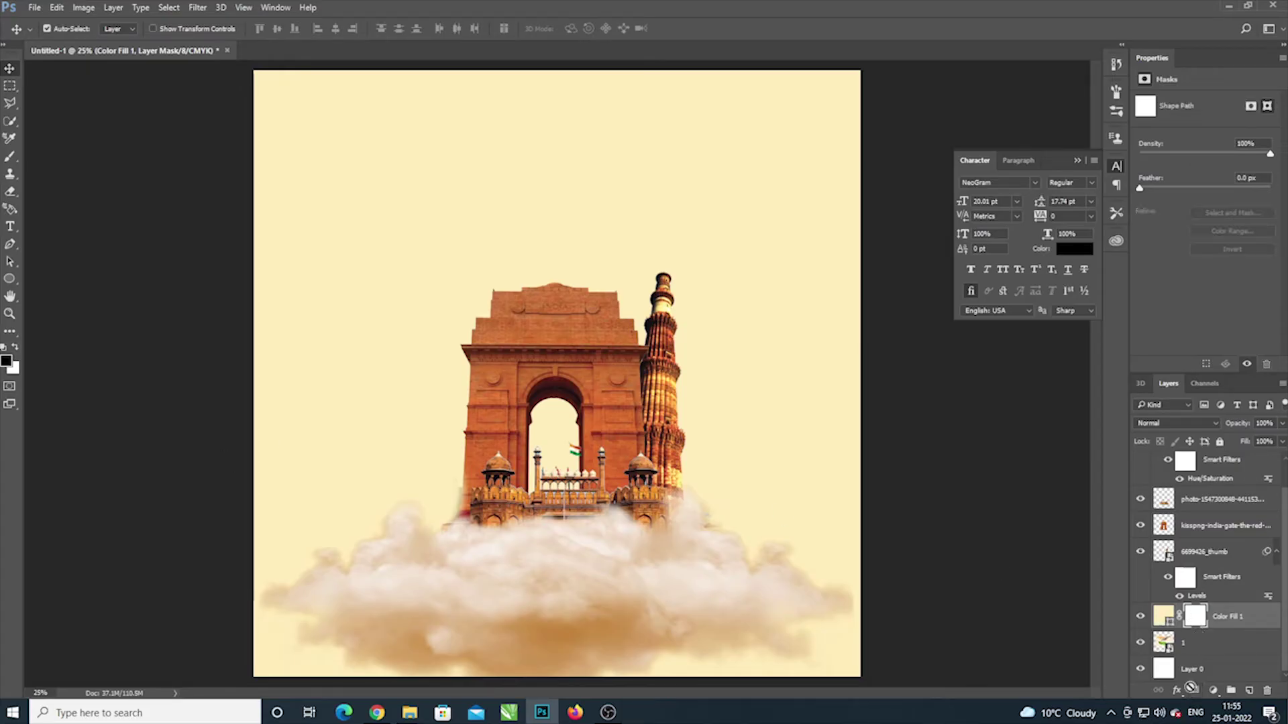
left_click(1193, 619)
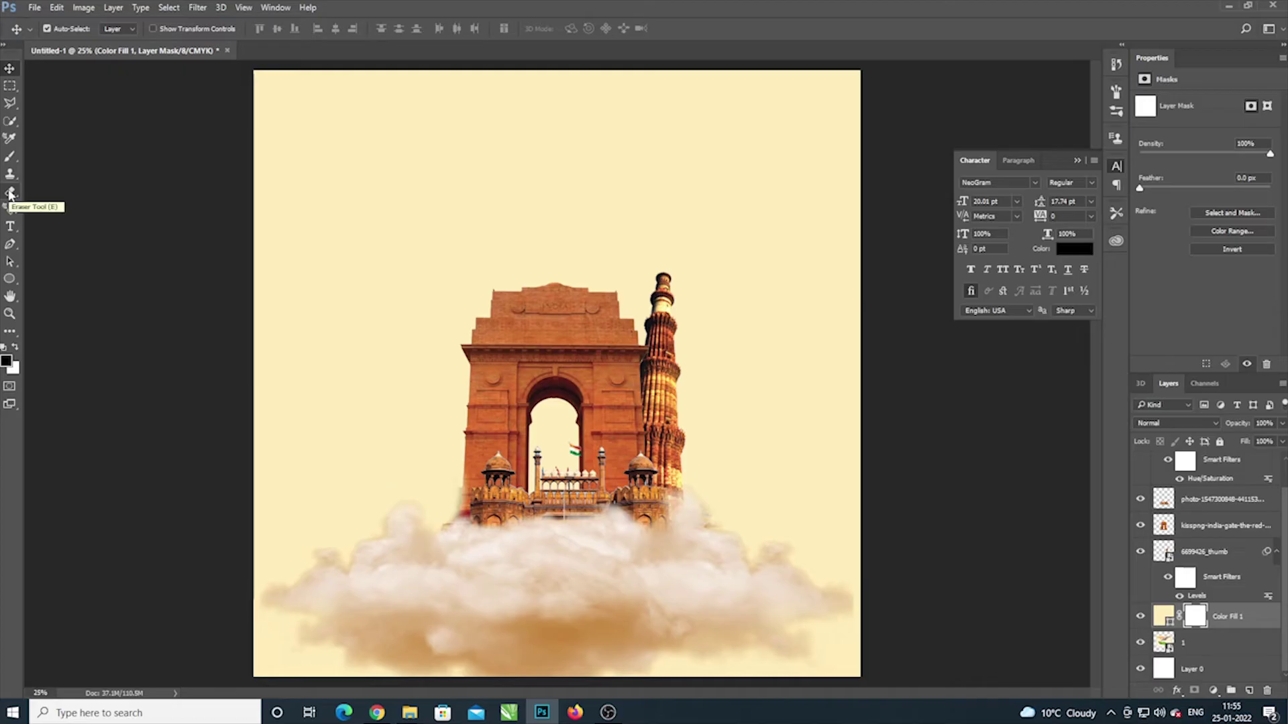
Step: Paint black on the Color Fill 1 mask to reveal the jet and tricolour smoke
key("b")
right_click(11, 163)
left_click(35, 160)
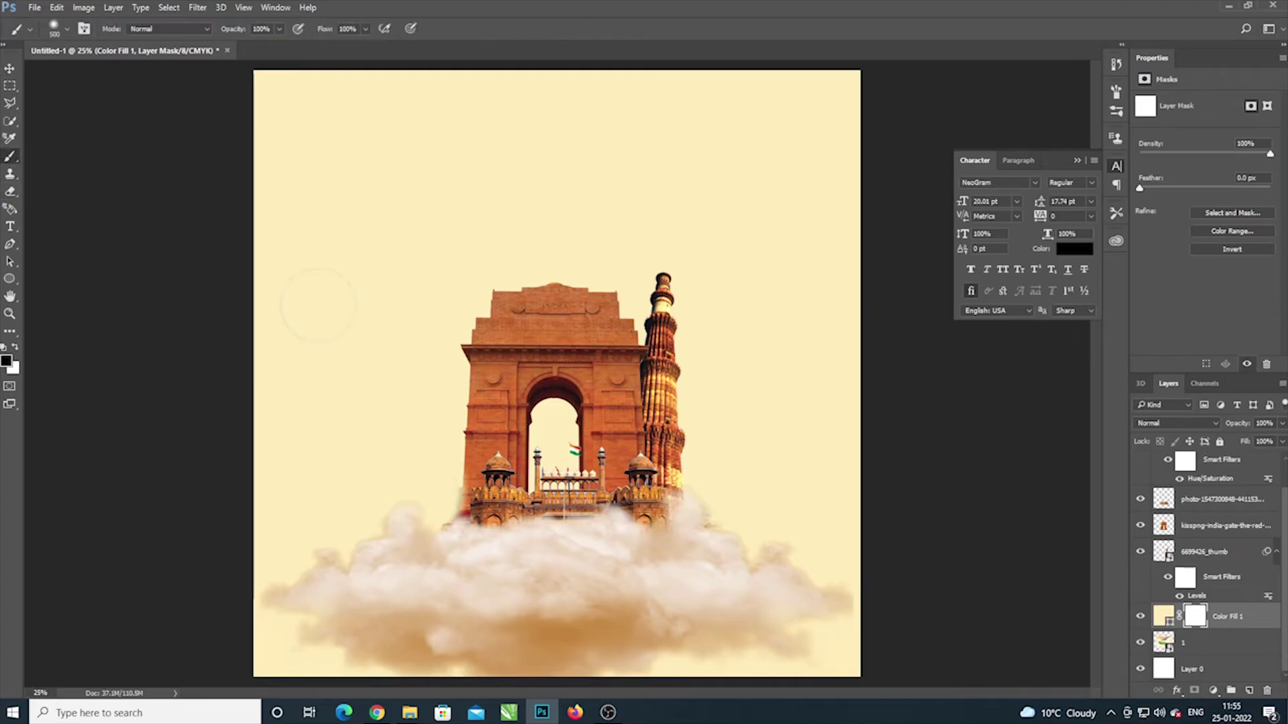
left_click(6, 361)
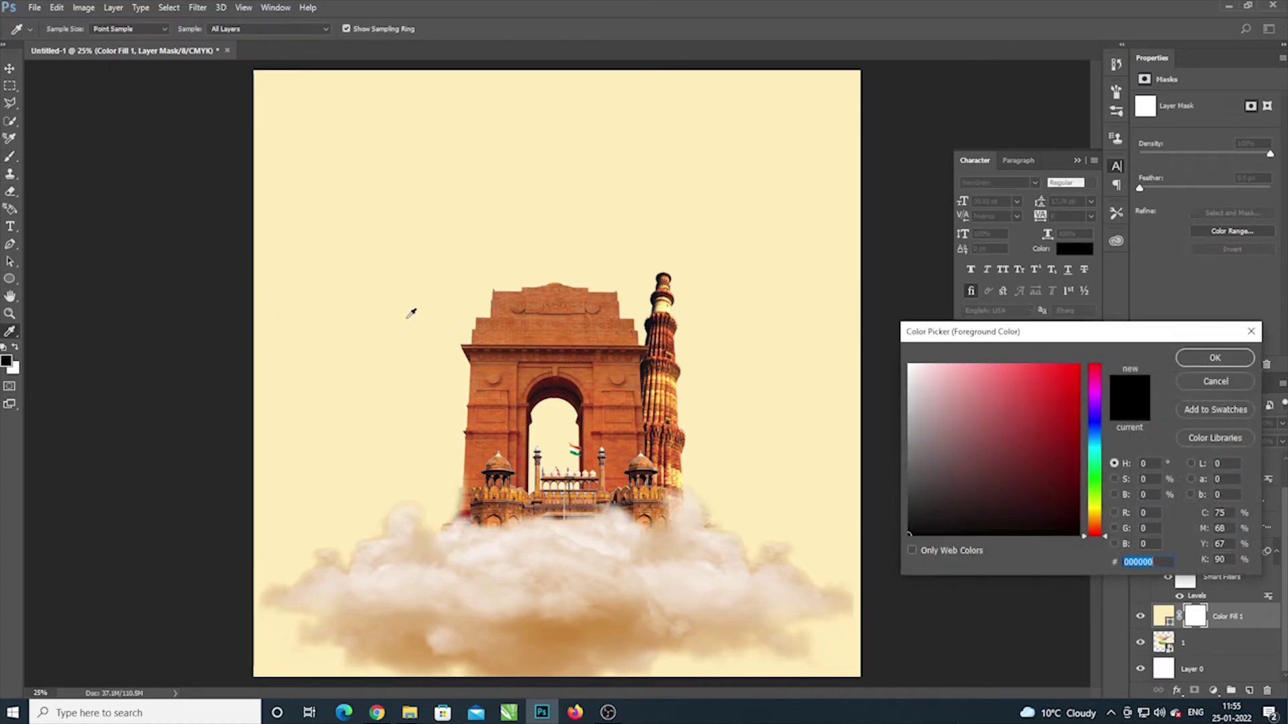
left_click(1215, 358)
left_click_drag(503, 279, 557, 278)
left_click(6, 362)
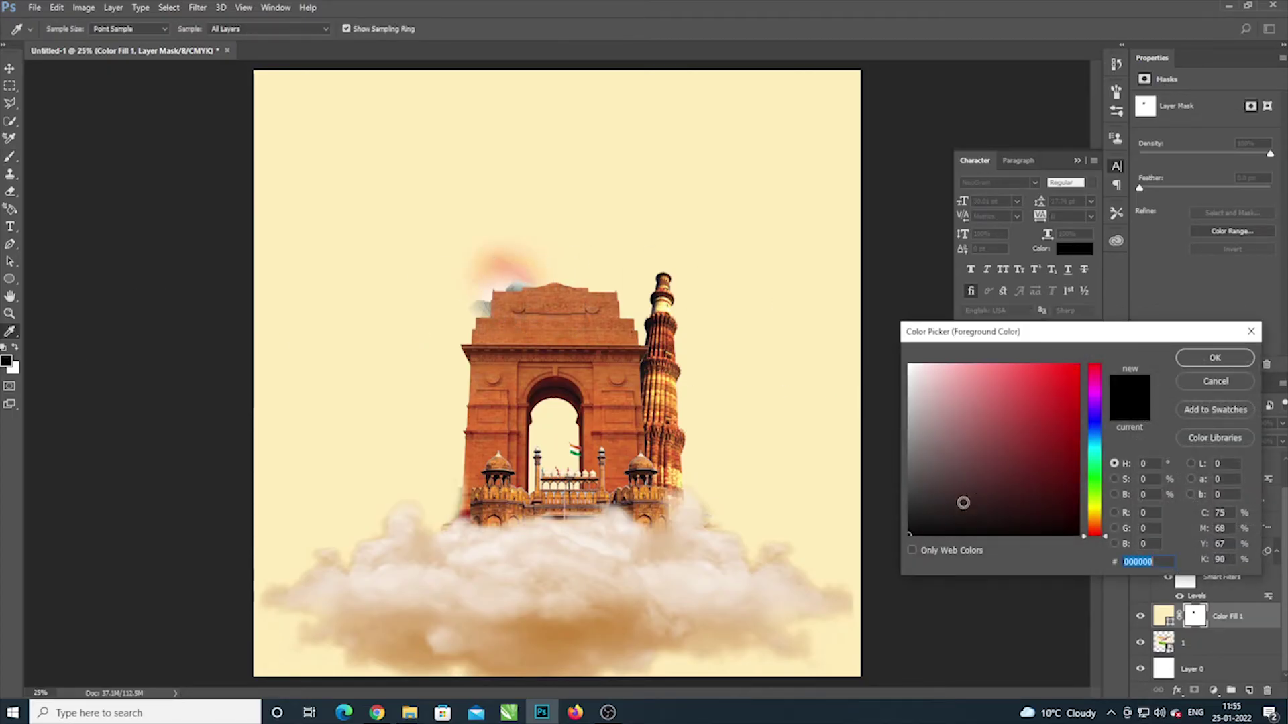
left_click(1215, 358)
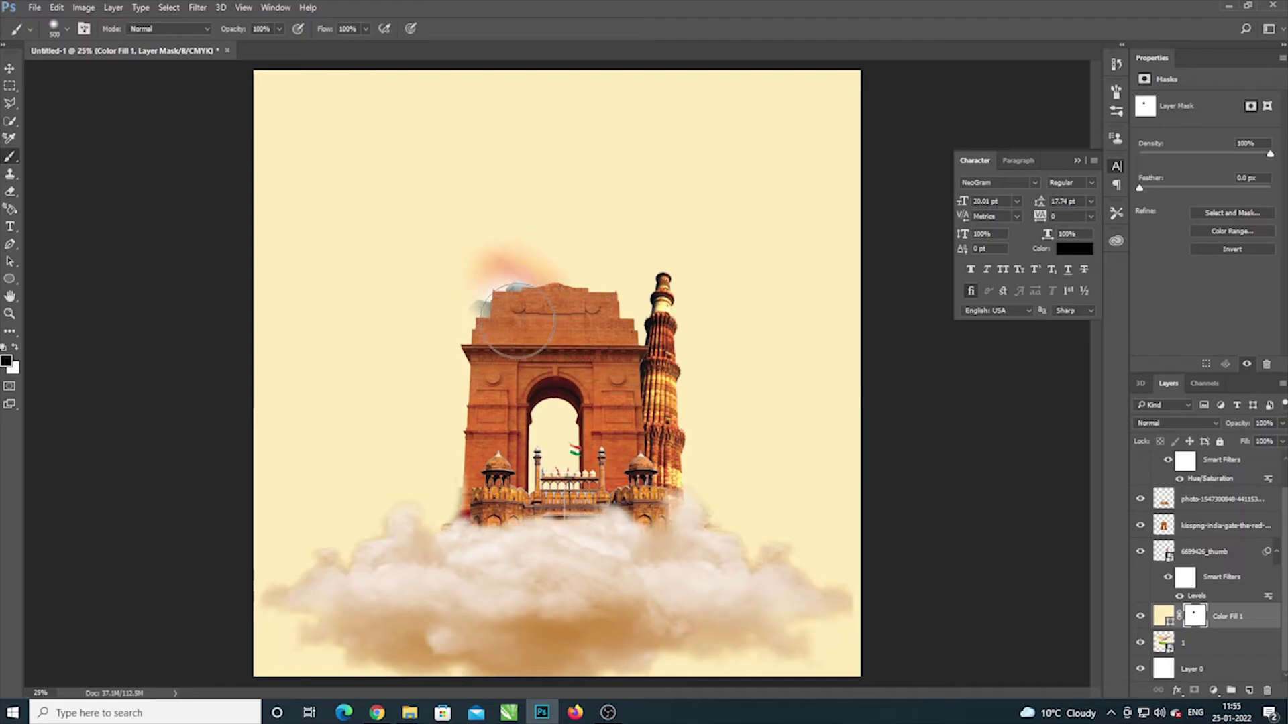
mouse_move(604, 268)
left_mouse_down()
mouse_move(540, 302)
mouse_move(666, 216)
mouse_move(728, 216)
mouse_move(637, 295)
mouse_move(501, 267)
mouse_move(496, 239)
mouse_move(374, 273)
mouse_move(483, 225)
mouse_move(333, 290)
mouse_move(554, 348)
mouse_move(659, 302)
mouse_move(397, 369)
mouse_move(661, 356)
mouse_move(698, 305)
mouse_move(624, 469)
mouse_move(782, 339)
mouse_move(716, 306)
mouse_move(742, 273)
mouse_move(725, 328)
left_mouse_up()
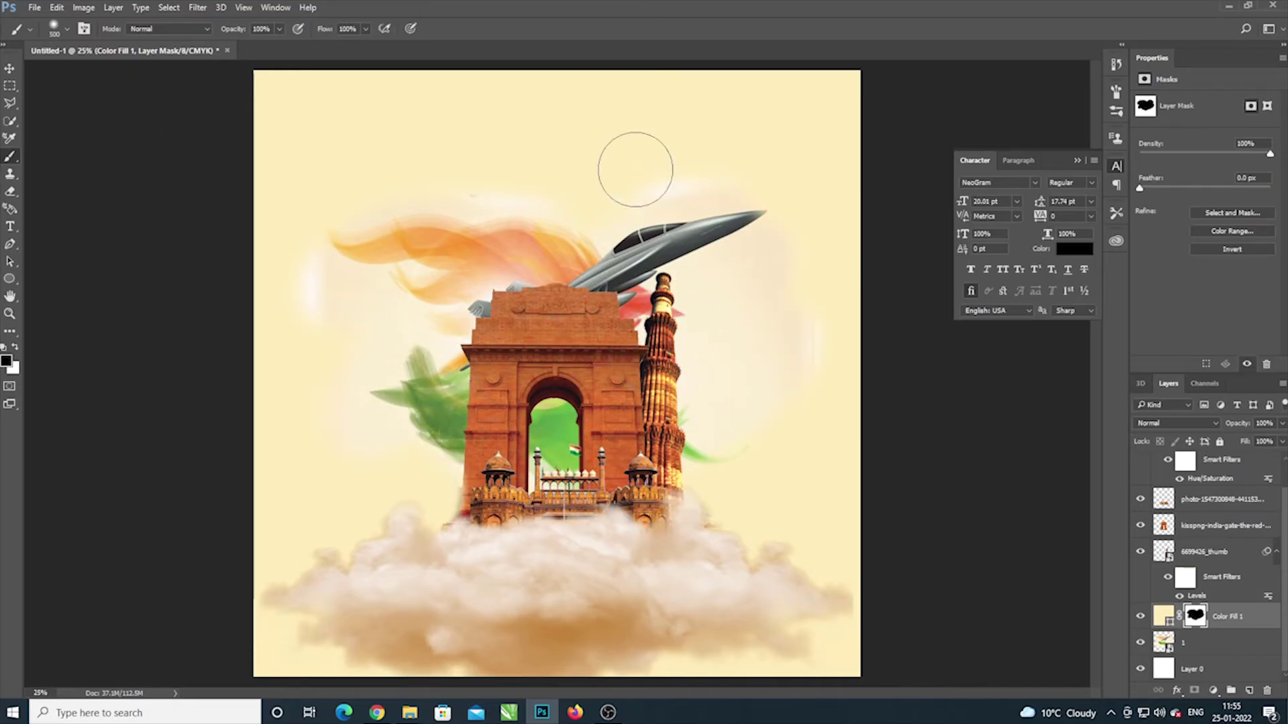
mouse_move(803, 222)
left_mouse_down()
mouse_move(736, 210)
mouse_move(717, 247)
left_mouse_up()
left_click(8, 74)
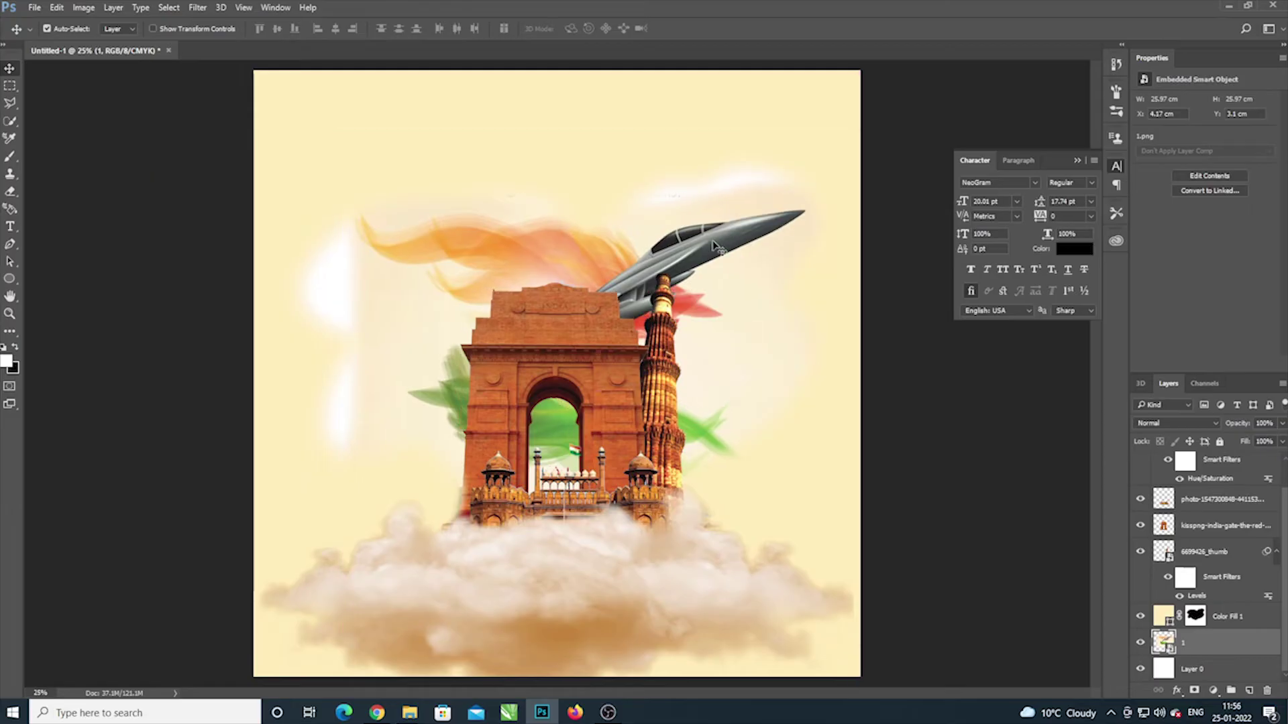
Step: Brush white on the Color Fill 1 mask over the glow left of India Gate and above the jet
key("b")
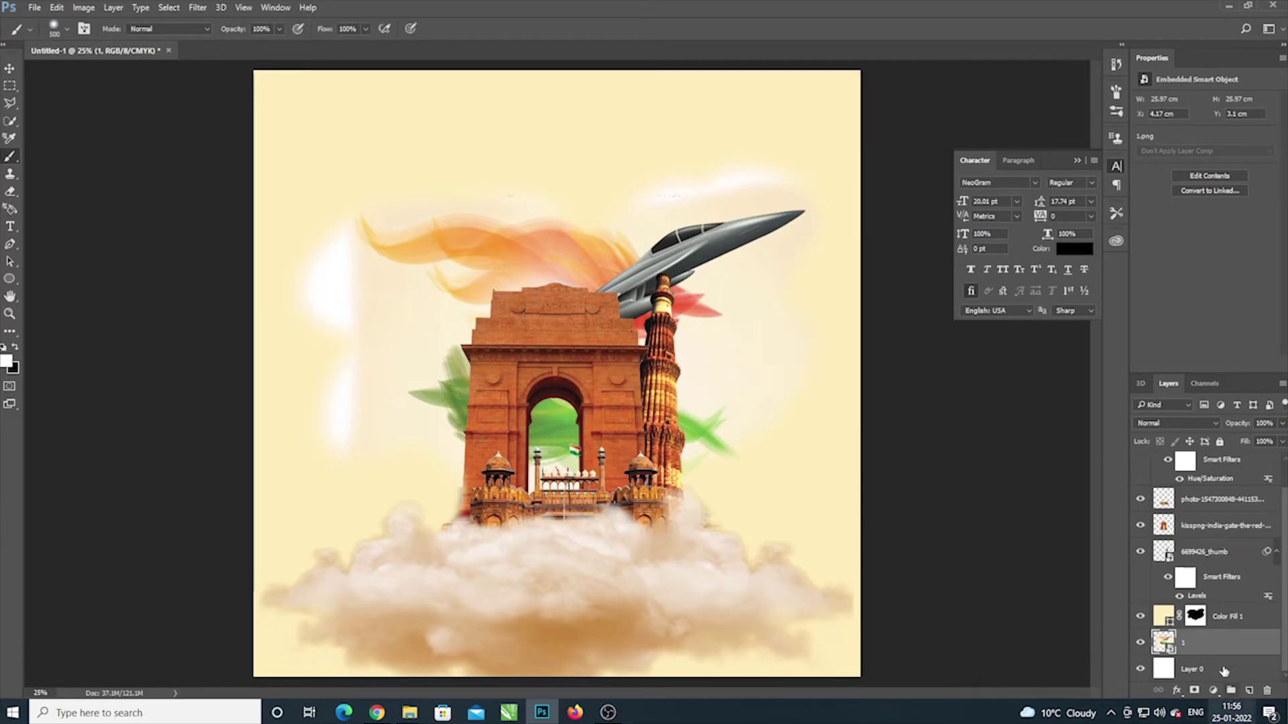
left_click(1195, 616)
key("x")
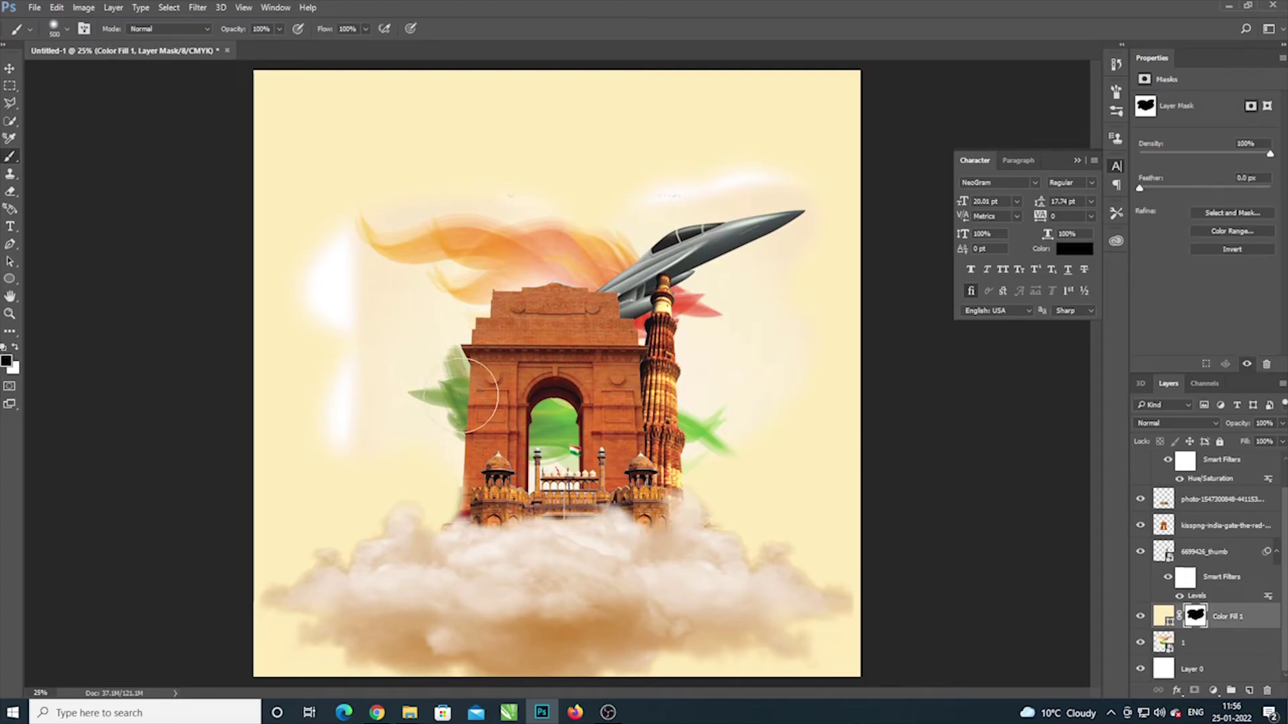
left_click(14, 347)
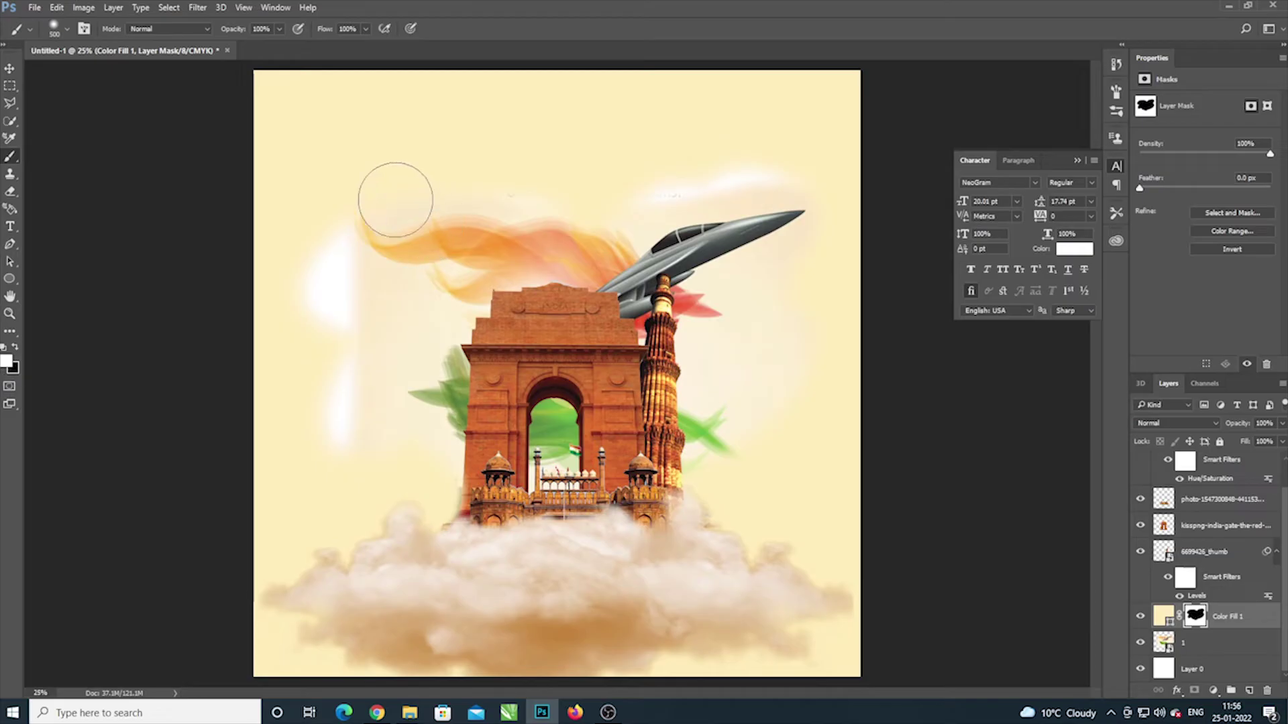
mouse_move(395, 199)
left_mouse_down()
mouse_move(336, 380)
mouse_move(330, 224)
left_mouse_up()
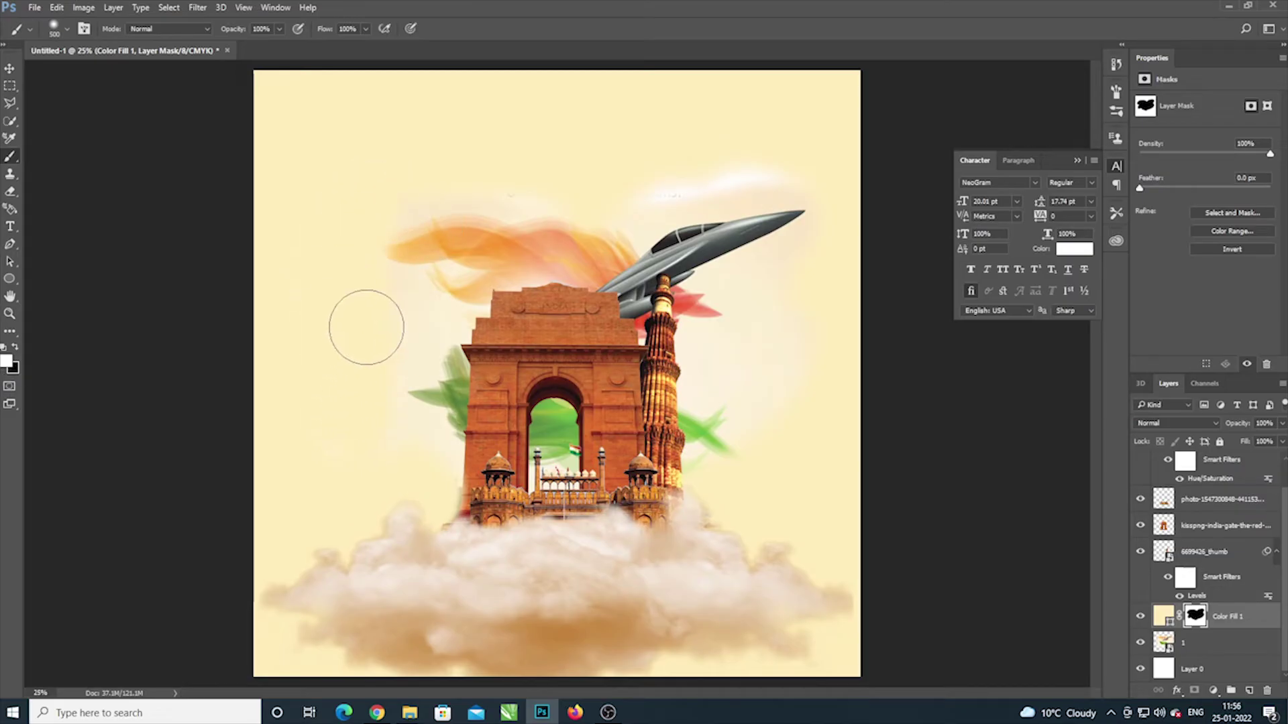
key("ctrl+z")
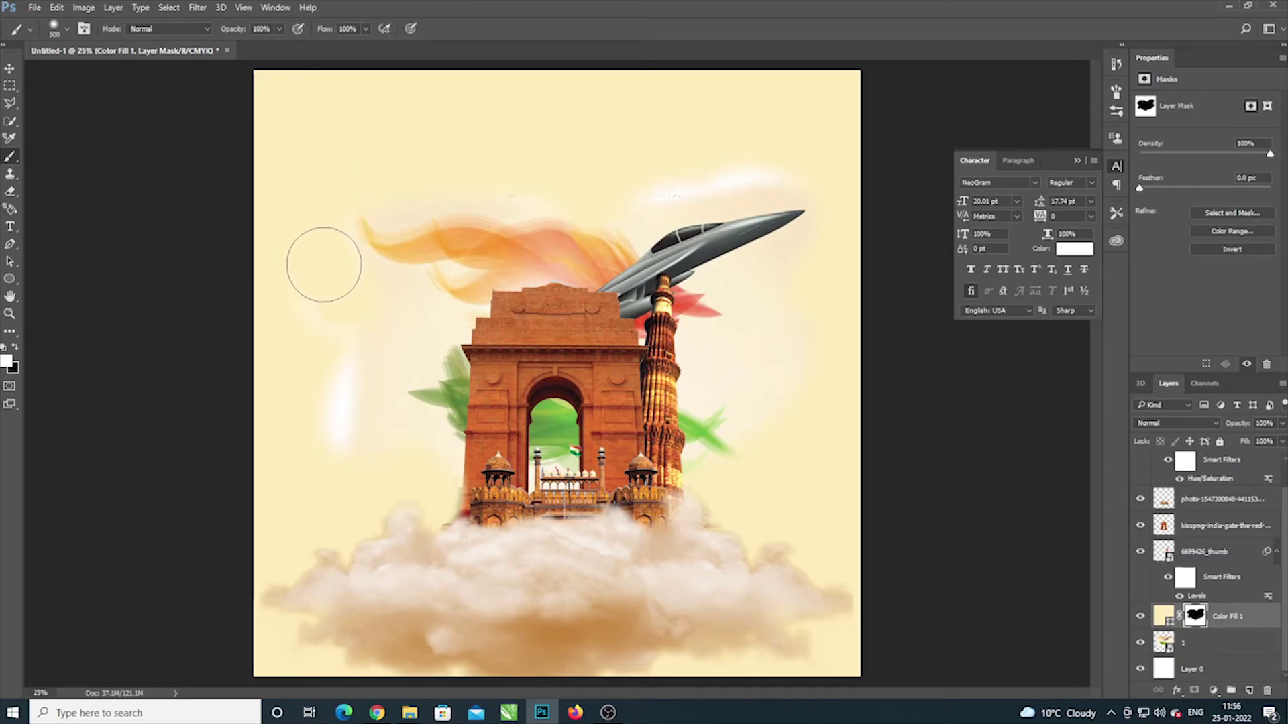
left_click_drag(316, 239, 375, 341)
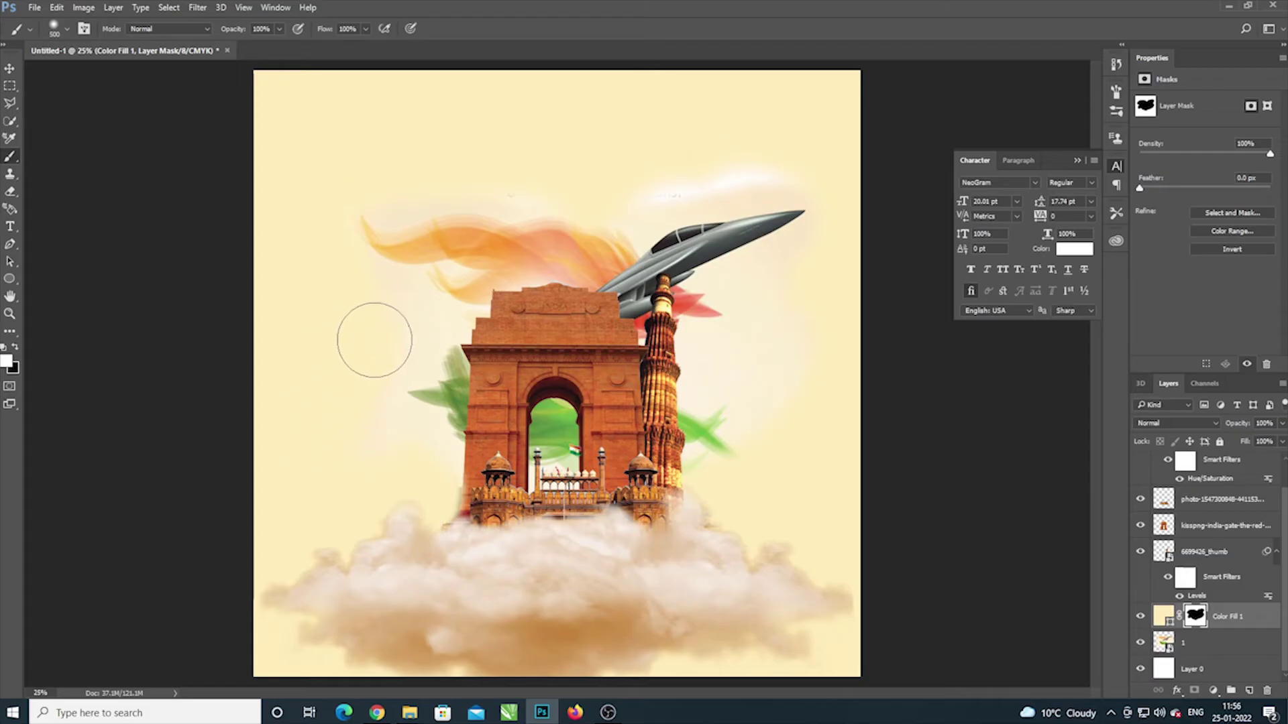
mouse_move(701, 139)
left_mouse_down()
mouse_move(658, 158)
mouse_move(702, 151)
left_mouse_up()
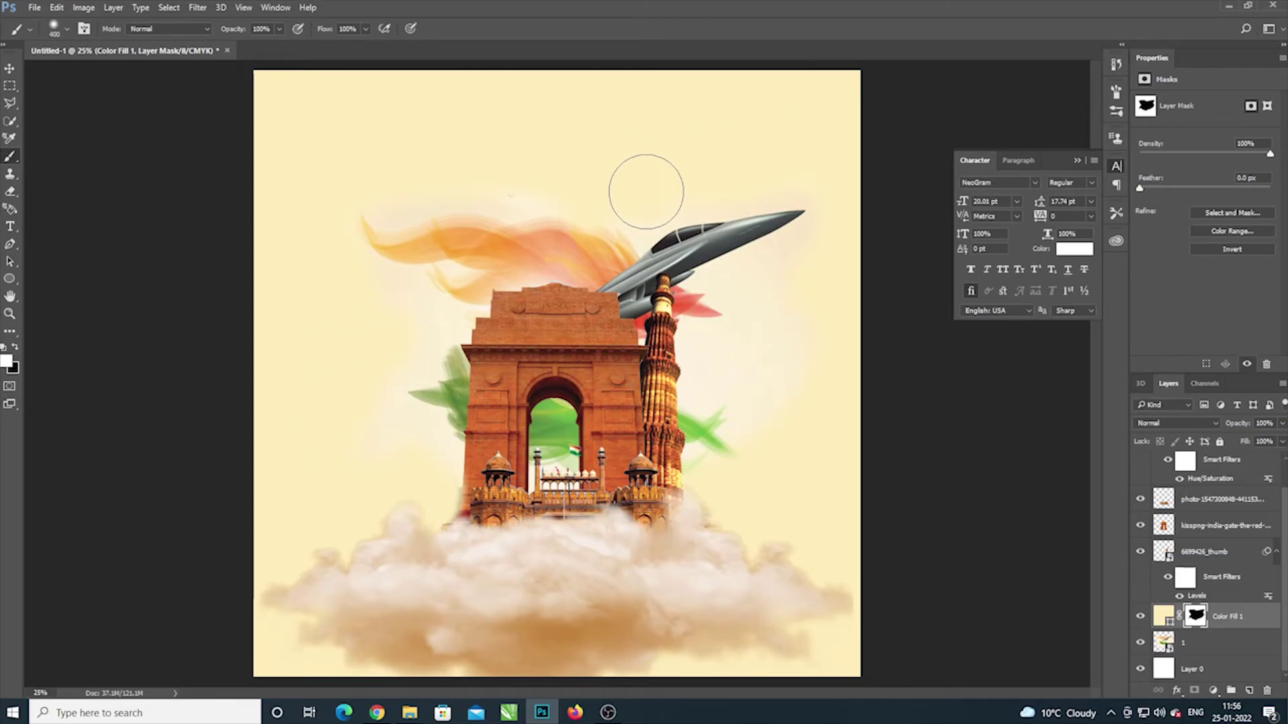
key("bracketleft")
key("bracketleft")
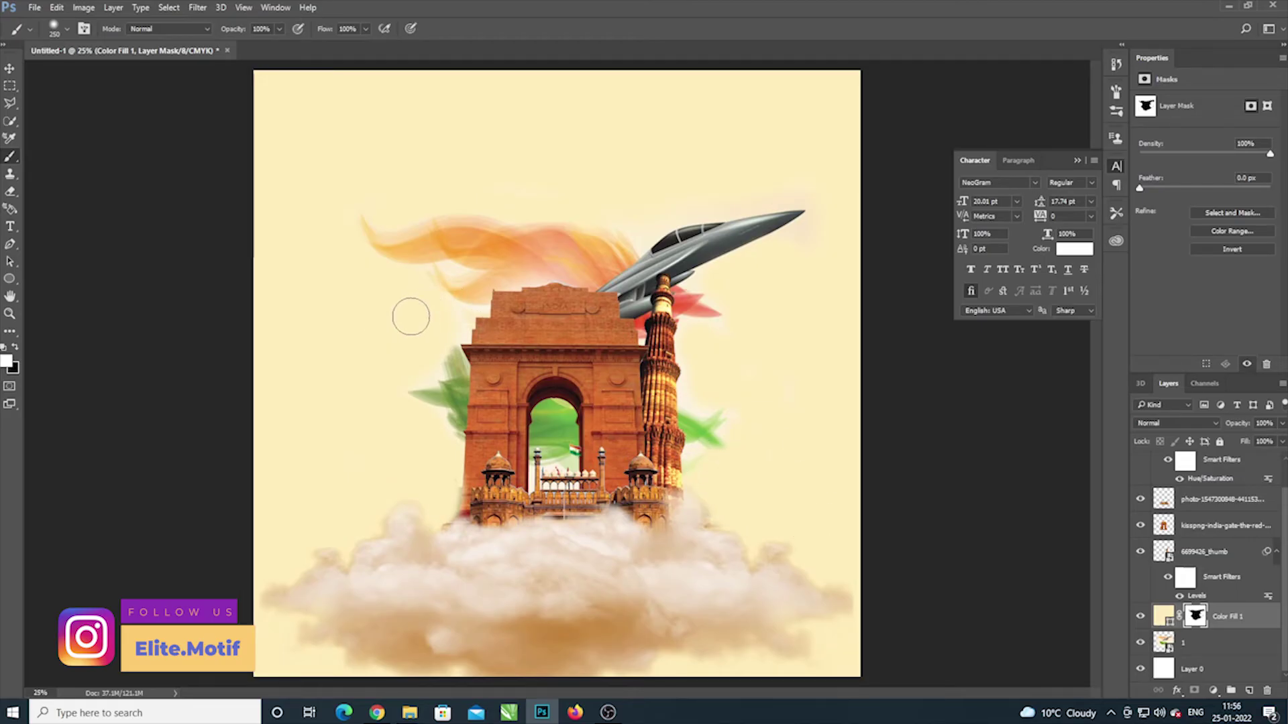
left_click(9, 69)
mouse_move(688, 238)
left_mouse_down()
mouse_move(717, 275)
mouse_move(718, 250)
left_mouse_up()
Step: Select the photo, kisspng, 6699426_thumb and 1 layers and shift them left together
left_click(633, 402)
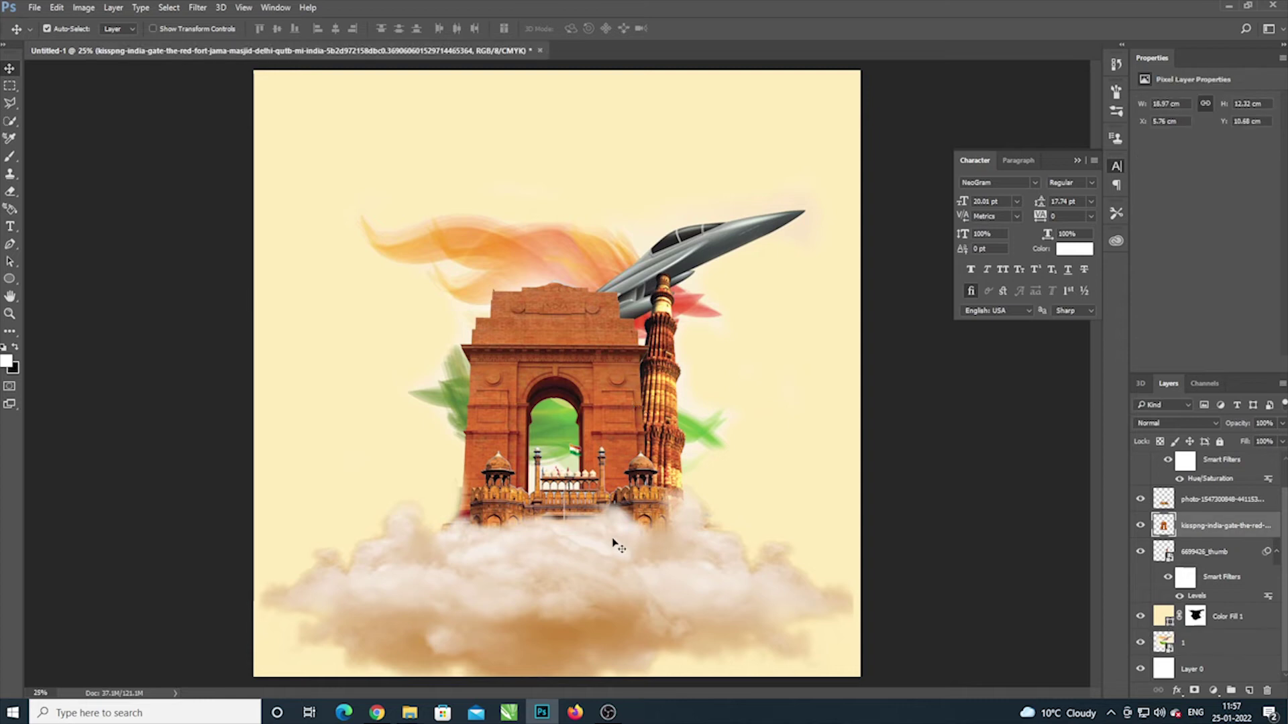
left_click(649, 504)
left_click(610, 377, "shift")
left_click(678, 351, "shift")
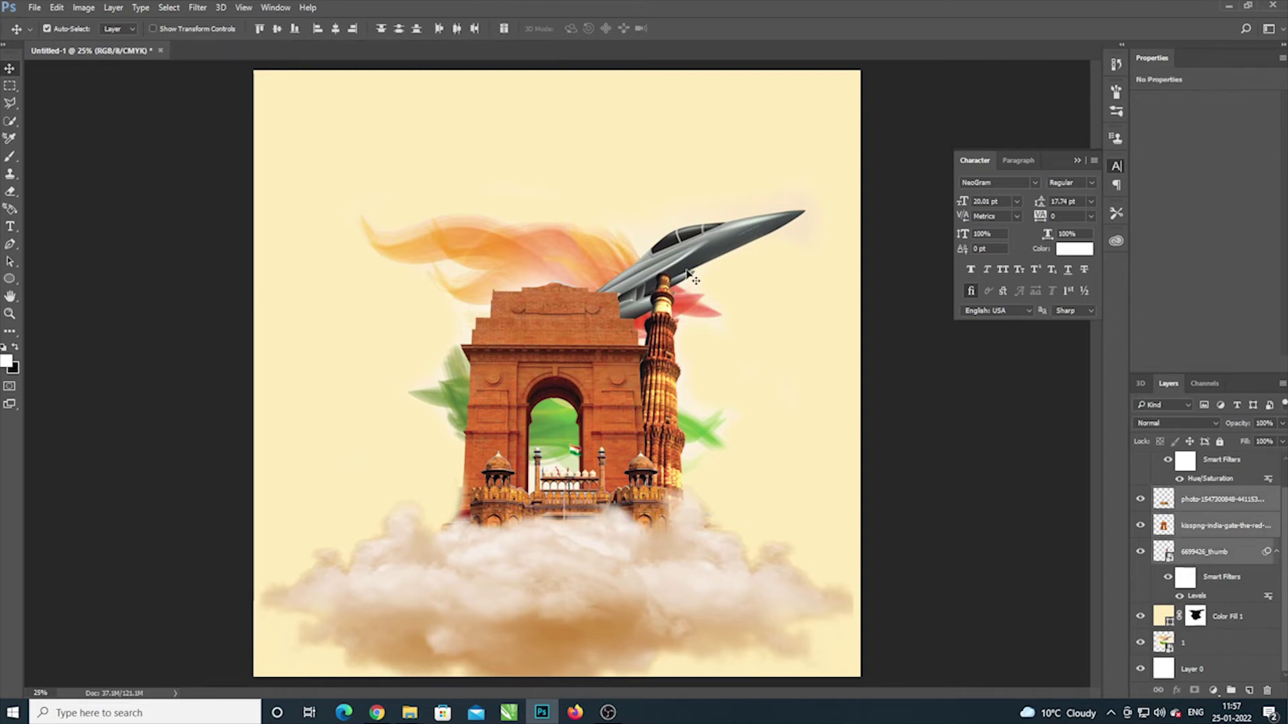
left_click(699, 272, "shift")
left_click_drag(703, 268, 693, 268)
mouse_move(648, 597)
left_mouse_down()
mouse_move(644, 610)
mouse_move(645, 593)
left_mouse_up()
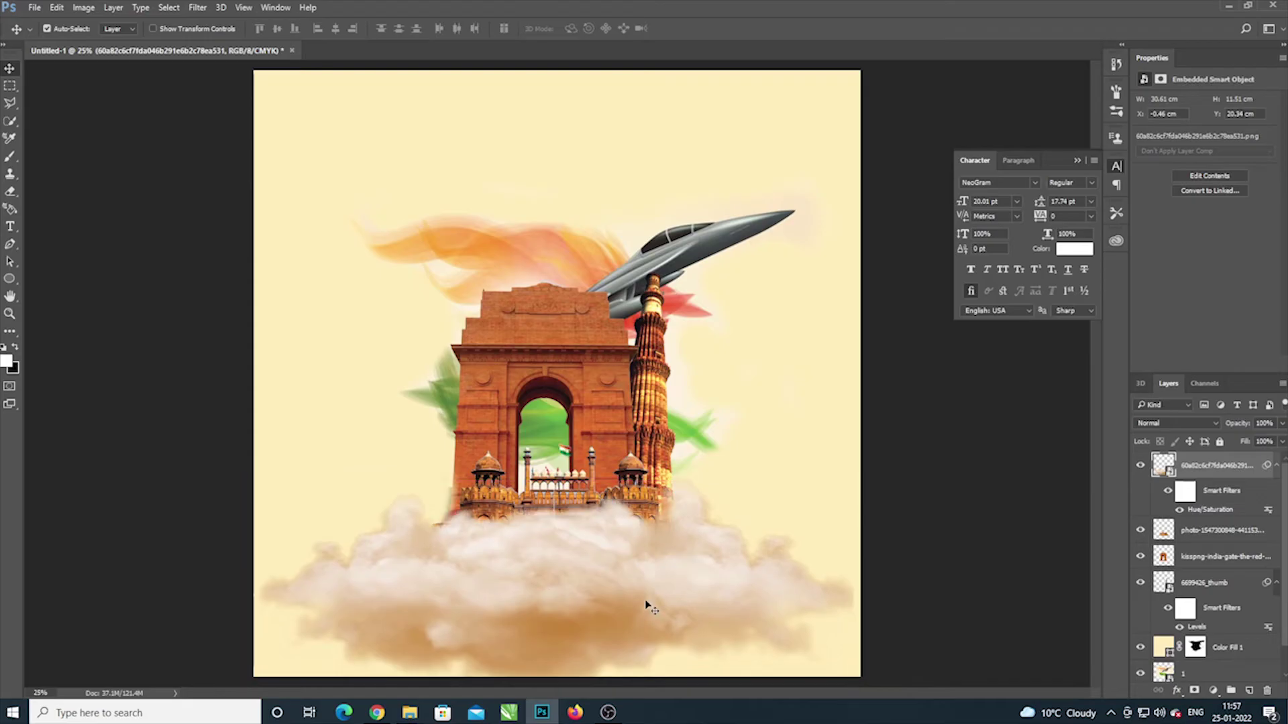
Step: Try shrinking layer 1 with free transform, then undo and exit unchanged
left_click(640, 295)
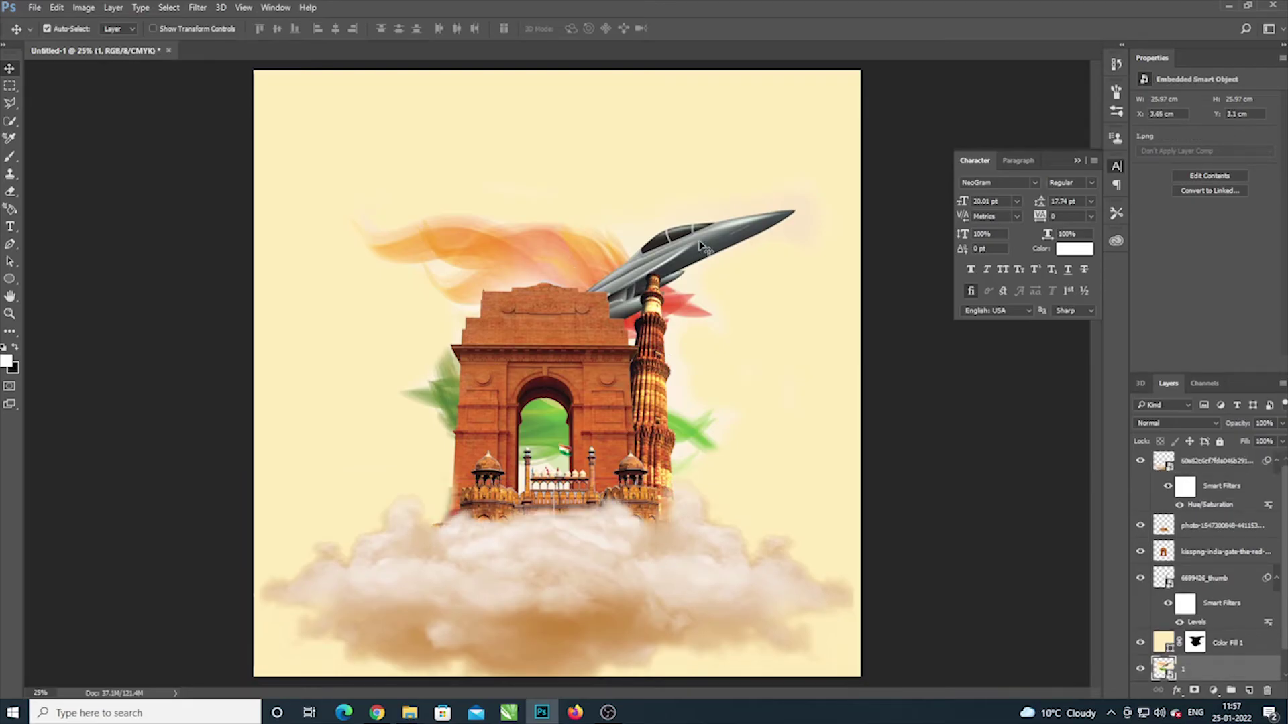
key("ctrl")
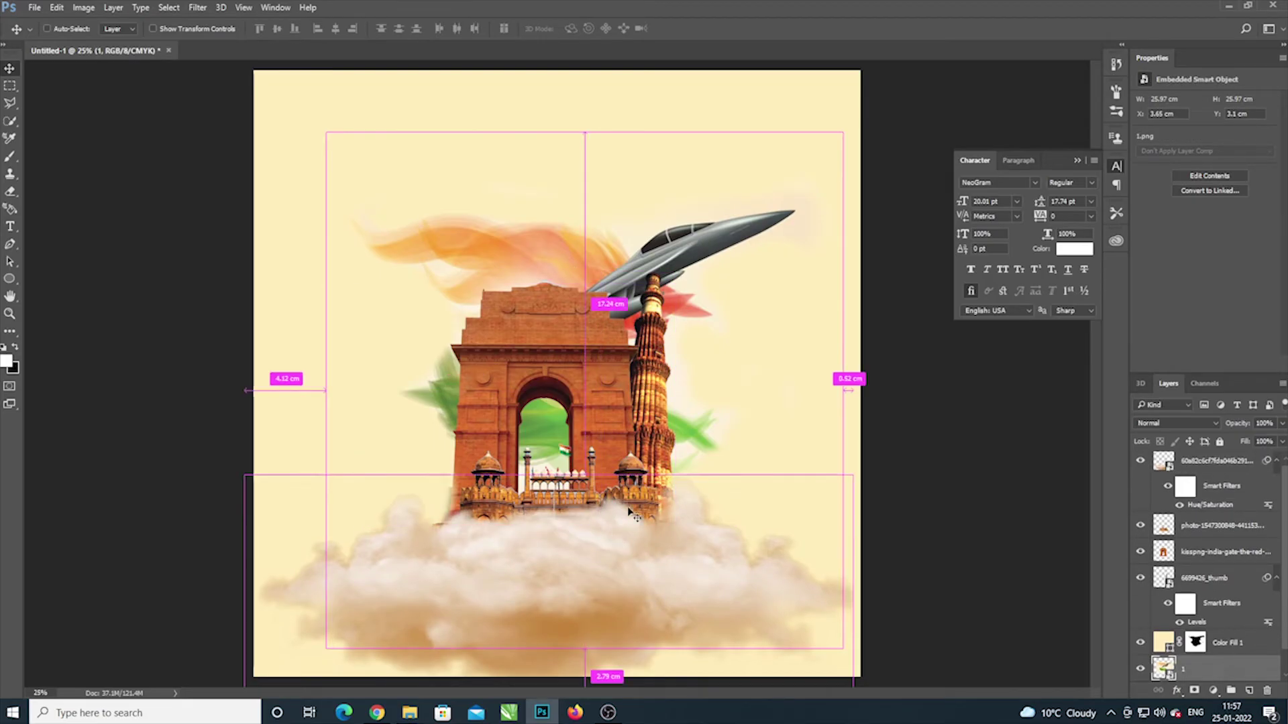
key("ctrl+t")
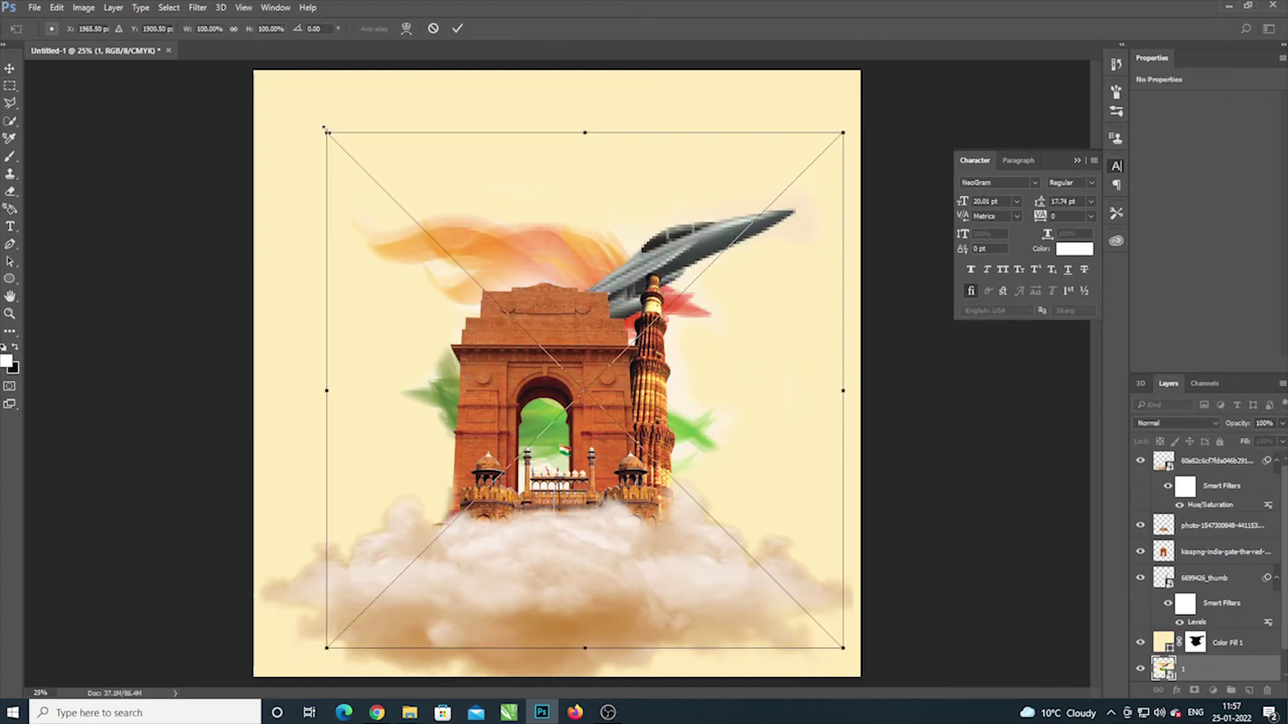
left_click_drag(323, 129, 359, 167)
key("ctrl+z")
key("Return")
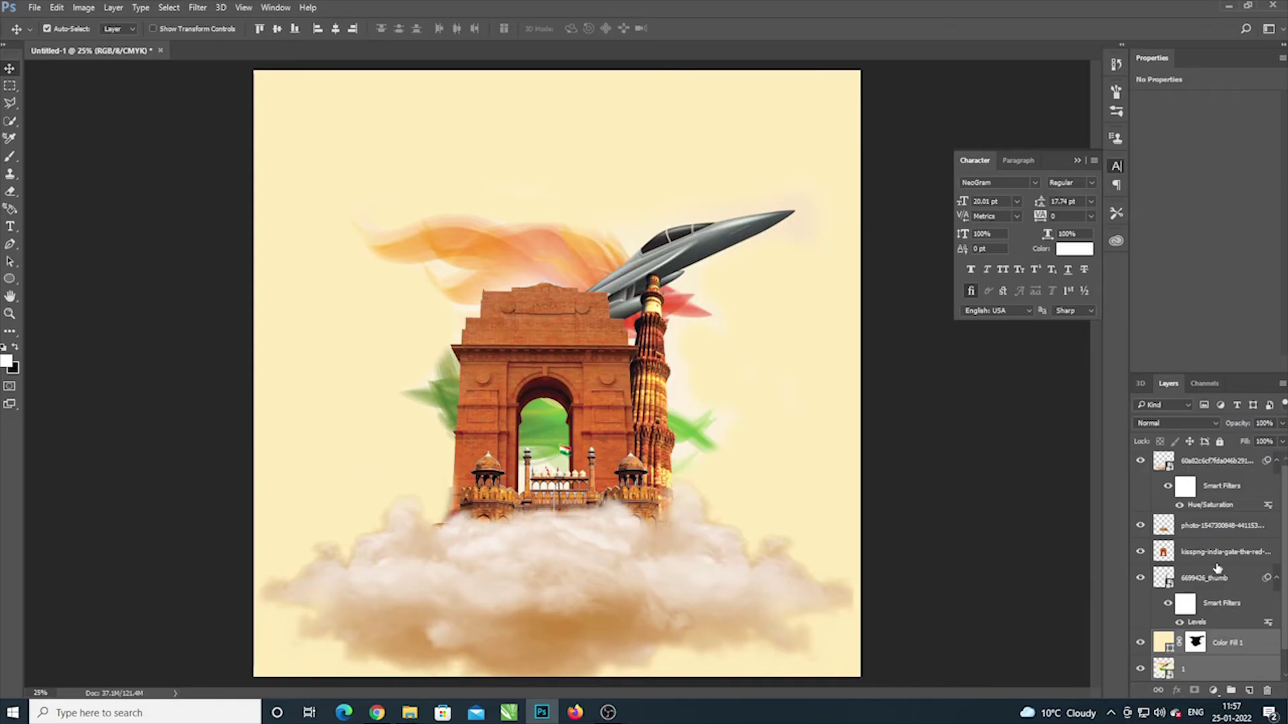
Step: Scale all artwork including the cloud to about 91% and centre it on the page
left_click(1217, 465)
key("ctrl+t")
key("Return")
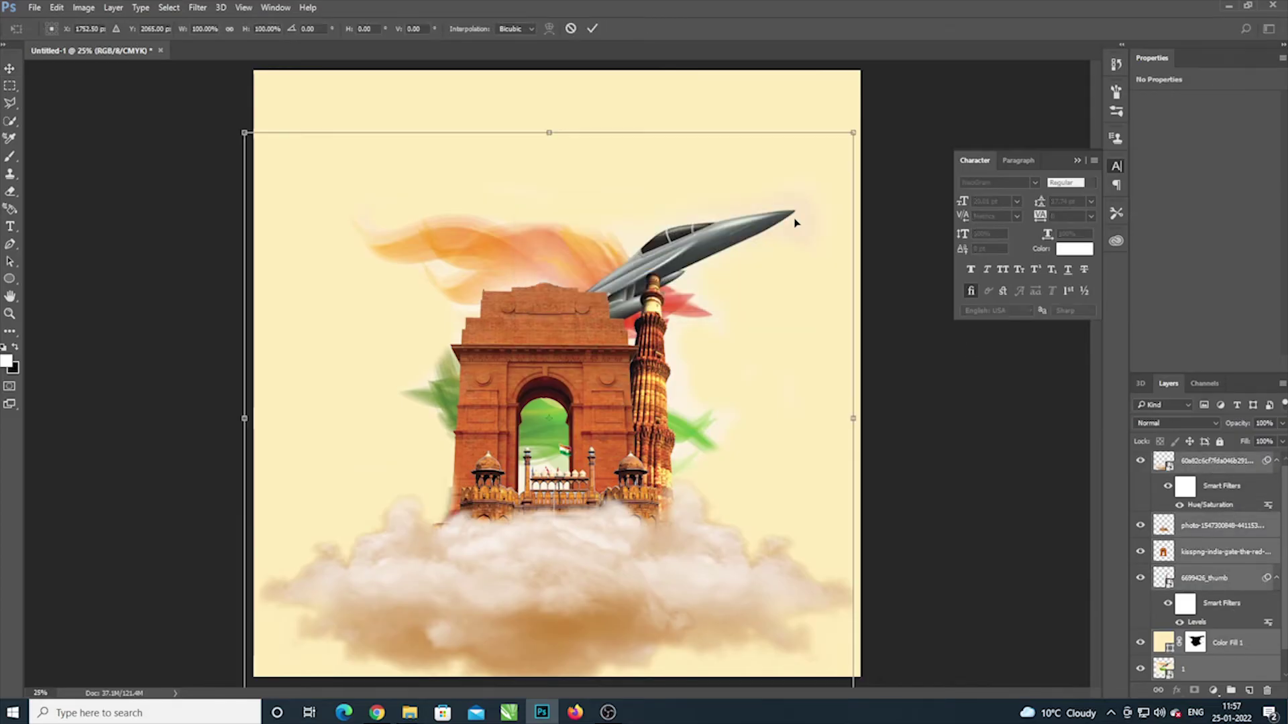
left_click_drag(850, 132, 806, 181)
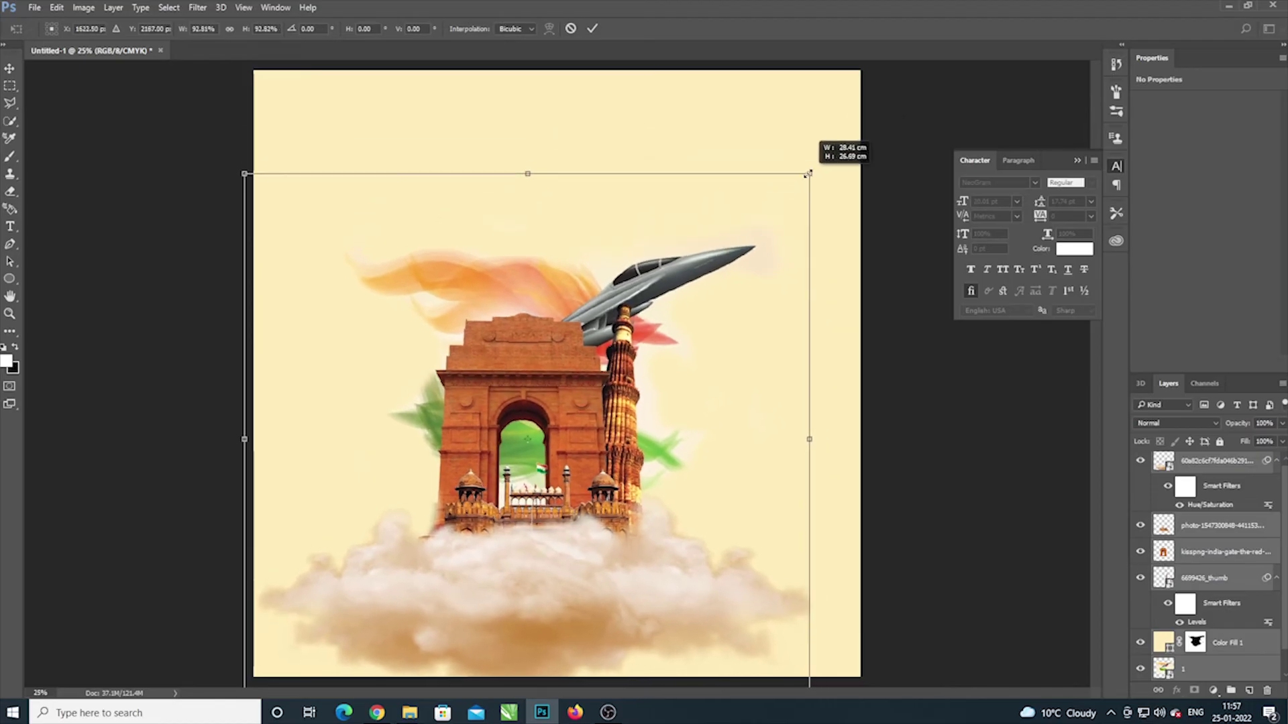
mouse_move(588, 434)
left_mouse_down()
mouse_move(614, 428)
mouse_move(616, 413)
mouse_move(629, 422)
left_mouse_up()
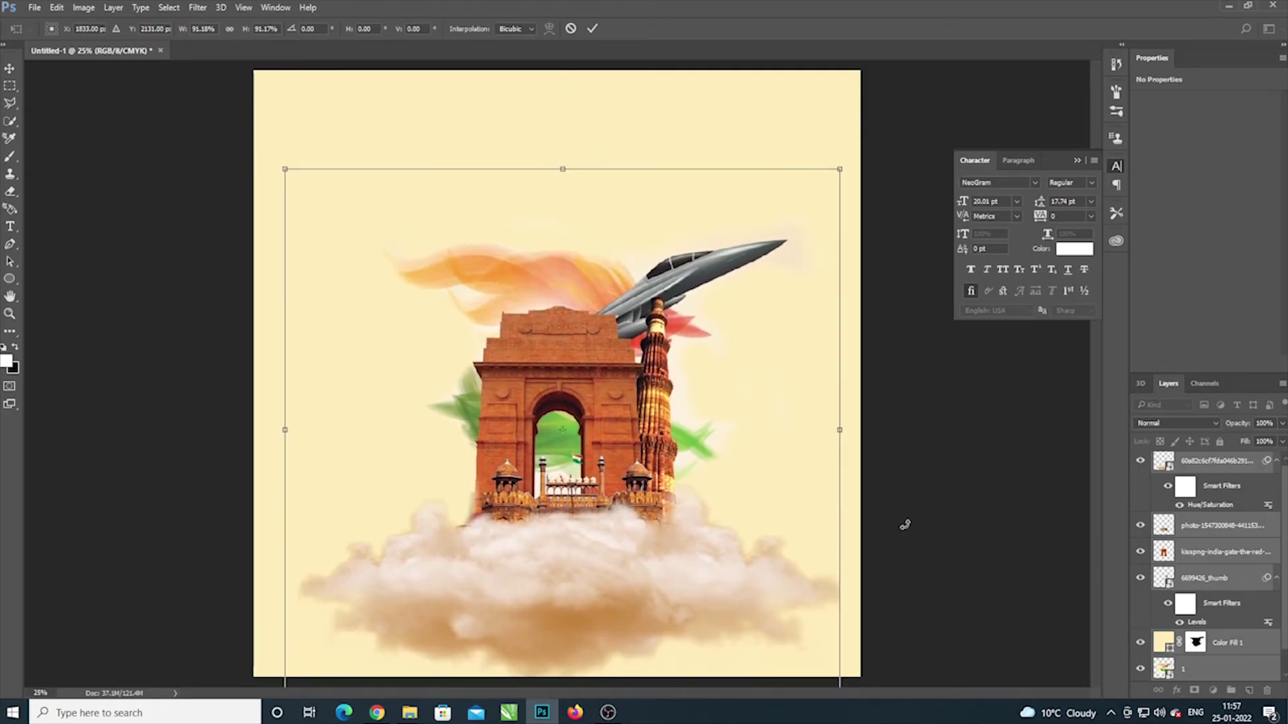
left_click_drag(658, 461, 654, 459)
key("Return")
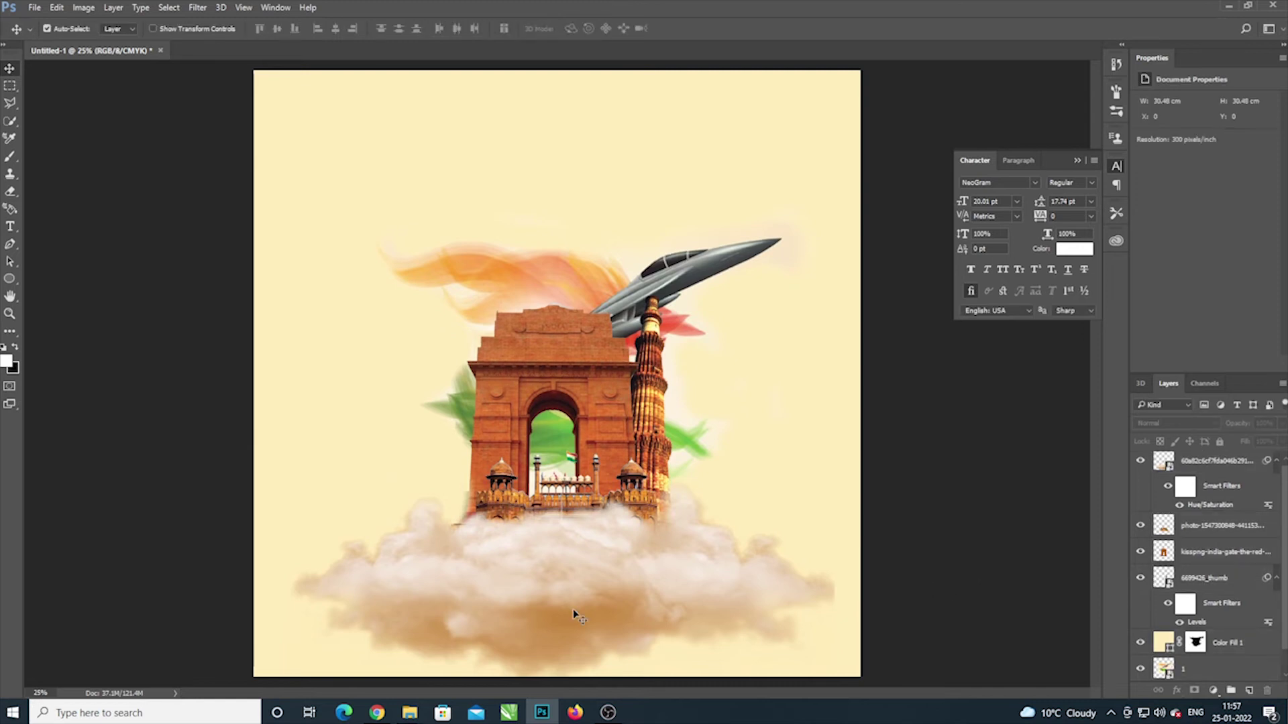
left_click_drag(573, 609, 622, 617)
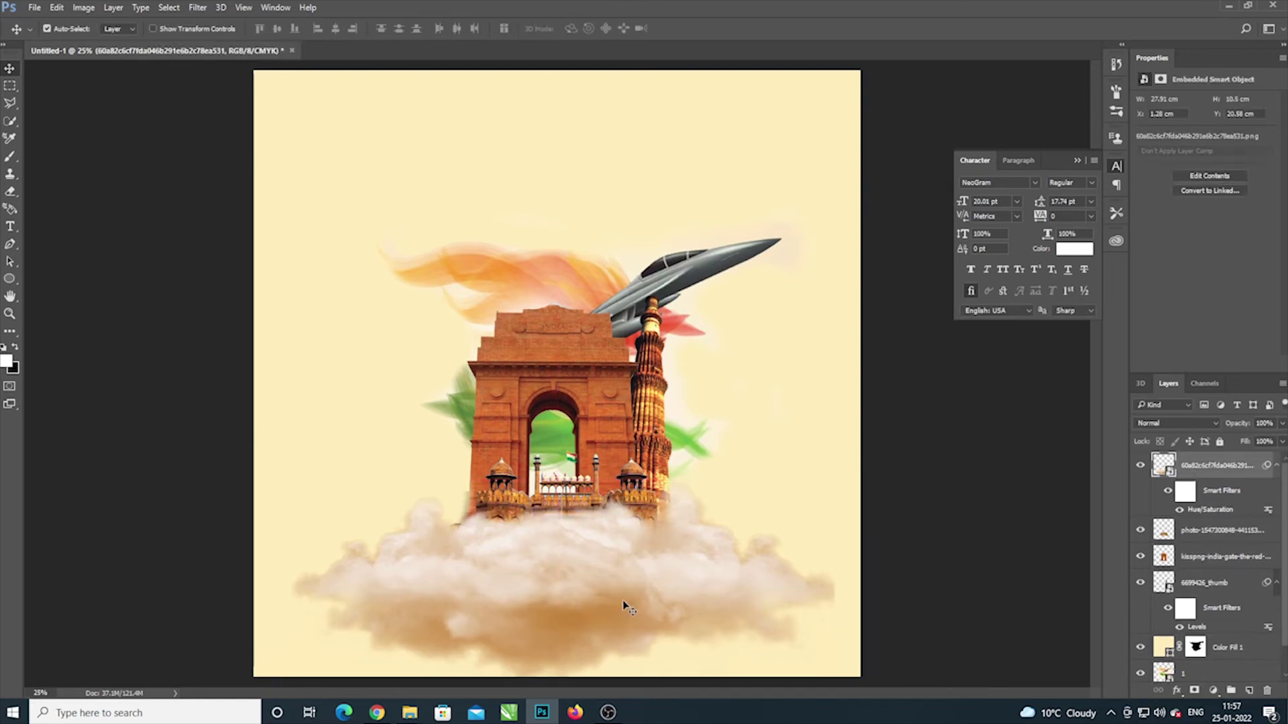
Step: Enlarge the monuments, jet and smoke, excluding the cloud, to about 111%
left_click(1222, 535, "ctrl")
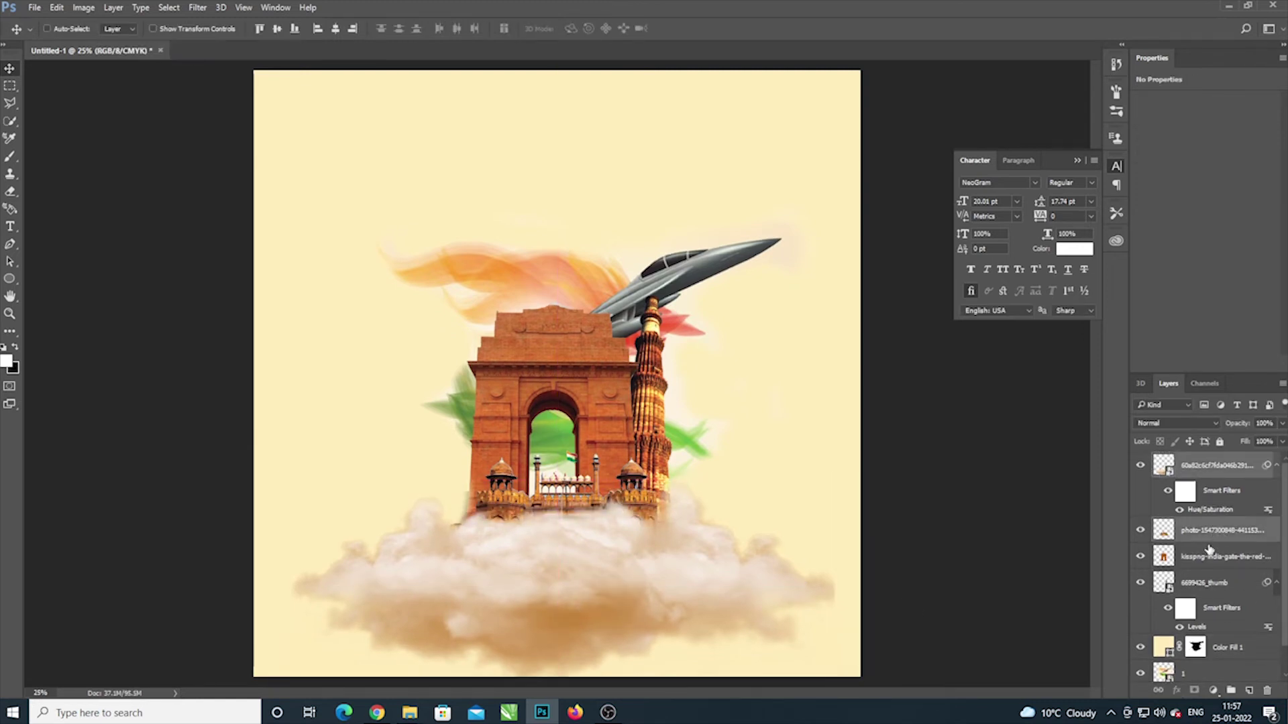
left_click(1204, 558, "ctrl")
left_click(1206, 583, "ctrl")
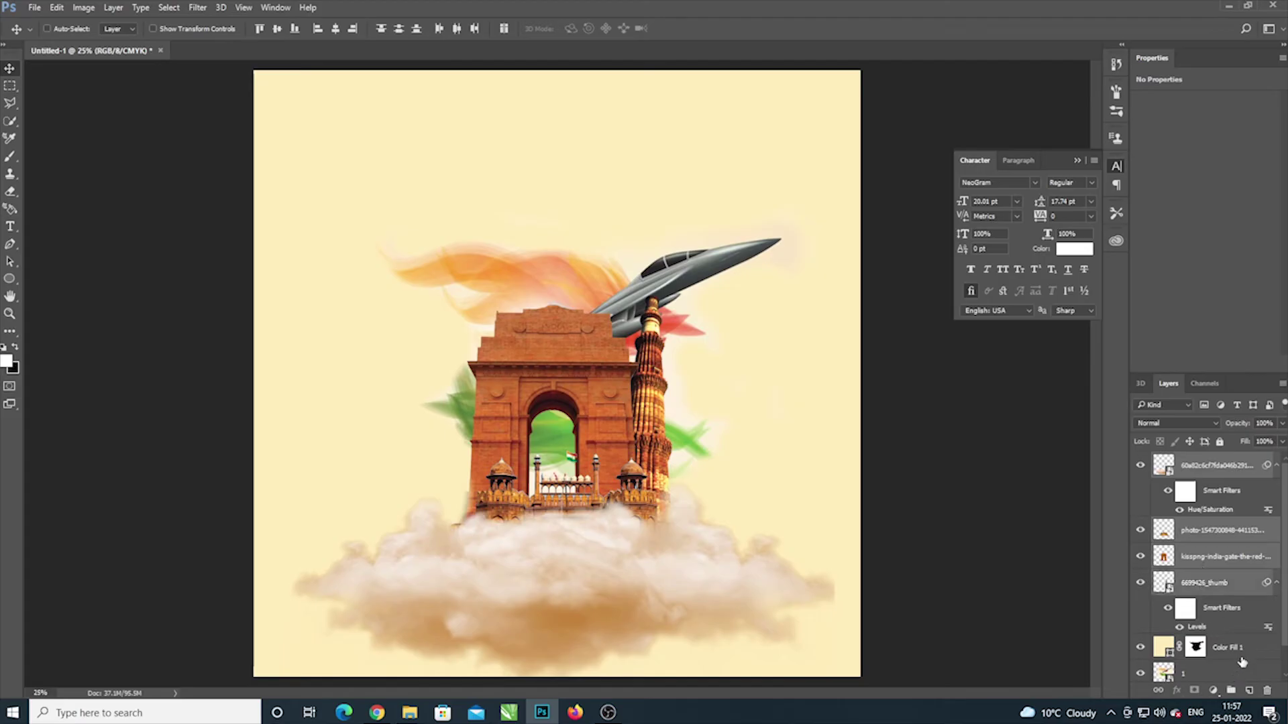
left_click(1243, 666, "shift")
left_click(1198, 468, "ctrl")
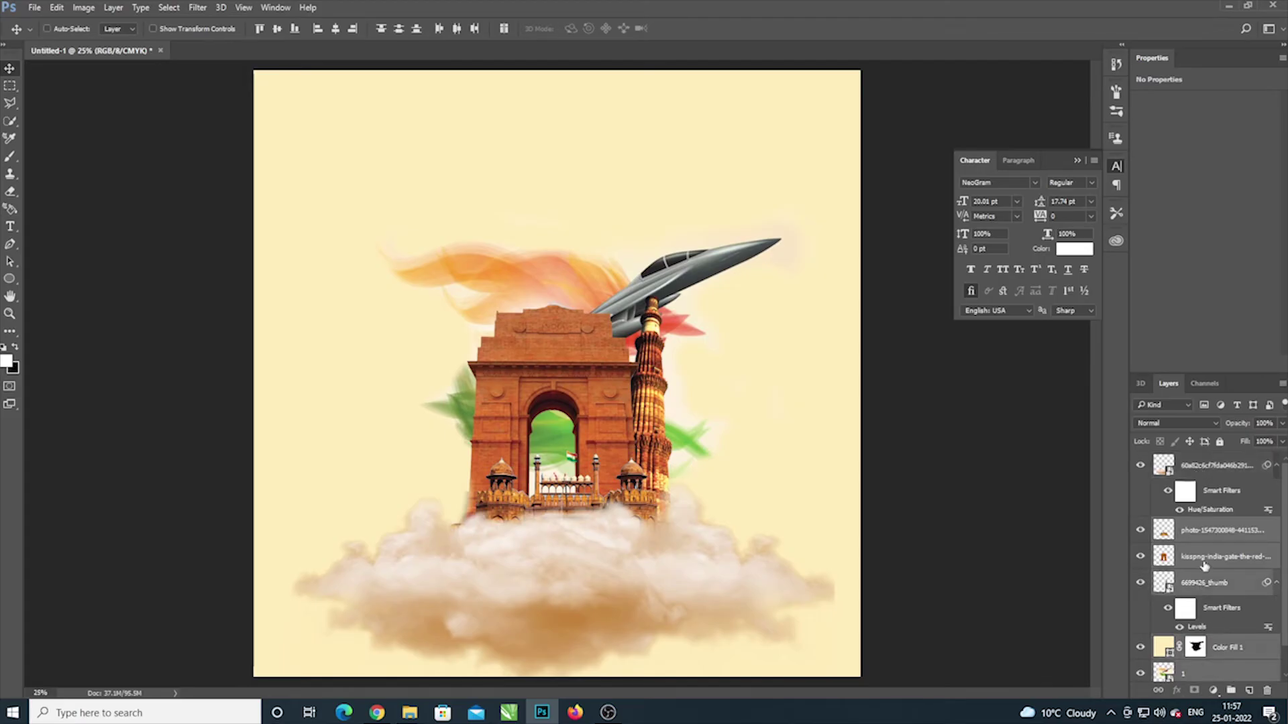
key("ctrl+t")
left_click(676, 281)
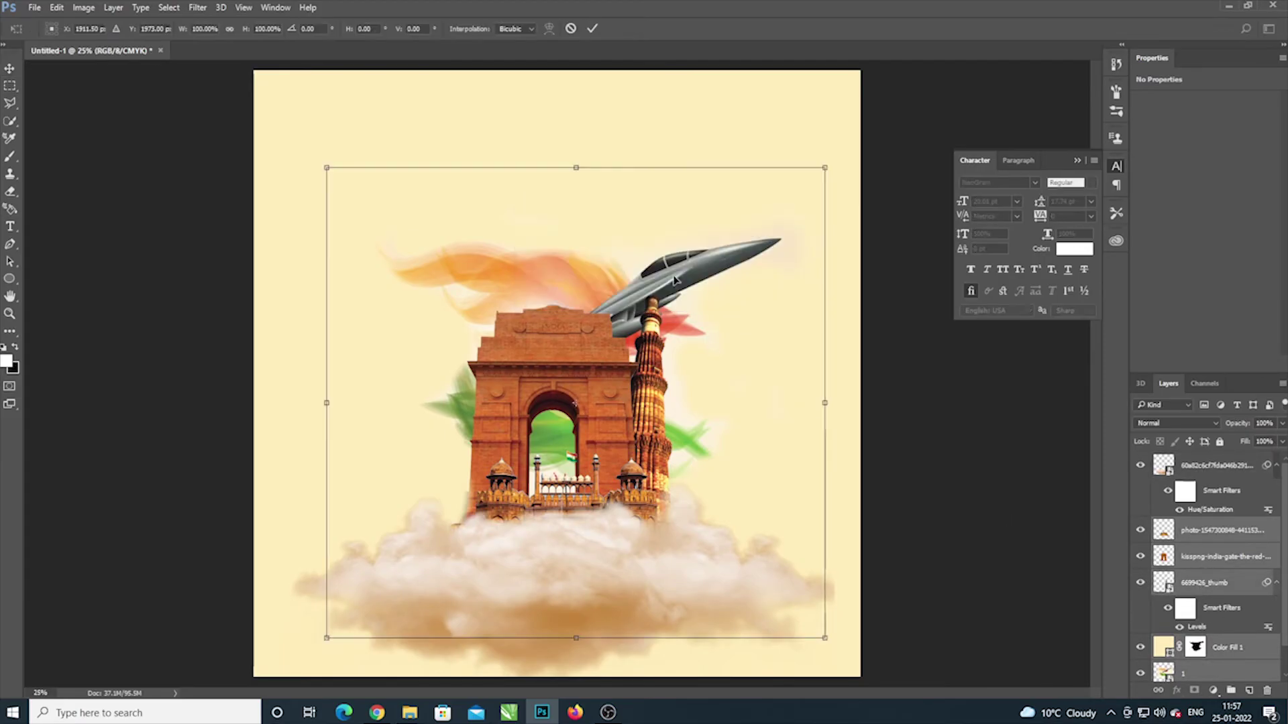
left_click_drag(327, 167, 298, 141)
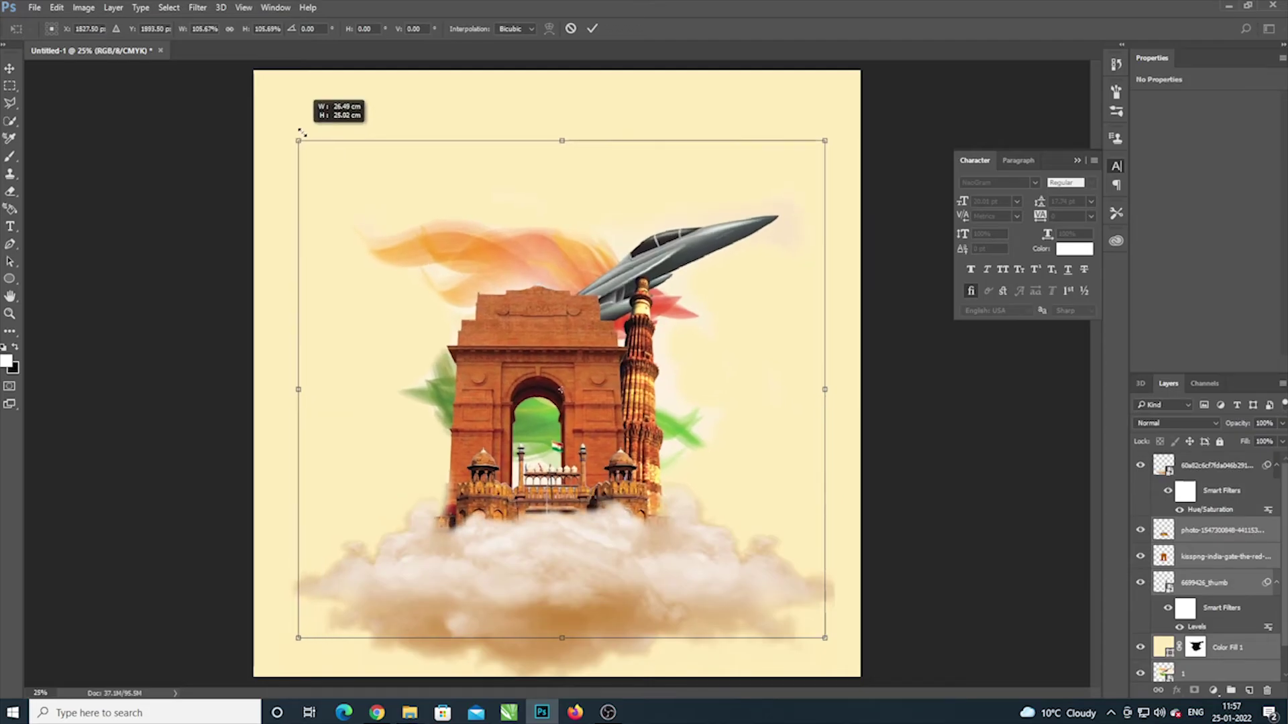
left_click_drag(825, 140, 855, 112)
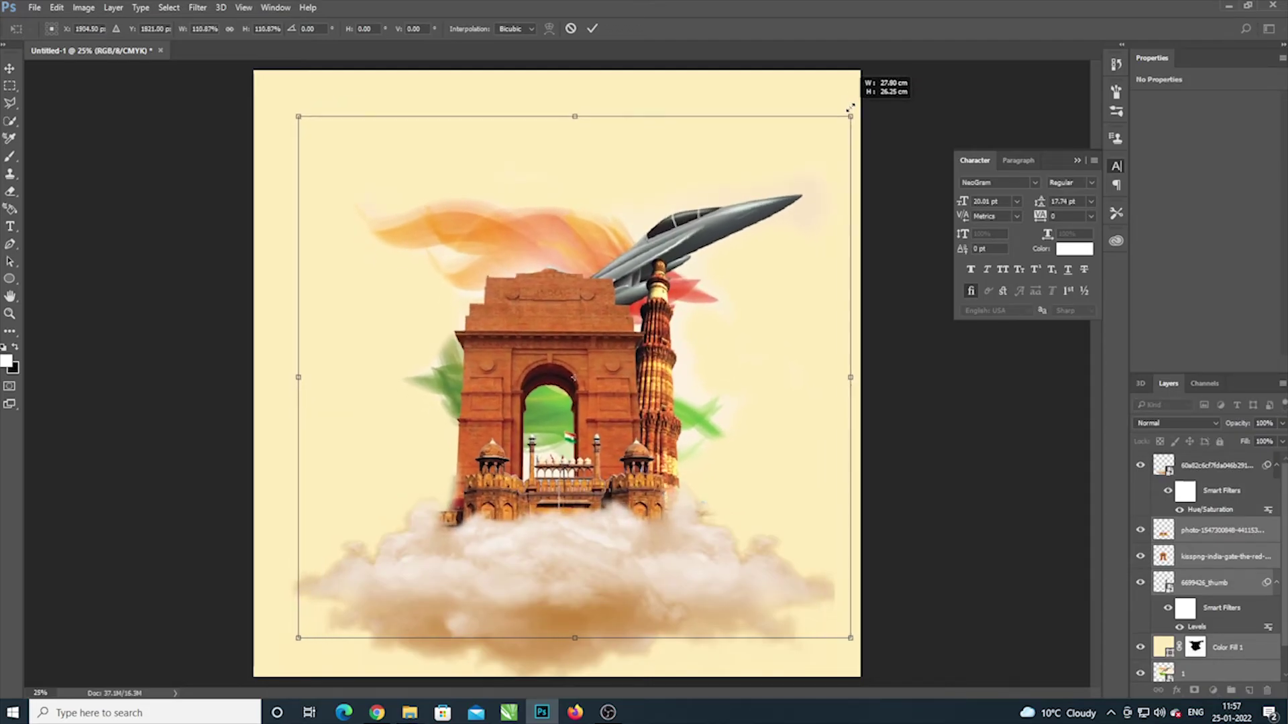
left_click_drag(667, 344, 667, 342)
key("Return")
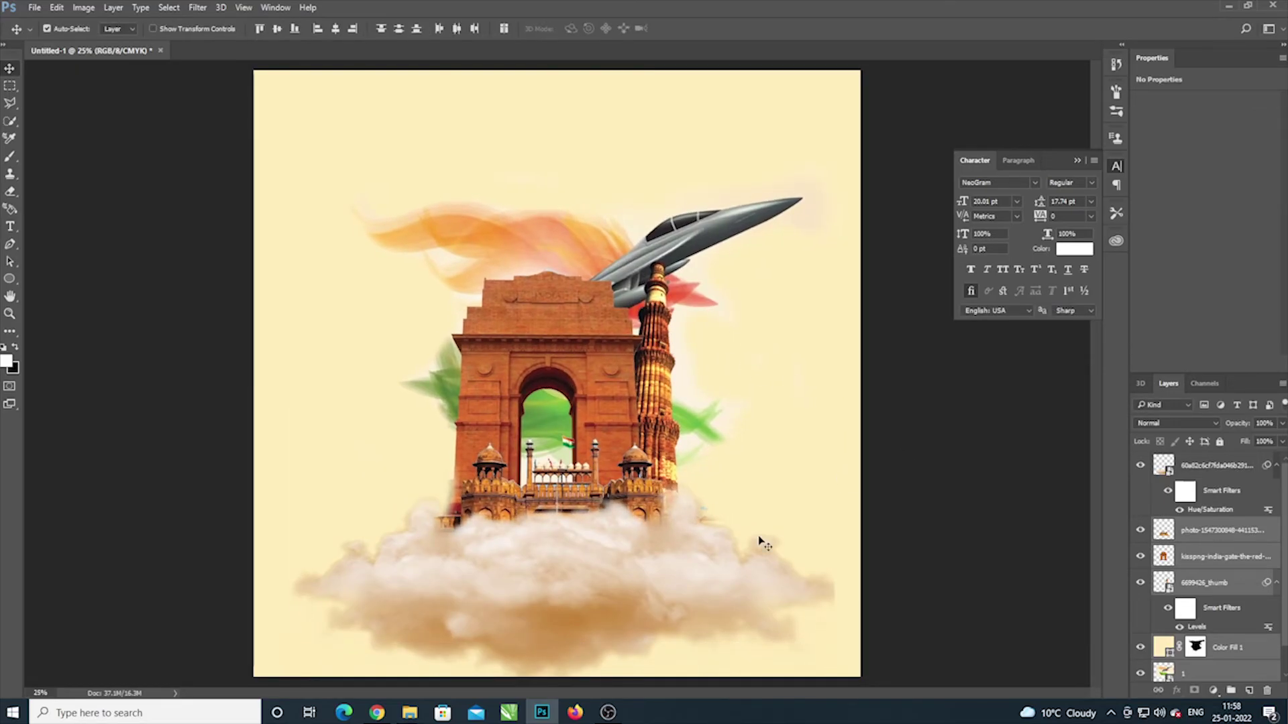
Step: Widen the cloud on both sides with free transform and nudge it right
left_click(641, 584)
key("ctrl+t")
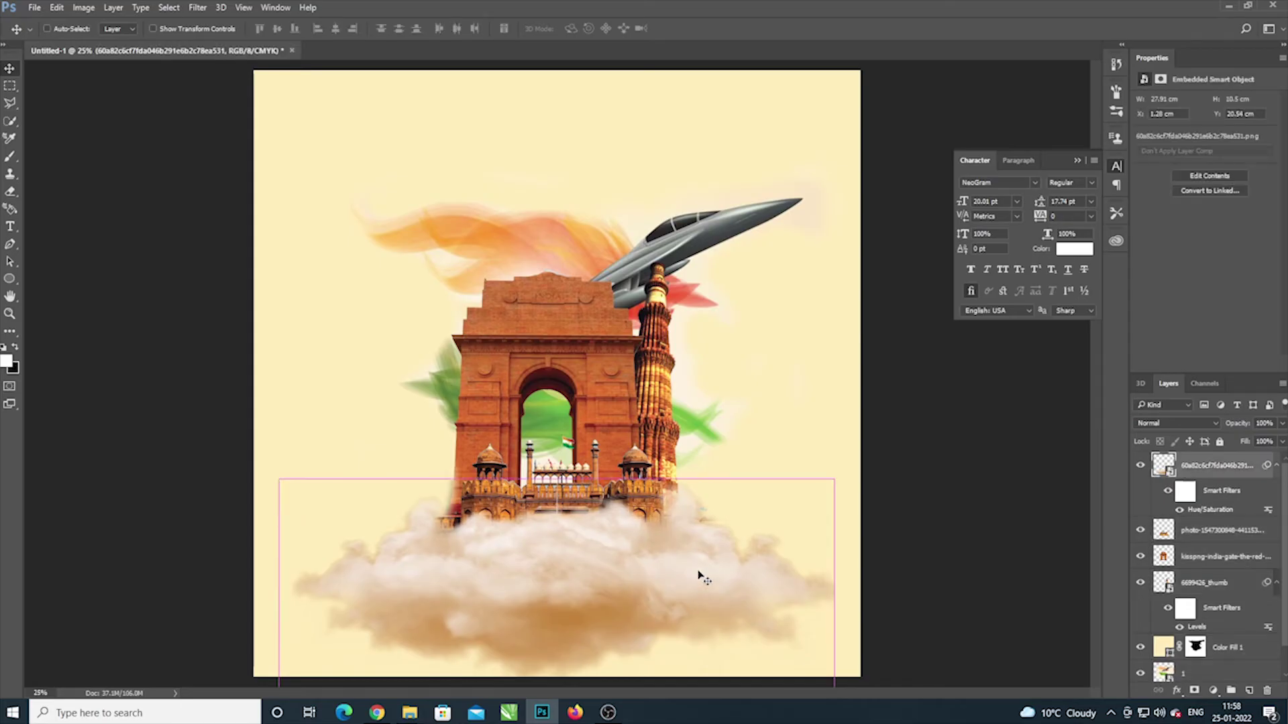
key("Return")
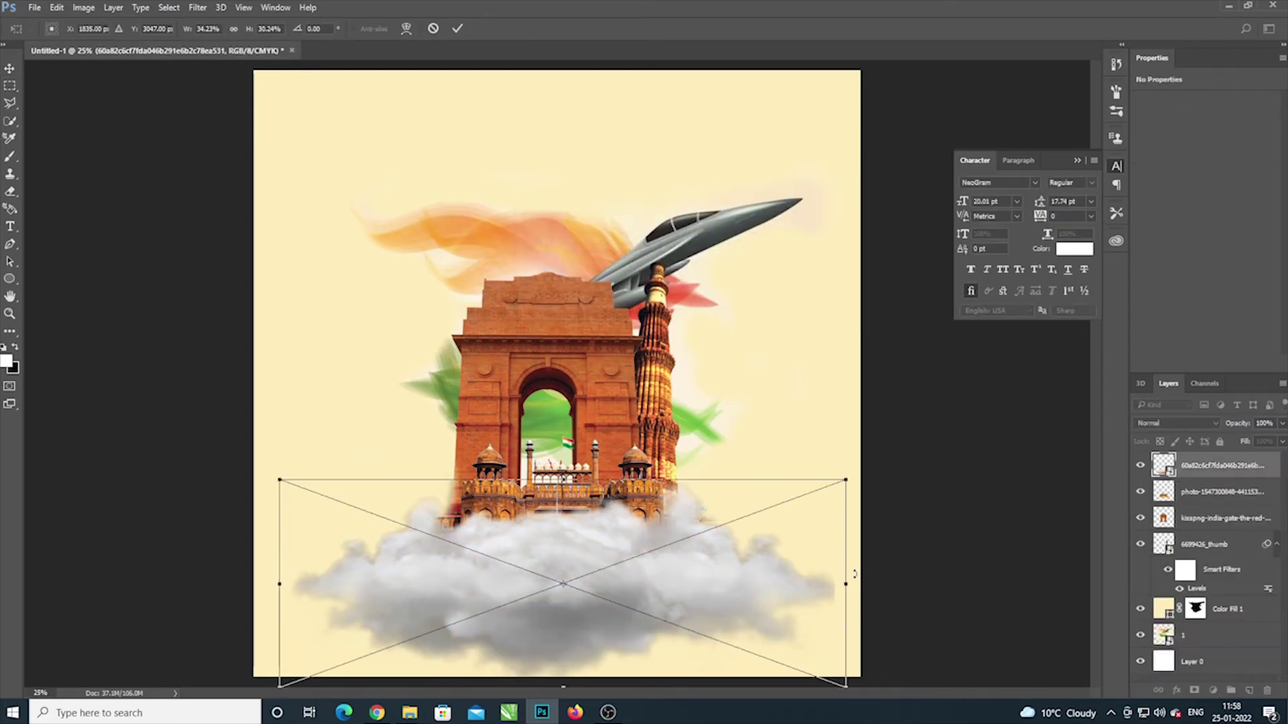
left_click_drag(845, 583, 896, 584)
left_click_drag(754, 596, 712, 597)
left_click_drag(255, 588, 212, 585)
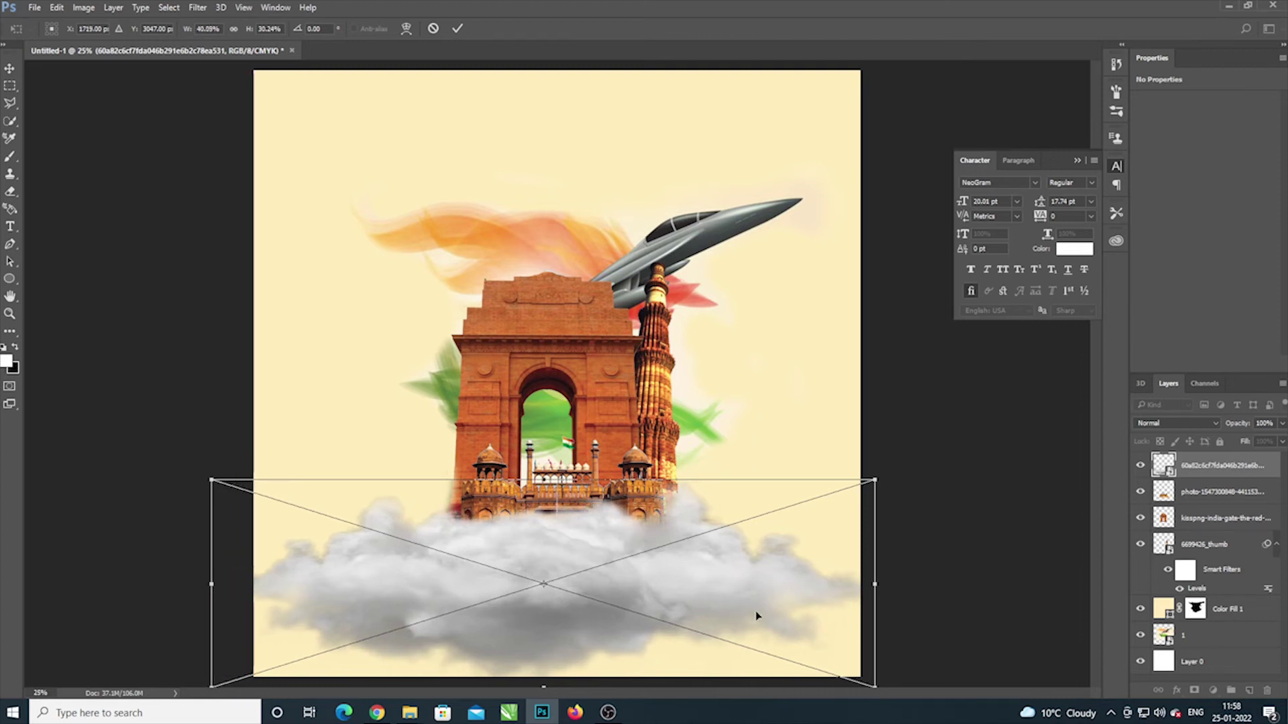
left_click_drag(888, 592, 896, 584)
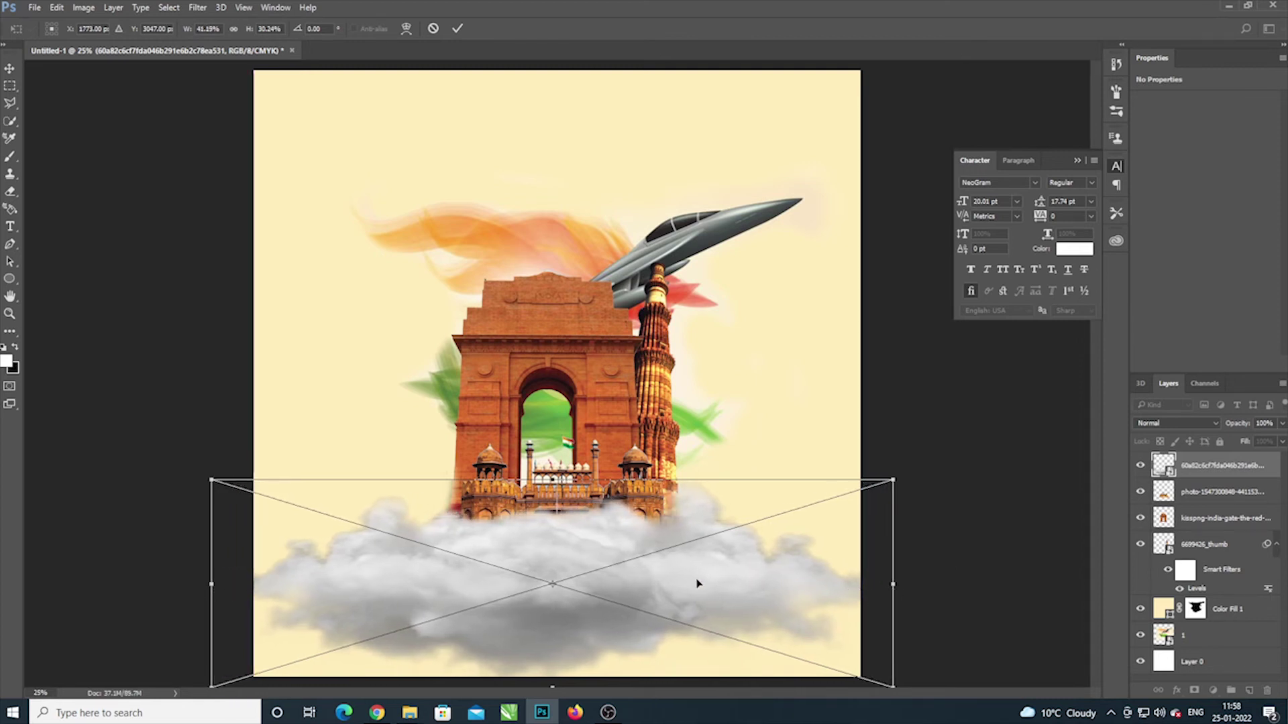
key("Return")
left_click_drag(570, 587, 636, 596)
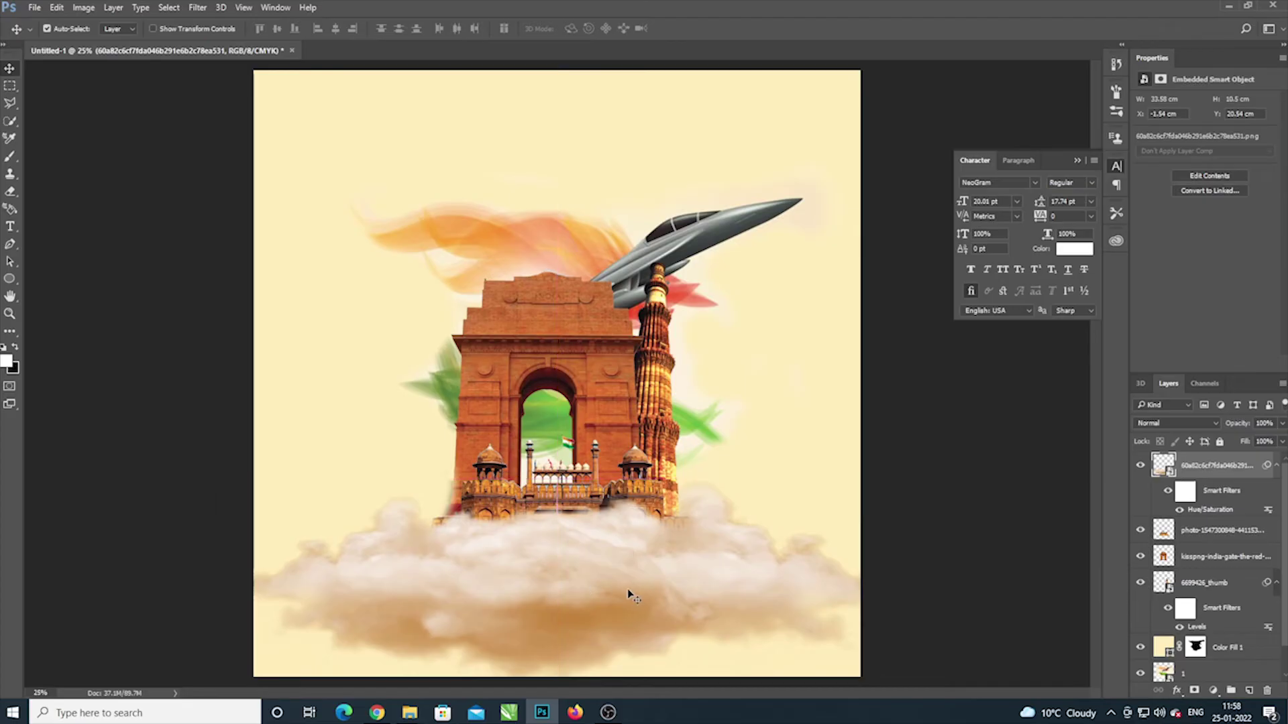
Step: Narrow the cloud to 31.26 × 9.97 cm, nudge it up, and open the design images folder
key("ctrl+t")
left_click(651, 278)
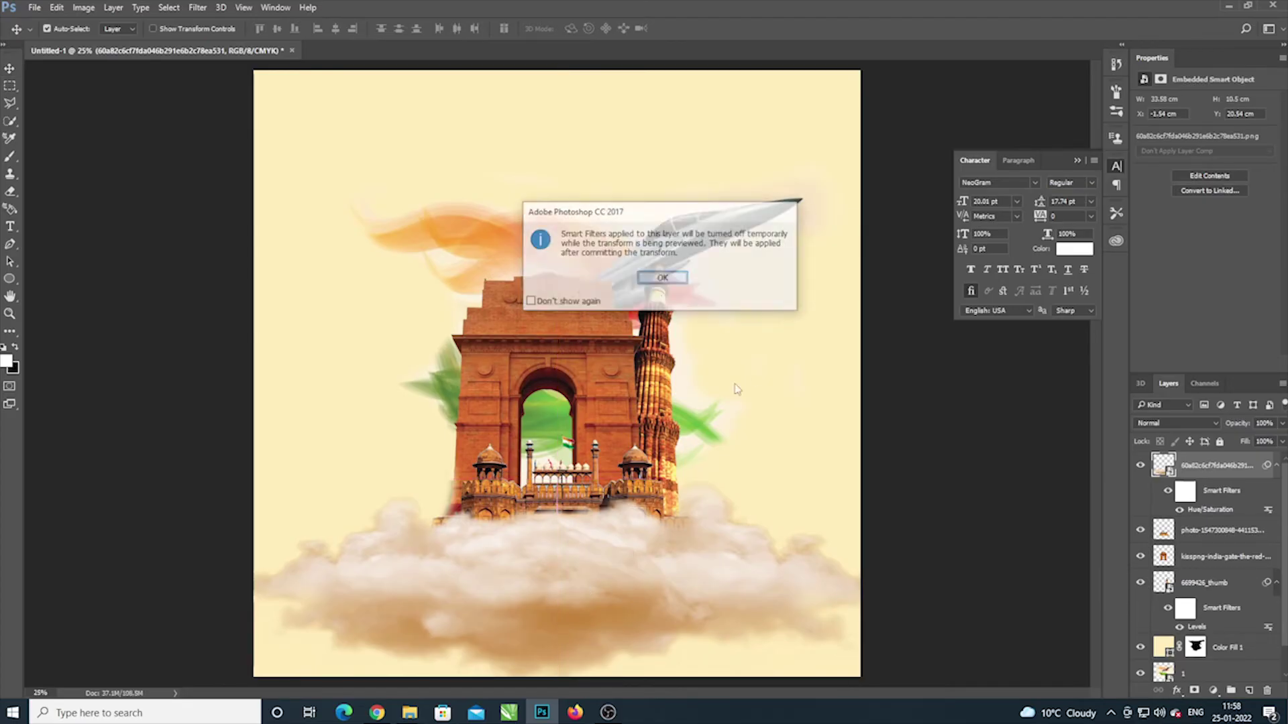
left_click_drag(915, 624, 900, 620)
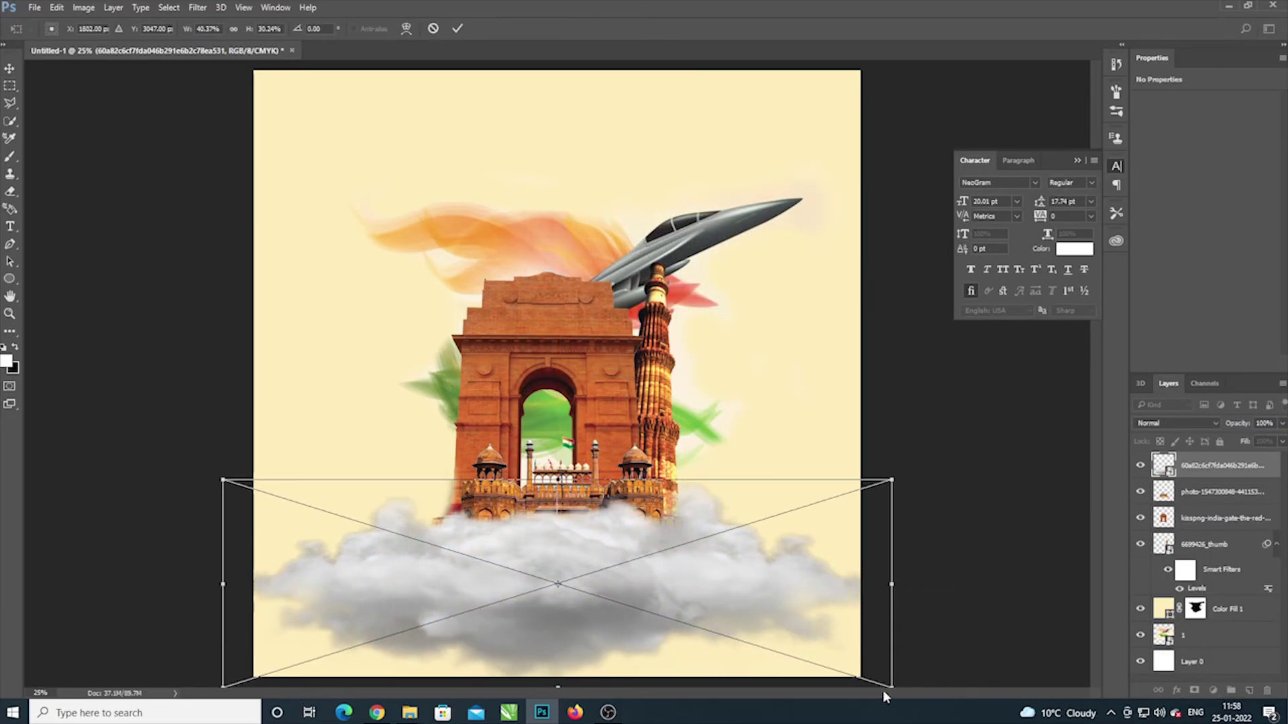
left_click_drag(892, 686, 859, 678)
left_click_drag(565, 569, 587, 570)
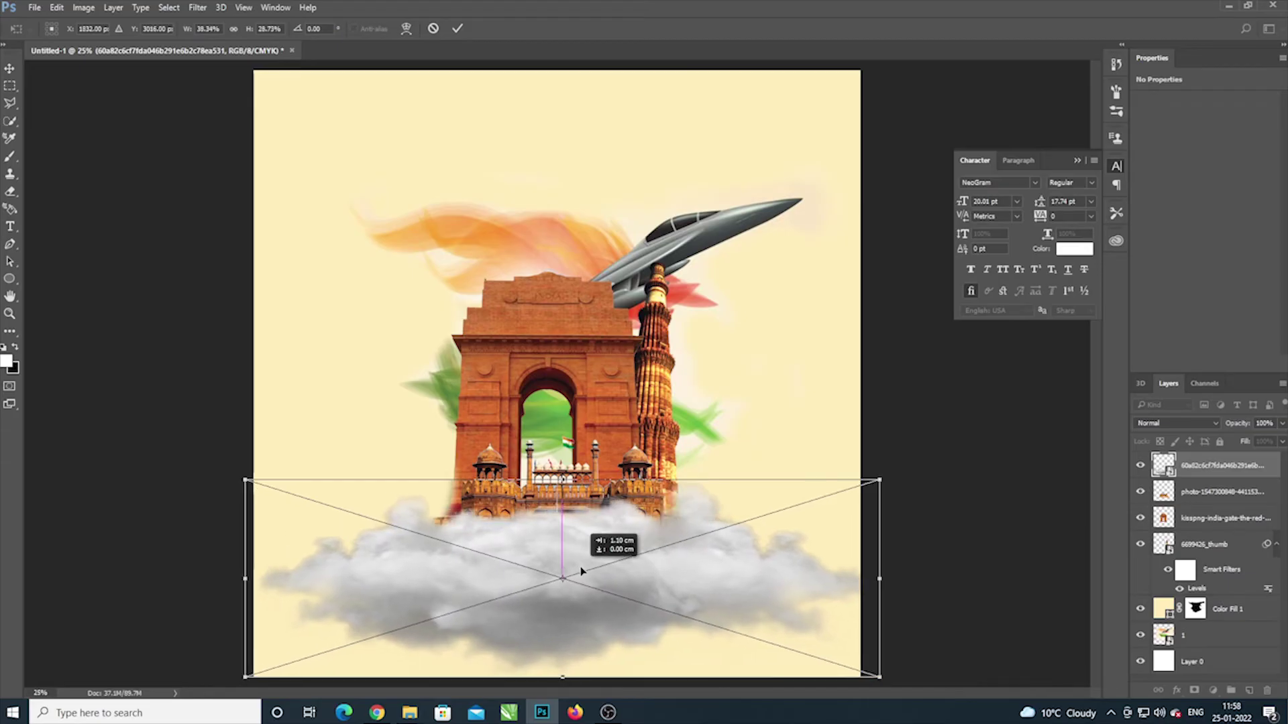
key("Return")
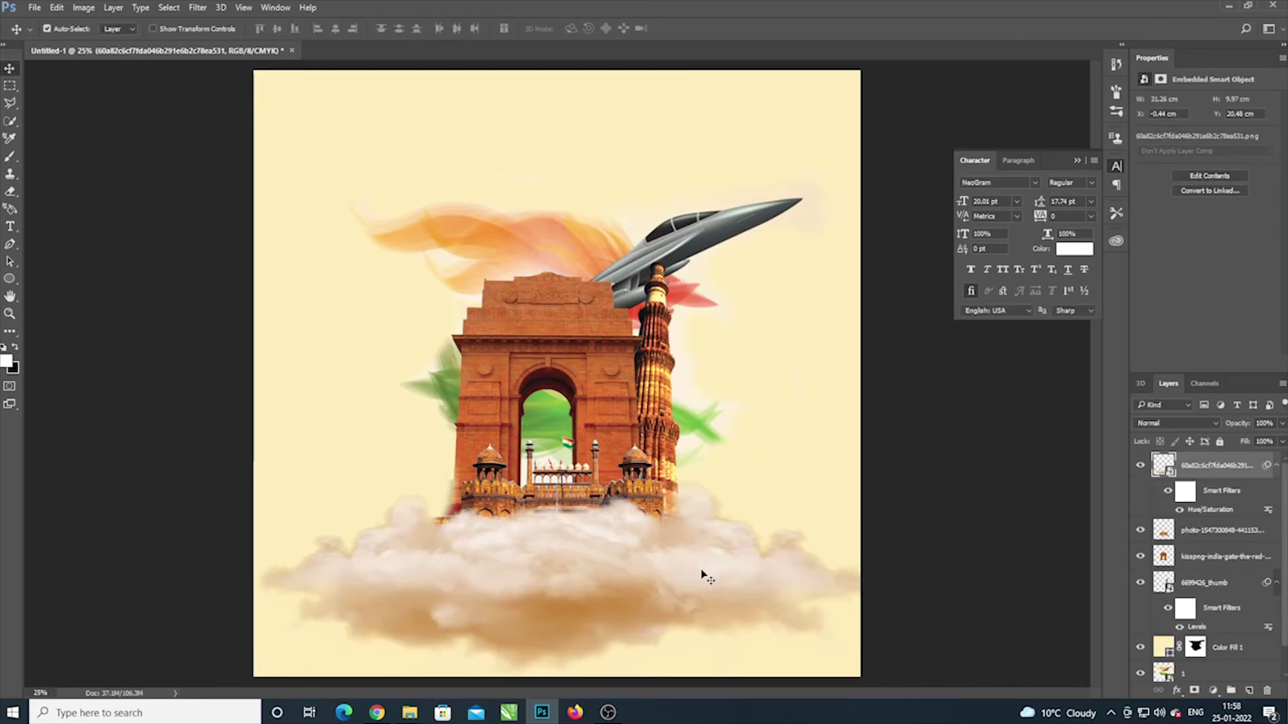
key("Up")
key("Up")
key("Up")
key("Up")
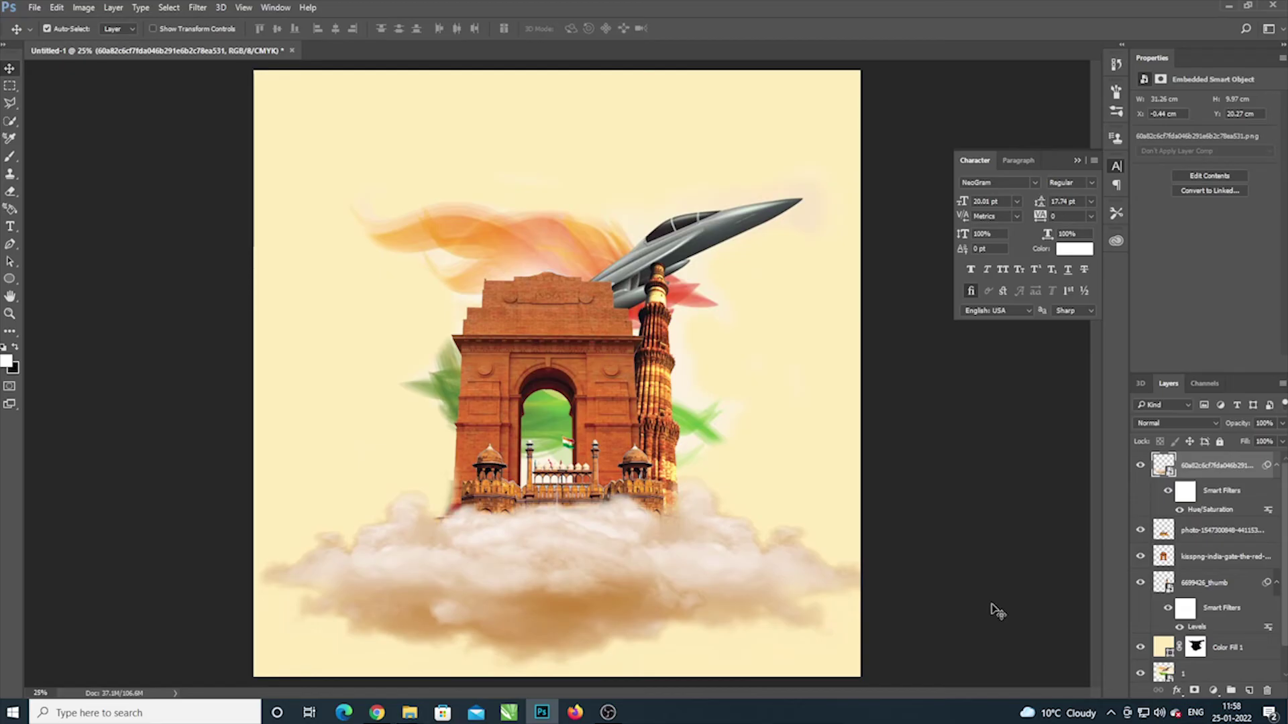
key("Down")
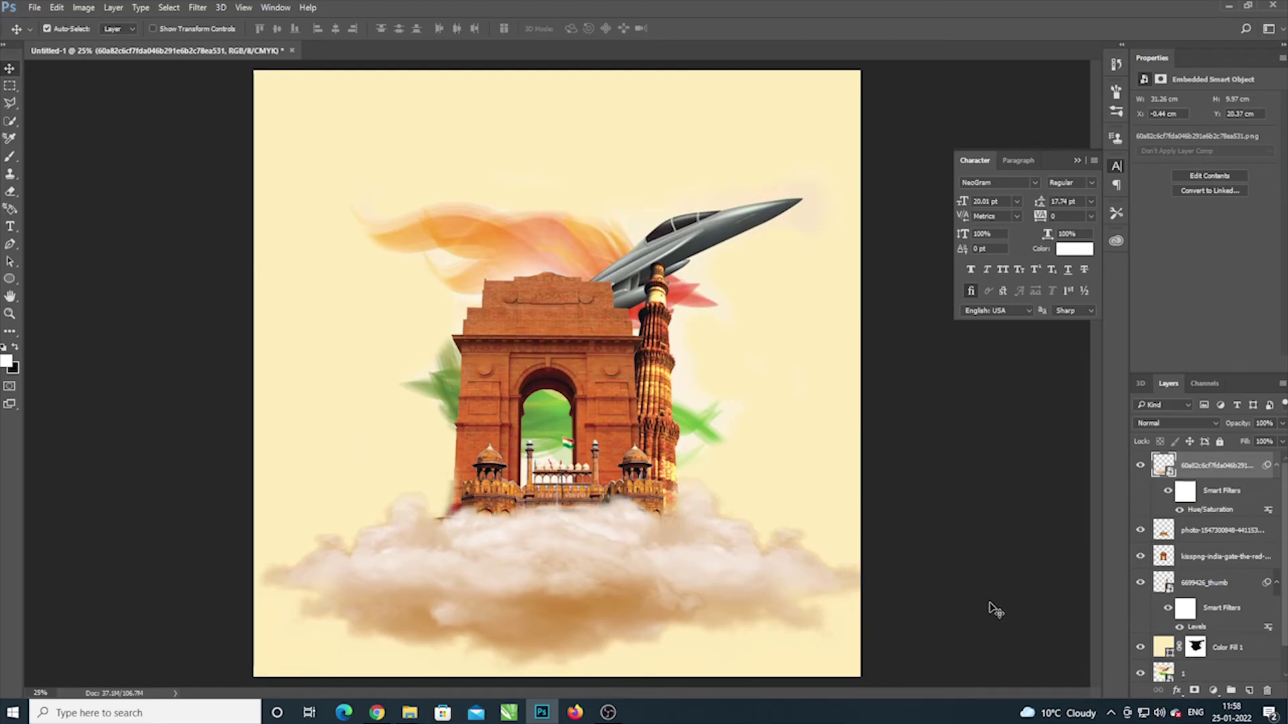
key("Up")
key("Up")
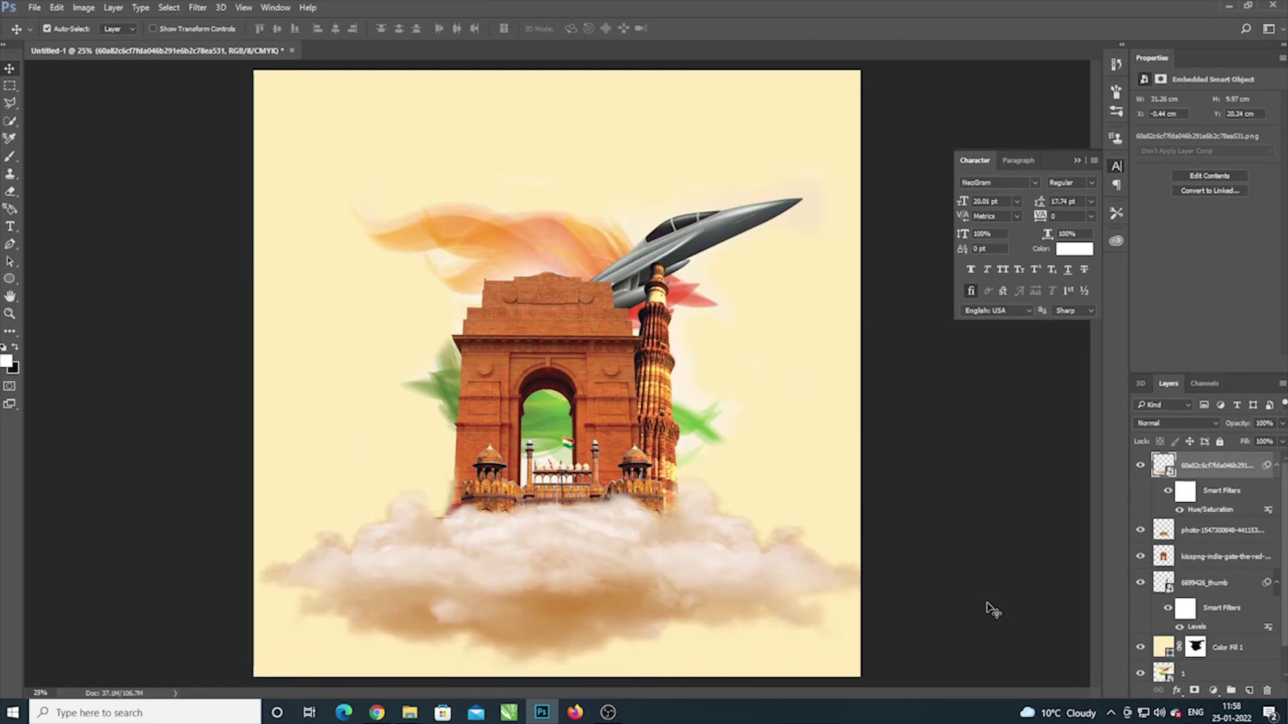
mouse_move(409, 713)
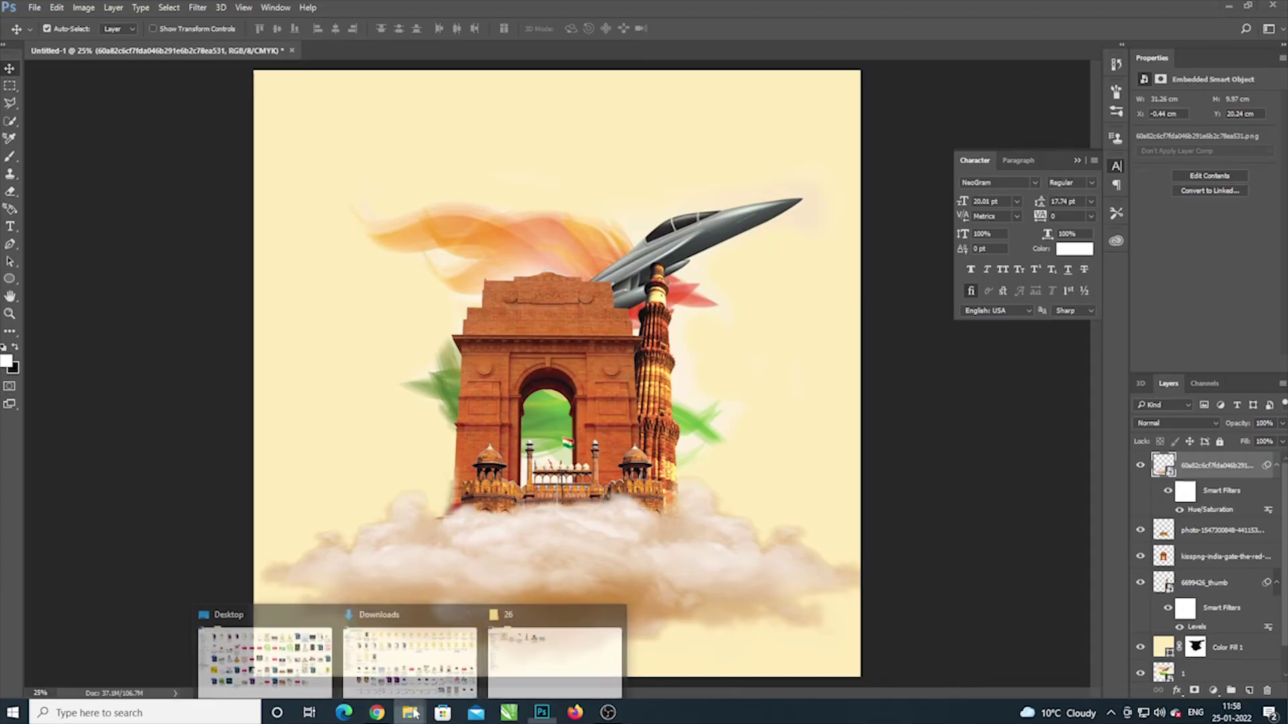
left_click(411, 612)
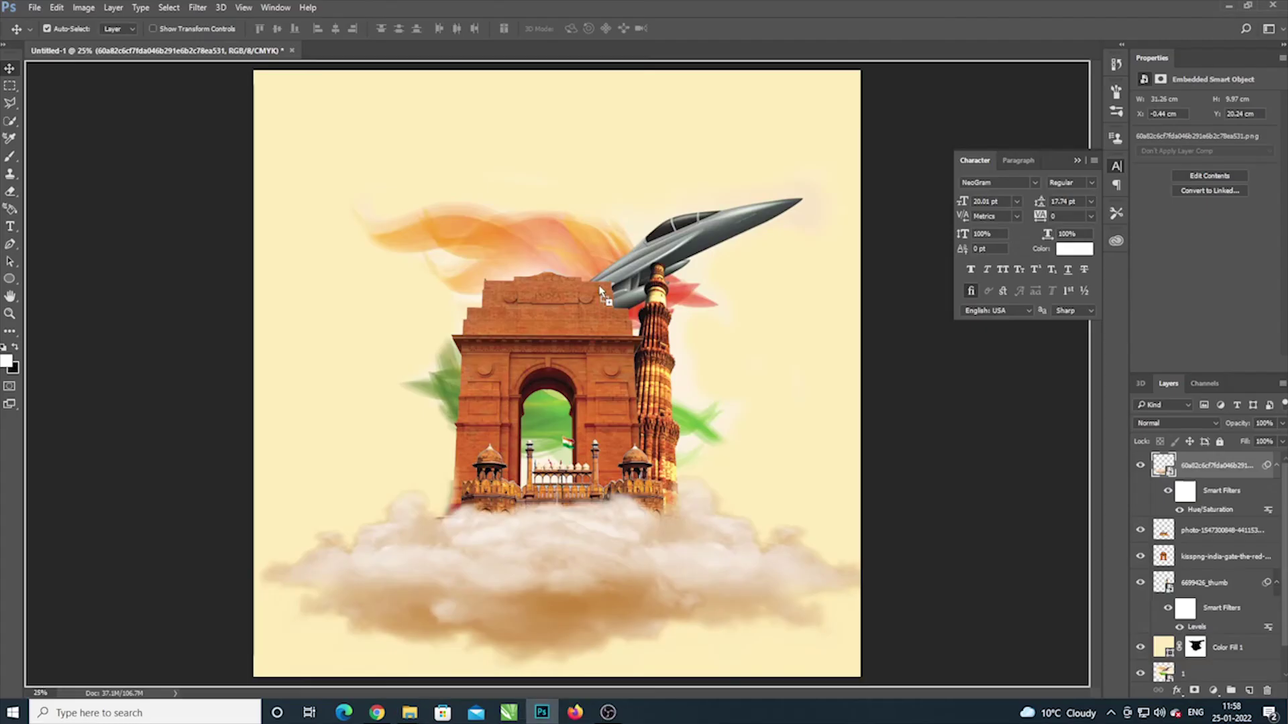
Step: Place the Indian flag image, flip it horizontally, and move it left toward India Gate
left_click_drag(306, 101, 600, 289)
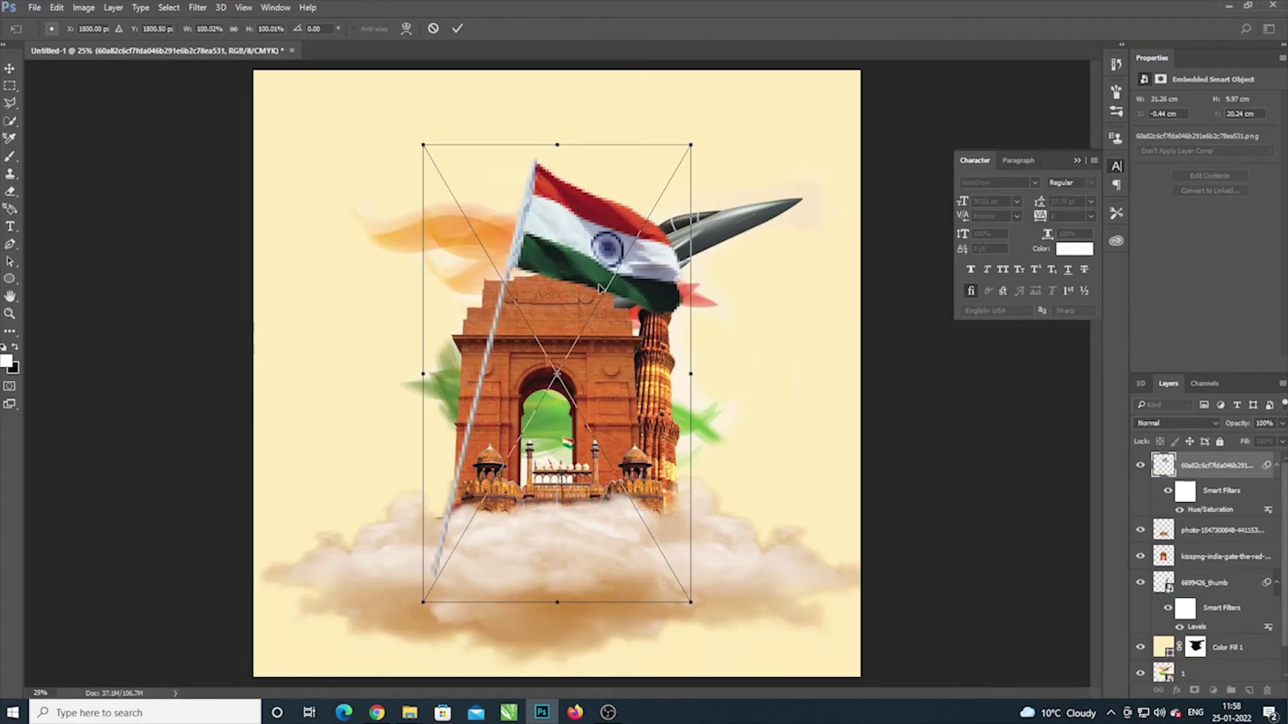
key("Return")
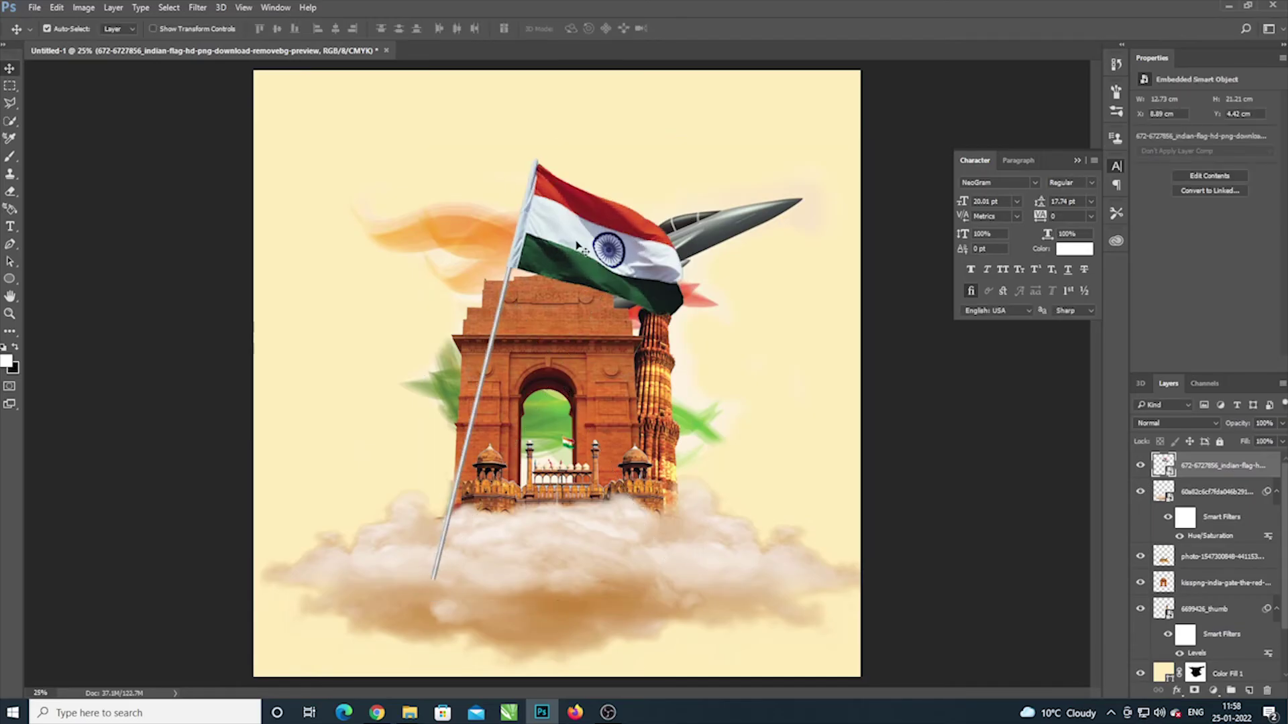
key("ctrl+t")
right_click(576, 245)
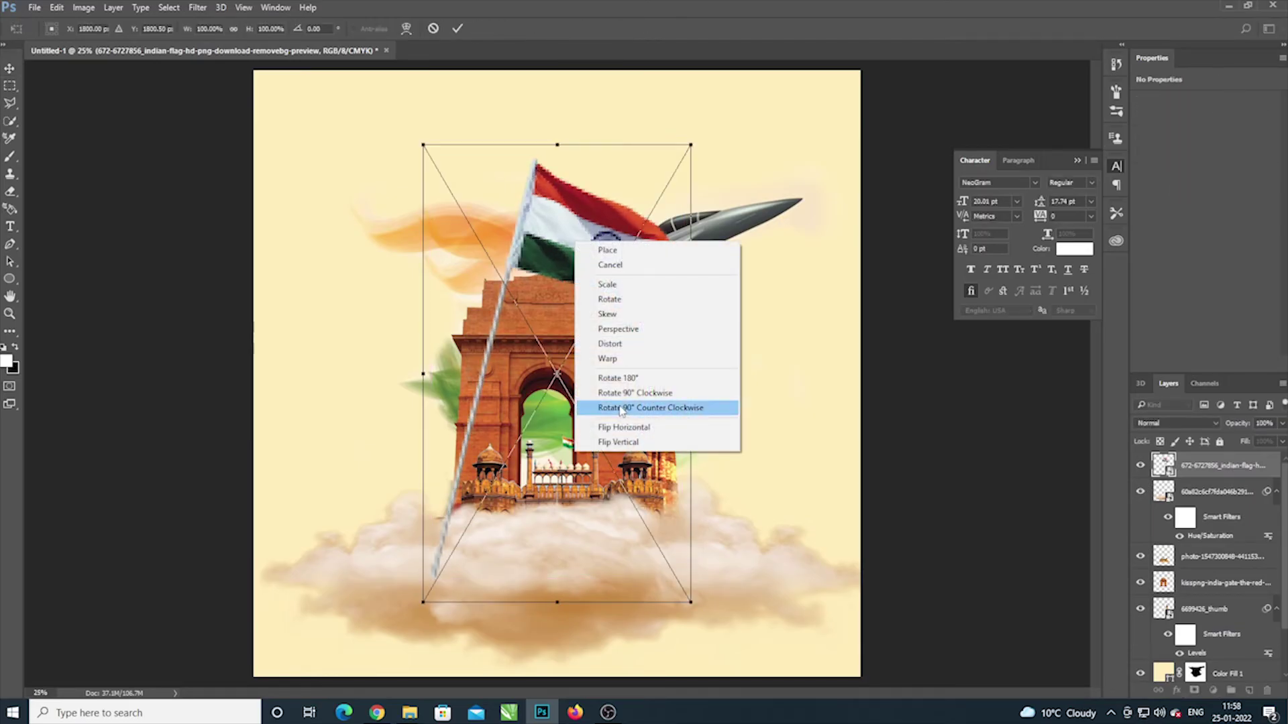
left_click(603, 429)
mouse_move(527, 240)
left_mouse_down()
mouse_move(391, 259)
mouse_move(418, 259)
left_mouse_up()
key("Return")
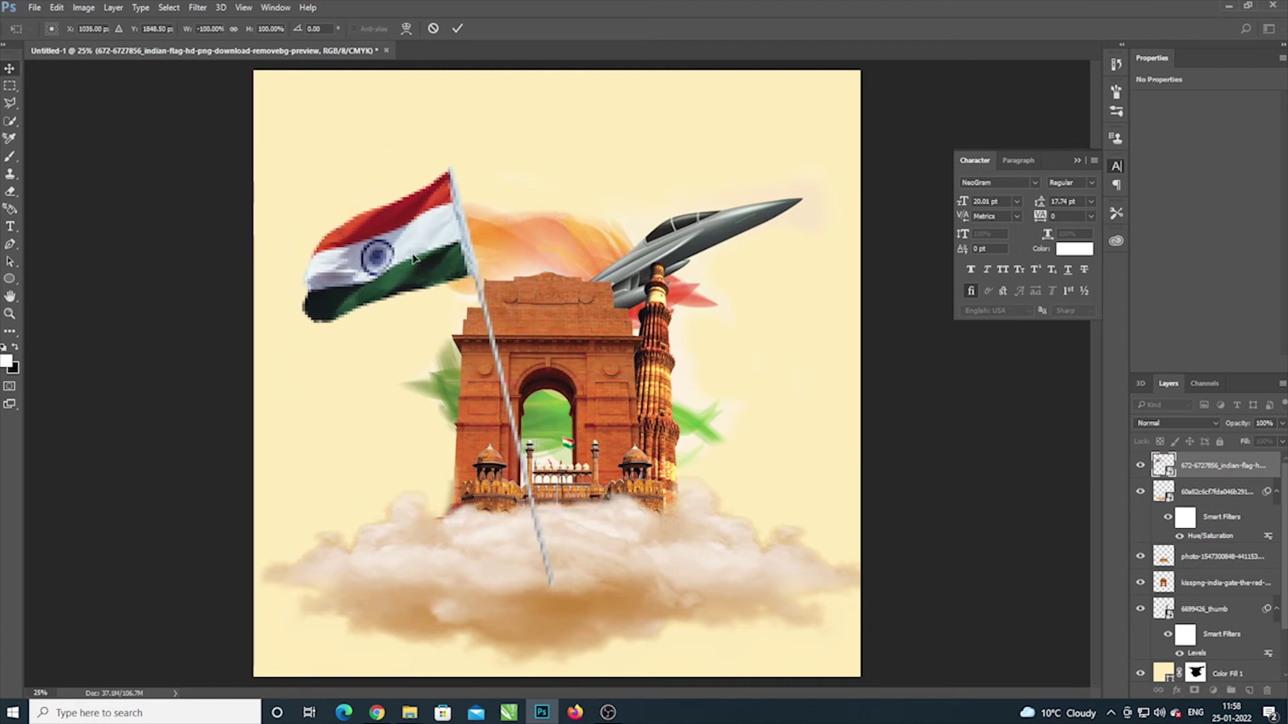
Step: Put the flag layer behind India Gate, scale it to about 70% beside the gate's top, and raise the jet
left_click_drag(1187, 465, 1198, 622)
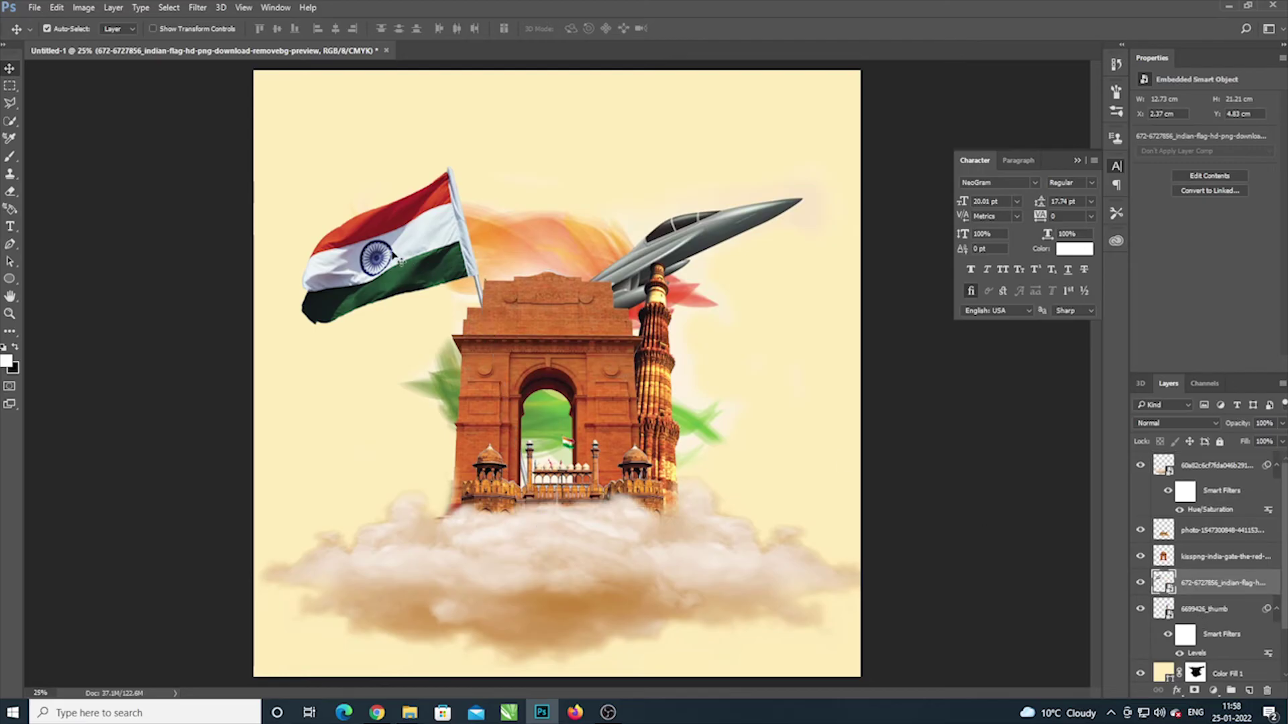
key("ctrl+t")
left_click_drag(289, 147, 374, 290)
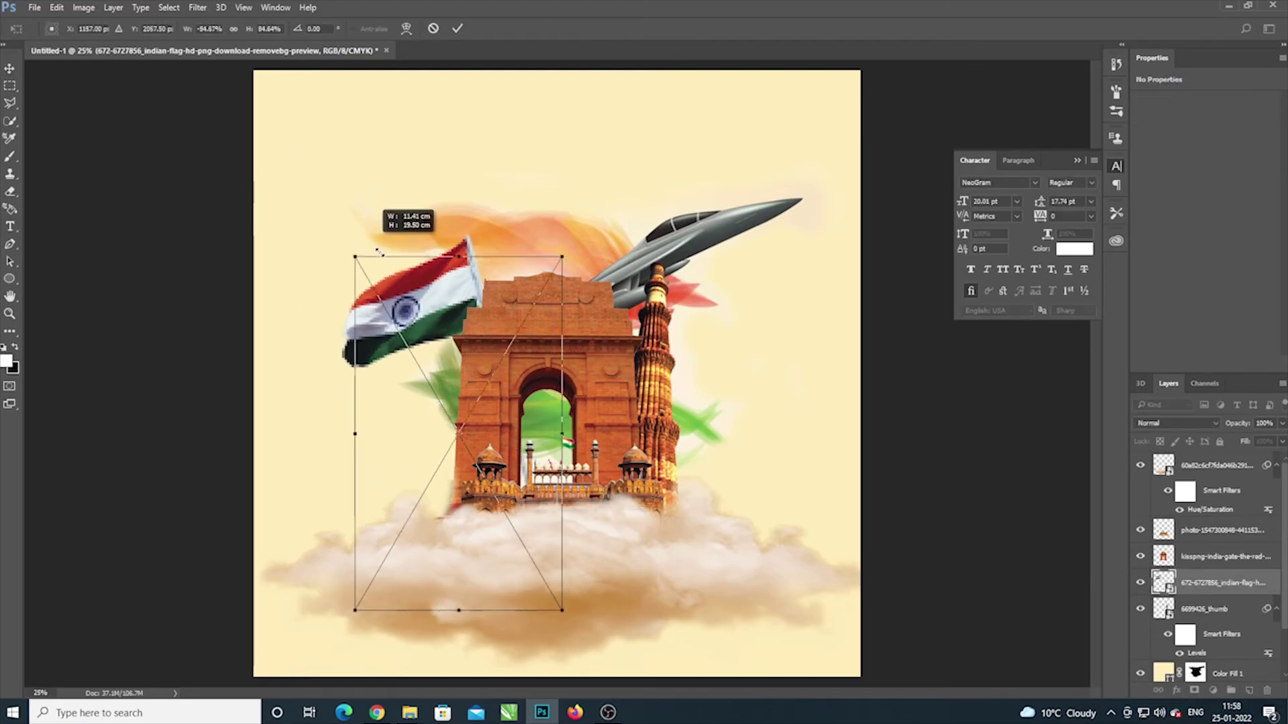
mouse_move(405, 347)
left_mouse_down()
mouse_move(380, 257)
mouse_move(389, 265)
left_mouse_up()
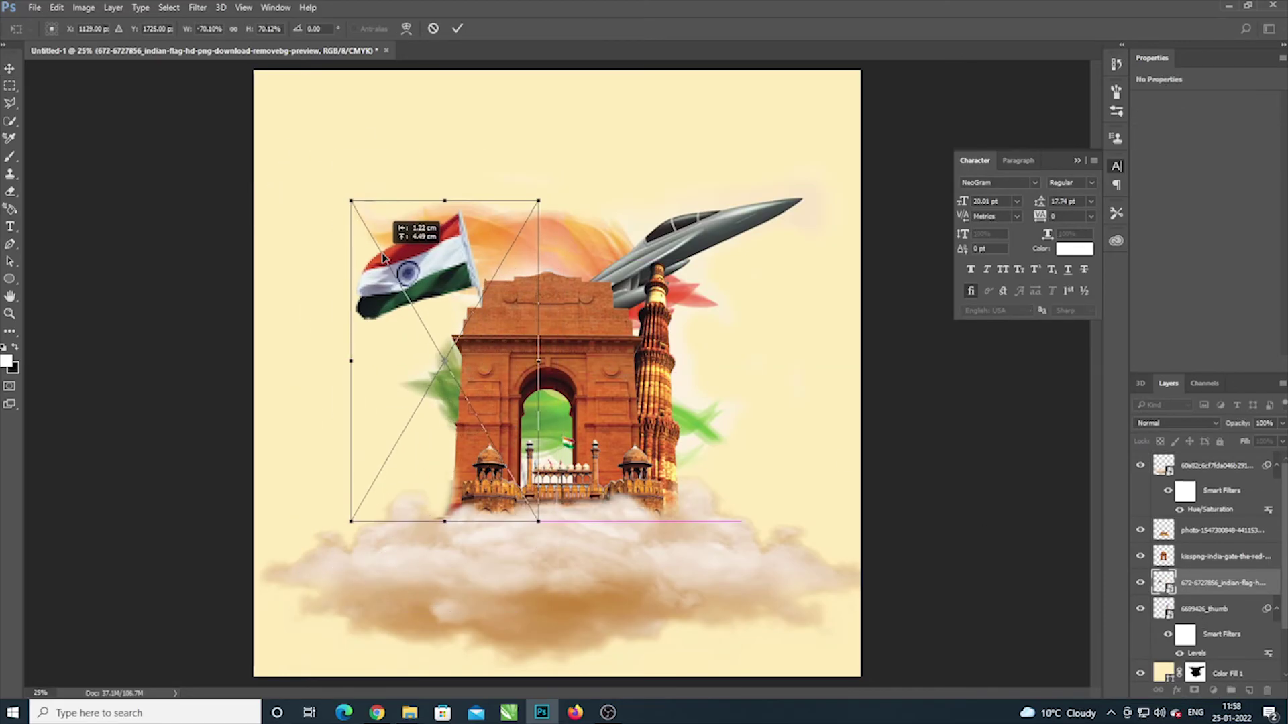
key("Return")
left_click(721, 242)
mouse_move(717, 237)
left_mouse_down()
mouse_move(715, 203)
mouse_move(719, 235)
mouse_move(708, 211)
left_mouse_up()
Step: Undo the jet move, then nudge jet layer "1" up and left to X 3.27 cm, Y 0.64 cm
key("ctrl+z")
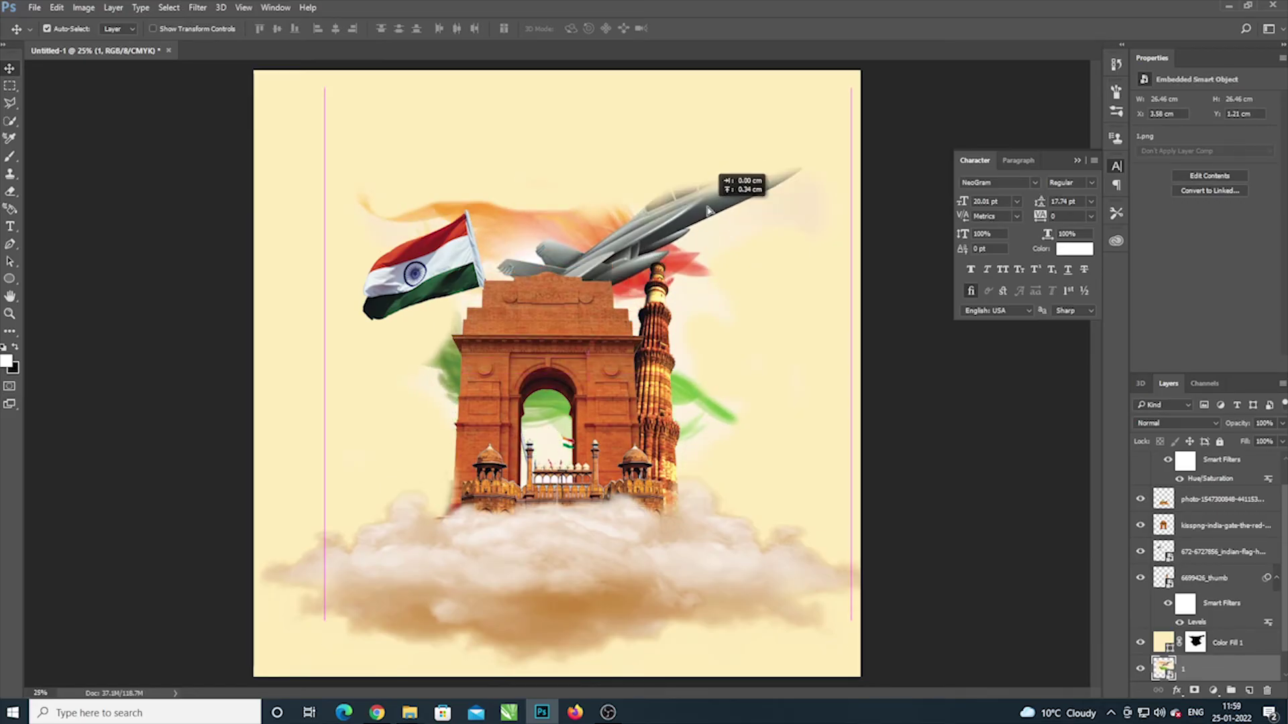
left_click_drag(708, 212, 701, 204)
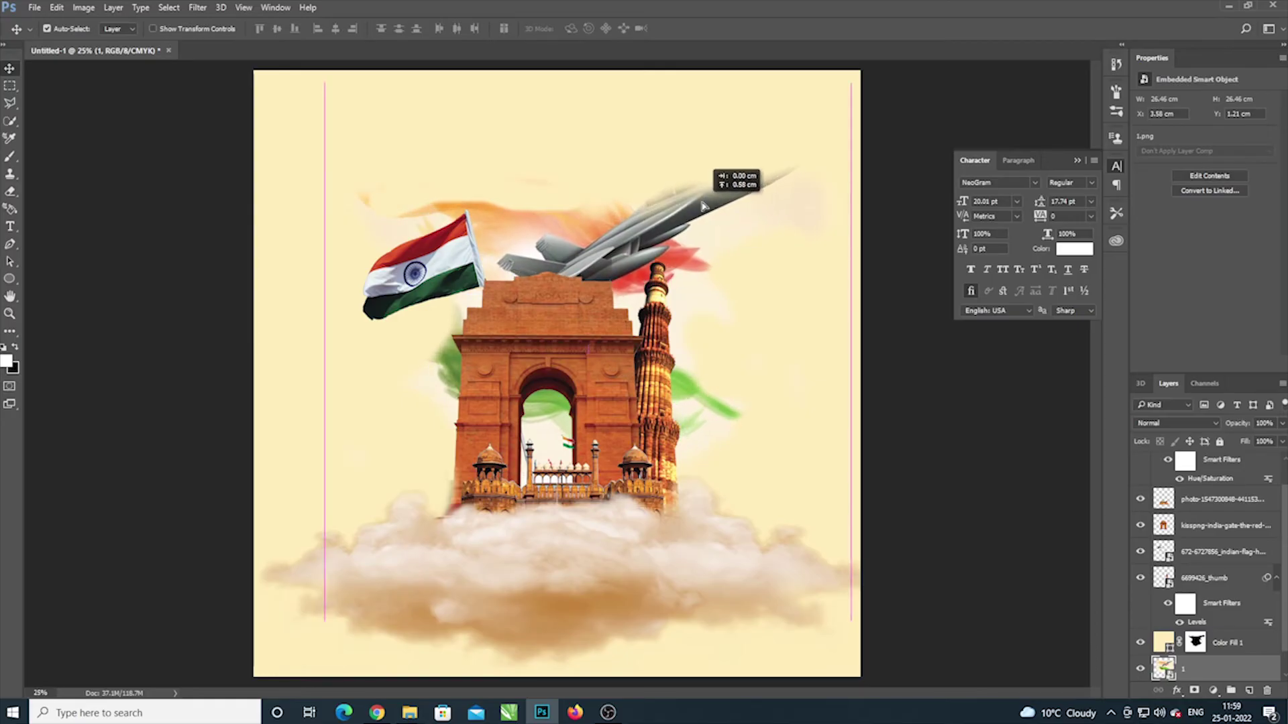
left_click_drag(701, 204, 702, 202)
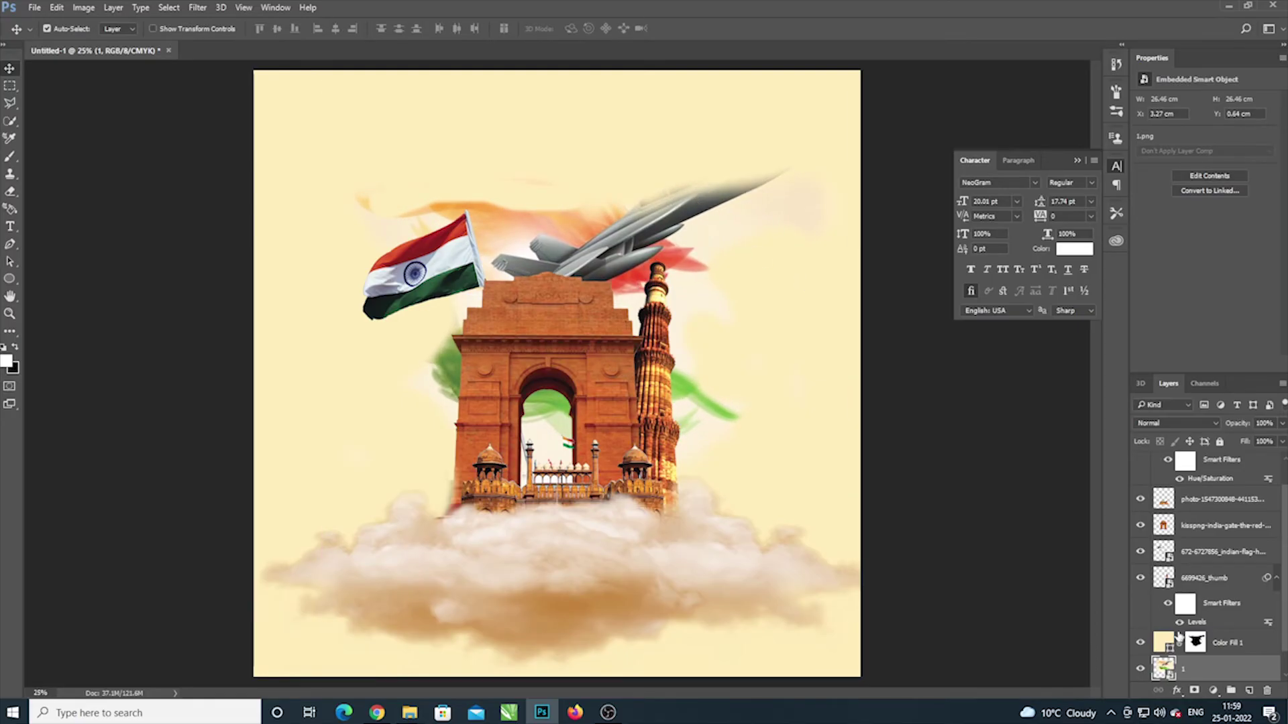
Step: Brush black on the Color Fill 1 mask to reveal the full jet and green smoke by the gate and minaret
left_click(1201, 651)
key("b")
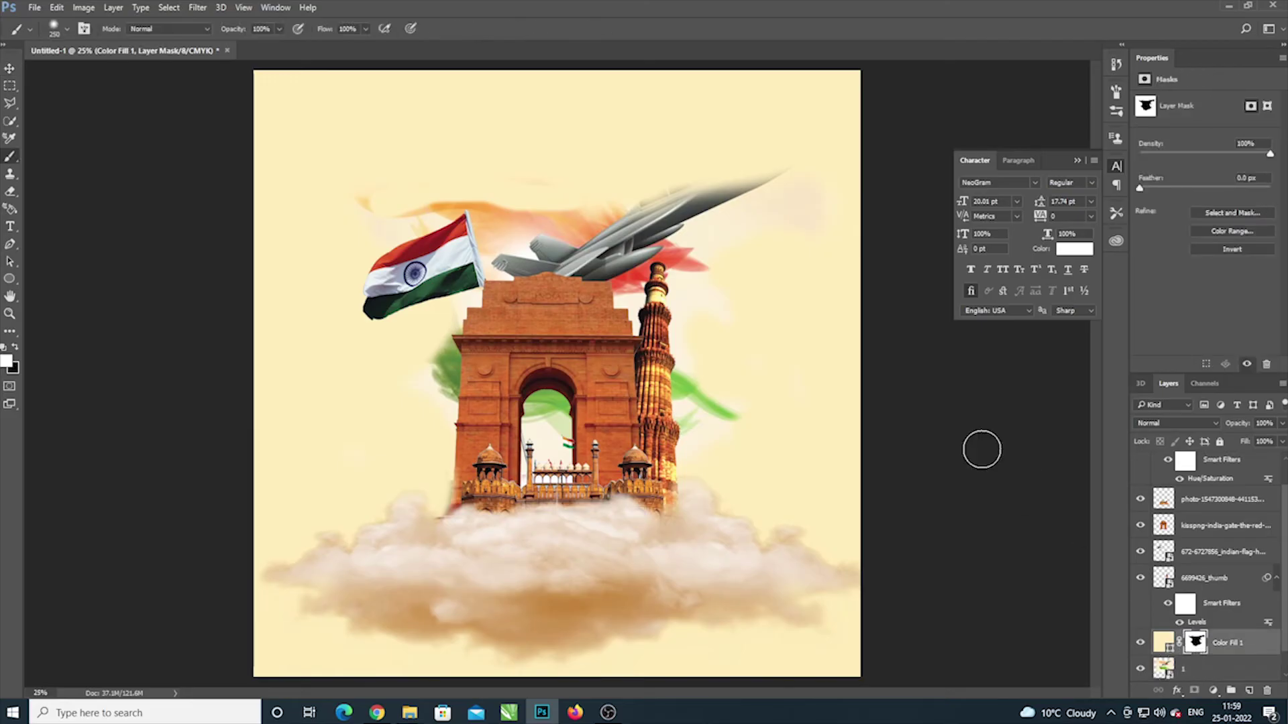
key("x")
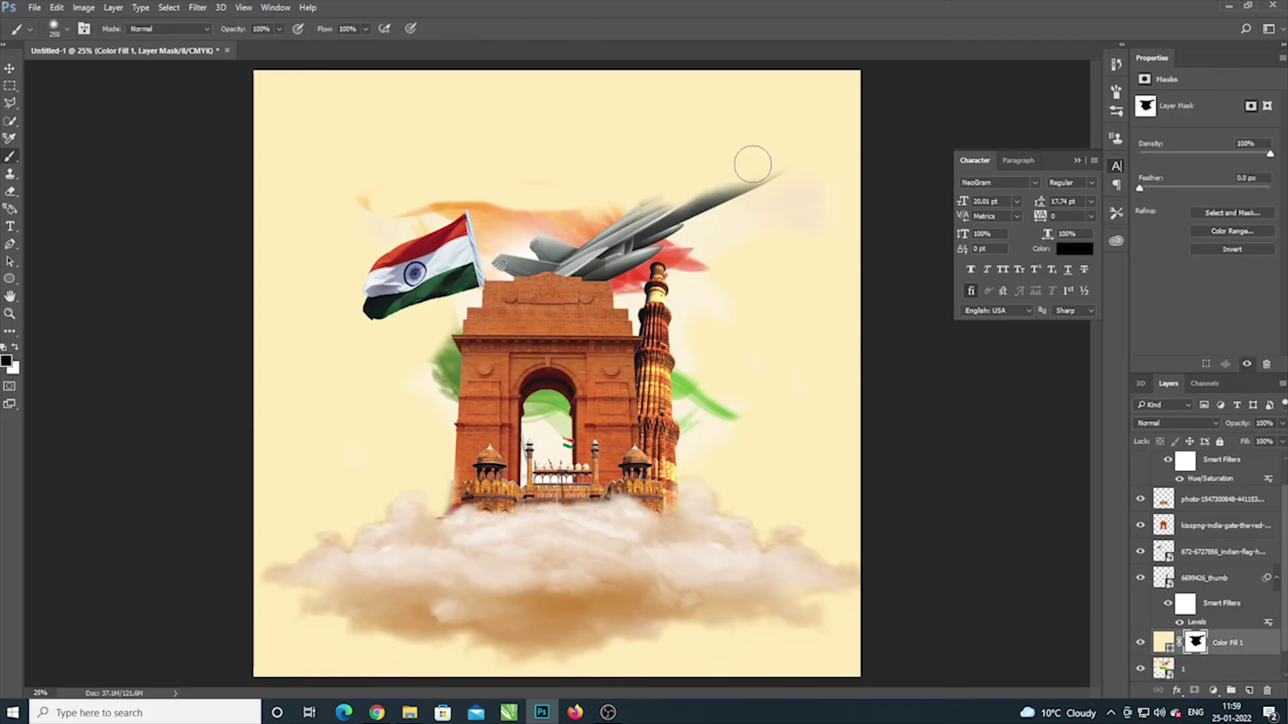
mouse_move(752, 157)
left_mouse_down()
mouse_move(673, 186)
mouse_move(503, 201)
mouse_move(374, 190)
mouse_move(772, 142)
left_mouse_up()
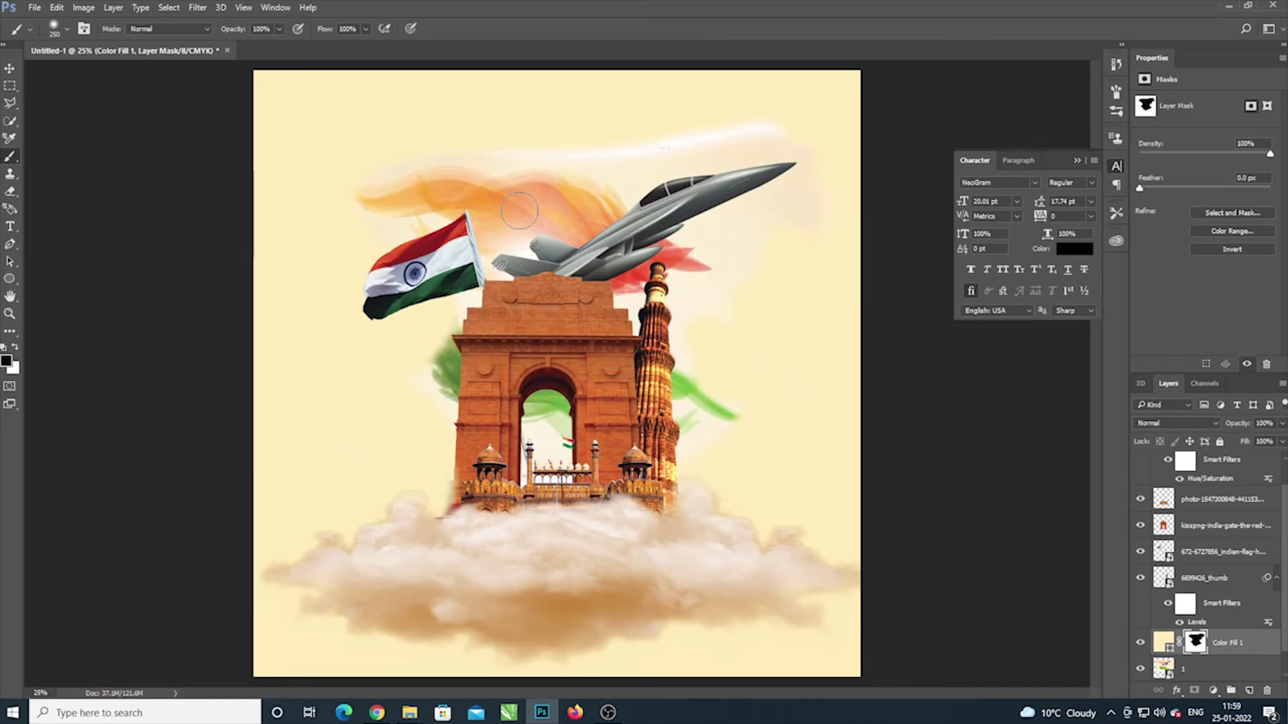
left_click(322, 200)
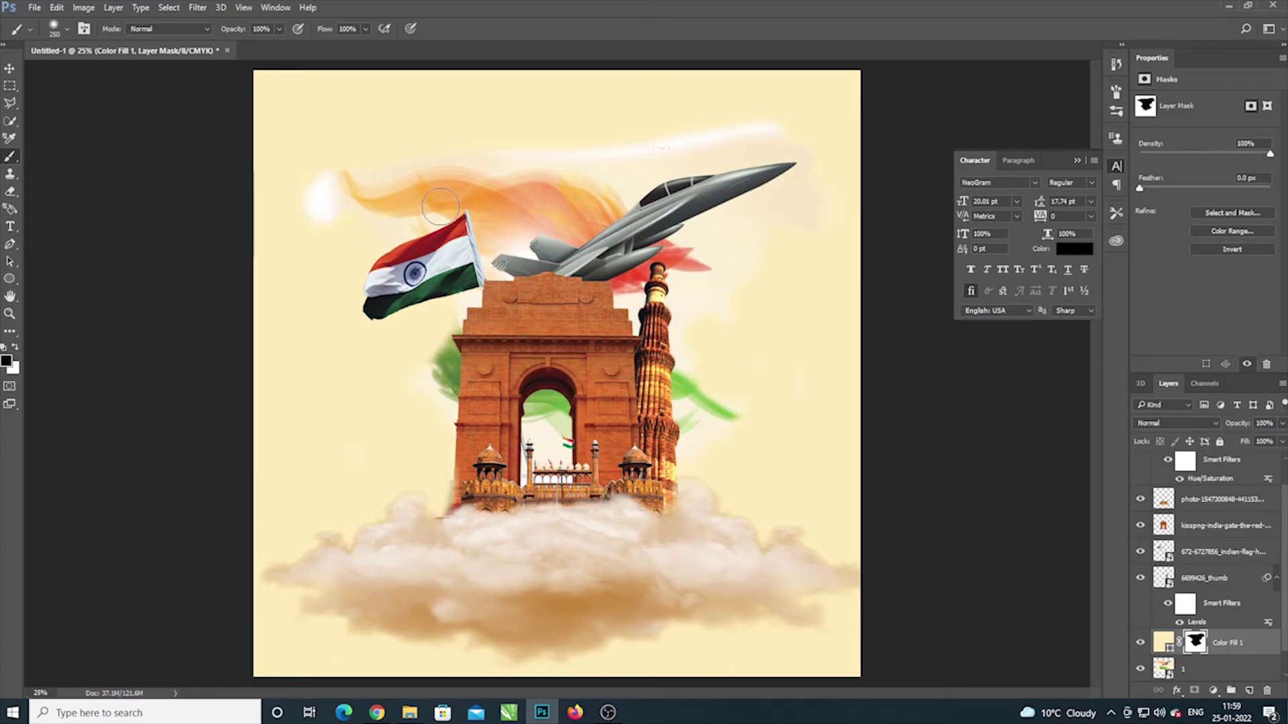
mouse_move(446, 315)
left_mouse_down()
mouse_move(428, 320)
mouse_move(419, 366)
left_mouse_up()
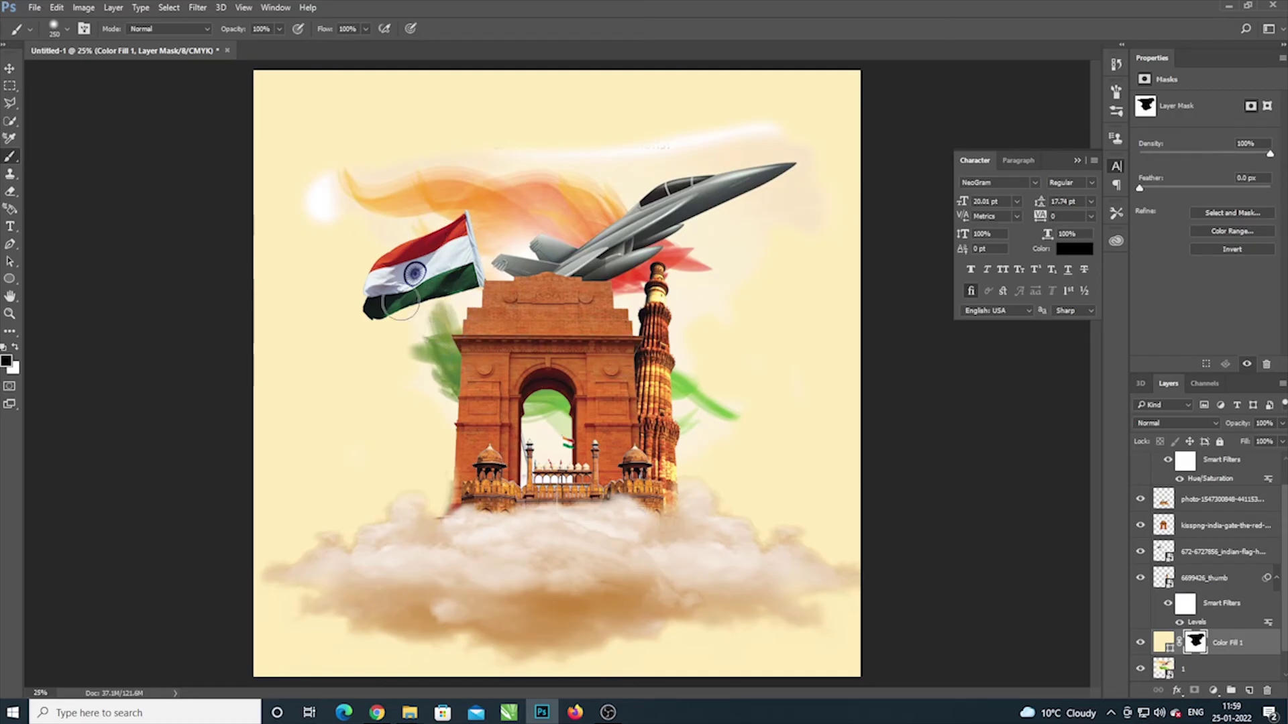
mouse_move(698, 407)
left_mouse_down()
mouse_move(676, 287)
mouse_move(687, 262)
left_mouse_up()
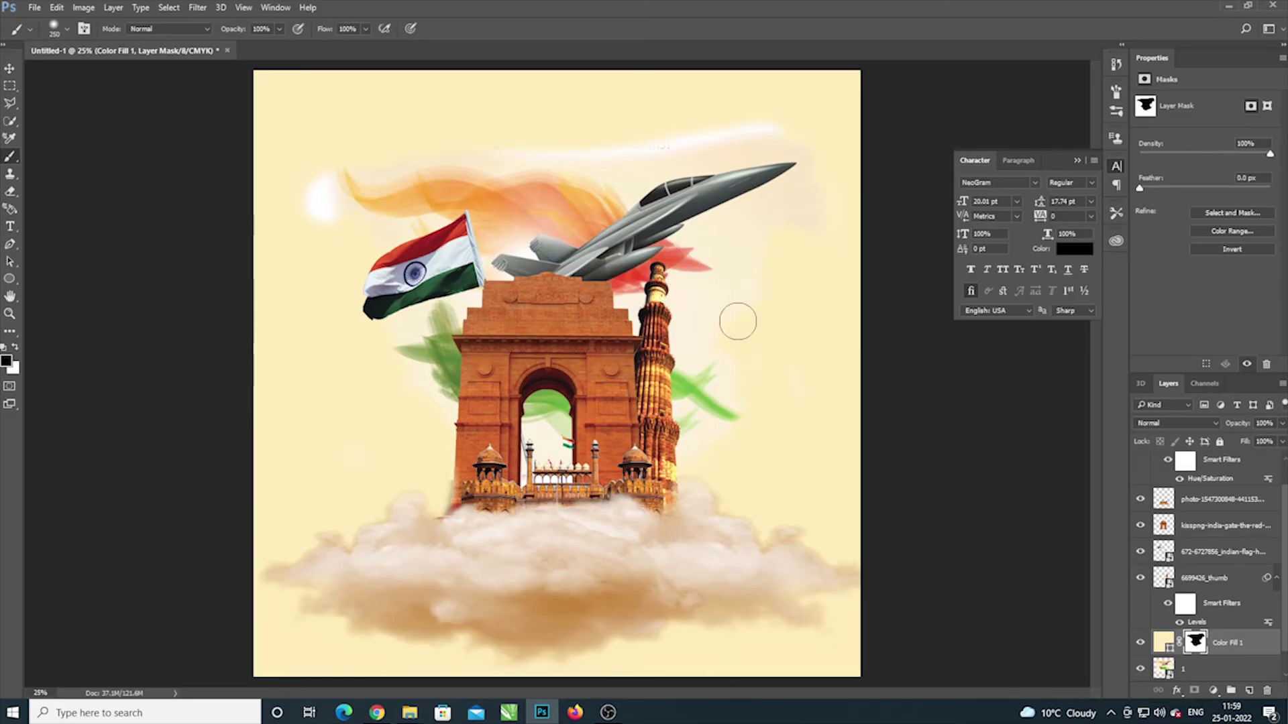
left_click(1162, 643)
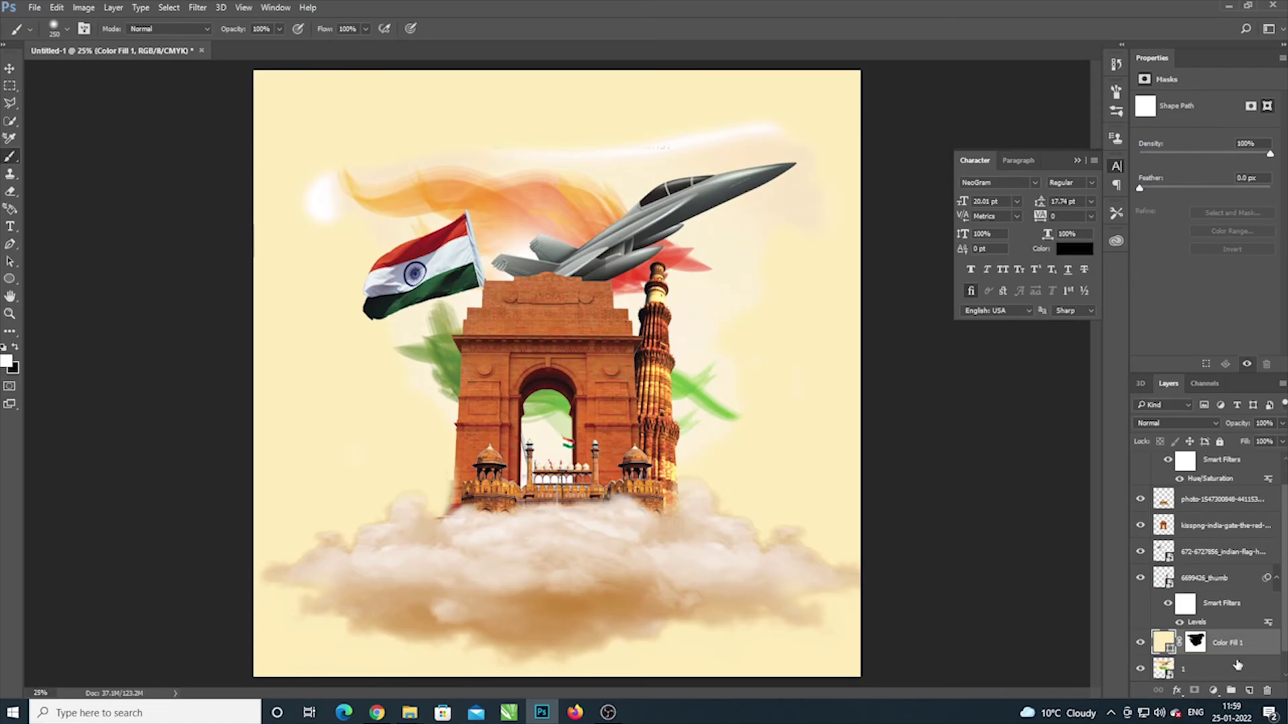
Step: Brush white on the Color Fill 1 mask over the white glow spot and top streak, then shrink the brush
key("ctrl+backslash")
key("x")
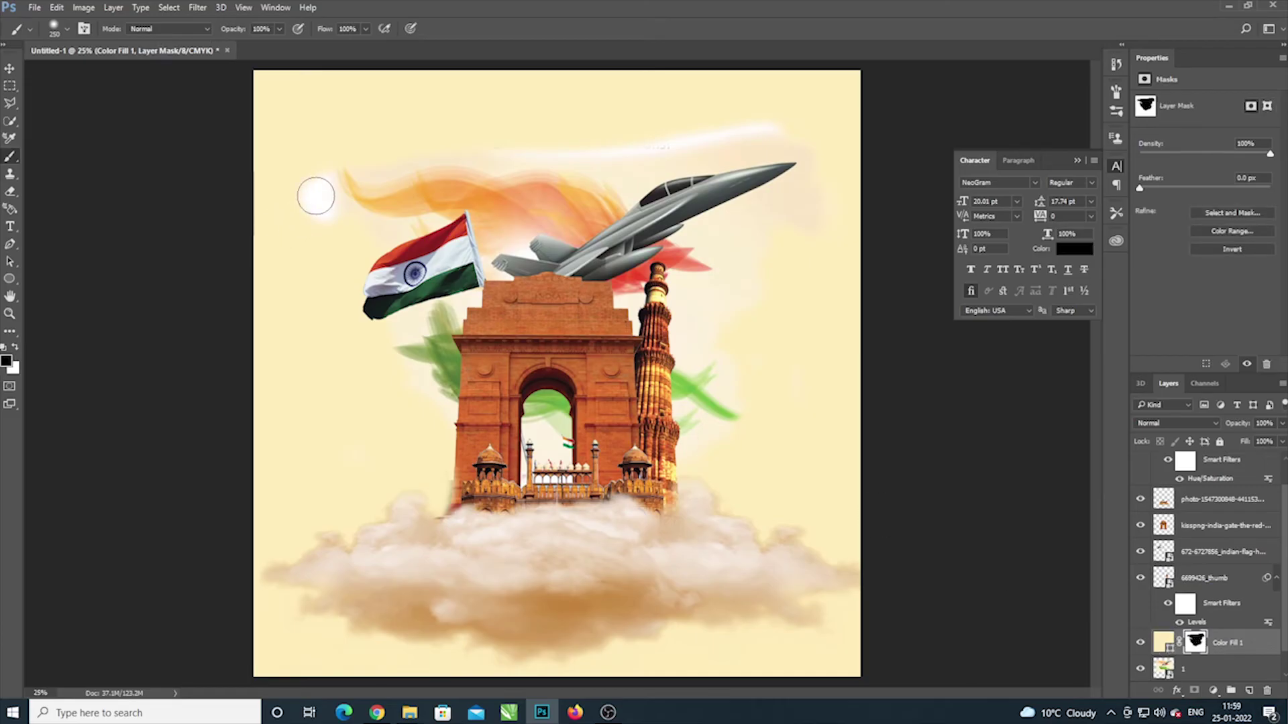
key("x")
left_click(315, 196)
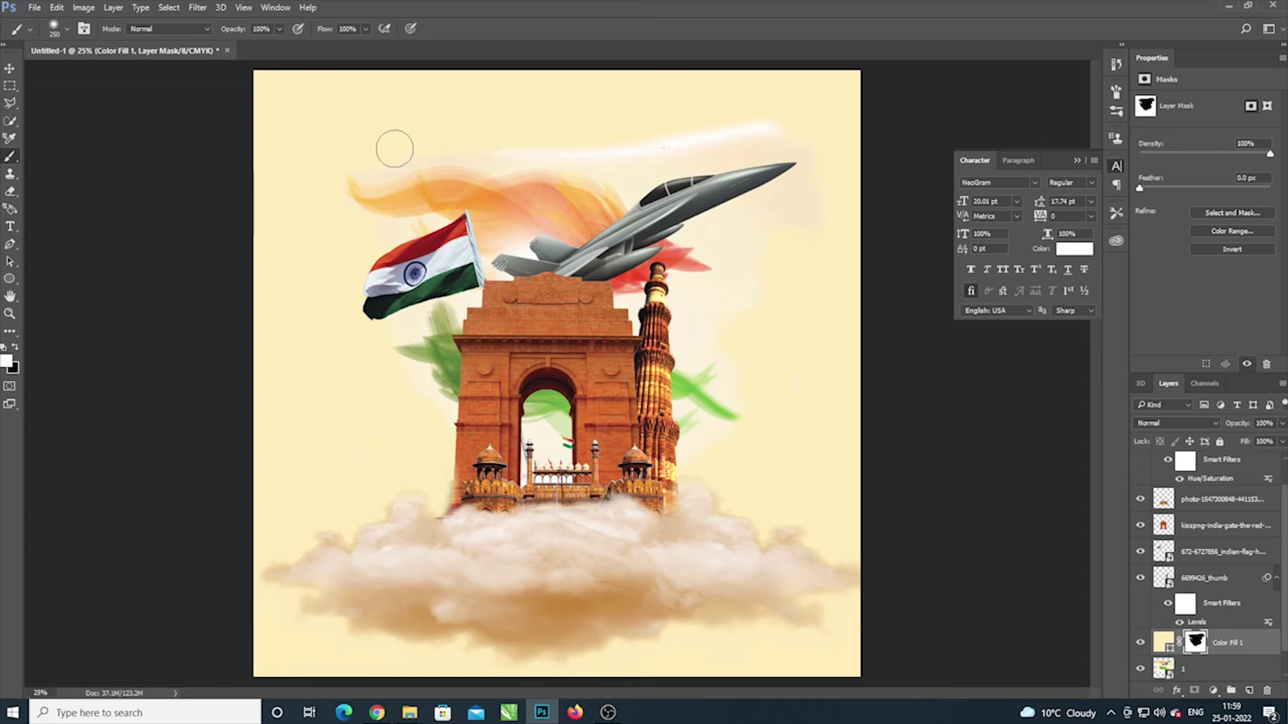
mouse_move(394, 148)
left_mouse_down()
mouse_move(798, 129)
mouse_move(868, 158)
mouse_move(754, 227)
mouse_move(821, 157)
left_mouse_up()
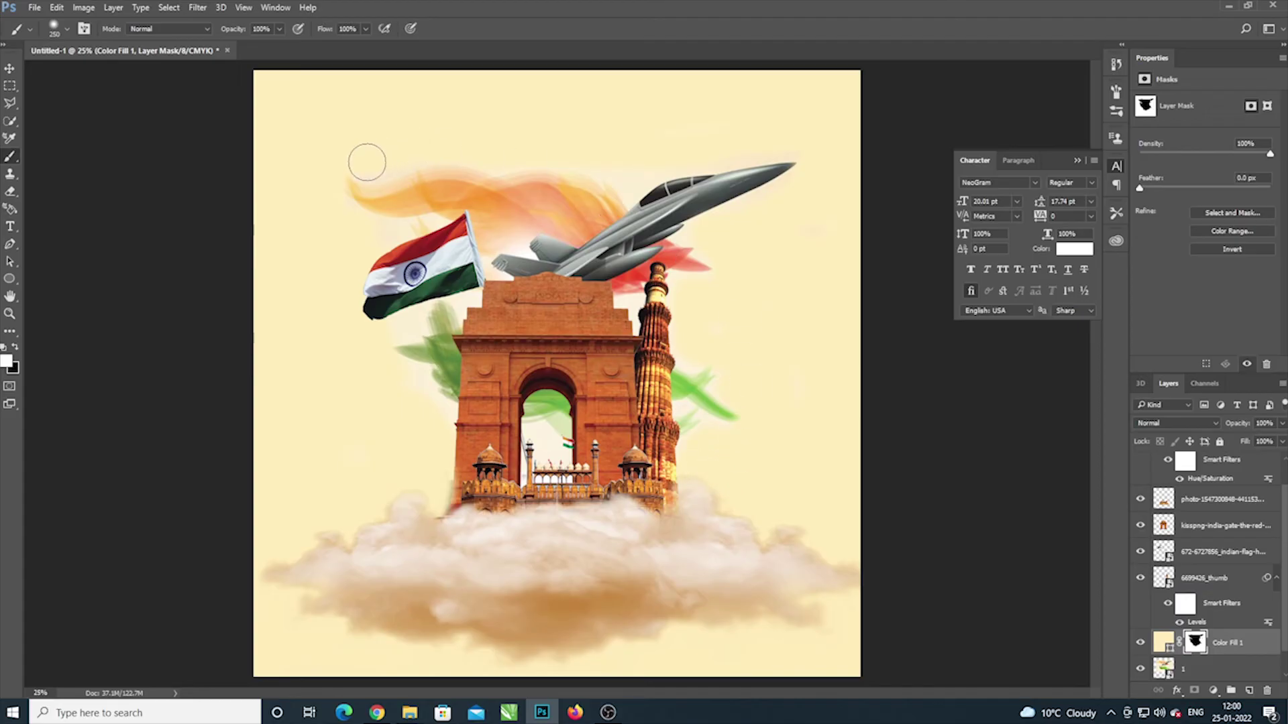
key("bracketleft")
key("bracketleft")
key("bracketleft")
key("bracketleft")
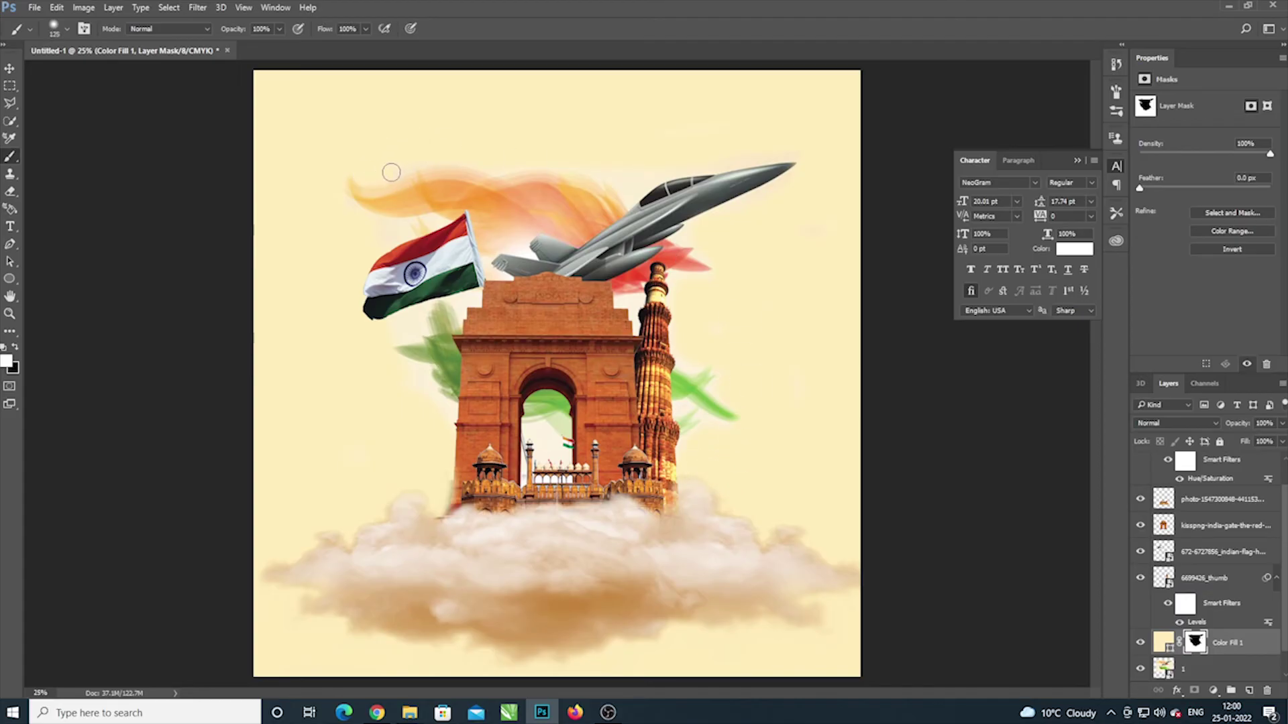
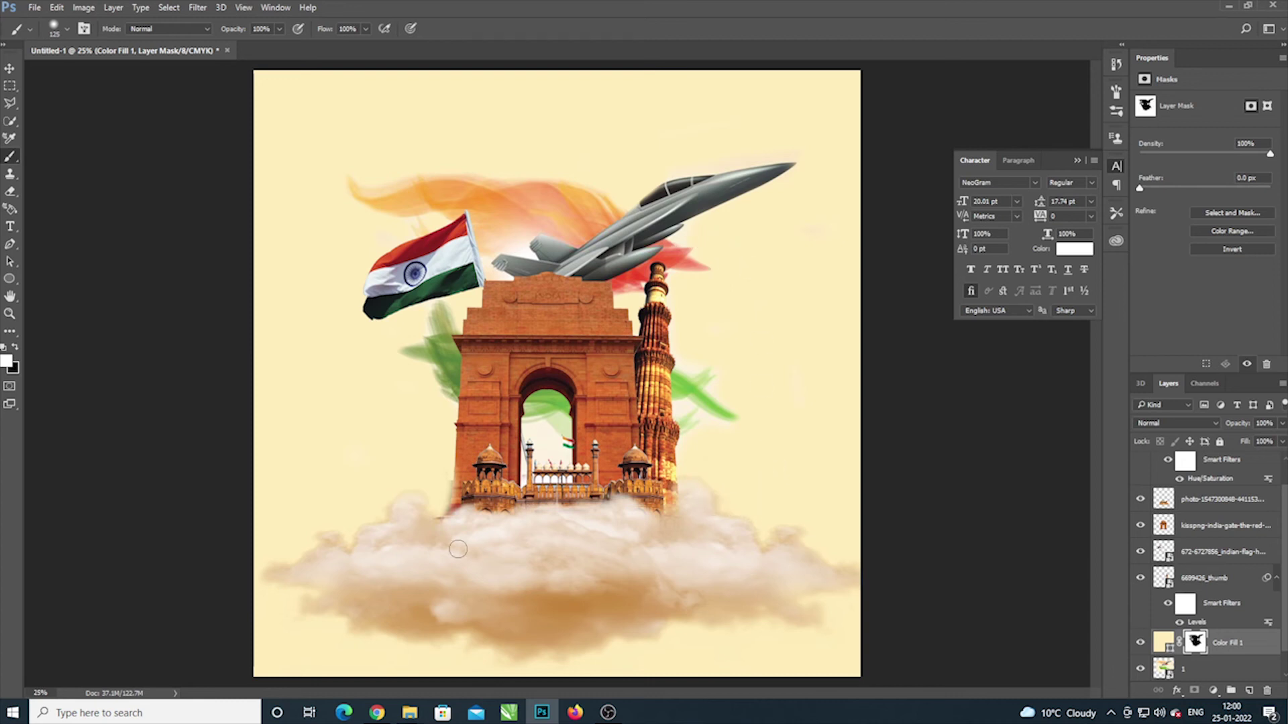
Step: Nudge the cloud layer slightly right beneath India Gate, then deselect it
left_click(11, 69)
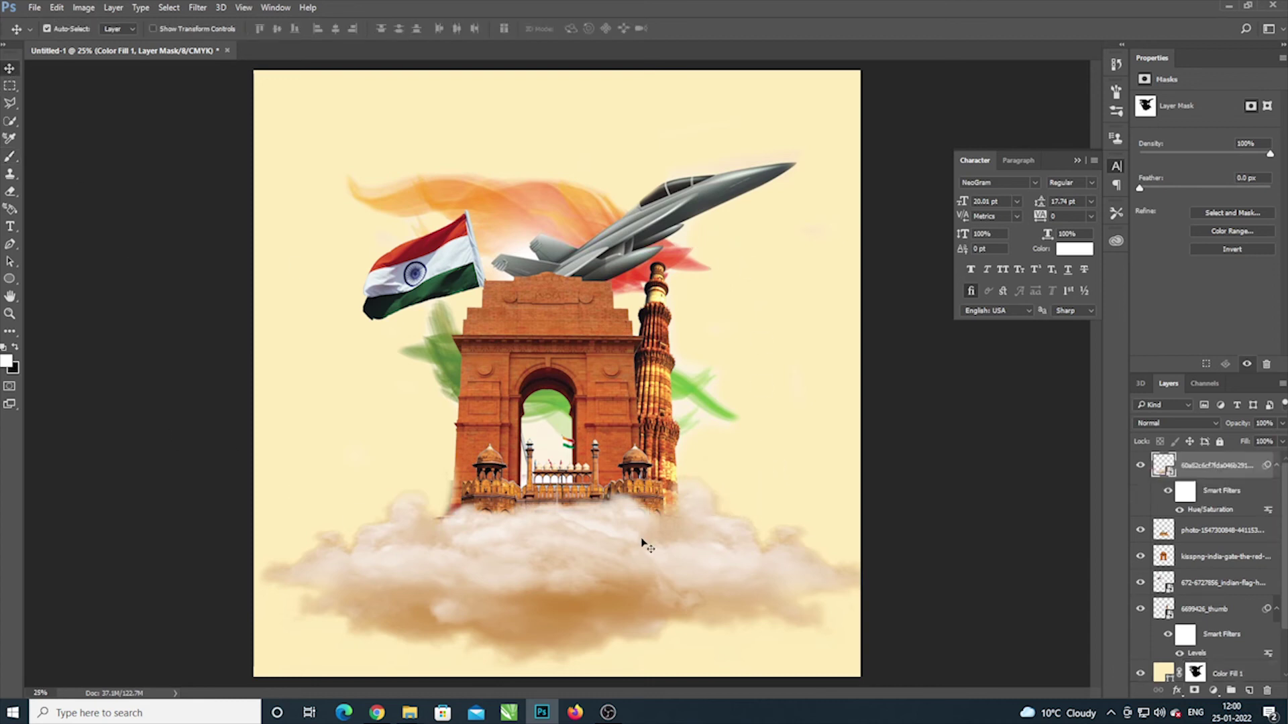
left_click_drag(644, 534, 619, 574)
left_click_drag(621, 574, 603, 586)
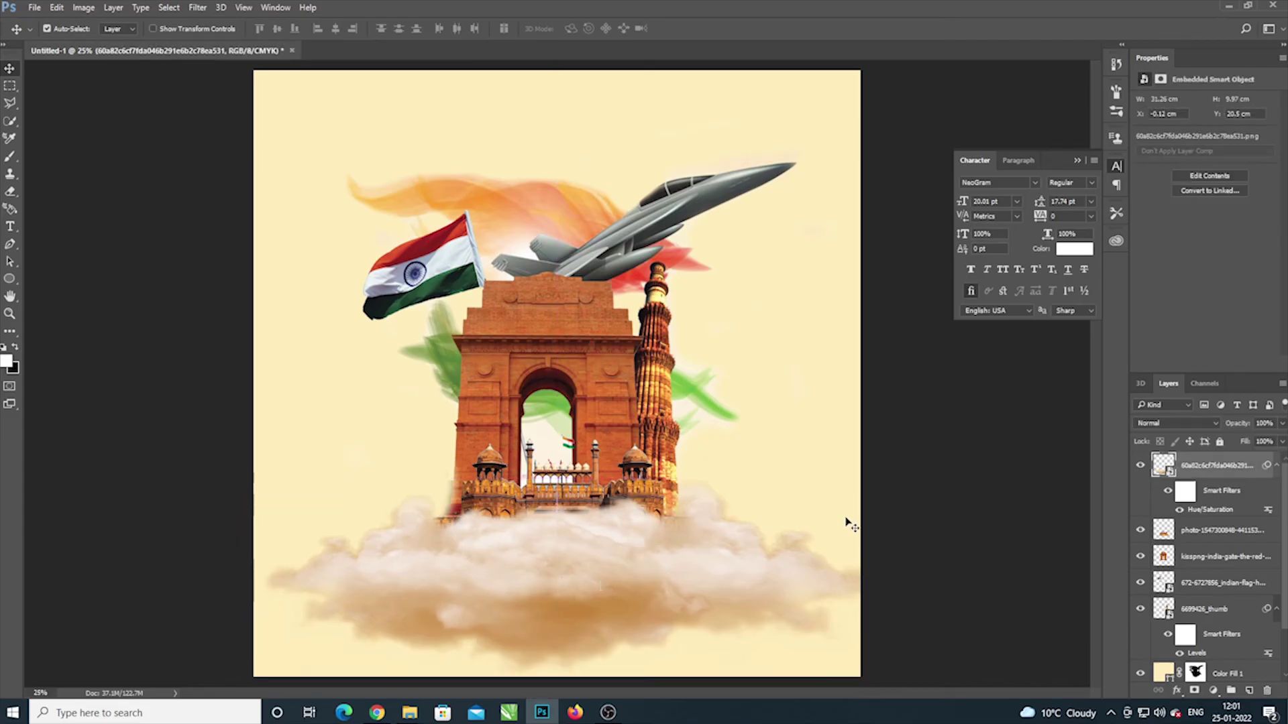
left_click(914, 496)
type("happy republic day")
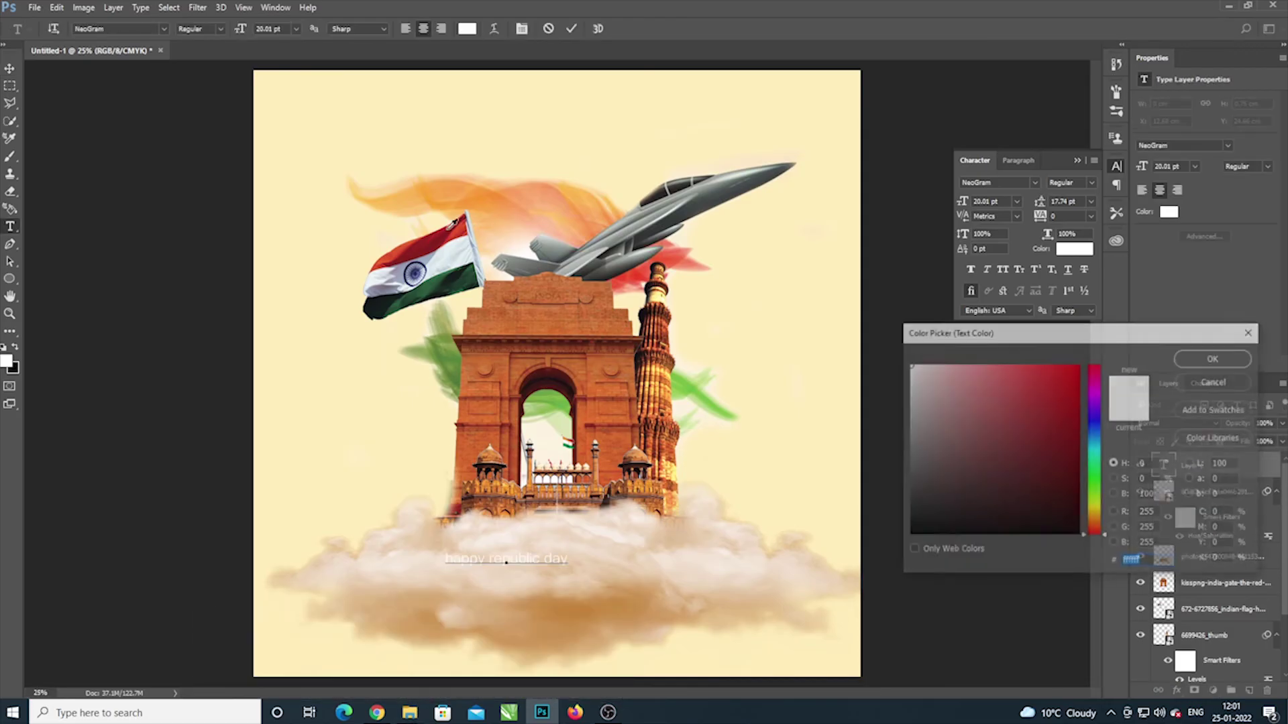
Step: Colour the caption green (091513) and try the Blackpine font on it
type("091513")
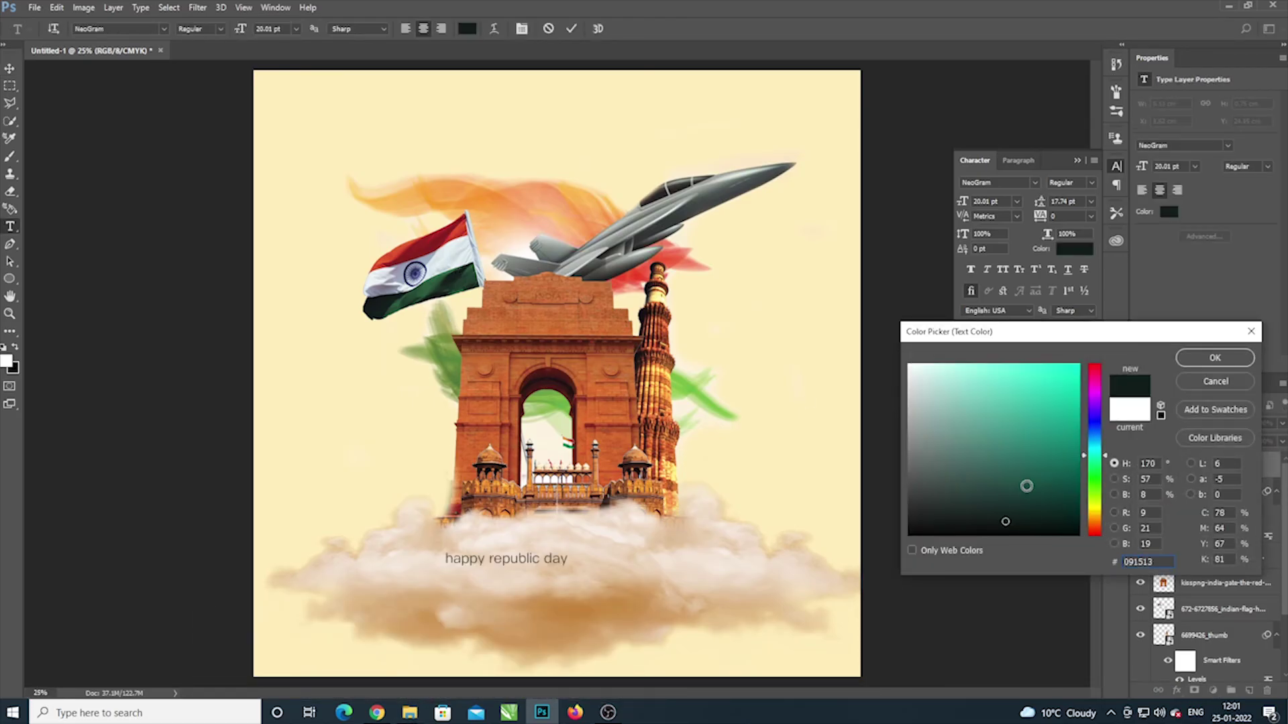
left_click_drag(1027, 493, 1066, 466)
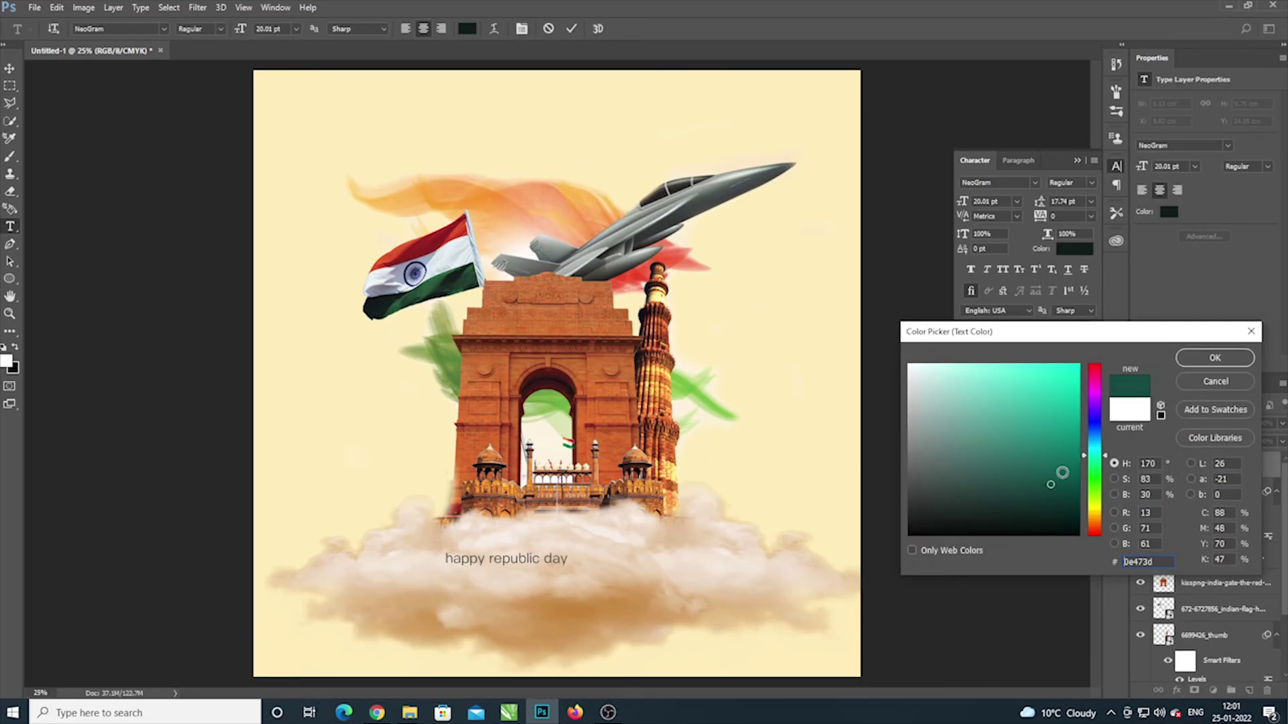
left_click(1211, 361)
left_click(162, 29)
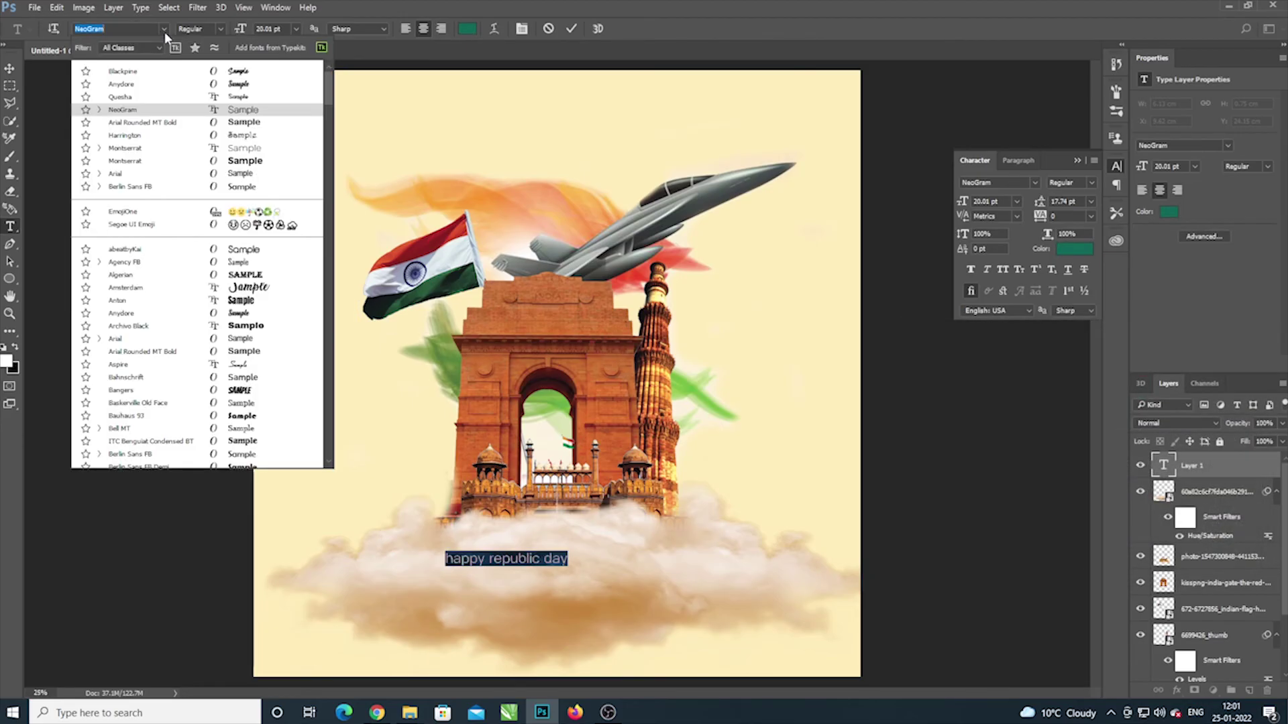
left_click(232, 71)
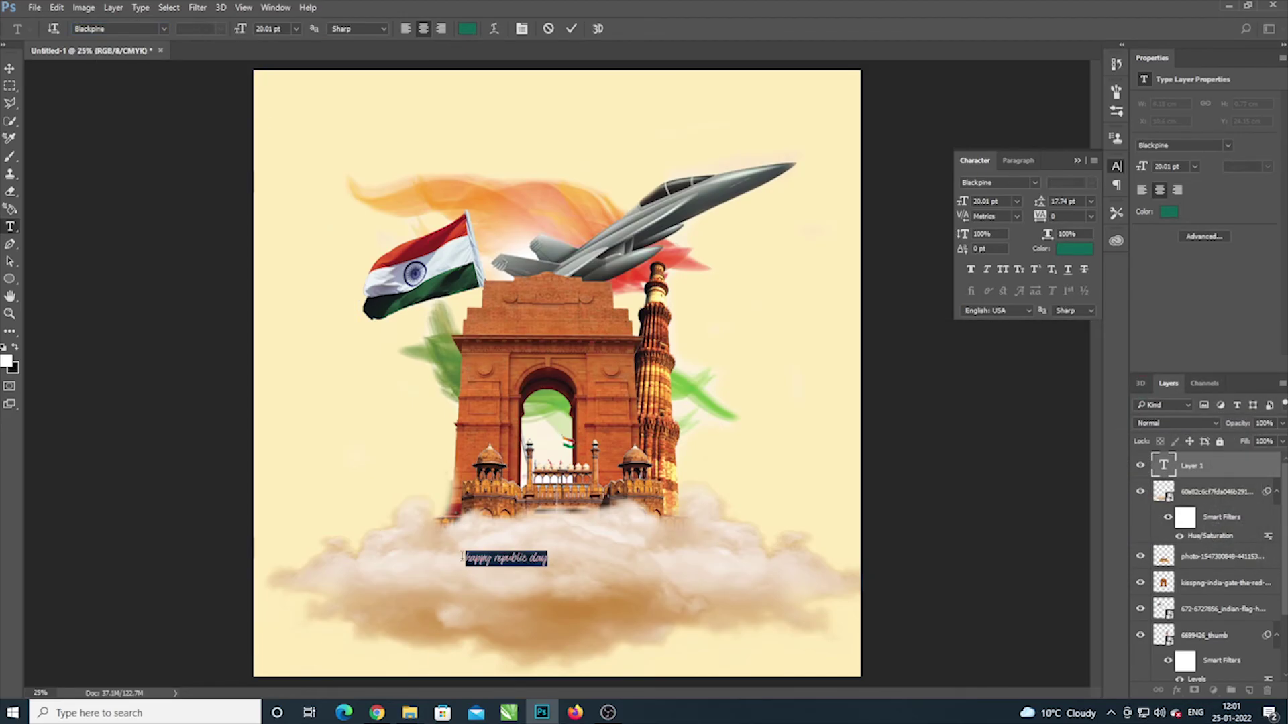
Step: Capitalise the caption to read 'Happy Republic Day'
left_click(474, 556)
key("BackSpace")
type("H")
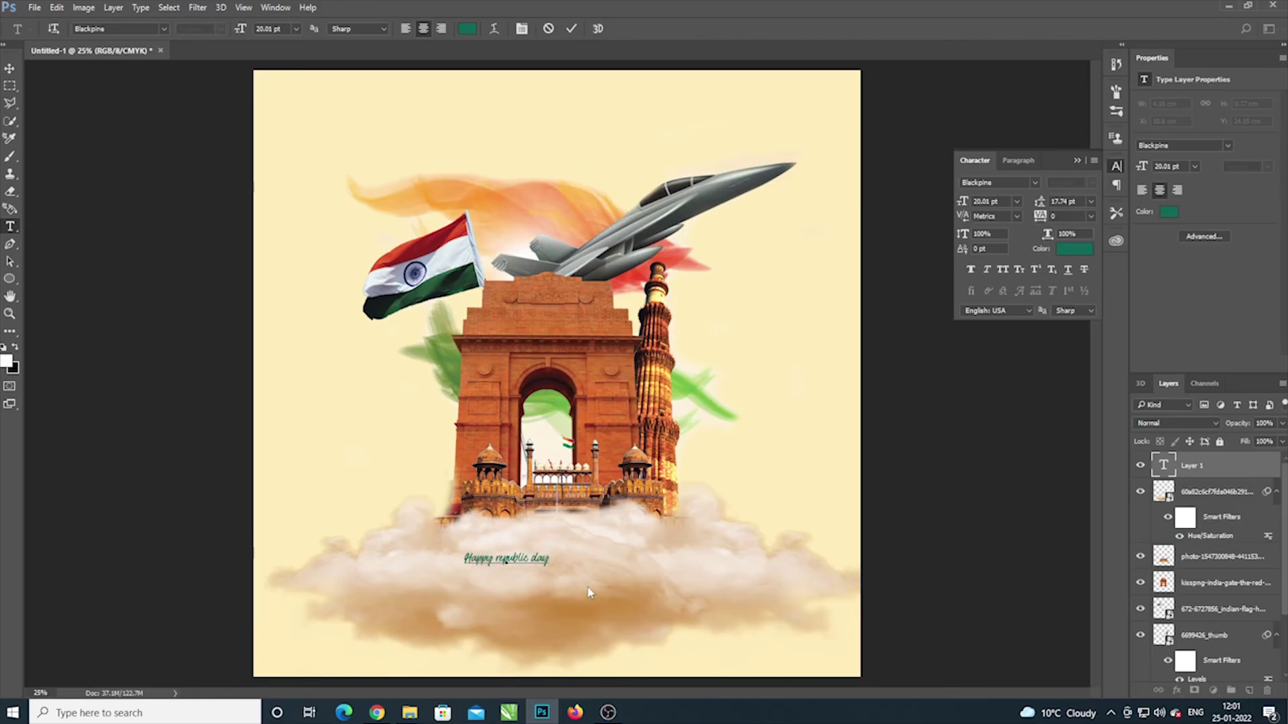
key("BackSpace")
type("R")
type("R")
key("BackSpace")
type("D")
Step: Apply the Anydore font to the whole caption and commit it
key("ctrl+a")
left_click(164, 29)
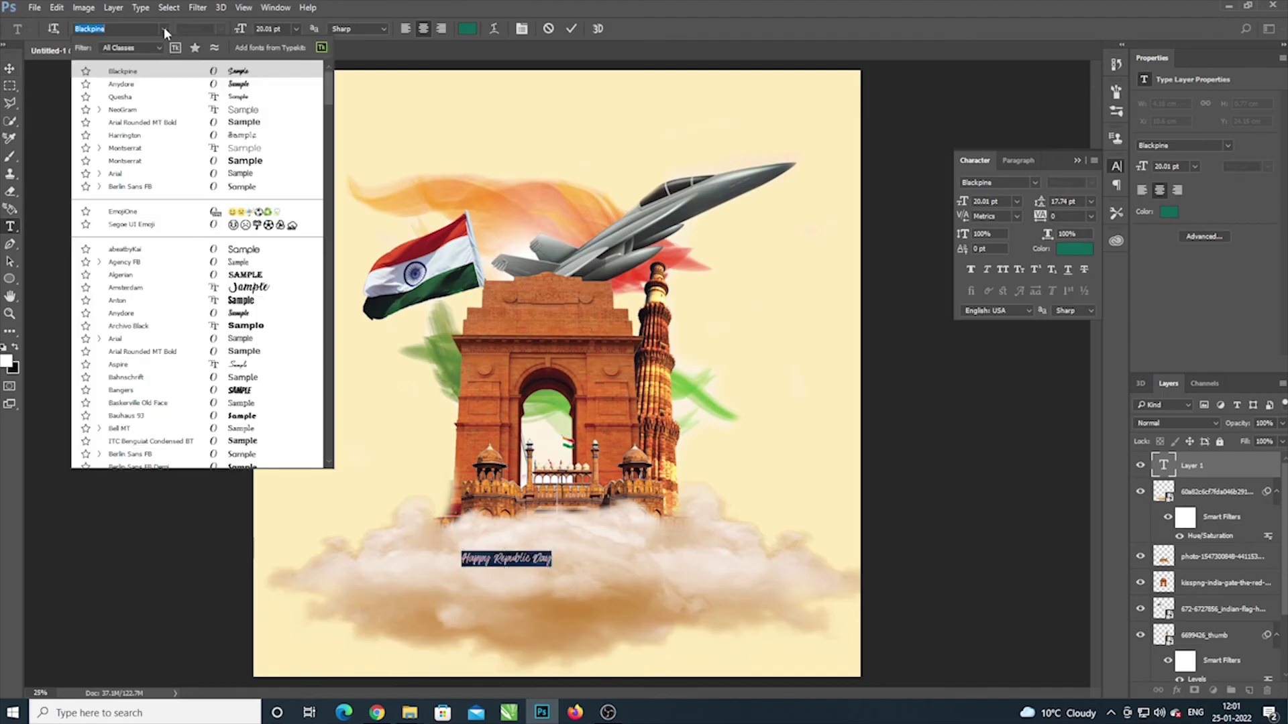
left_click(188, 84)
left_click(9, 68)
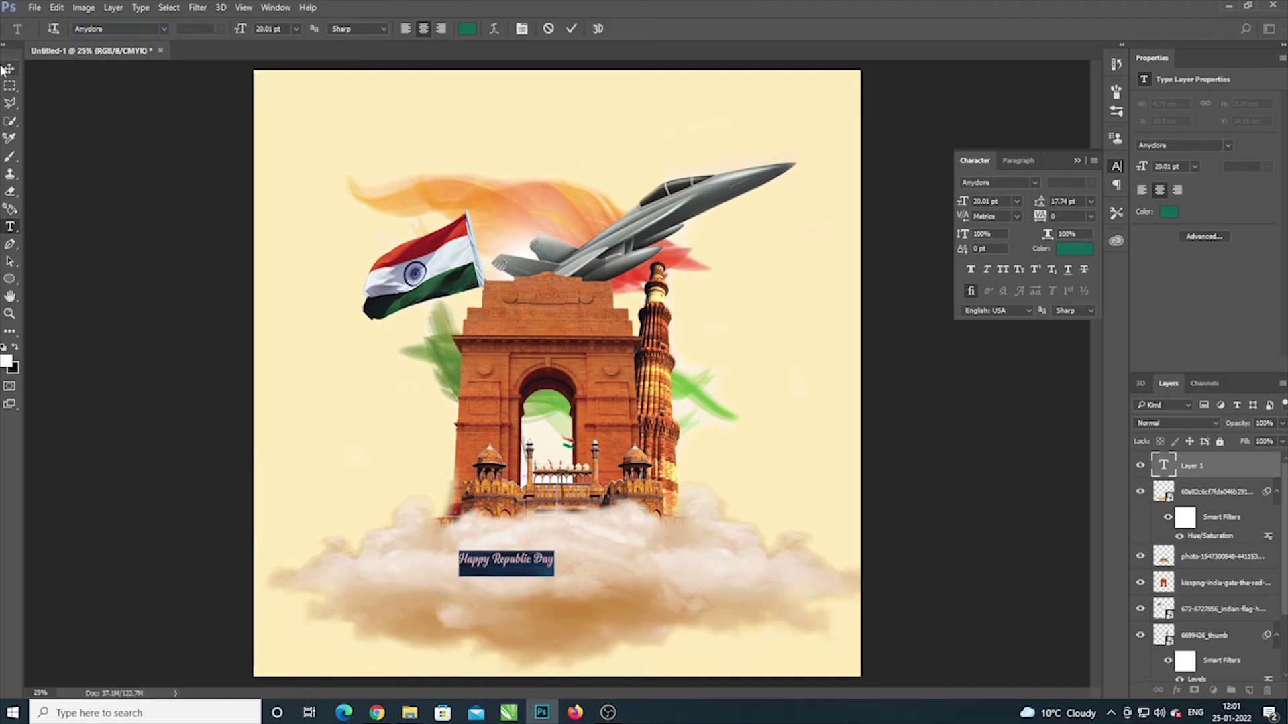
Step: Scale the caption to about 324% and centre it over the clouds
key("ctrl+t")
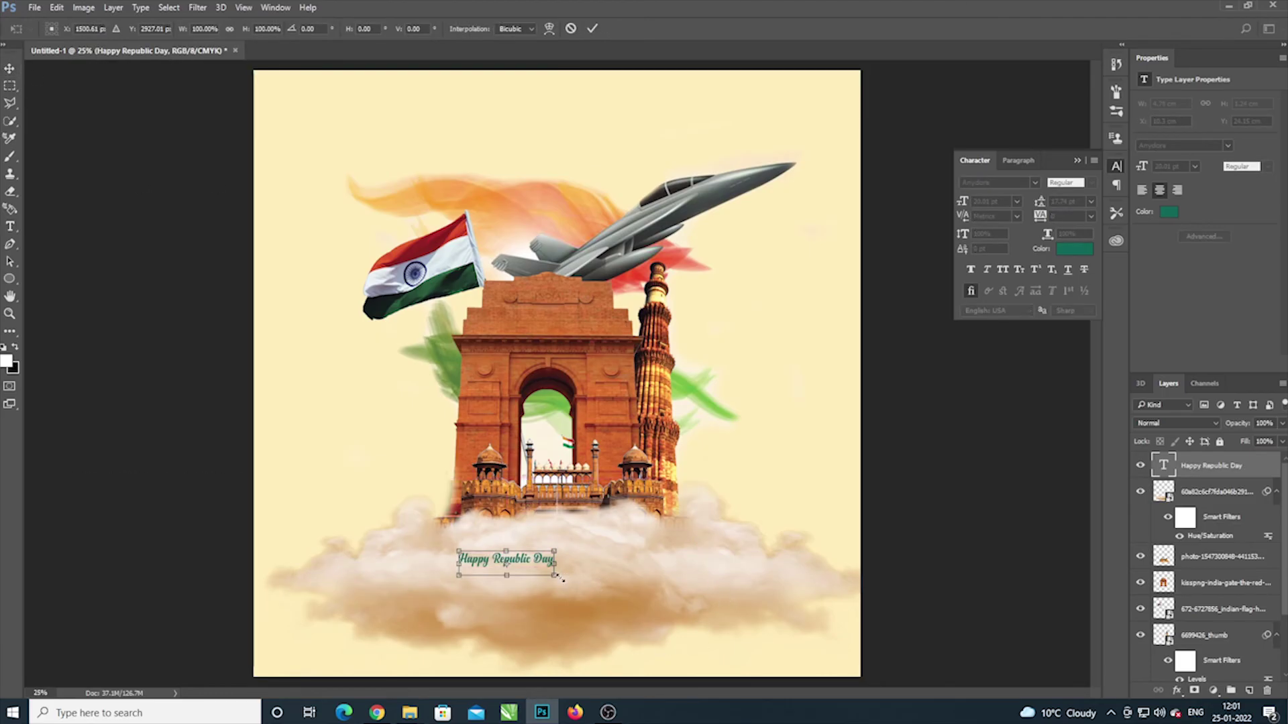
left_click_drag(556, 575, 769, 636)
left_click_drag(682, 578, 629, 581)
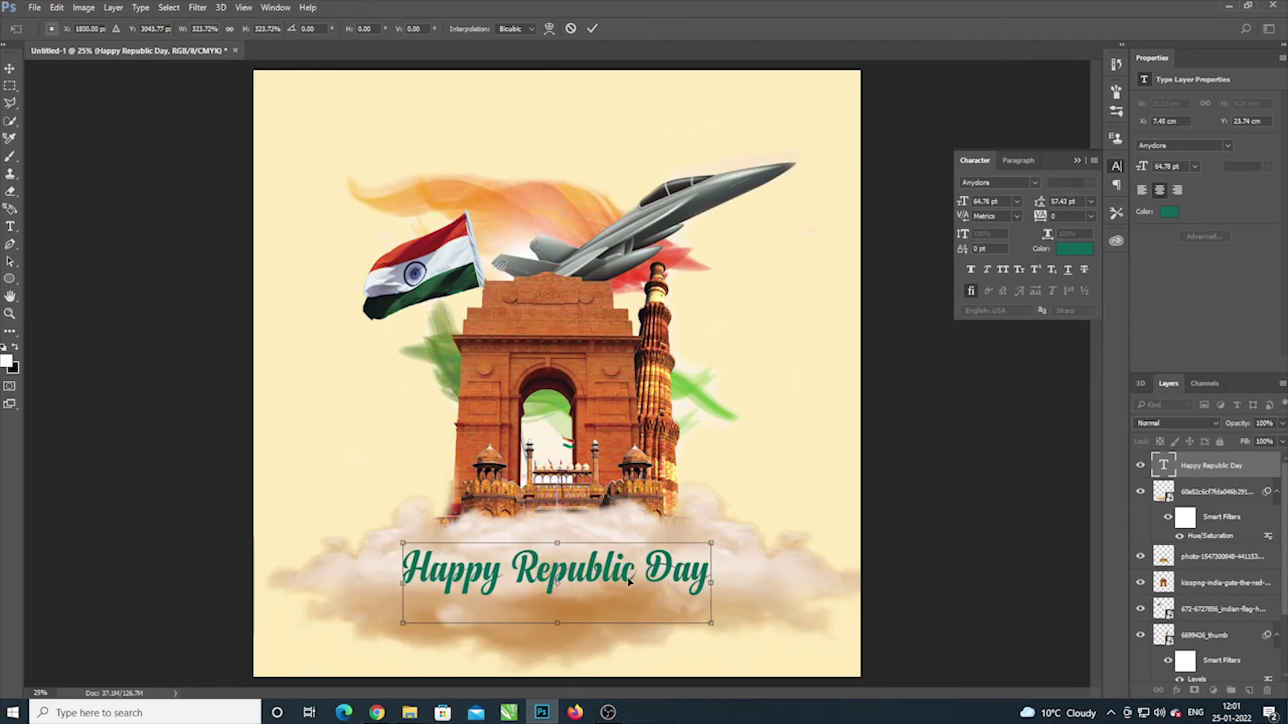
key("Return")
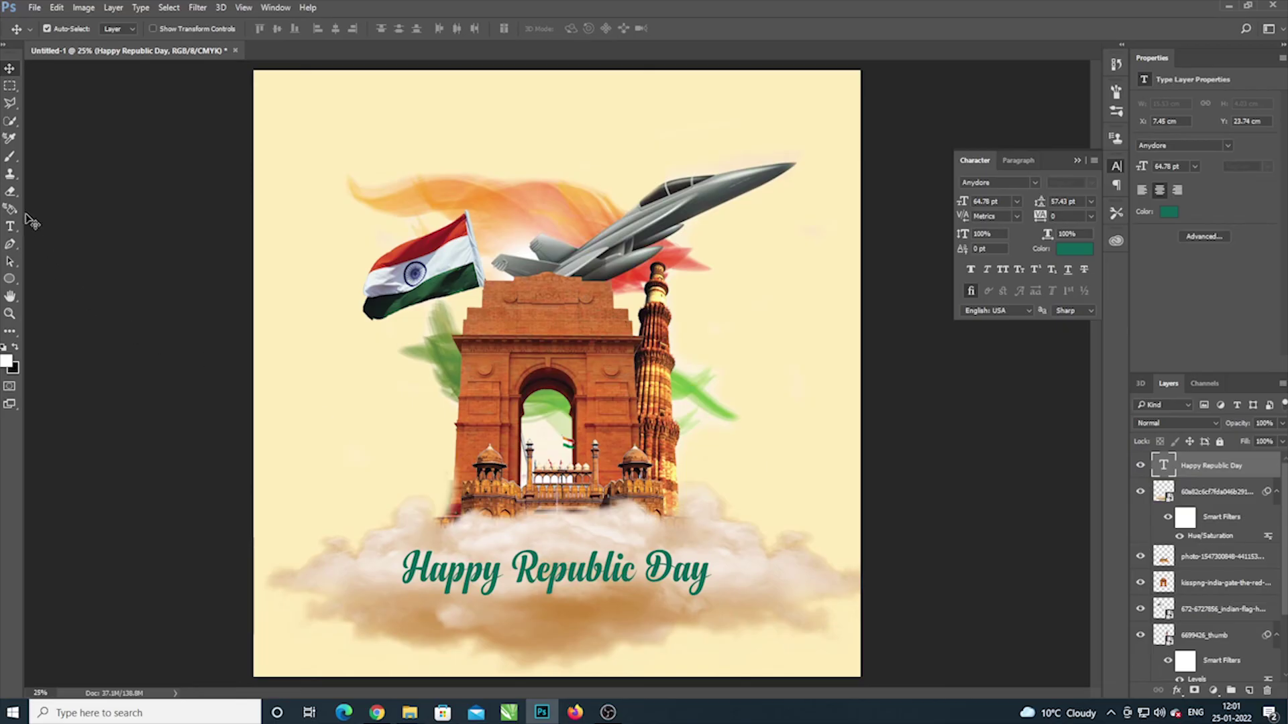
Step: Recolour the whole caption deep forest green (005227) and commit the text
left_click(10, 226)
left_click(530, 556)
key("ctrl+a")
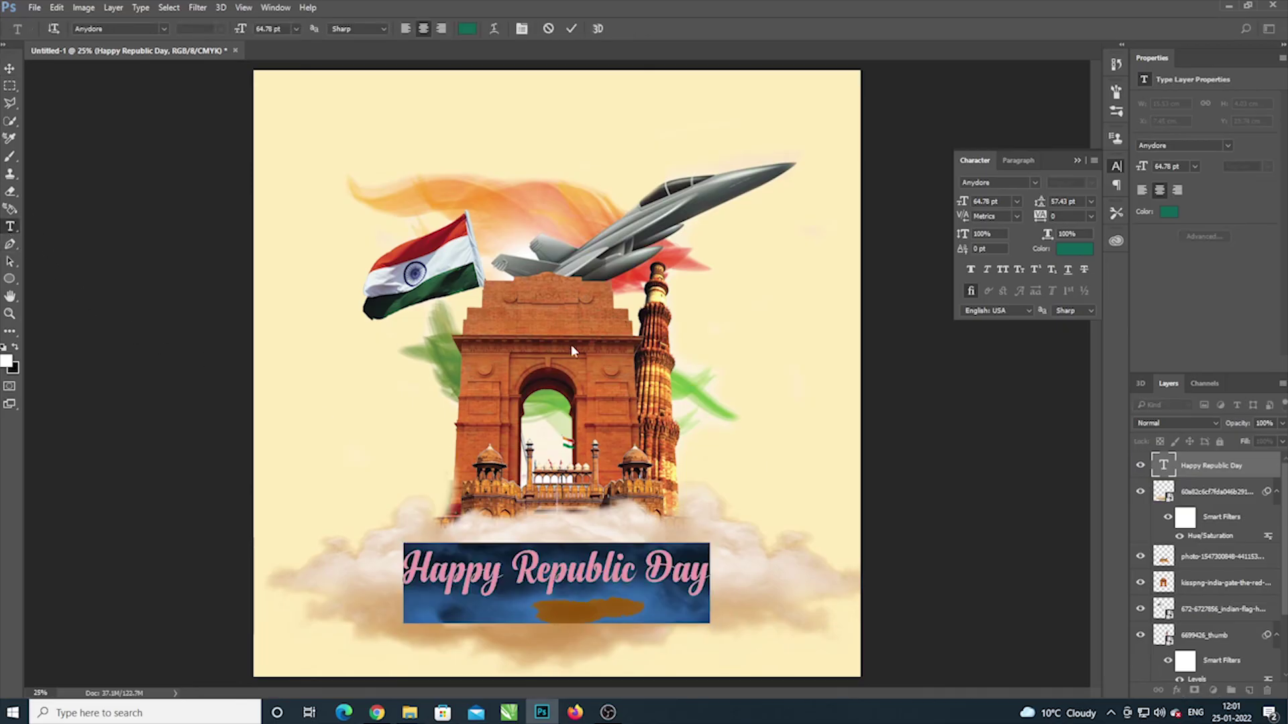
left_click(468, 28)
mouse_move(1072, 467)
left_mouse_down()
mouse_move(1078, 497)
mouse_move(1084, 483)
left_mouse_up()
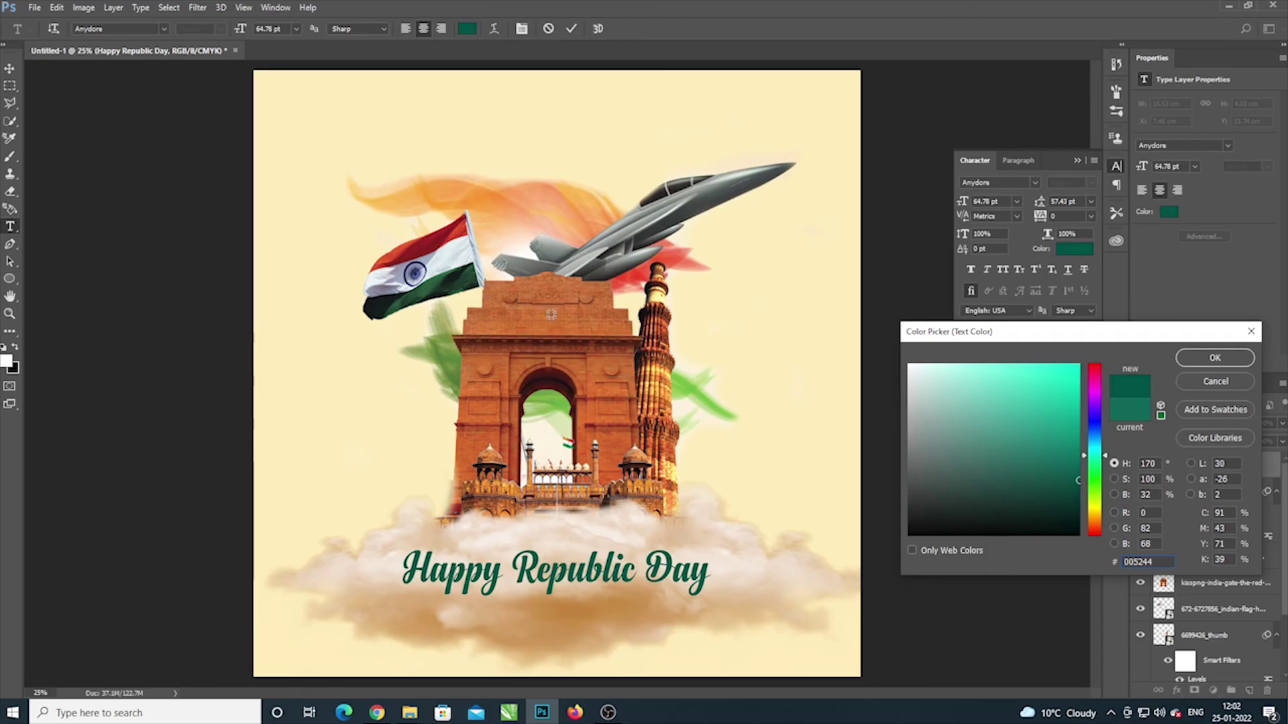
type("225235")
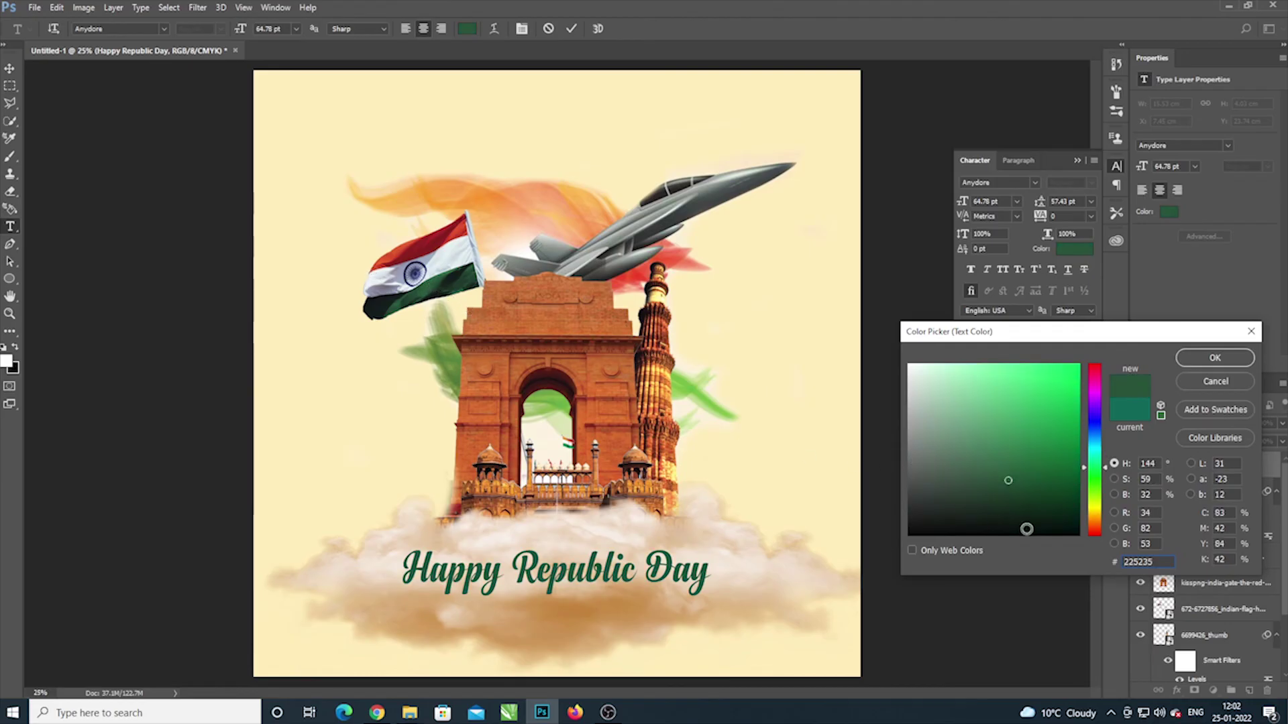
mouse_move(1024, 482)
left_mouse_down()
mouse_move(1063, 461)
mouse_move(1064, 434)
left_mouse_up()
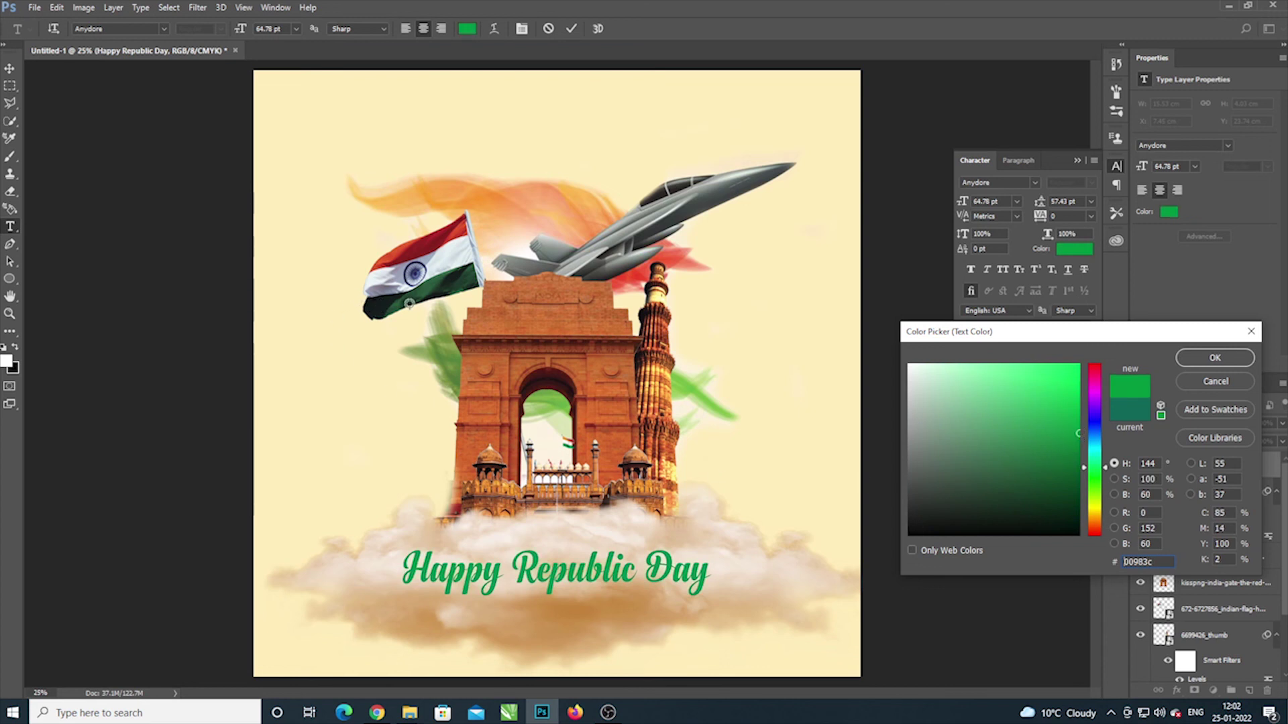
left_click(1031, 495)
left_click_drag(1031, 495, 1074, 484)
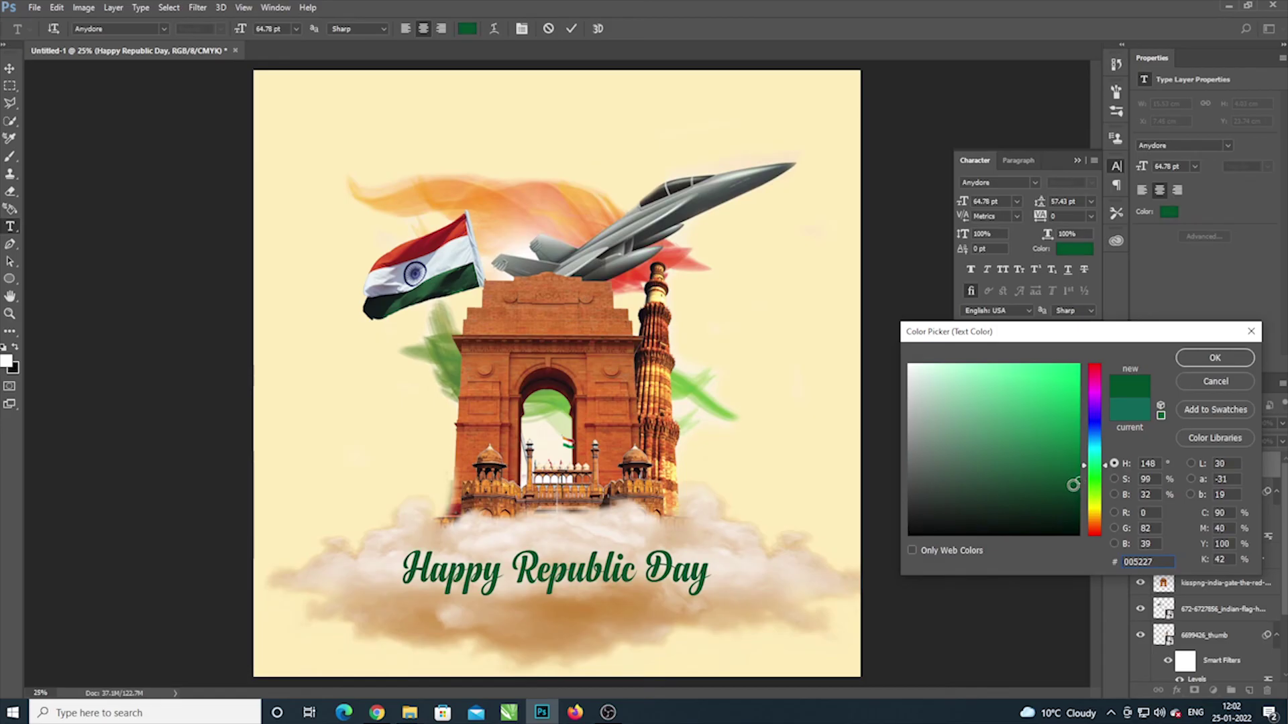
left_click(1215, 358)
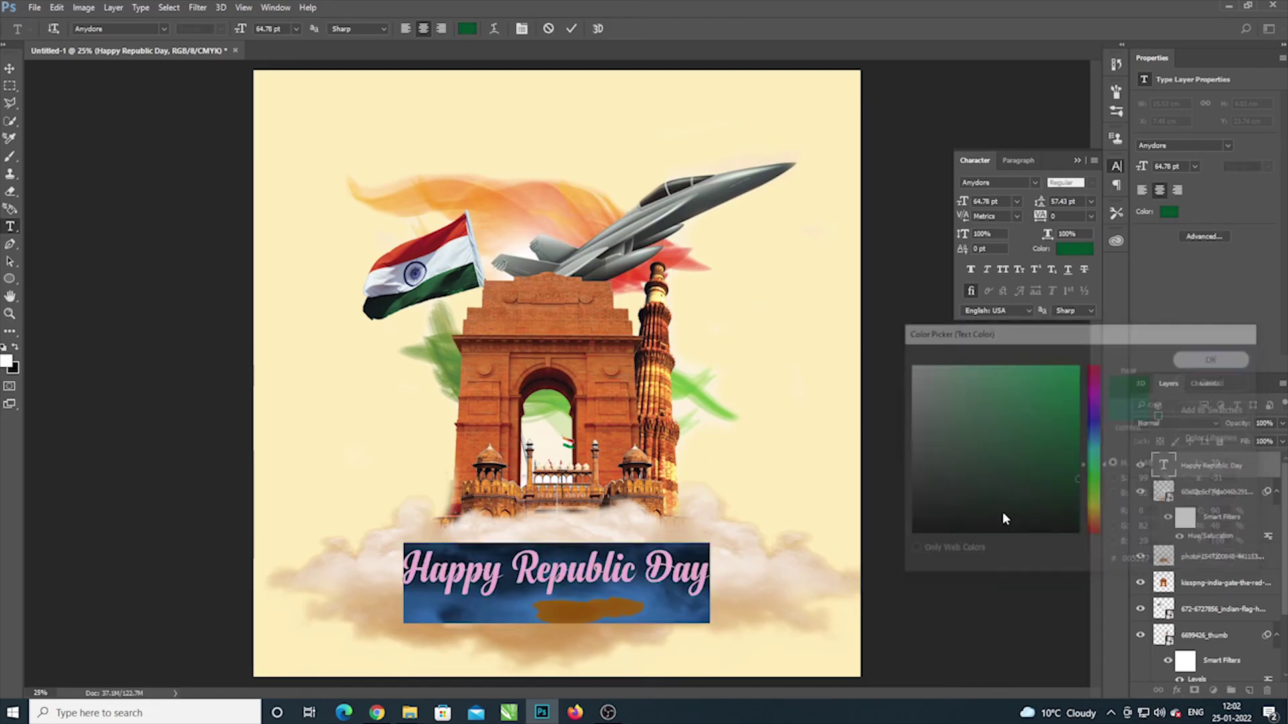
left_click(10, 69)
left_click_drag(796, 577, 796, 587)
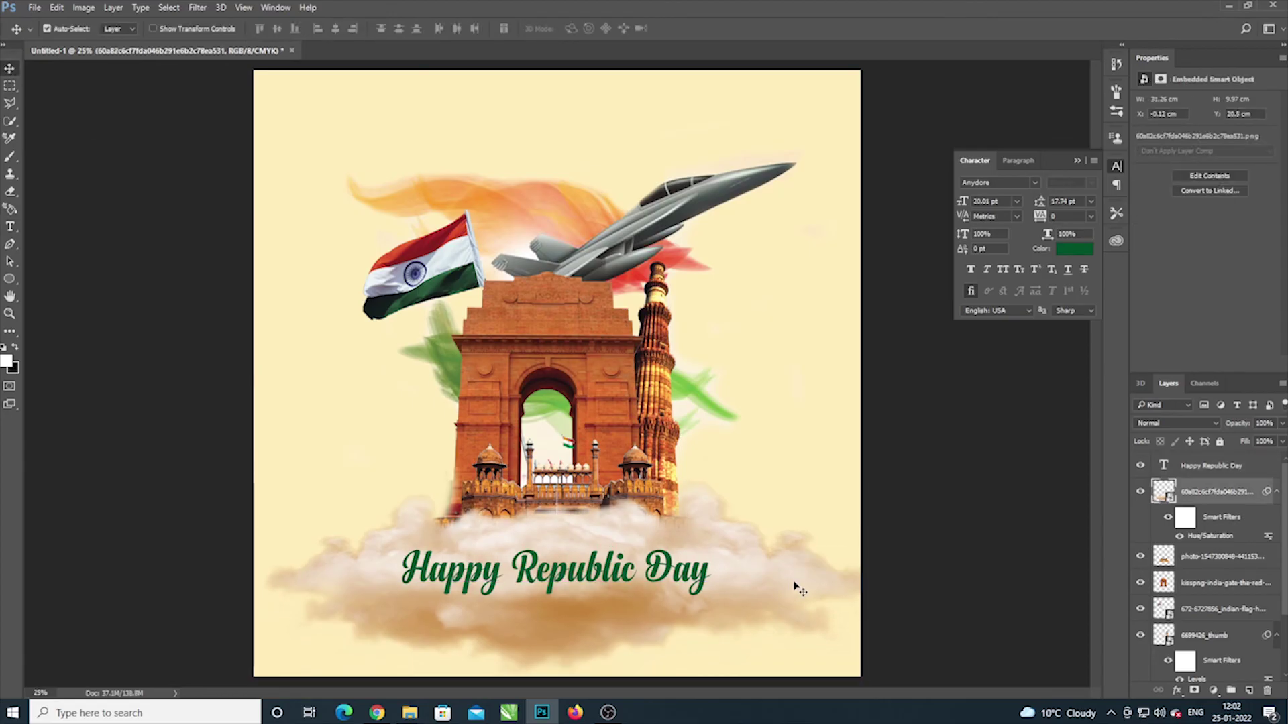
Step: Apply Hue/Saturation to the cloud smart object: Saturation +58, Lightness +39
key("ctrl+u")
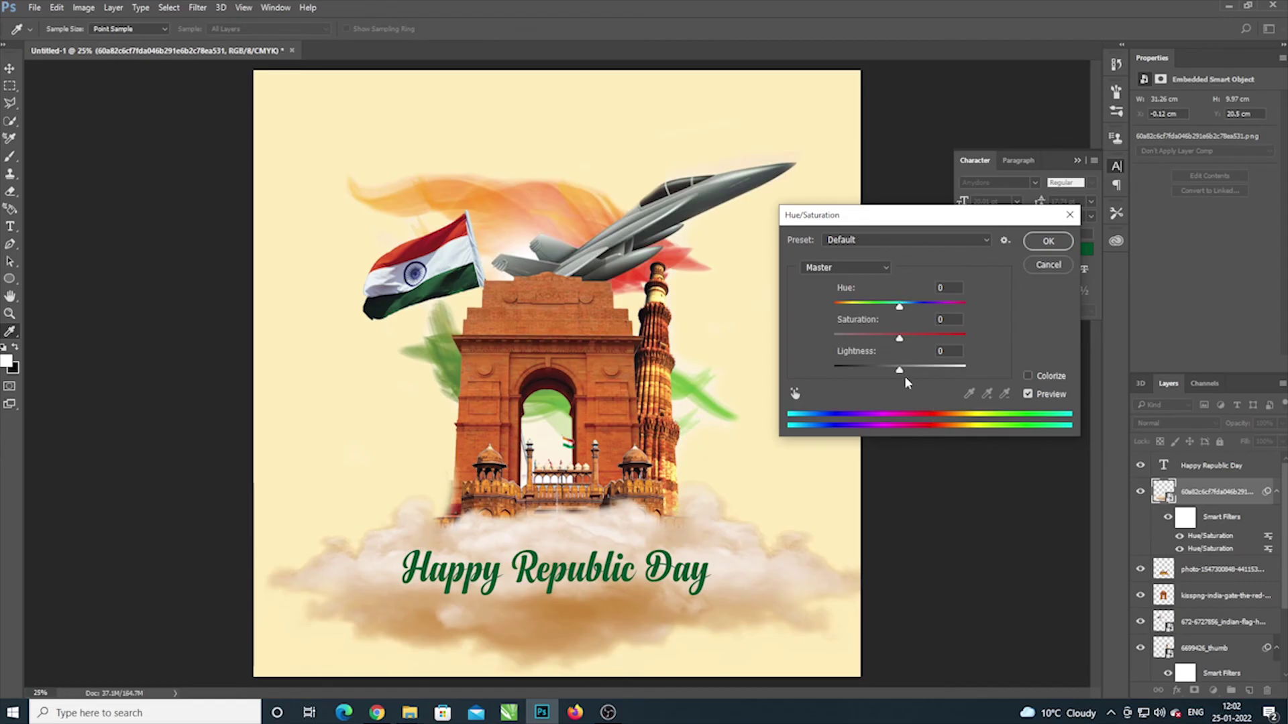
left_click_drag(905, 380, 935, 380)
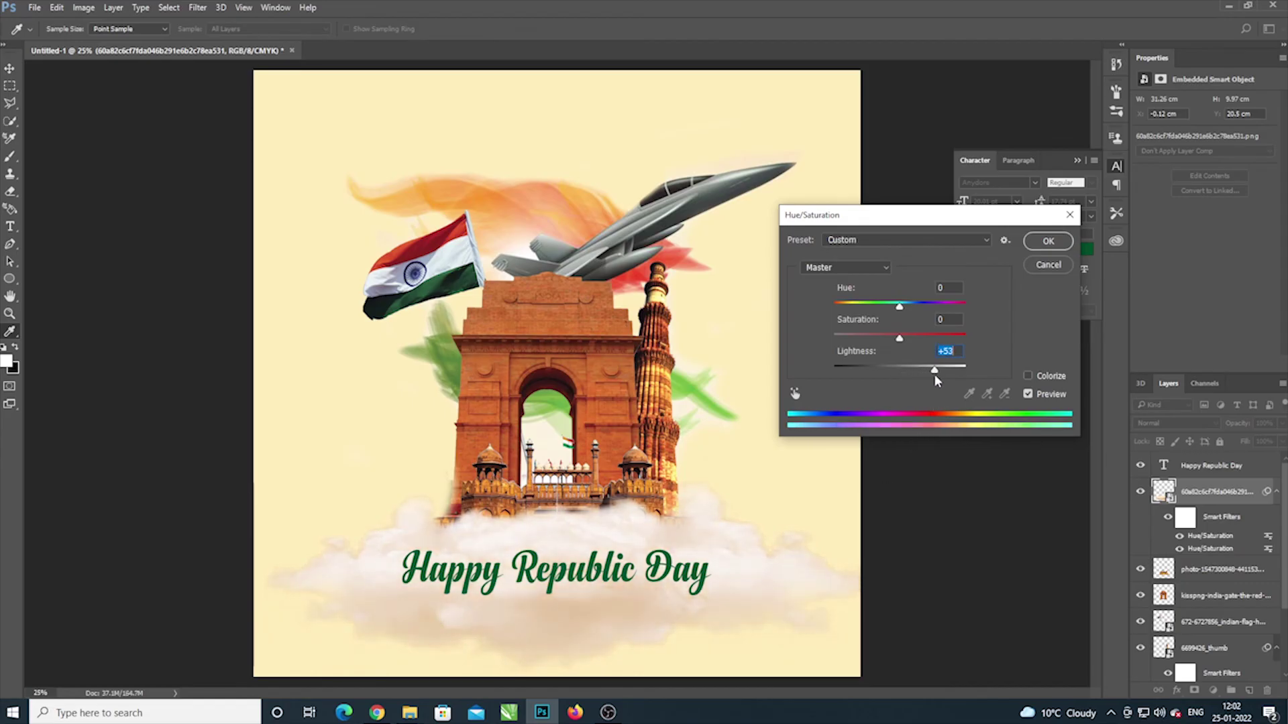
left_click_drag(936, 375, 920, 381)
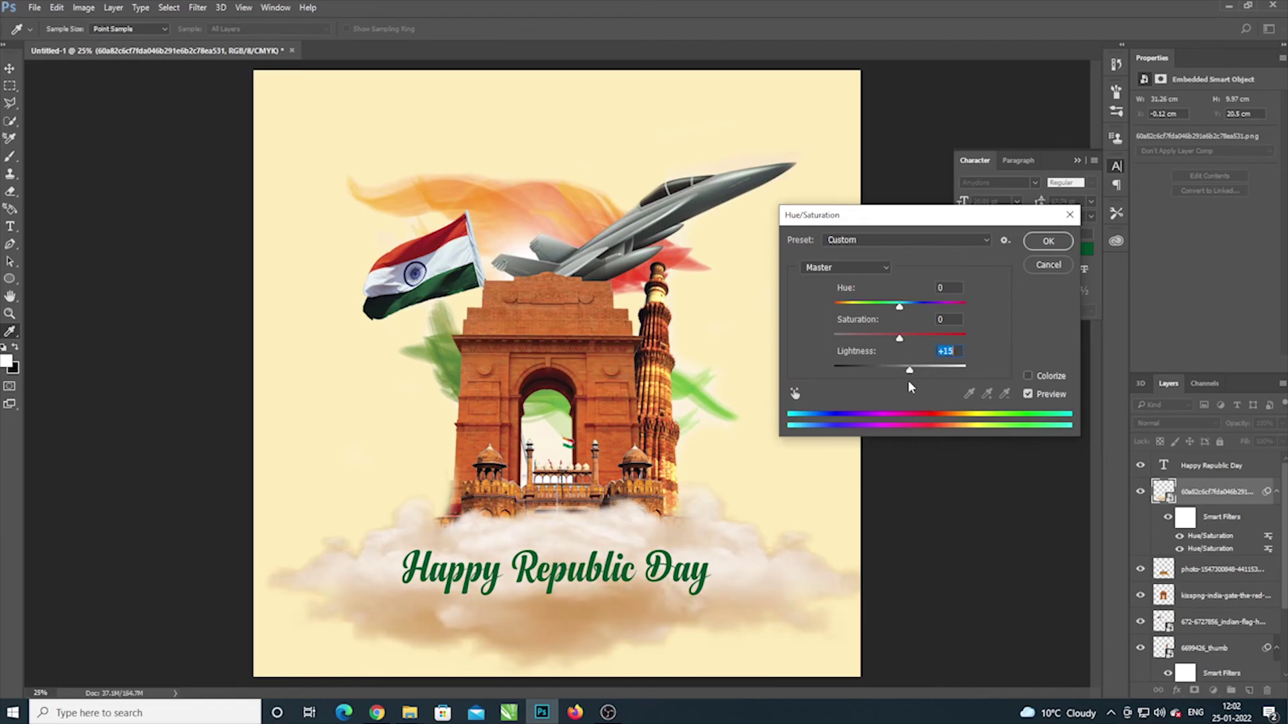
left_click_drag(899, 338, 922, 356)
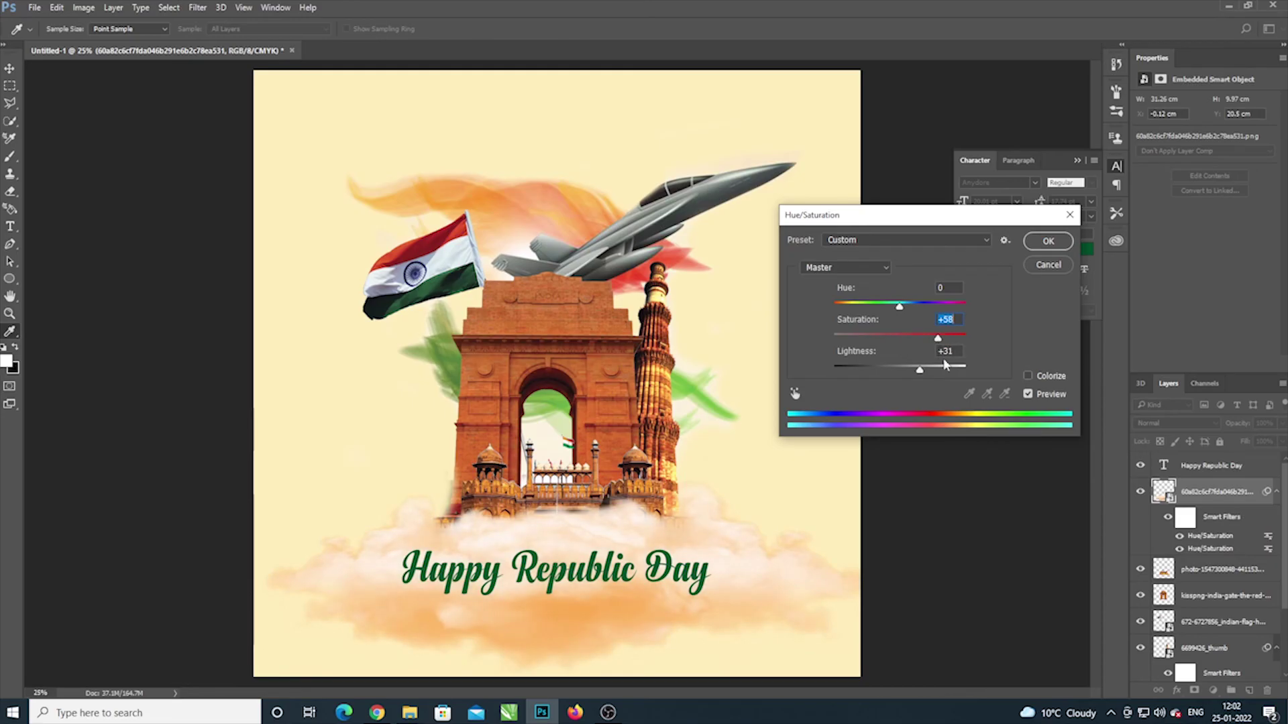
left_click_drag(929, 375, 926, 377)
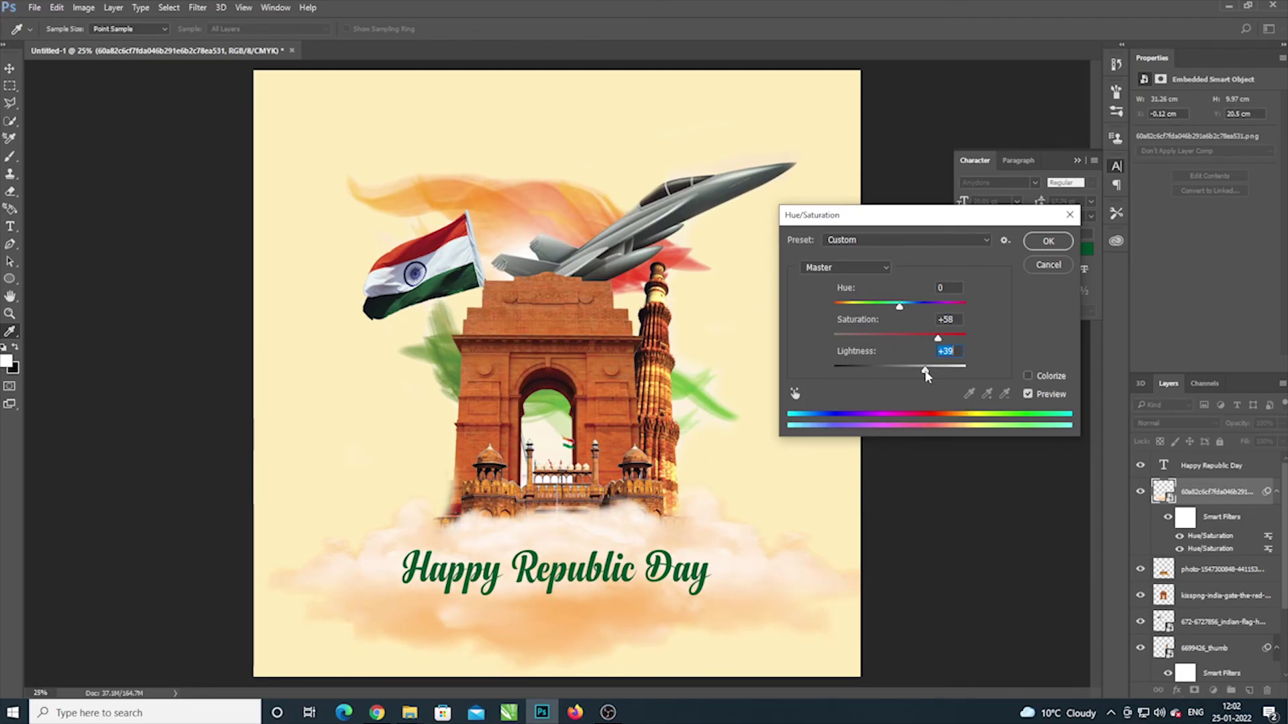
left_click(1048, 242)
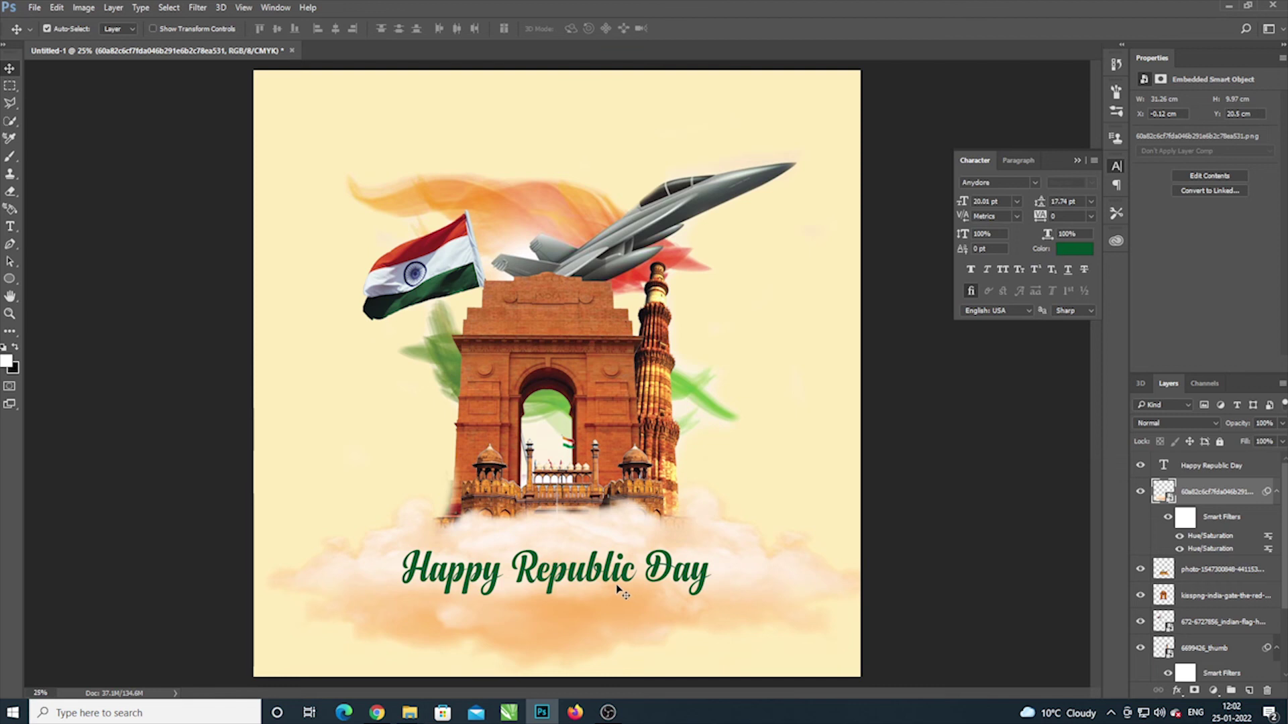
scroll(622, 593, "down", 1)
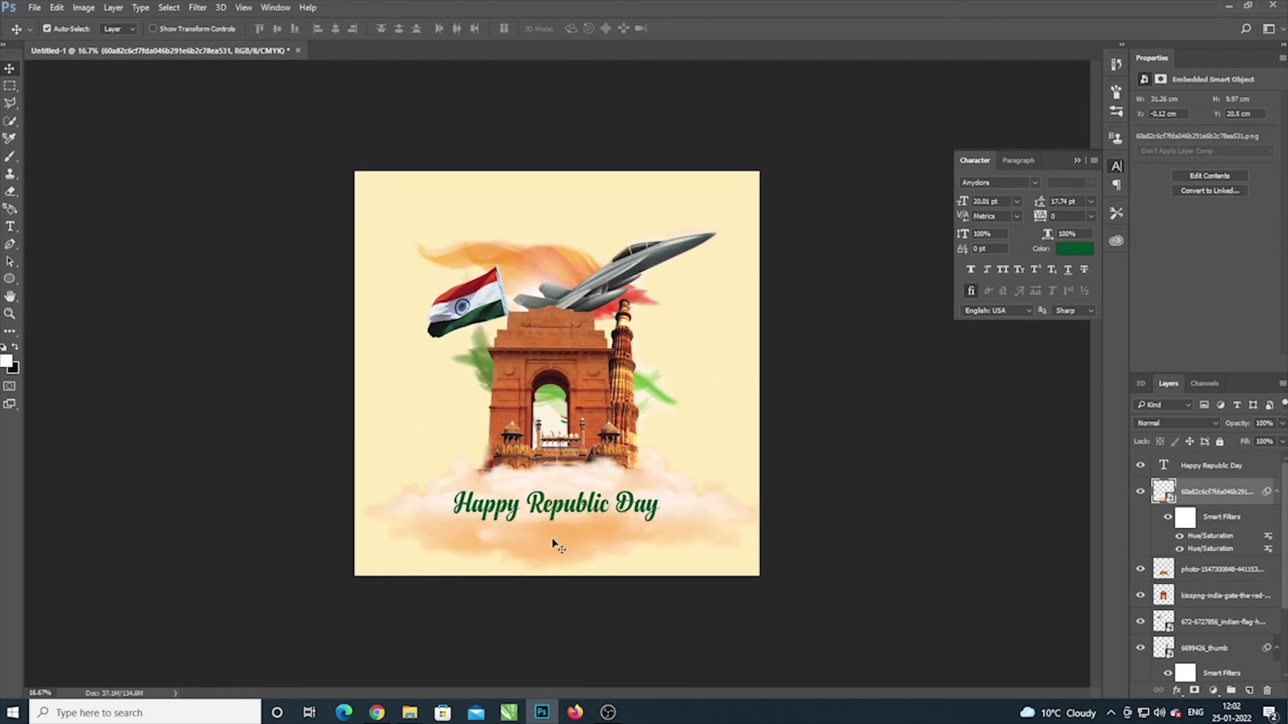
Step: Quick Export the poster as a PNG named 26
left_click(627, 285)
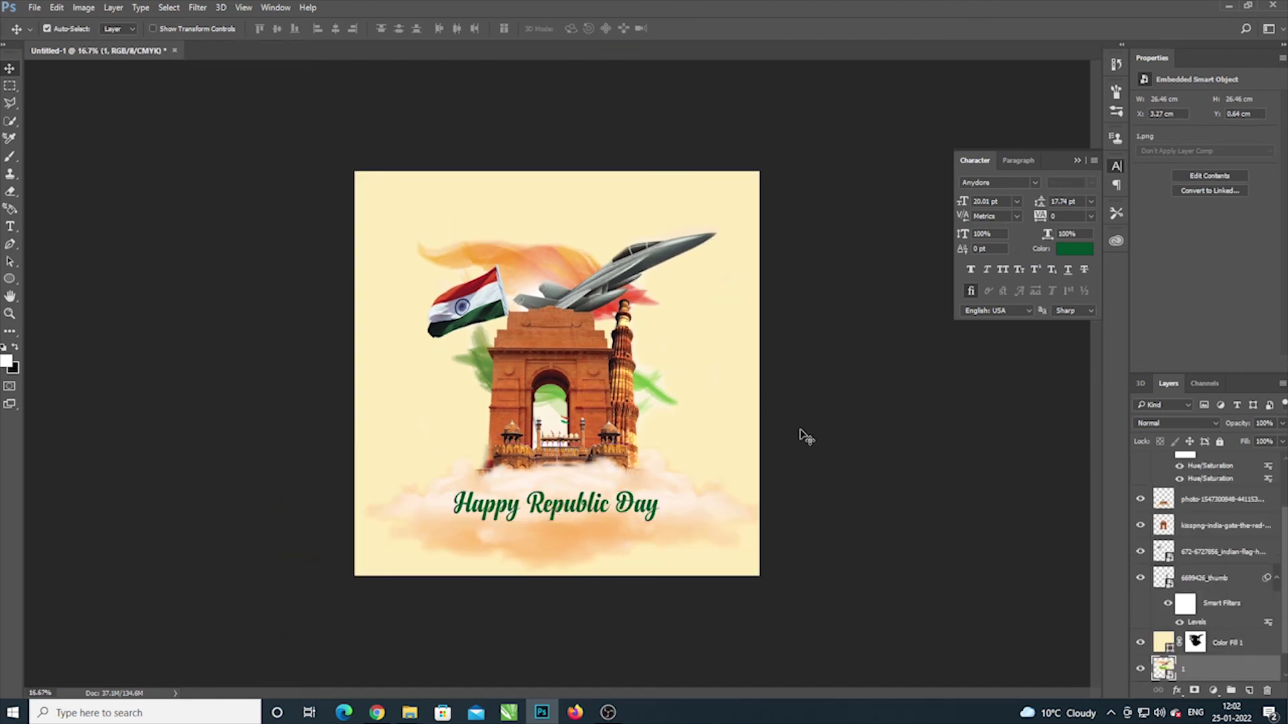
scroll(891, 451, "up", 1)
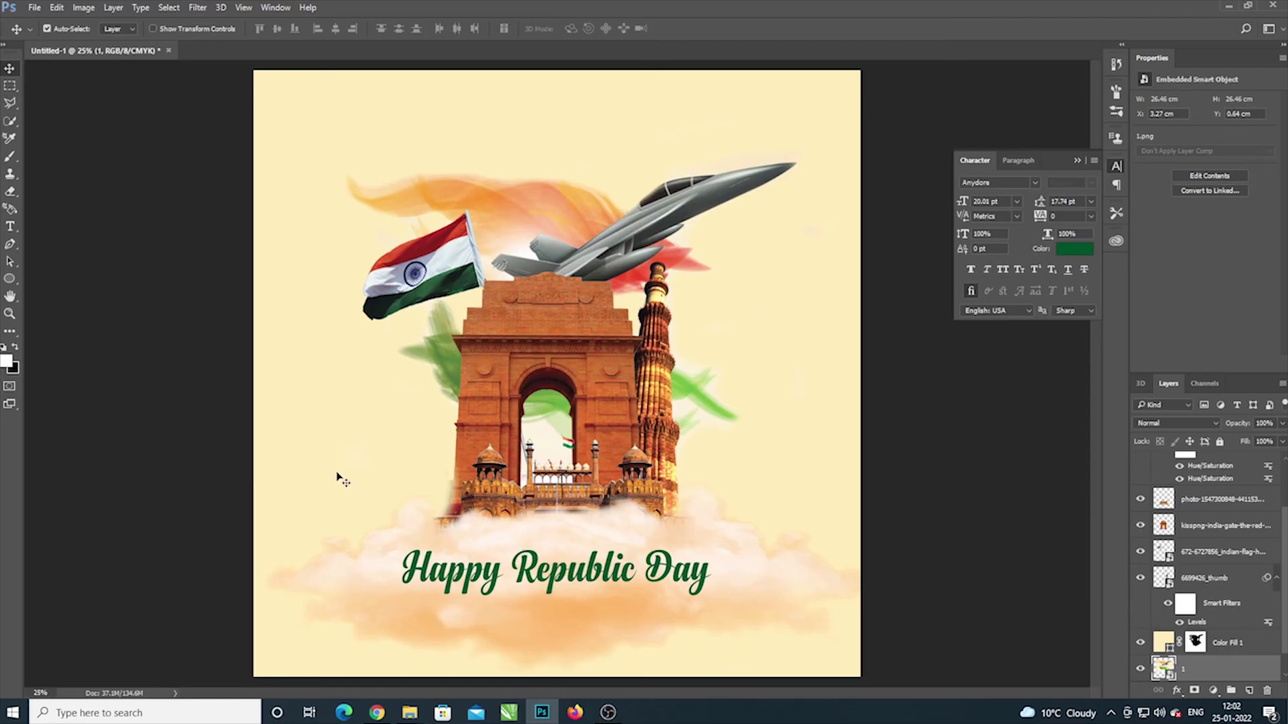
left_click(32, 8)
mouse_move(48, 200)
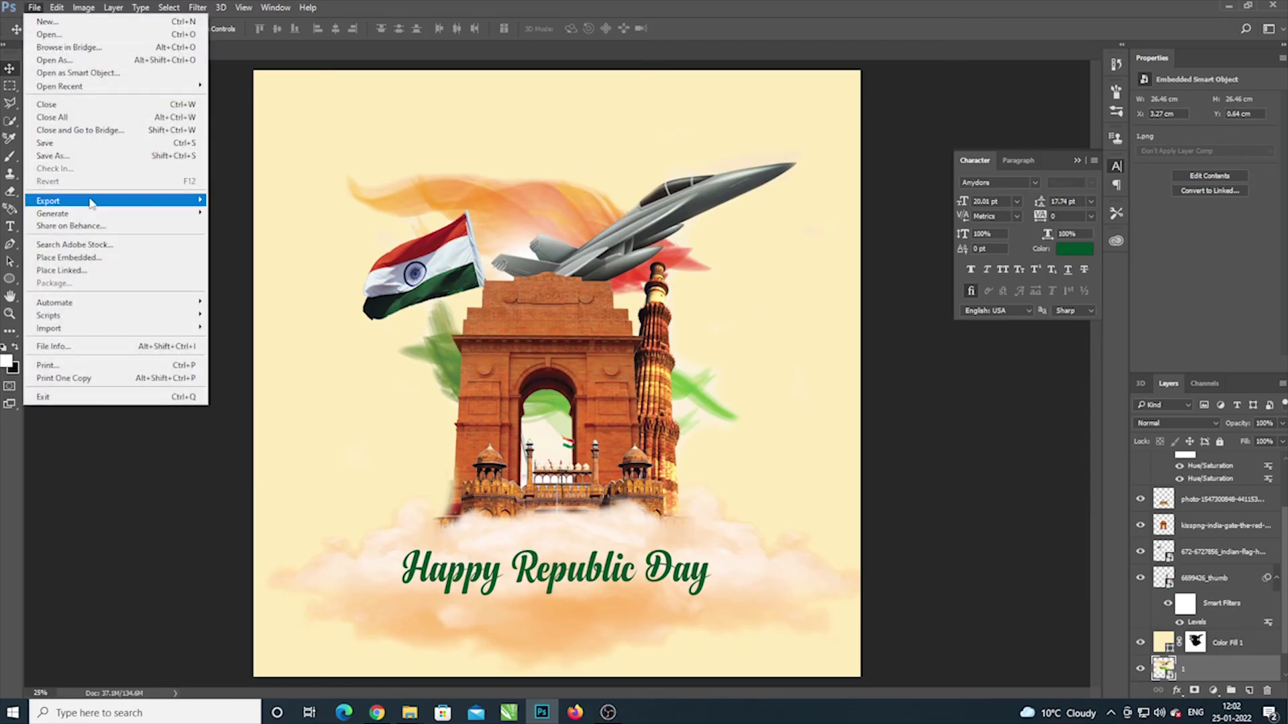
left_click(248, 201)
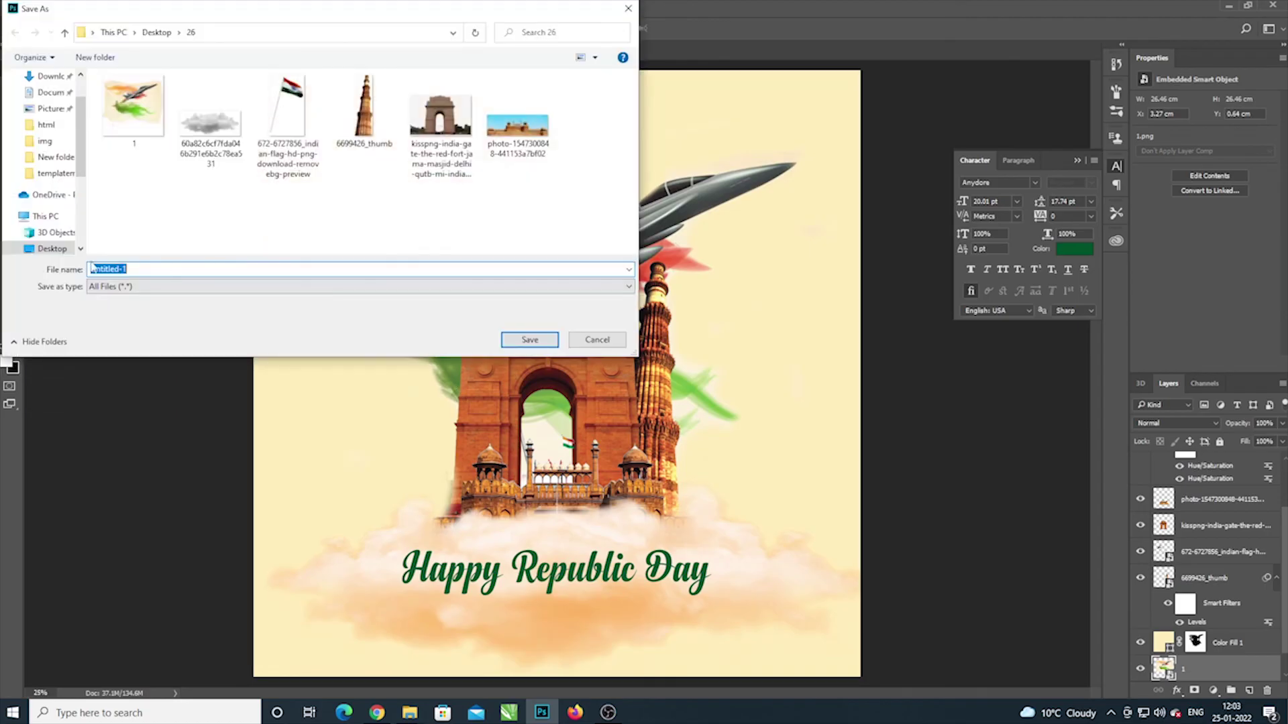
type("22")
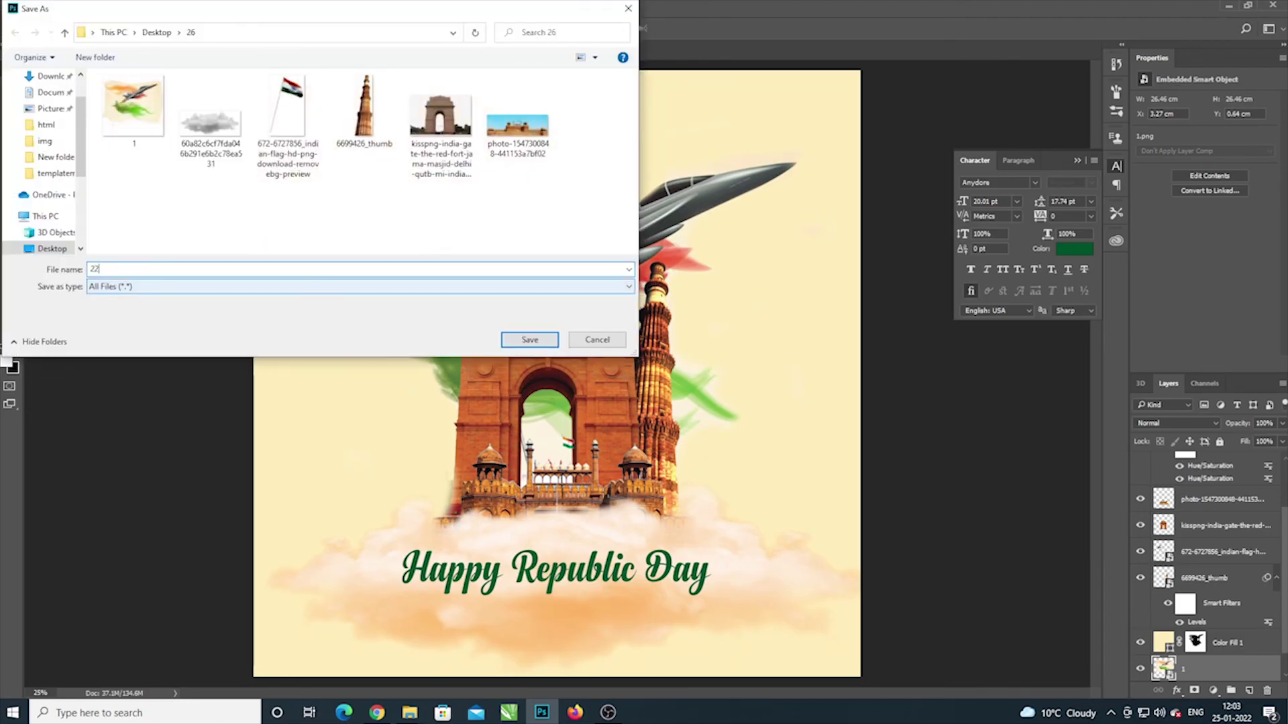
key("Return")
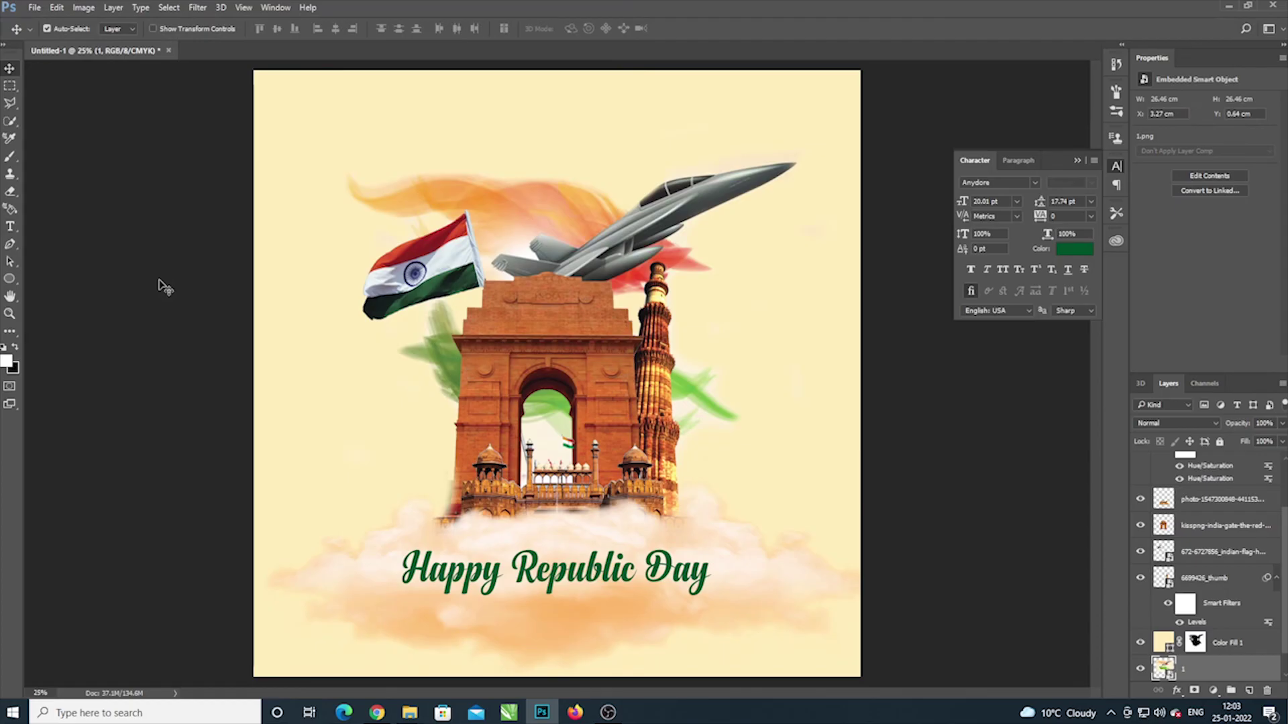
Step: Preview the exported 26 image in Photos from File Explorer, then close it
key("super+d")
double_click(396, 187)
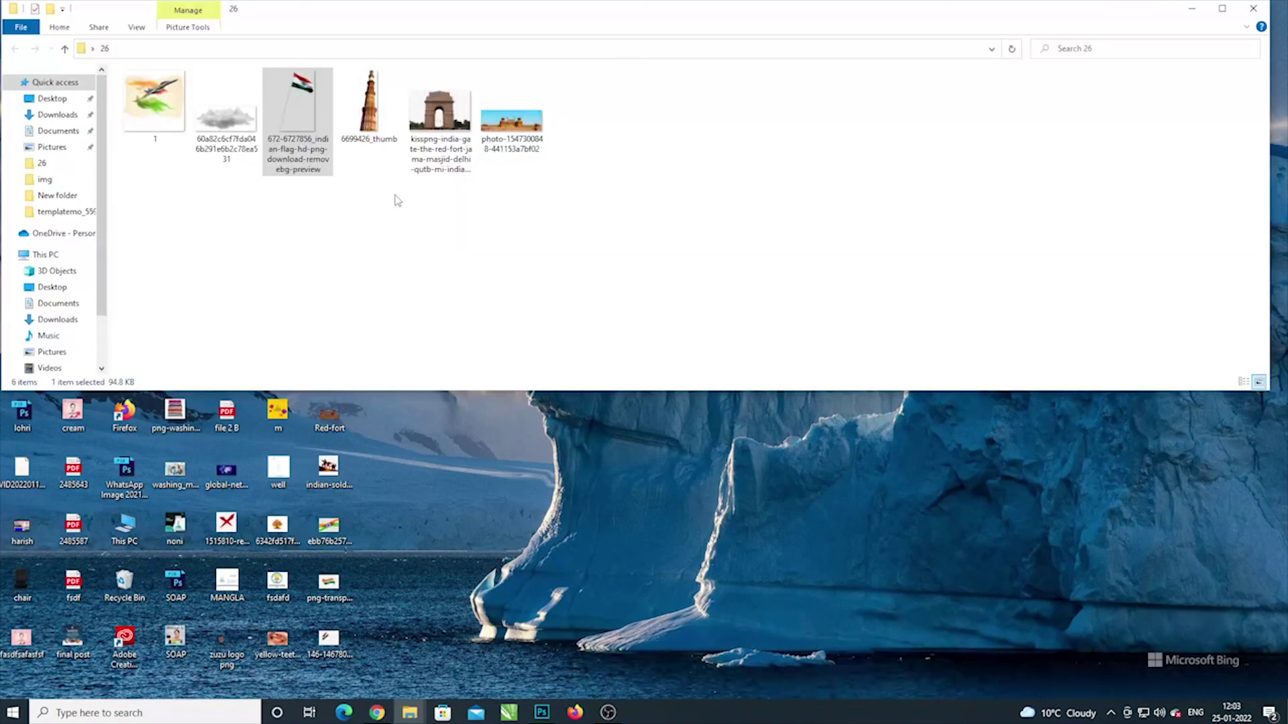
left_click(239, 118)
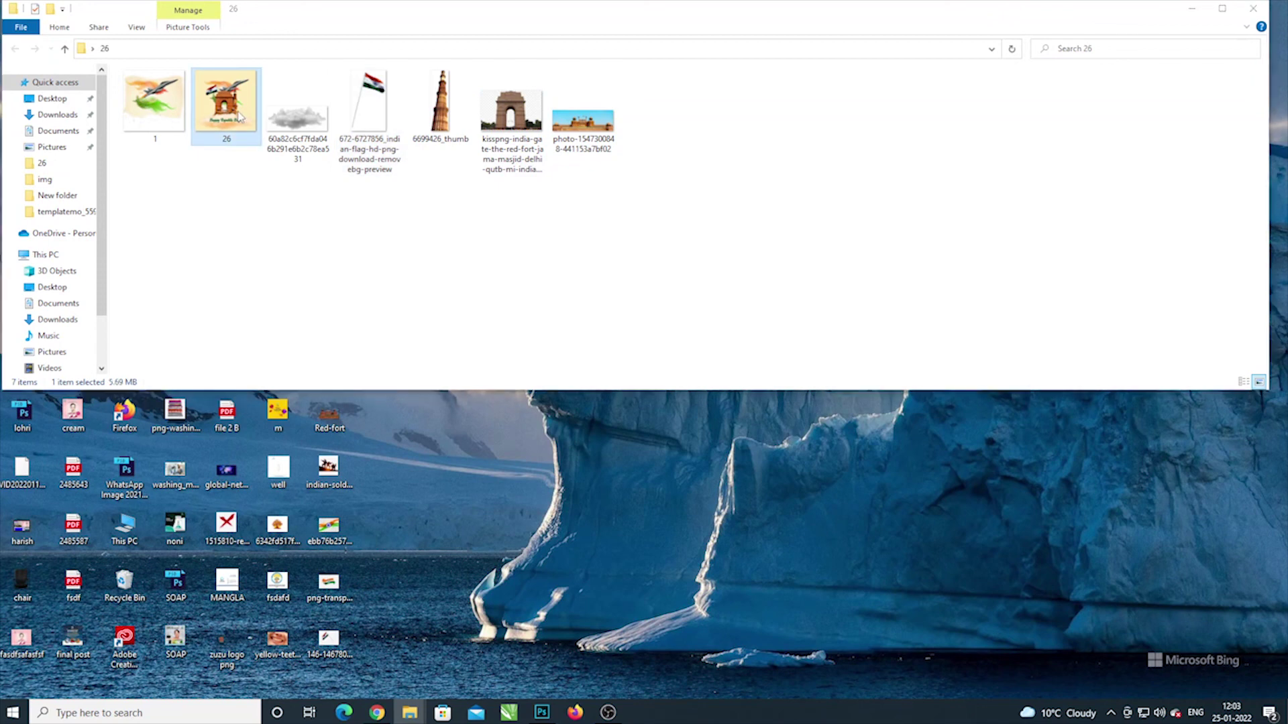
double_click(226, 107)
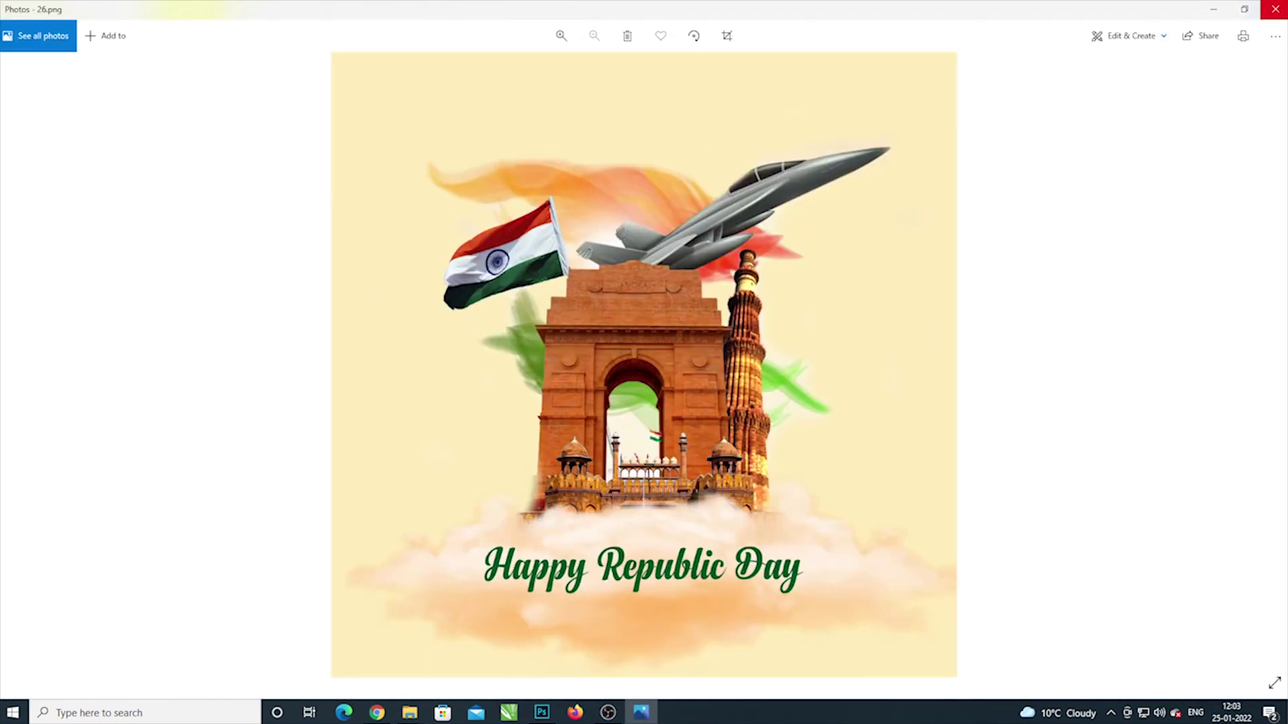
left_click(1275, 9)
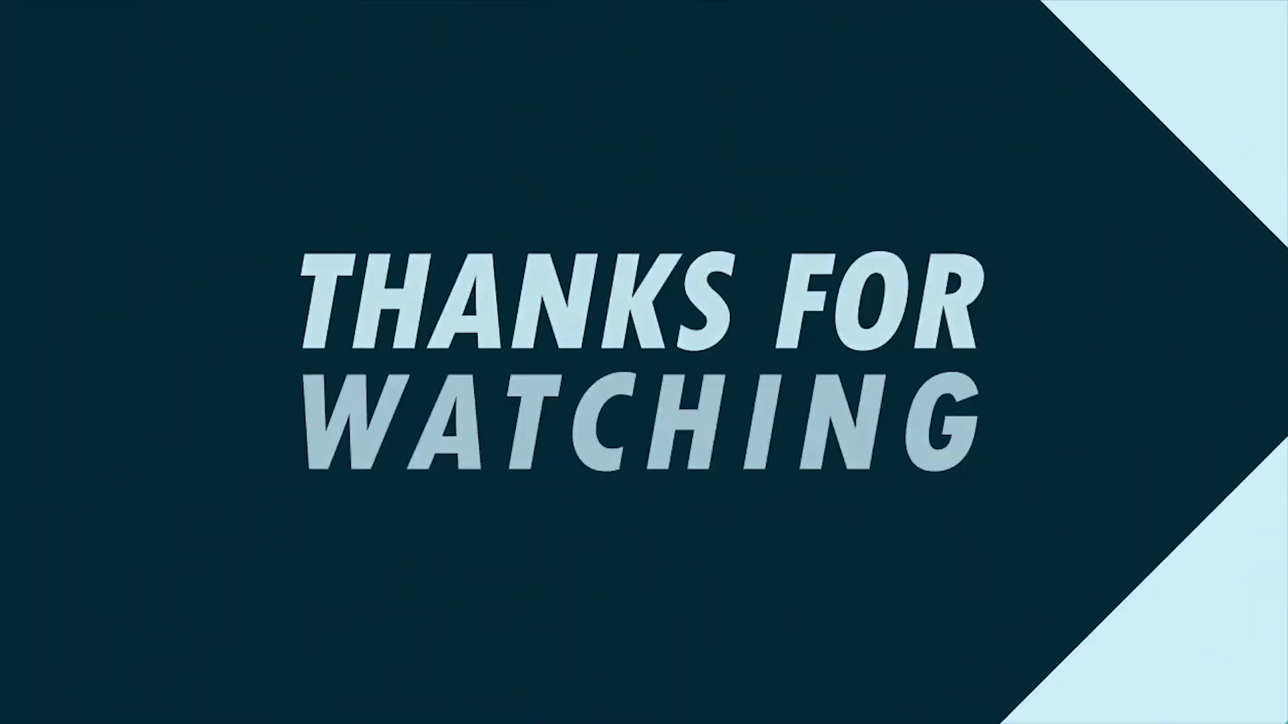